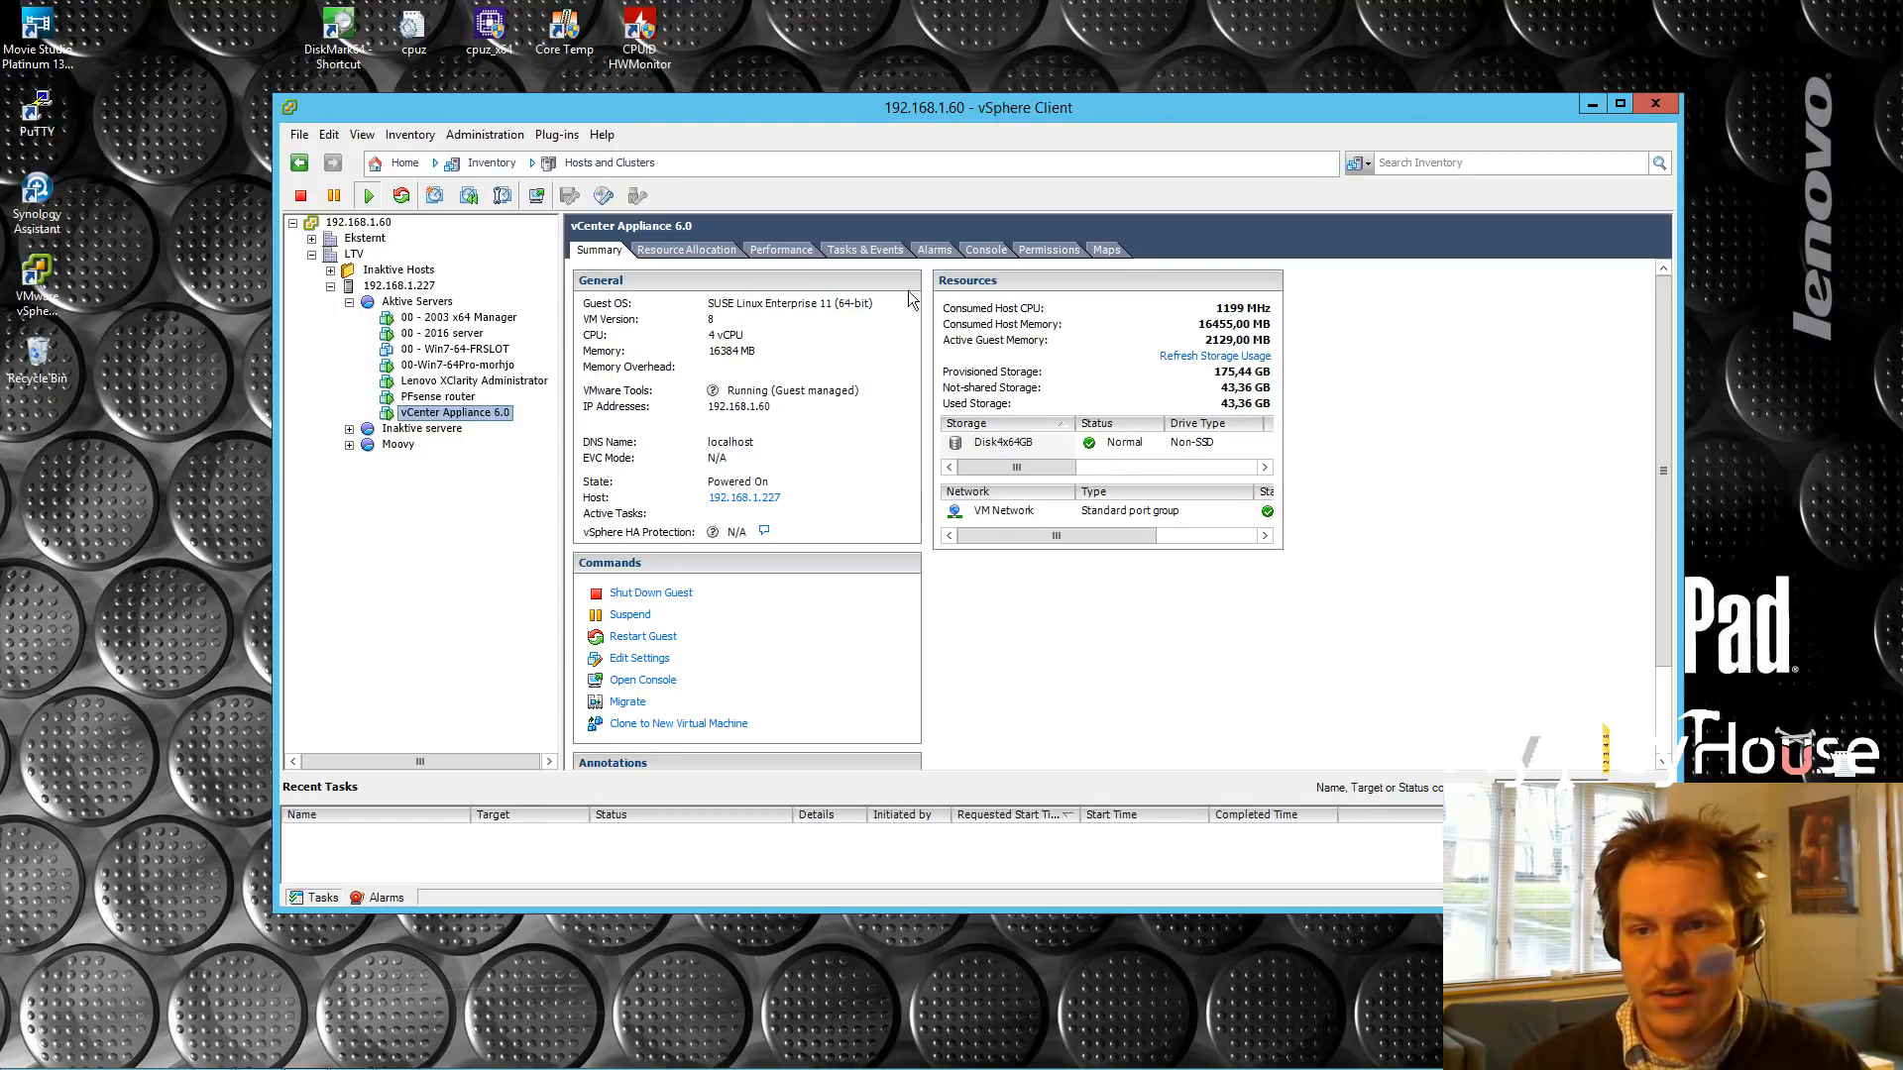
Step: Review the Aktive Servers VM list with power states and usage, then switch to the Web Client
click(417, 301)
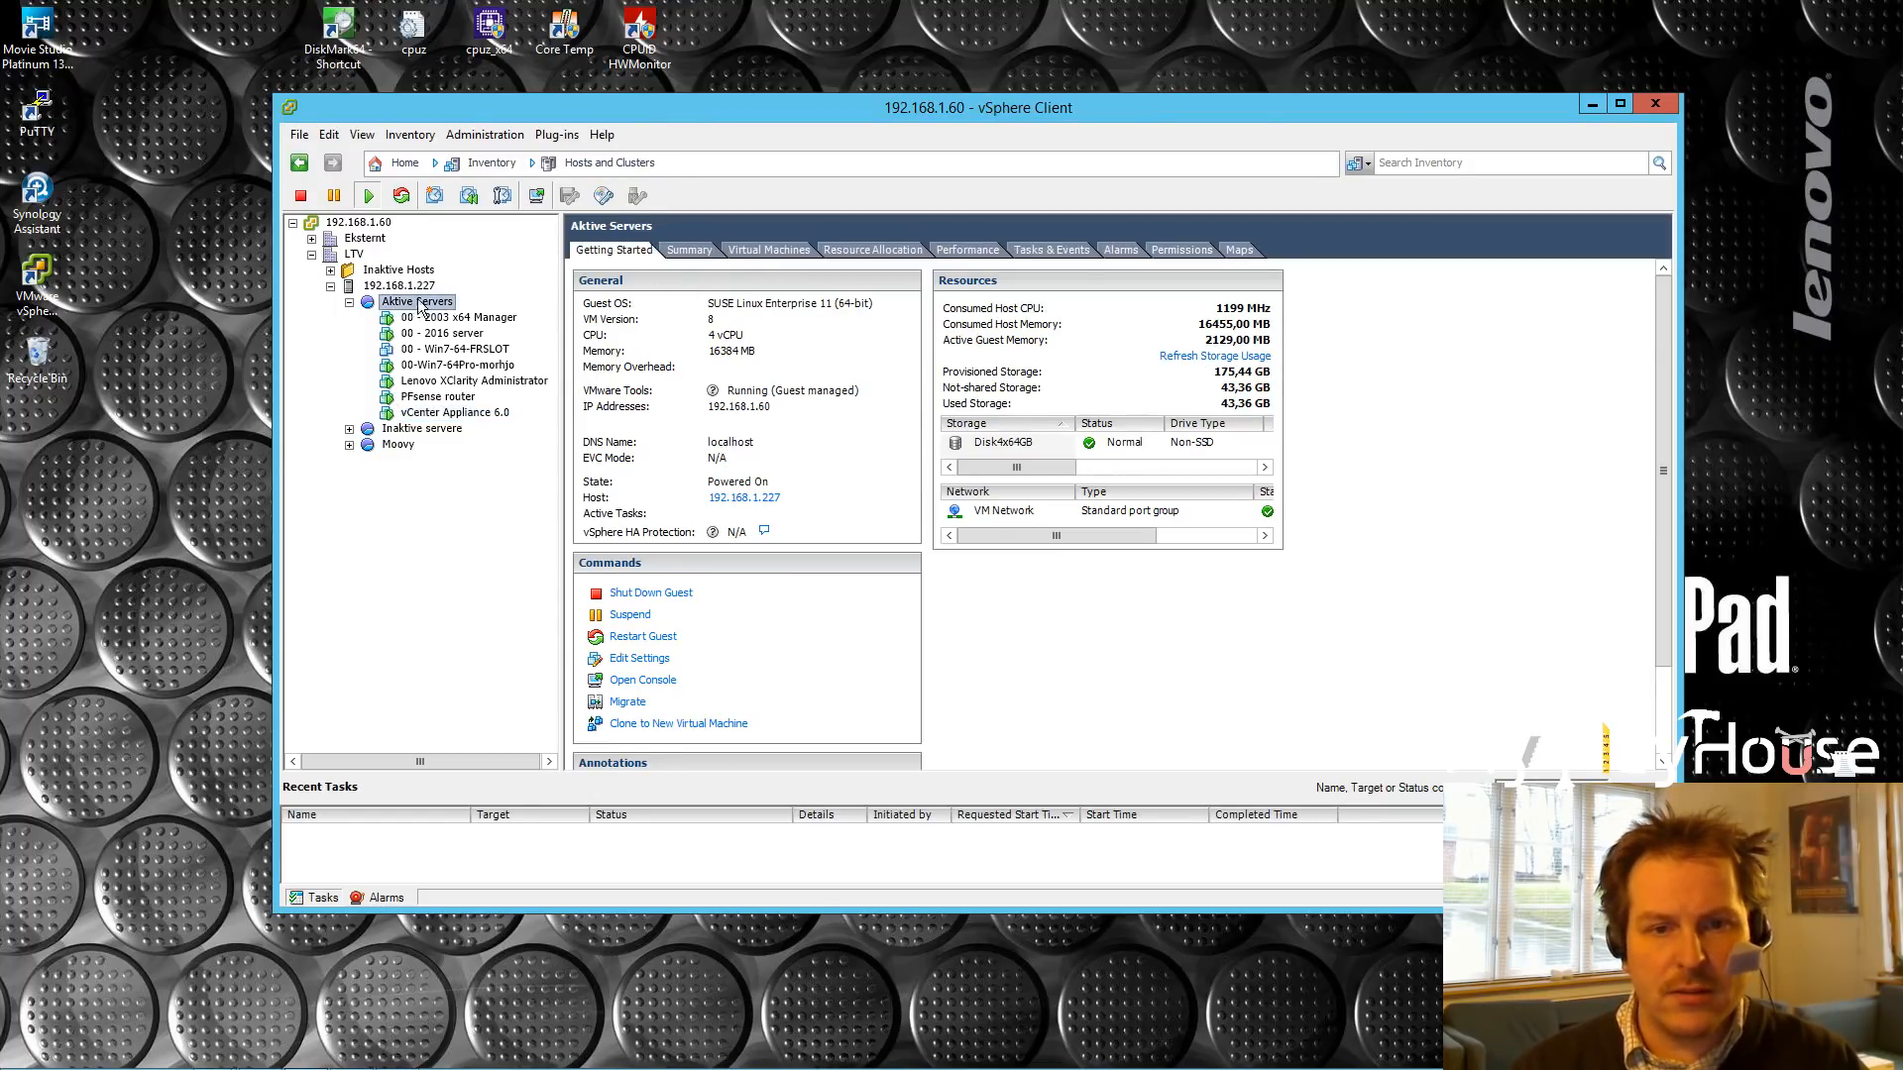
click(765, 251)
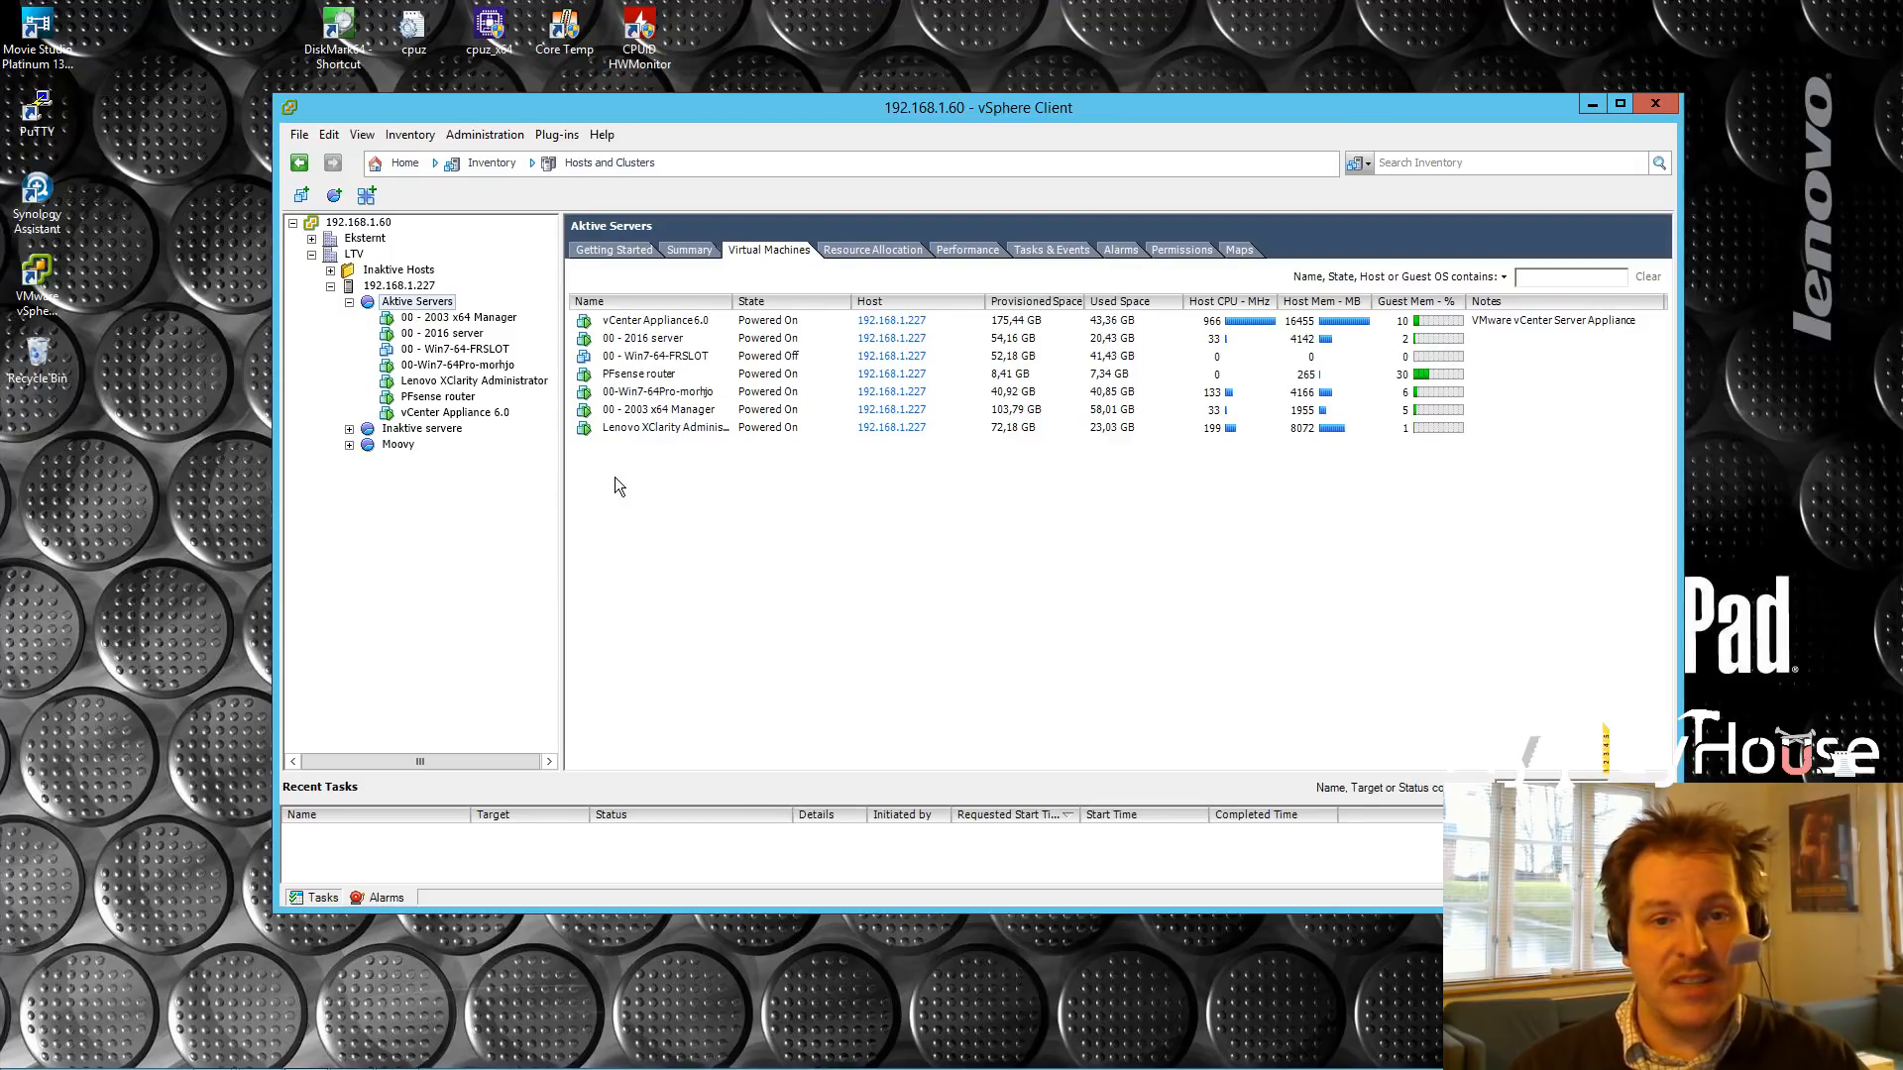
mouse_move(83, 1064)
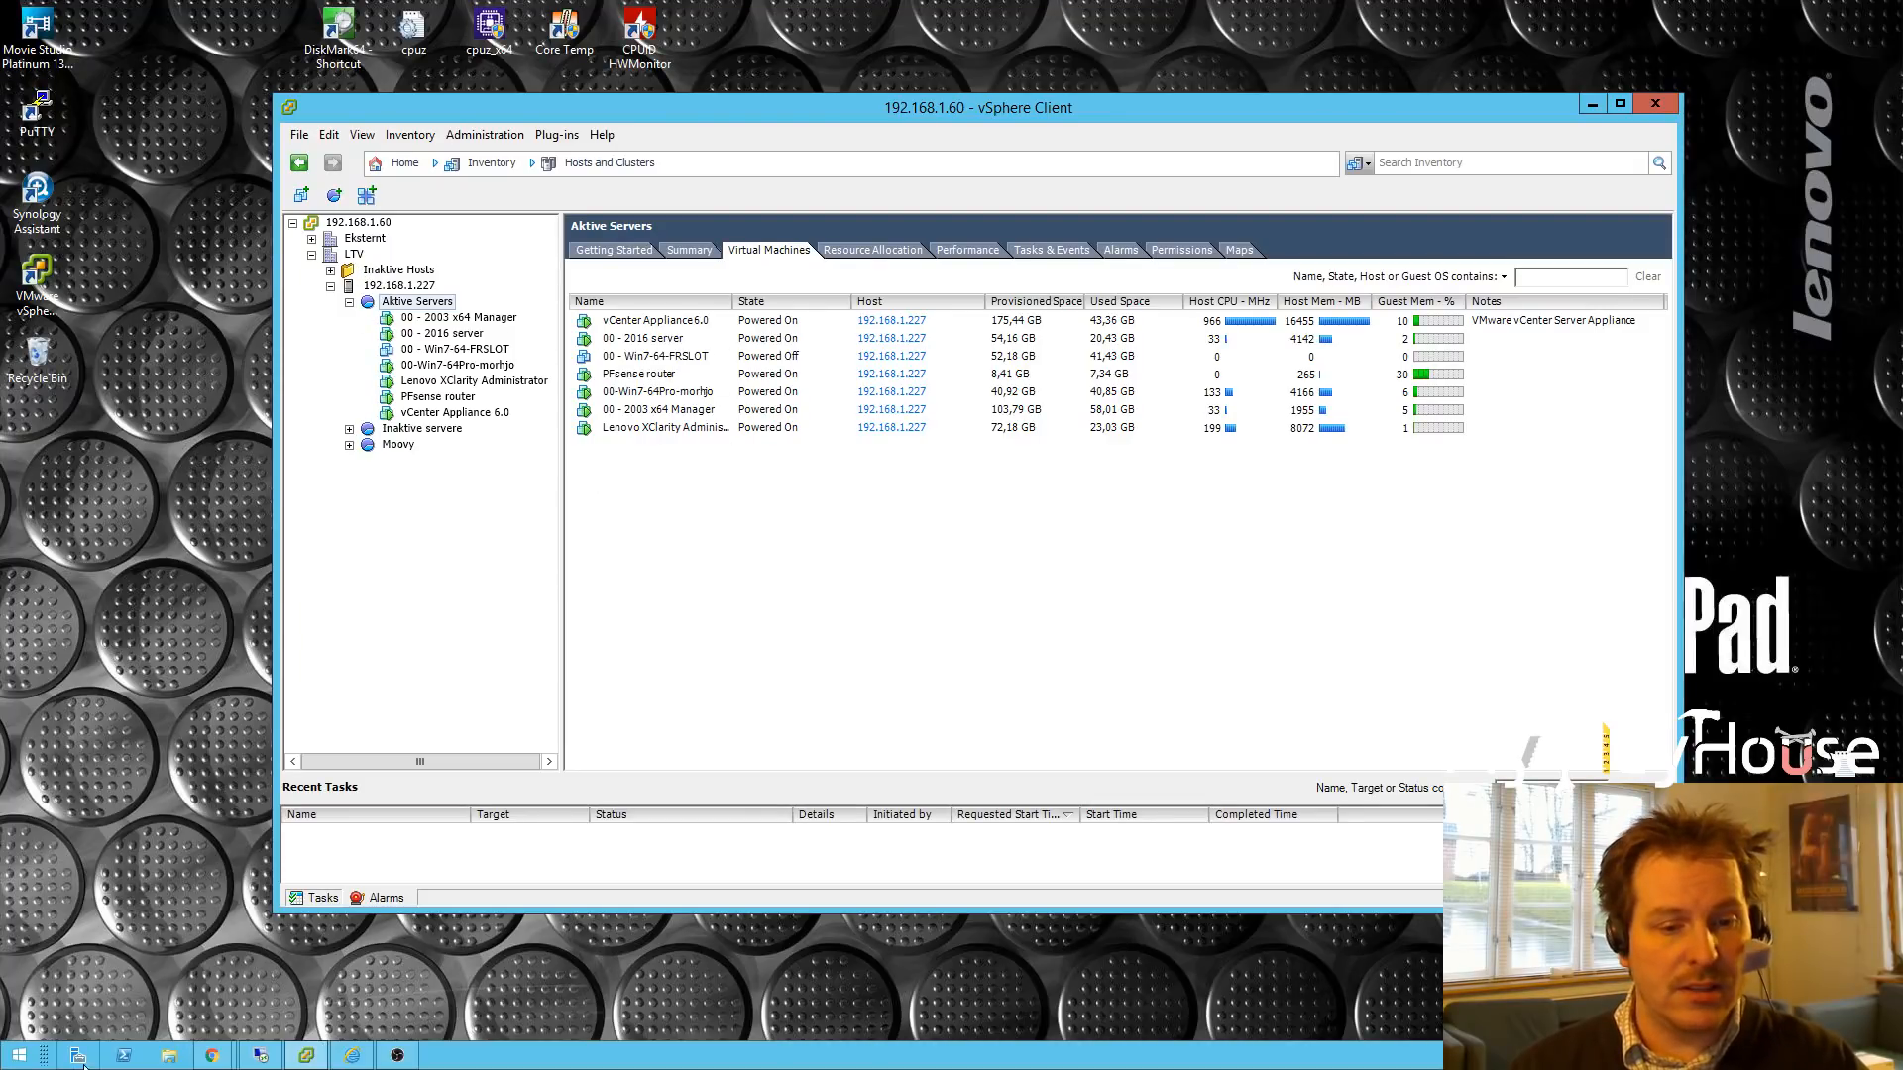
click(352, 1055)
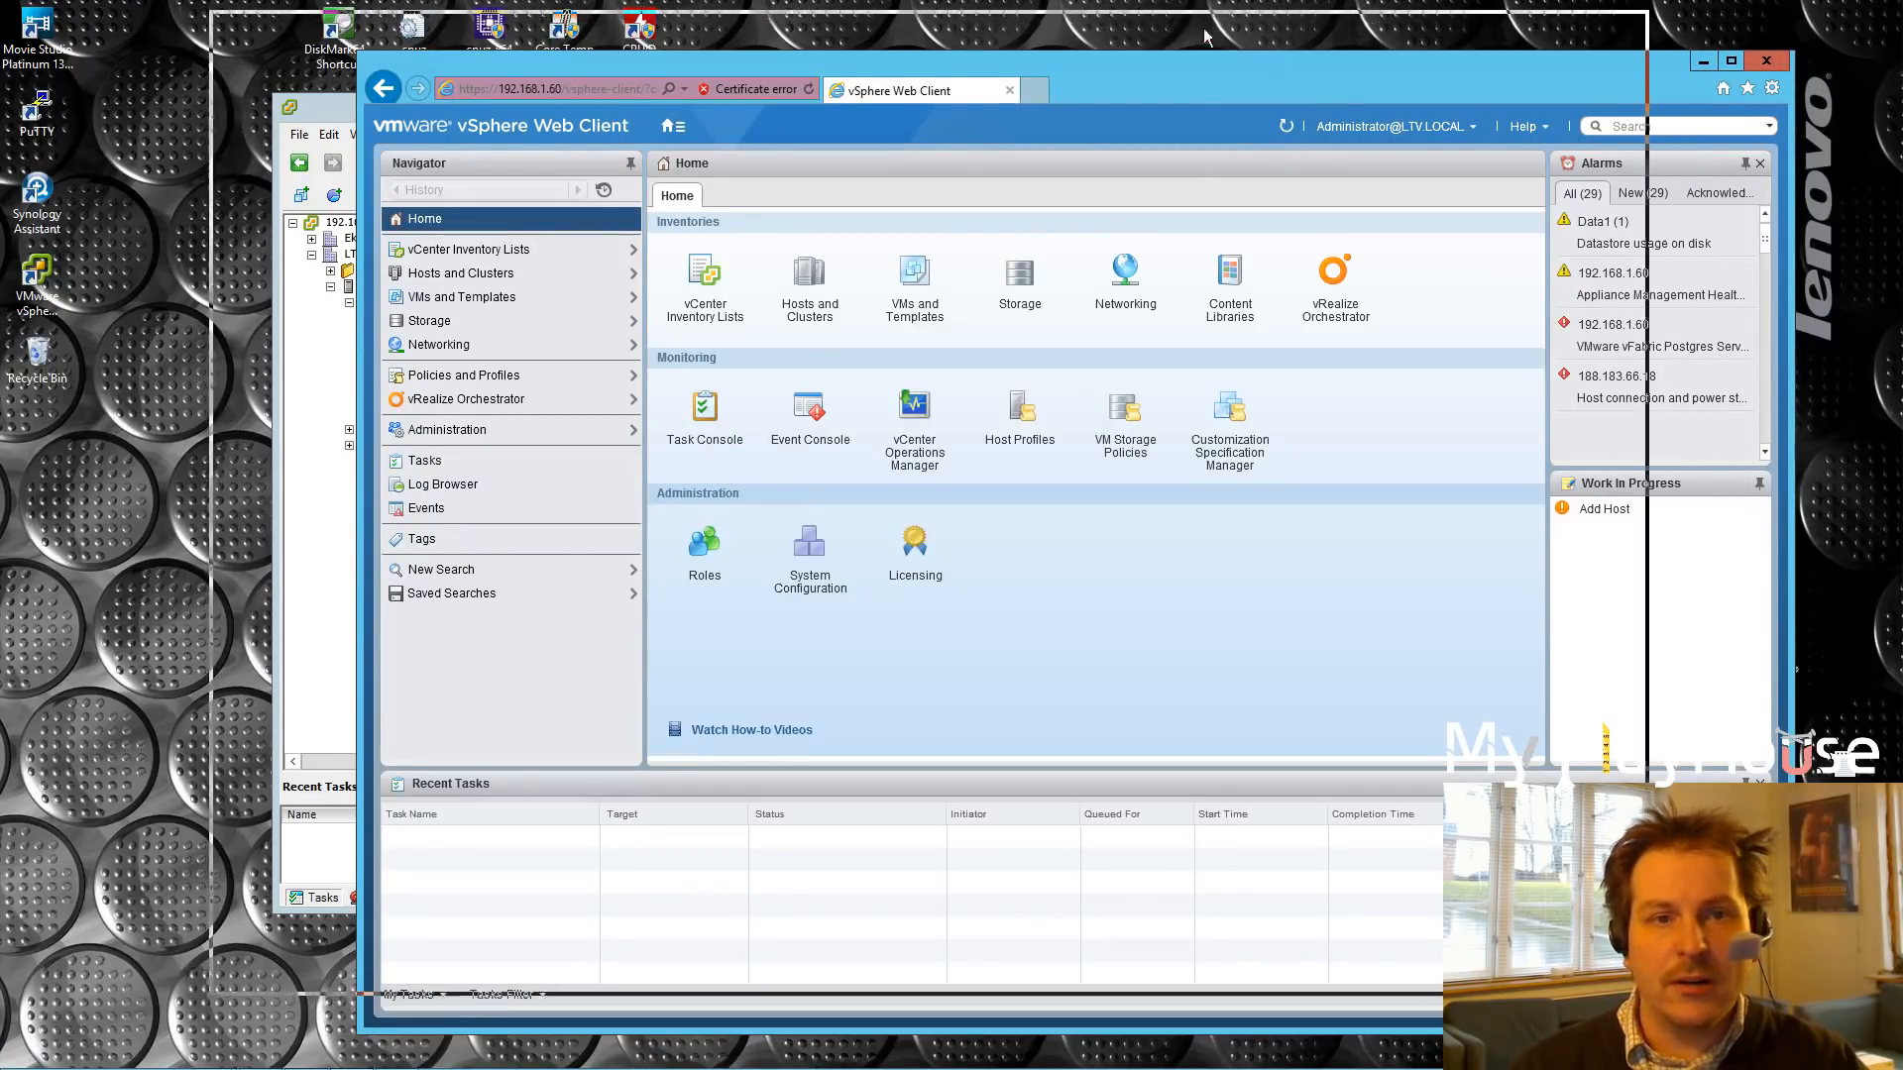
Step: Locate vCenter Appliance 6.0 under LTV > 192.168.1.227 > Aktive Servers, then minimize the Web Client
drag(1342, 69, 1178, 47)
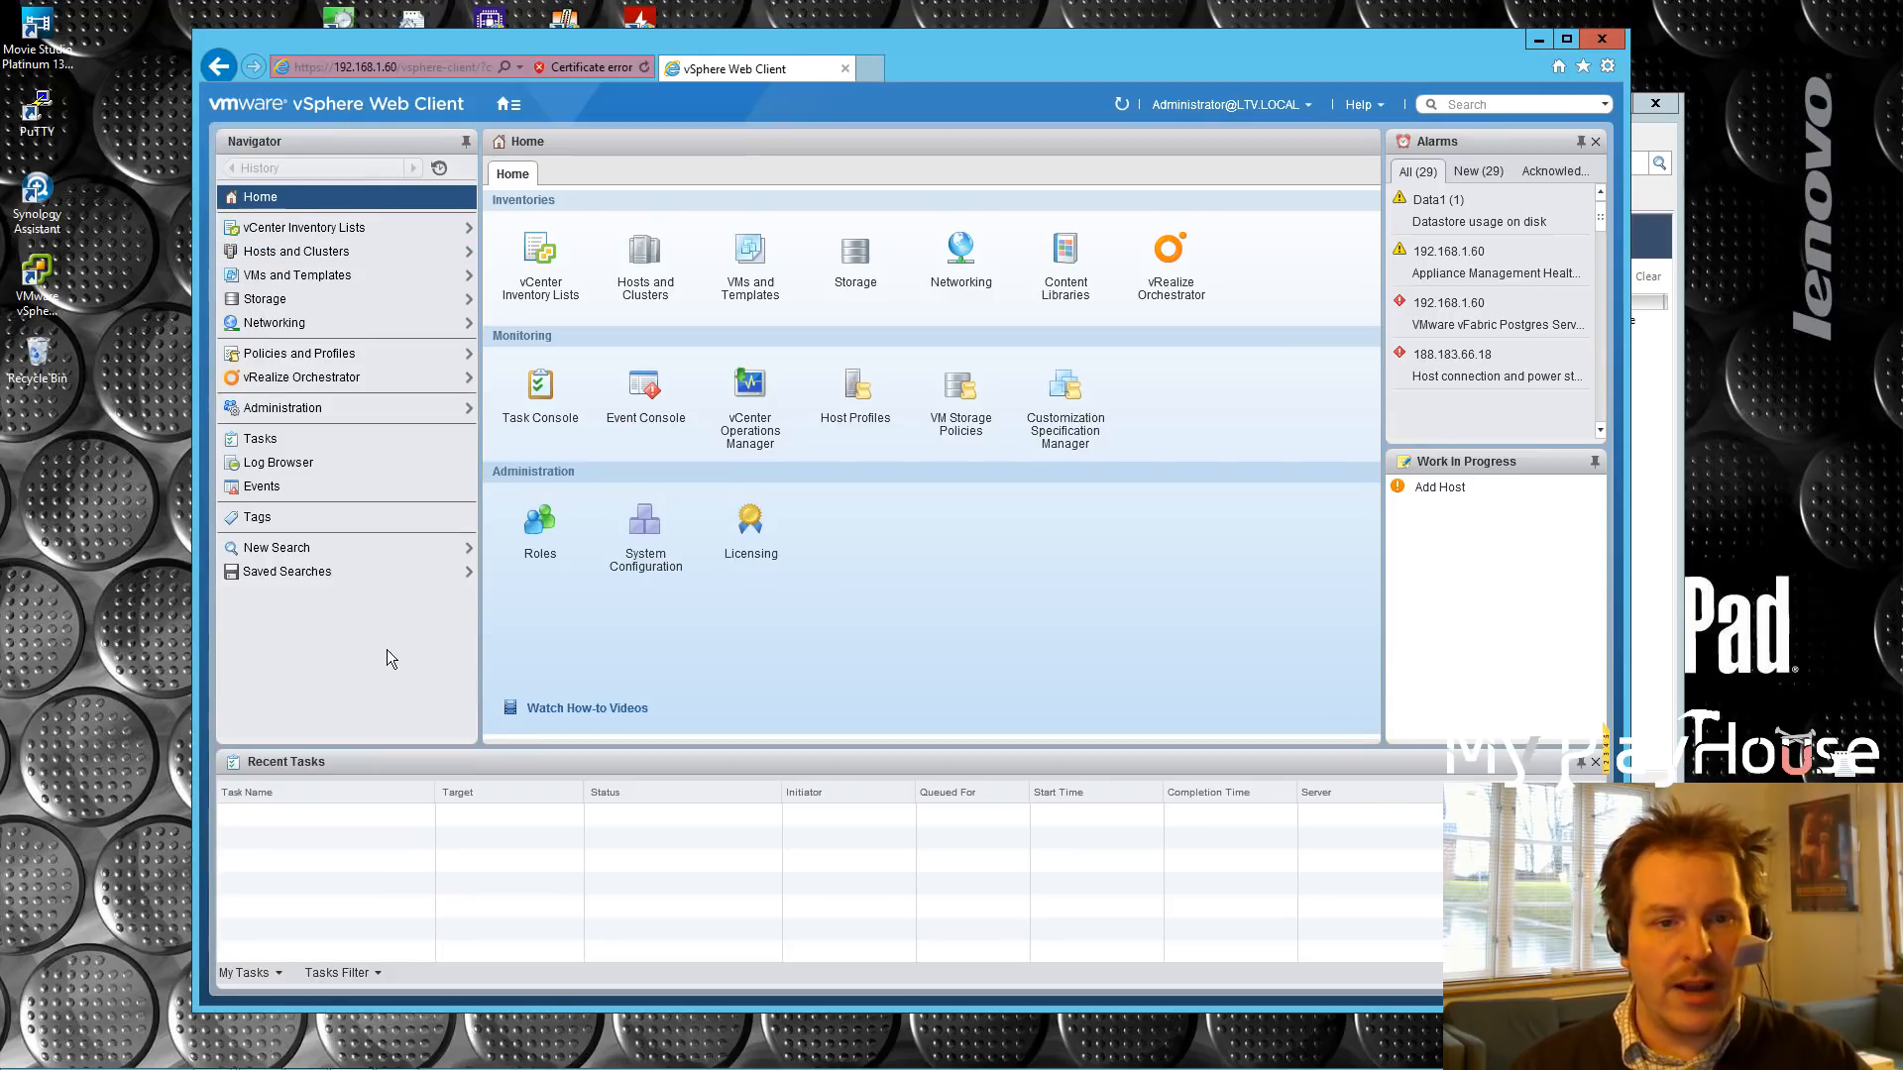
click(309, 256)
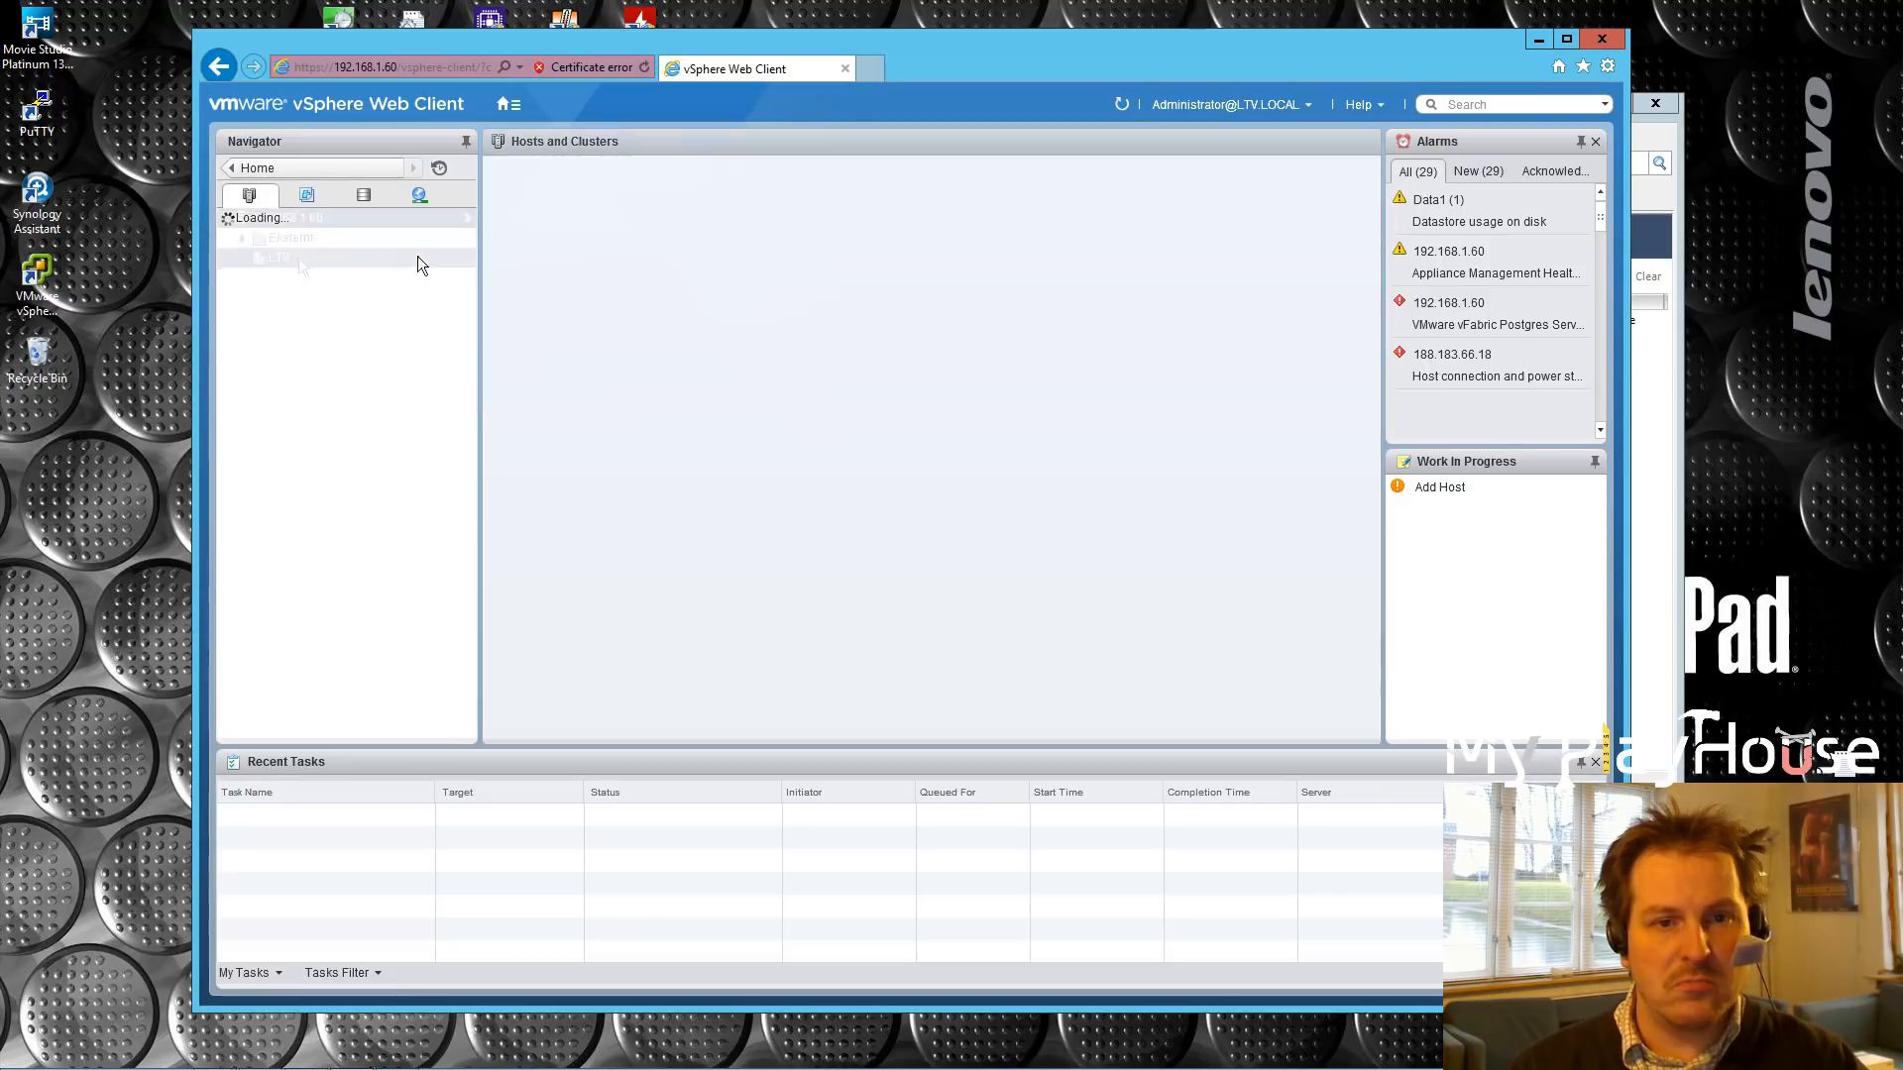
click(243, 258)
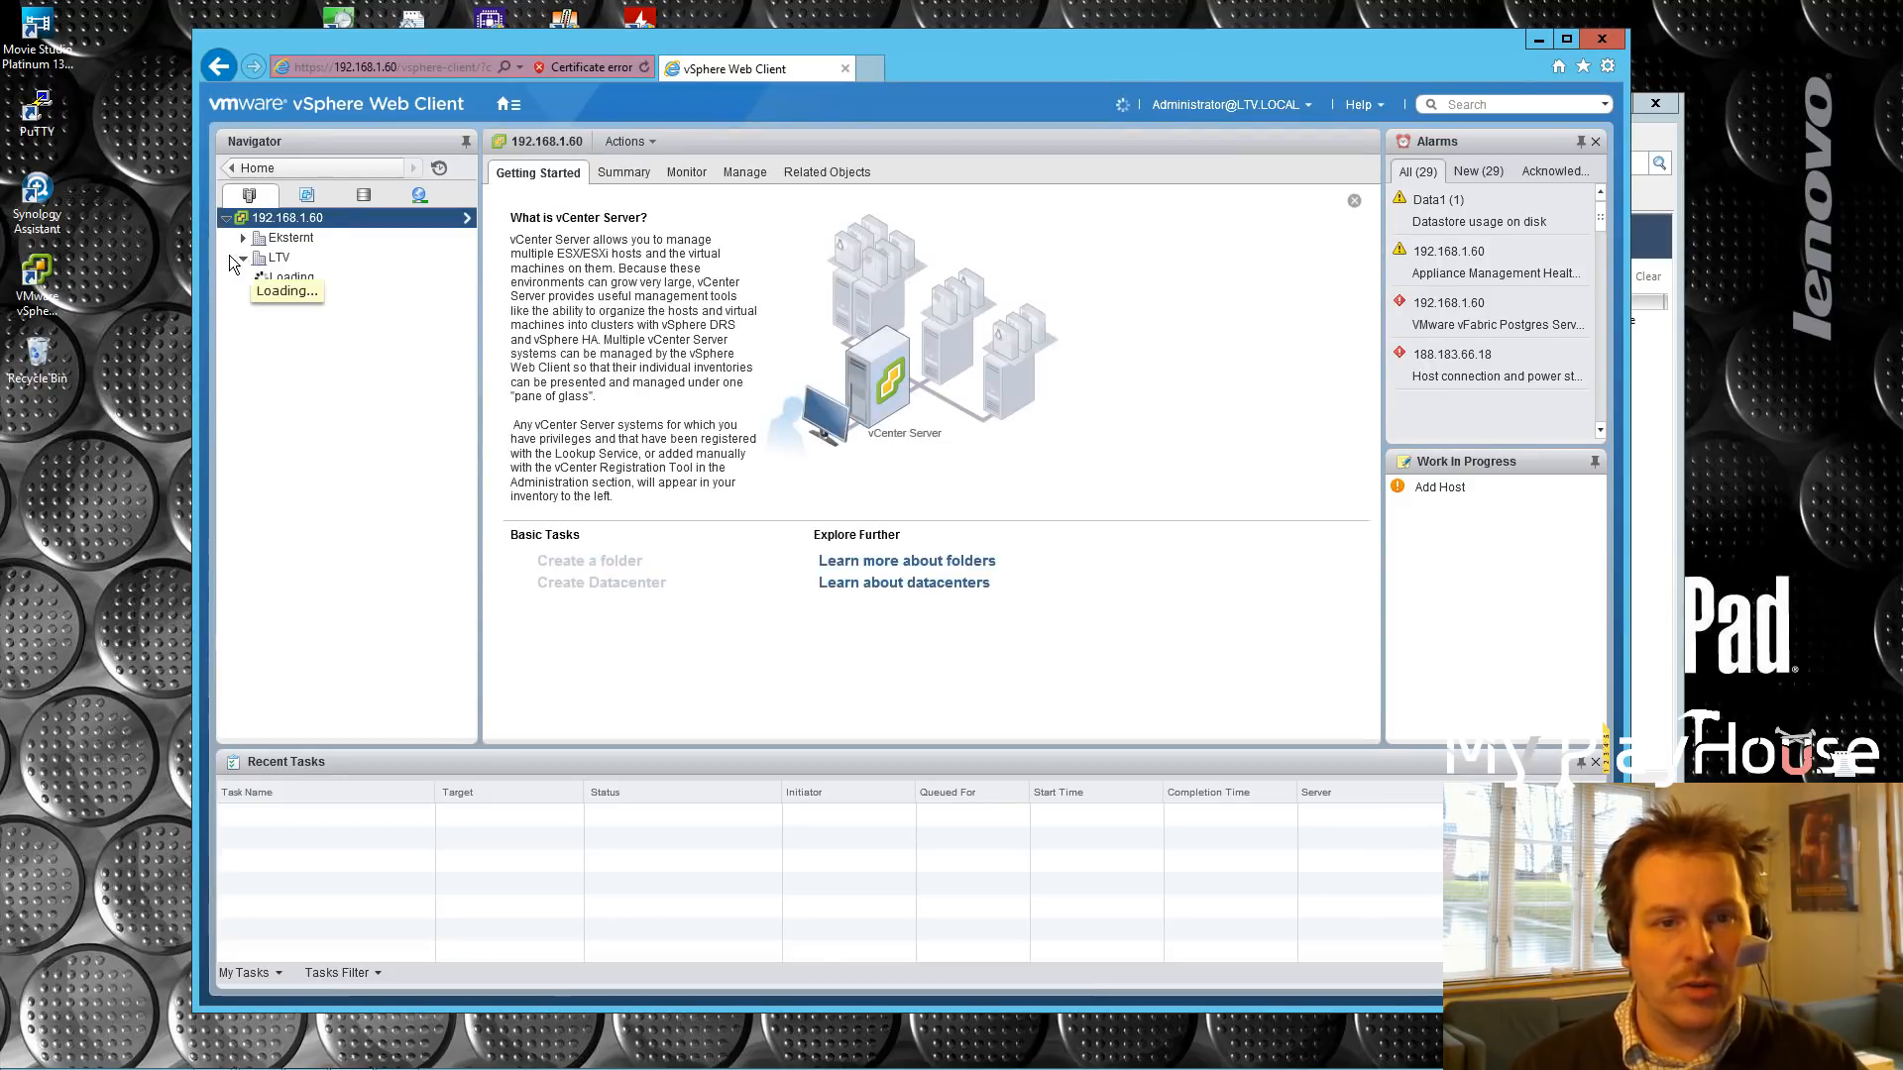
click(244, 297)
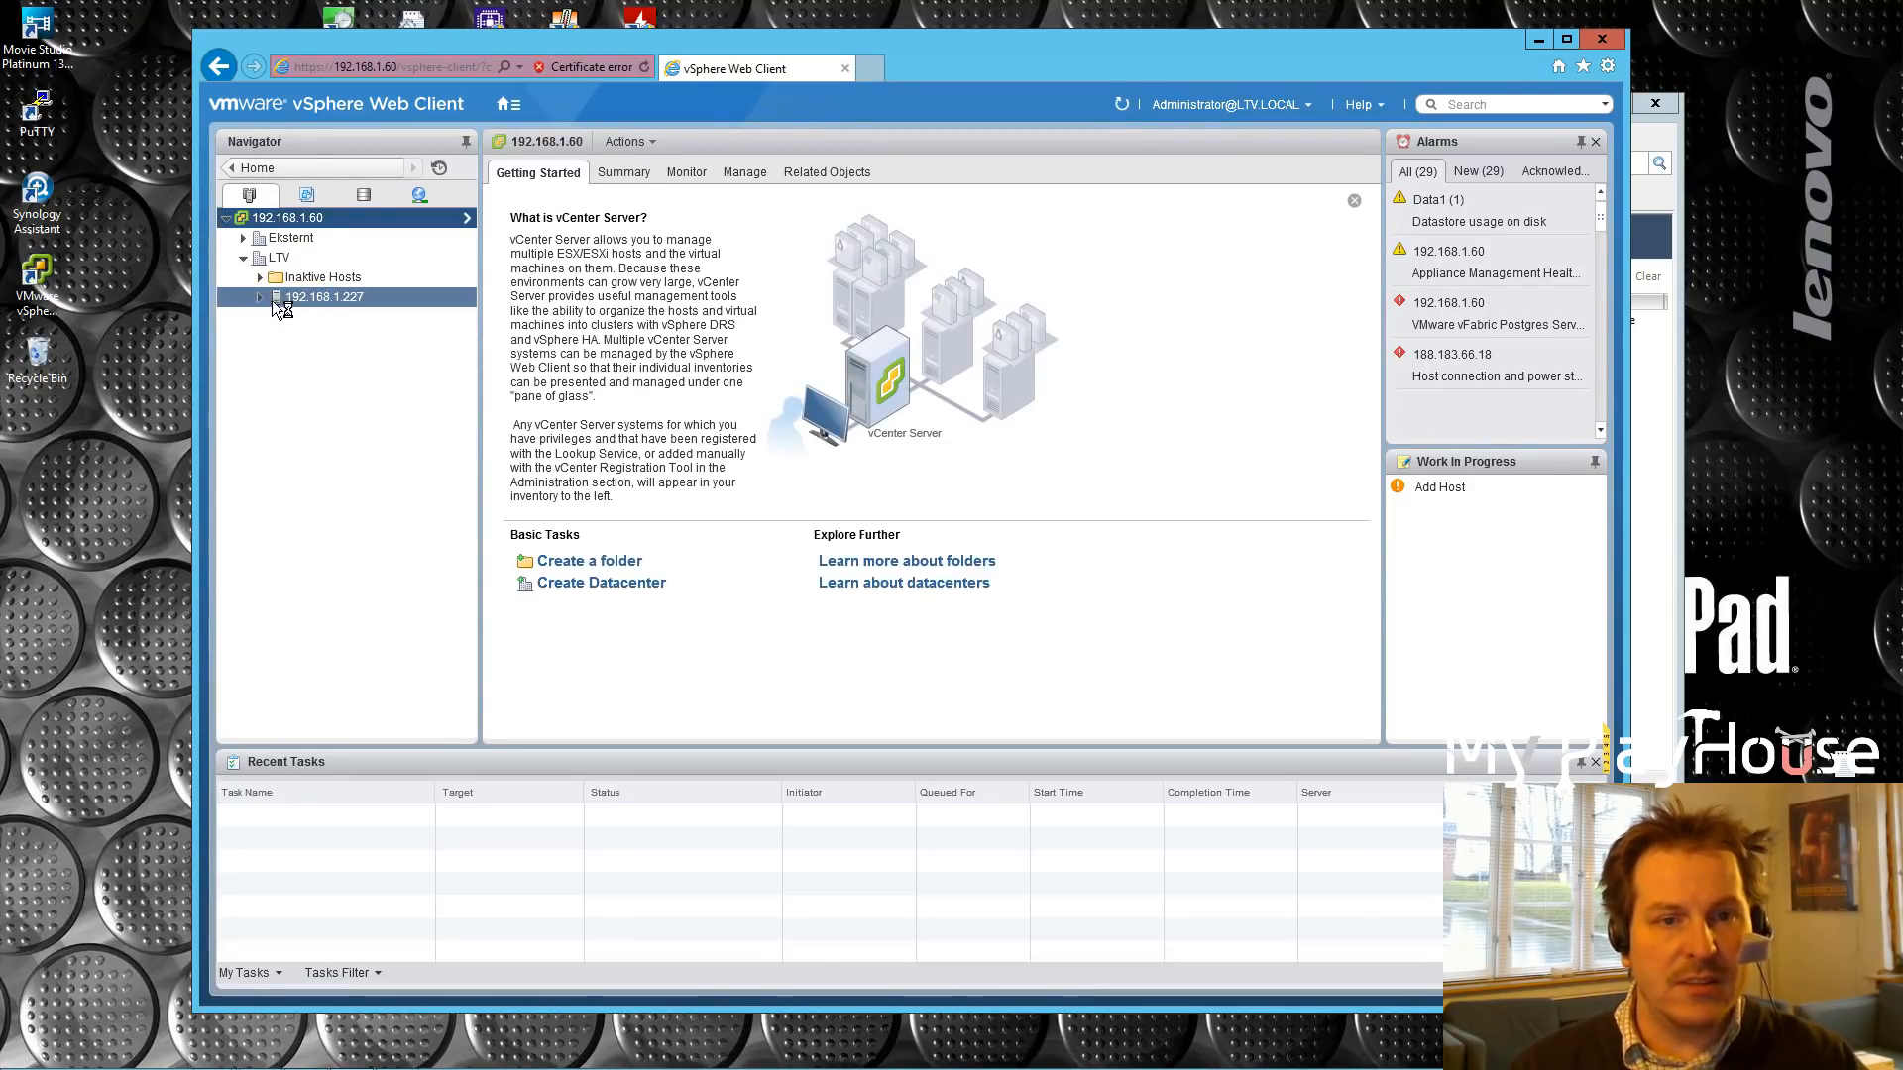
click(260, 299)
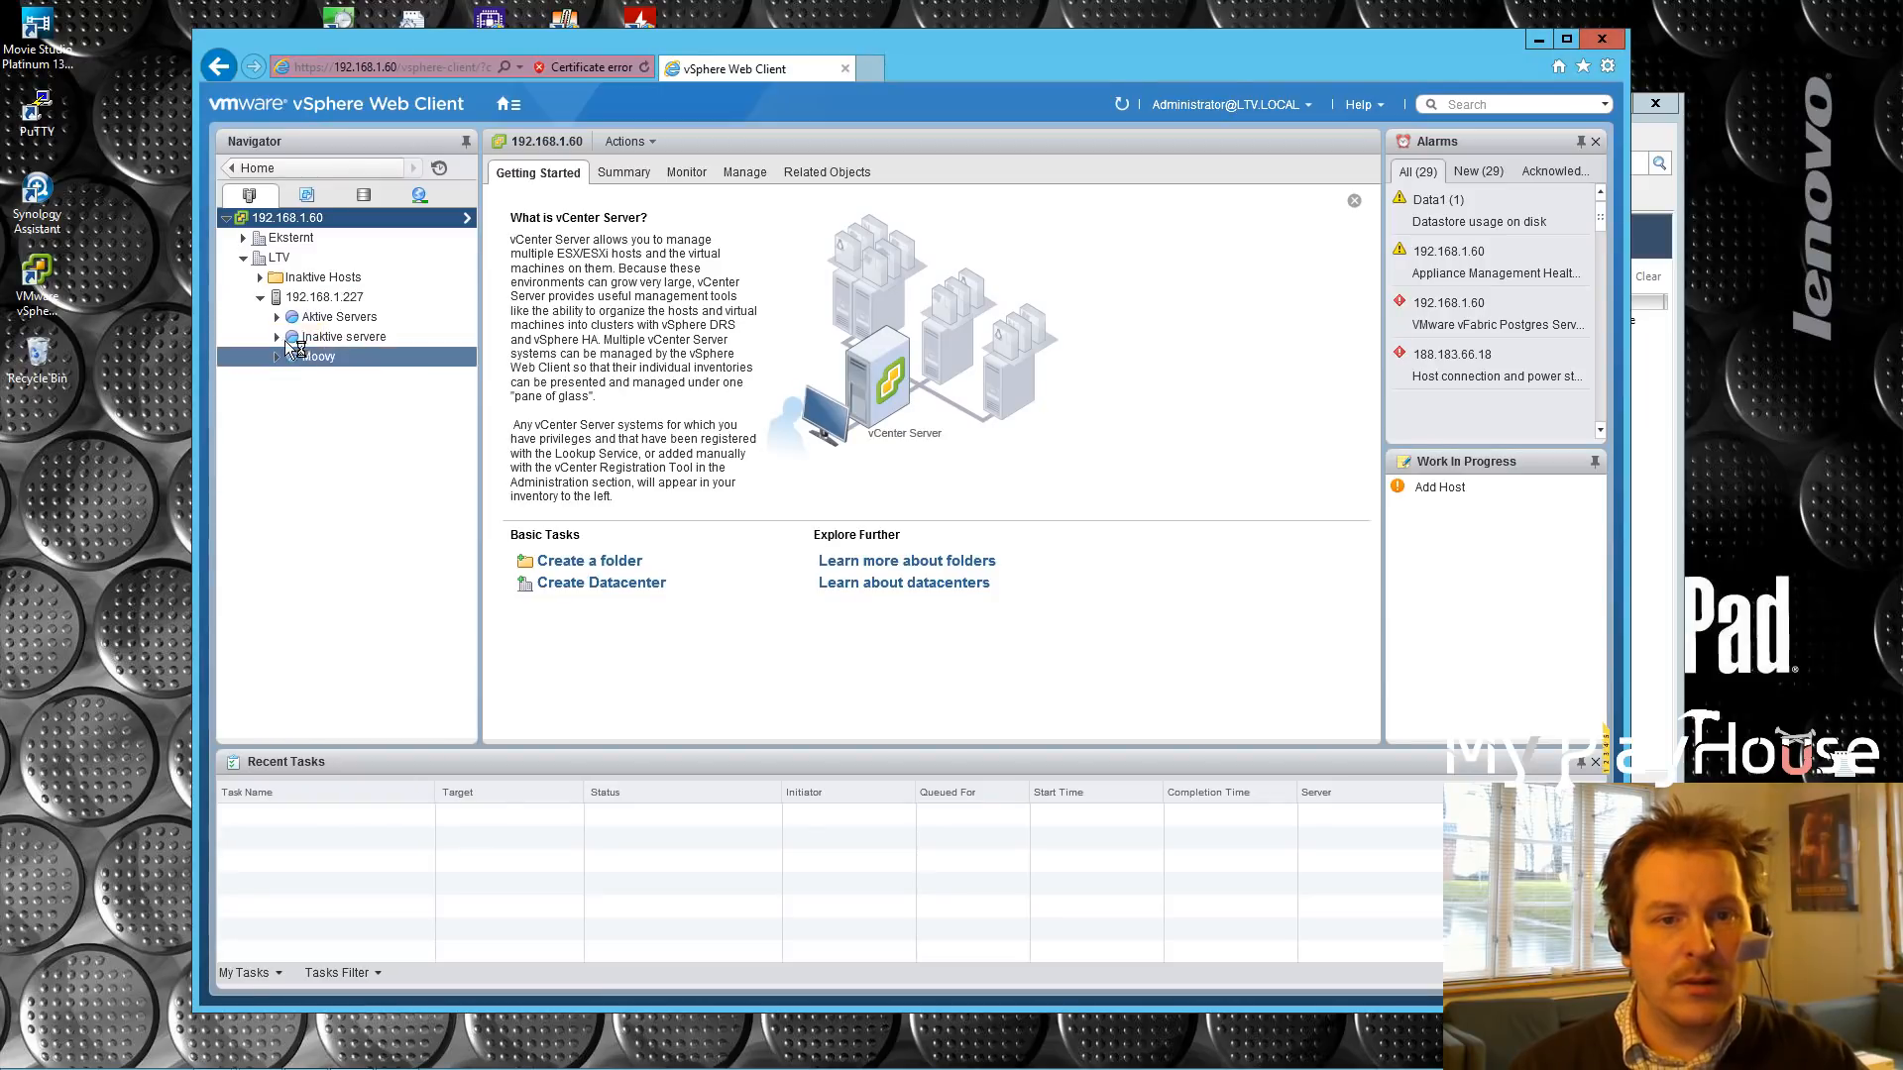
click(275, 317)
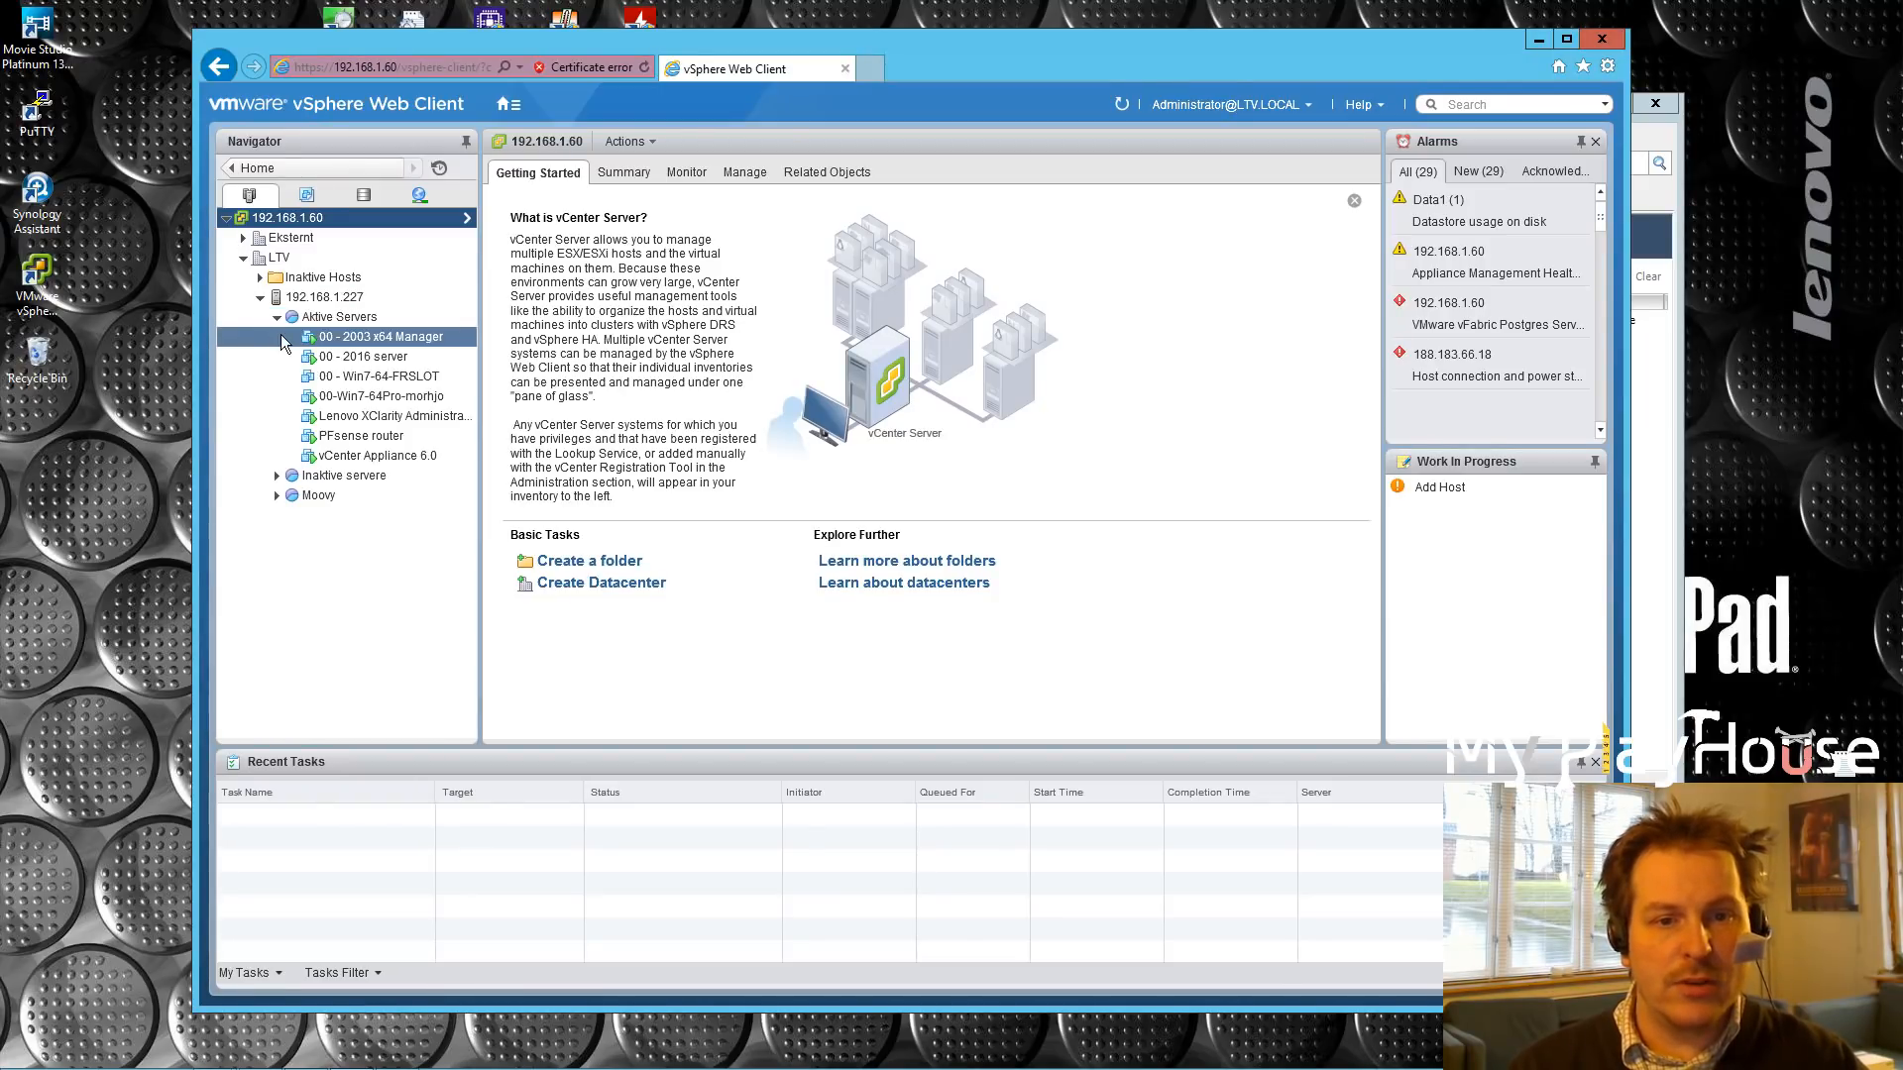
click(377, 456)
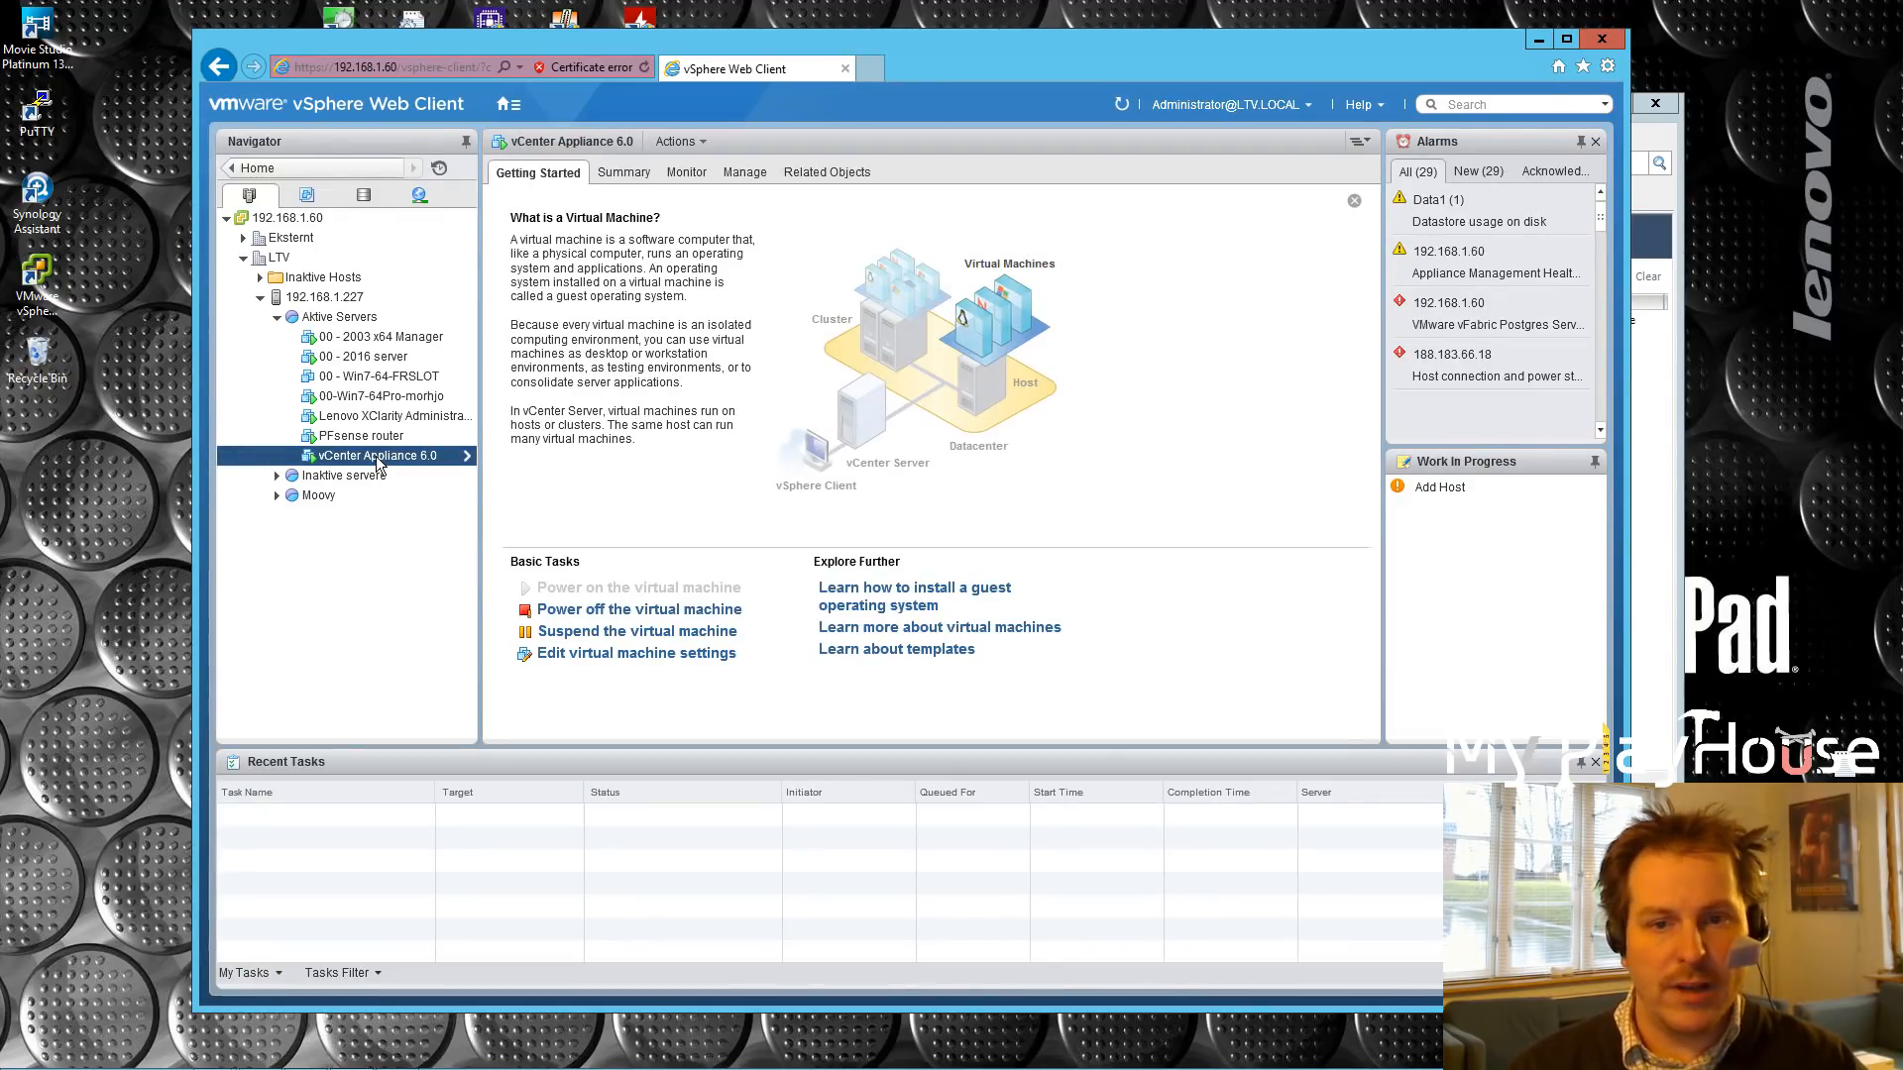
click(1538, 39)
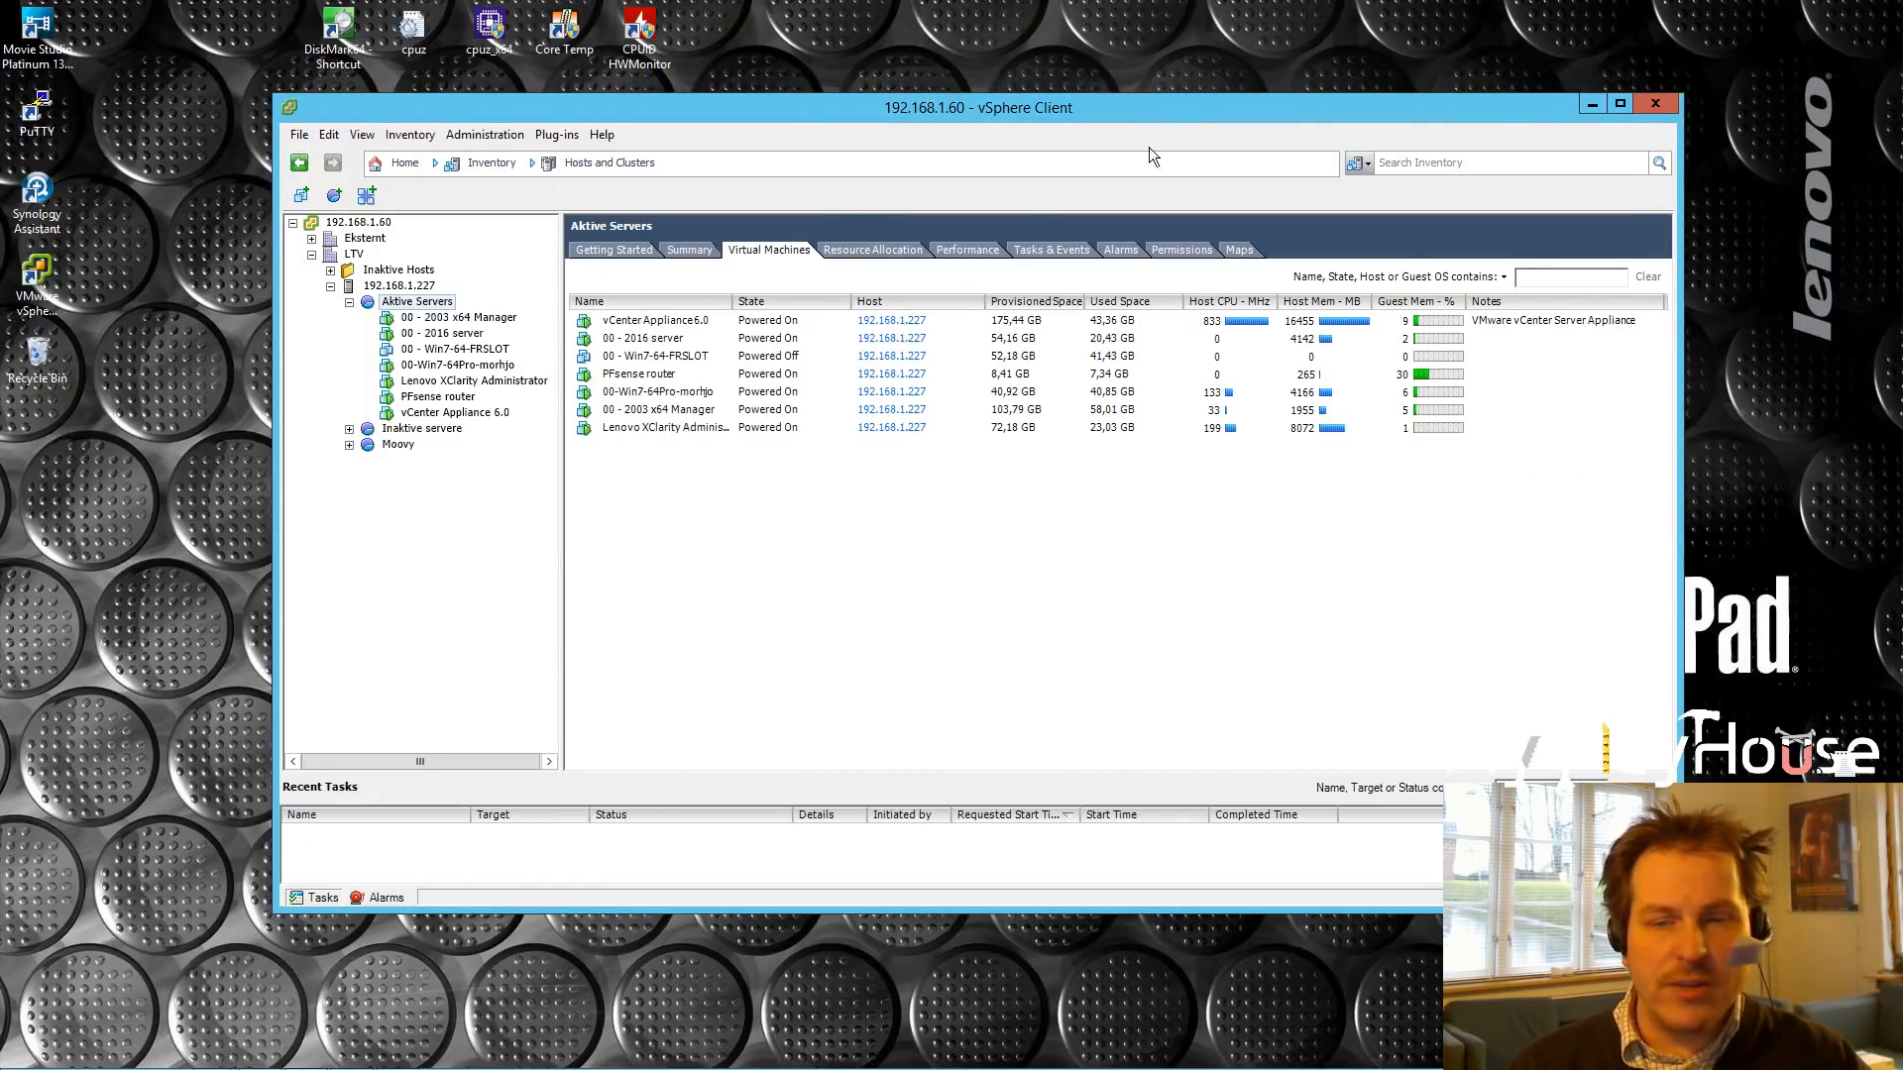
Step: Open the Download VMware vCenter Server 6.5 page from the Google results
click(1594, 103)
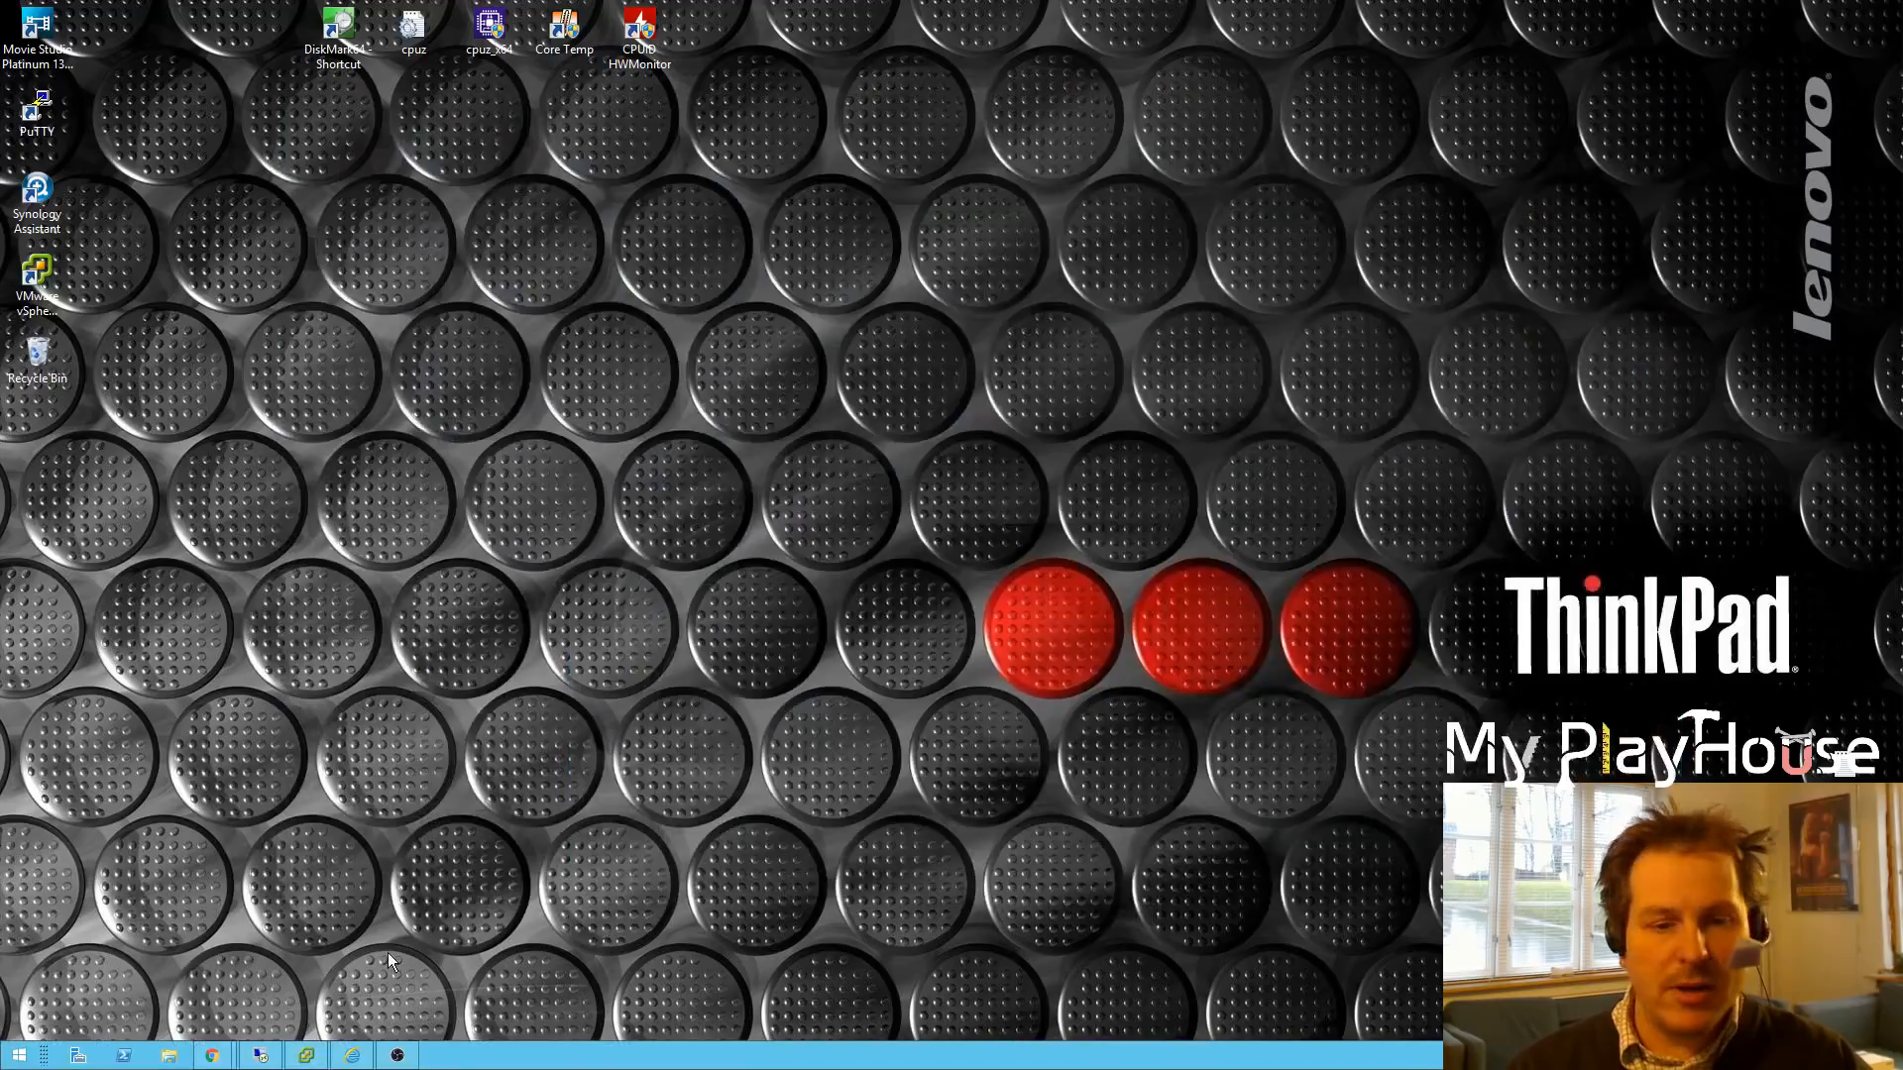
mouse_move(204, 1061)
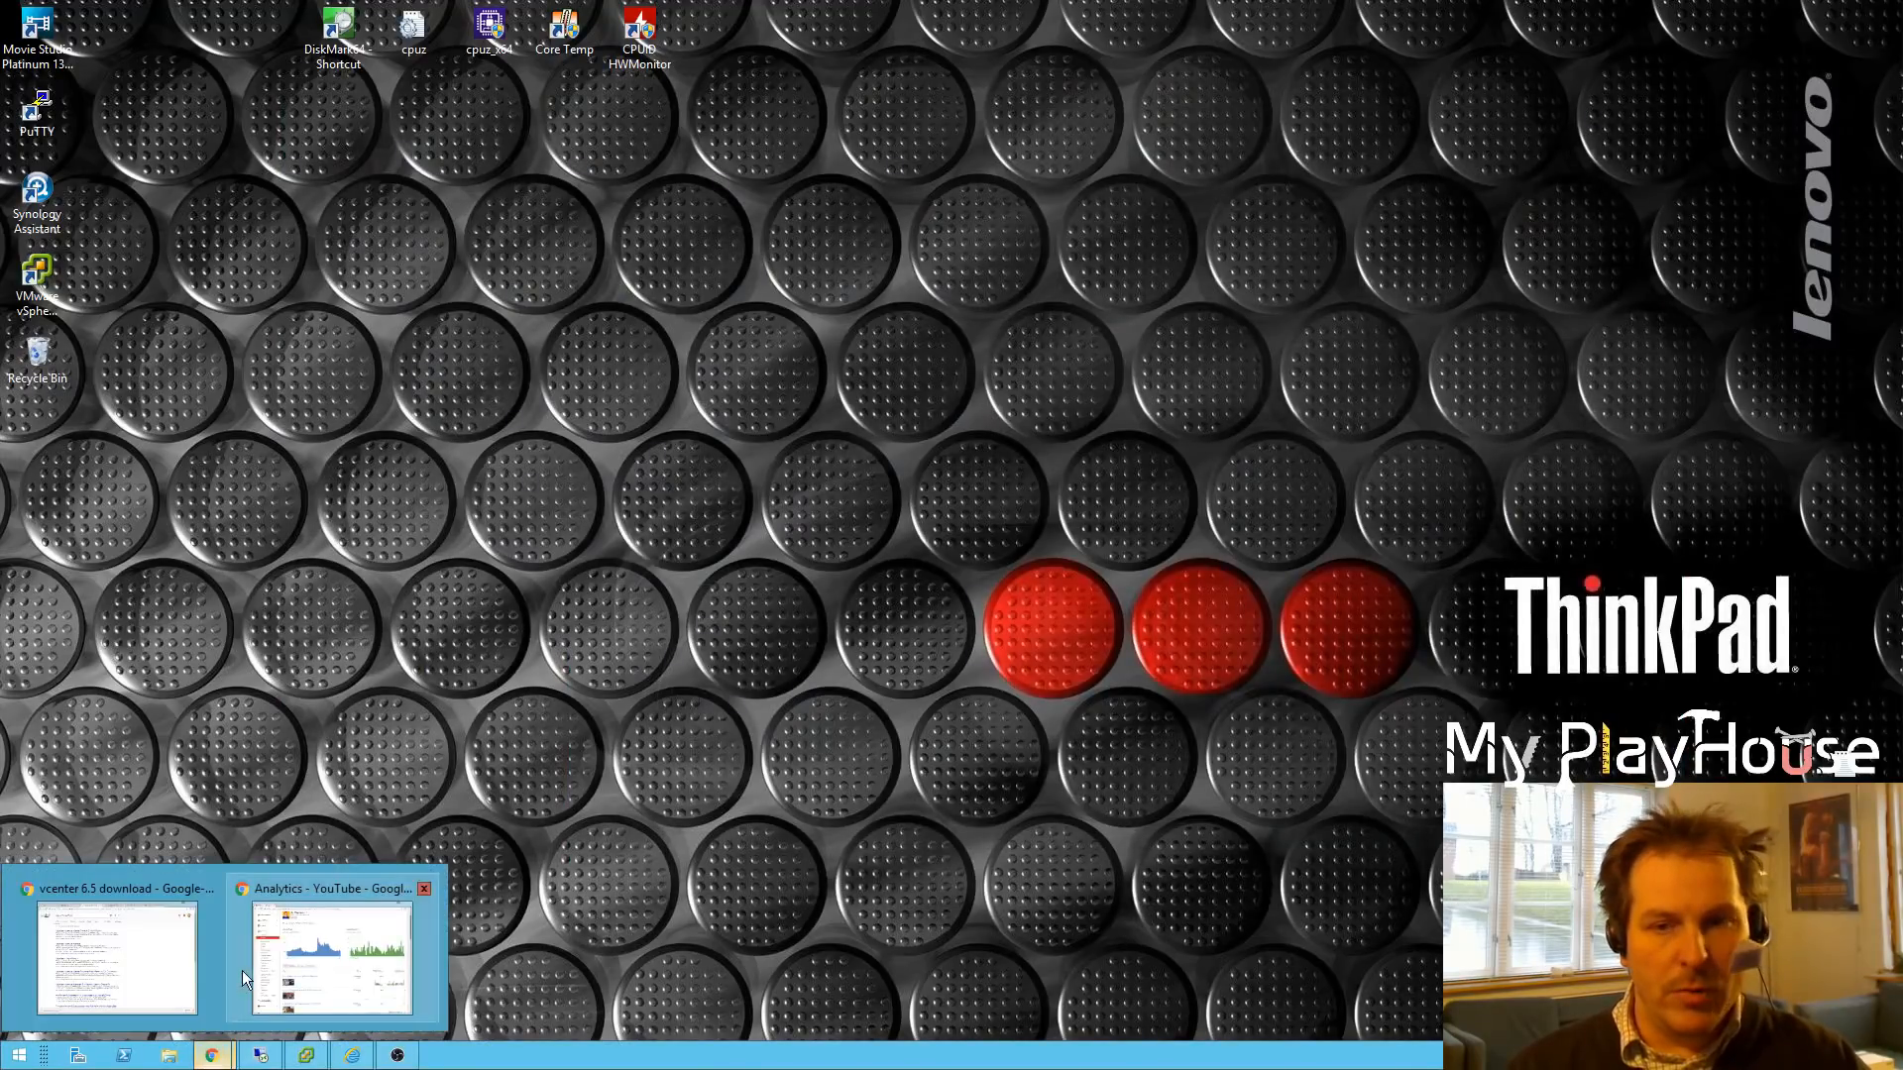
click(93, 968)
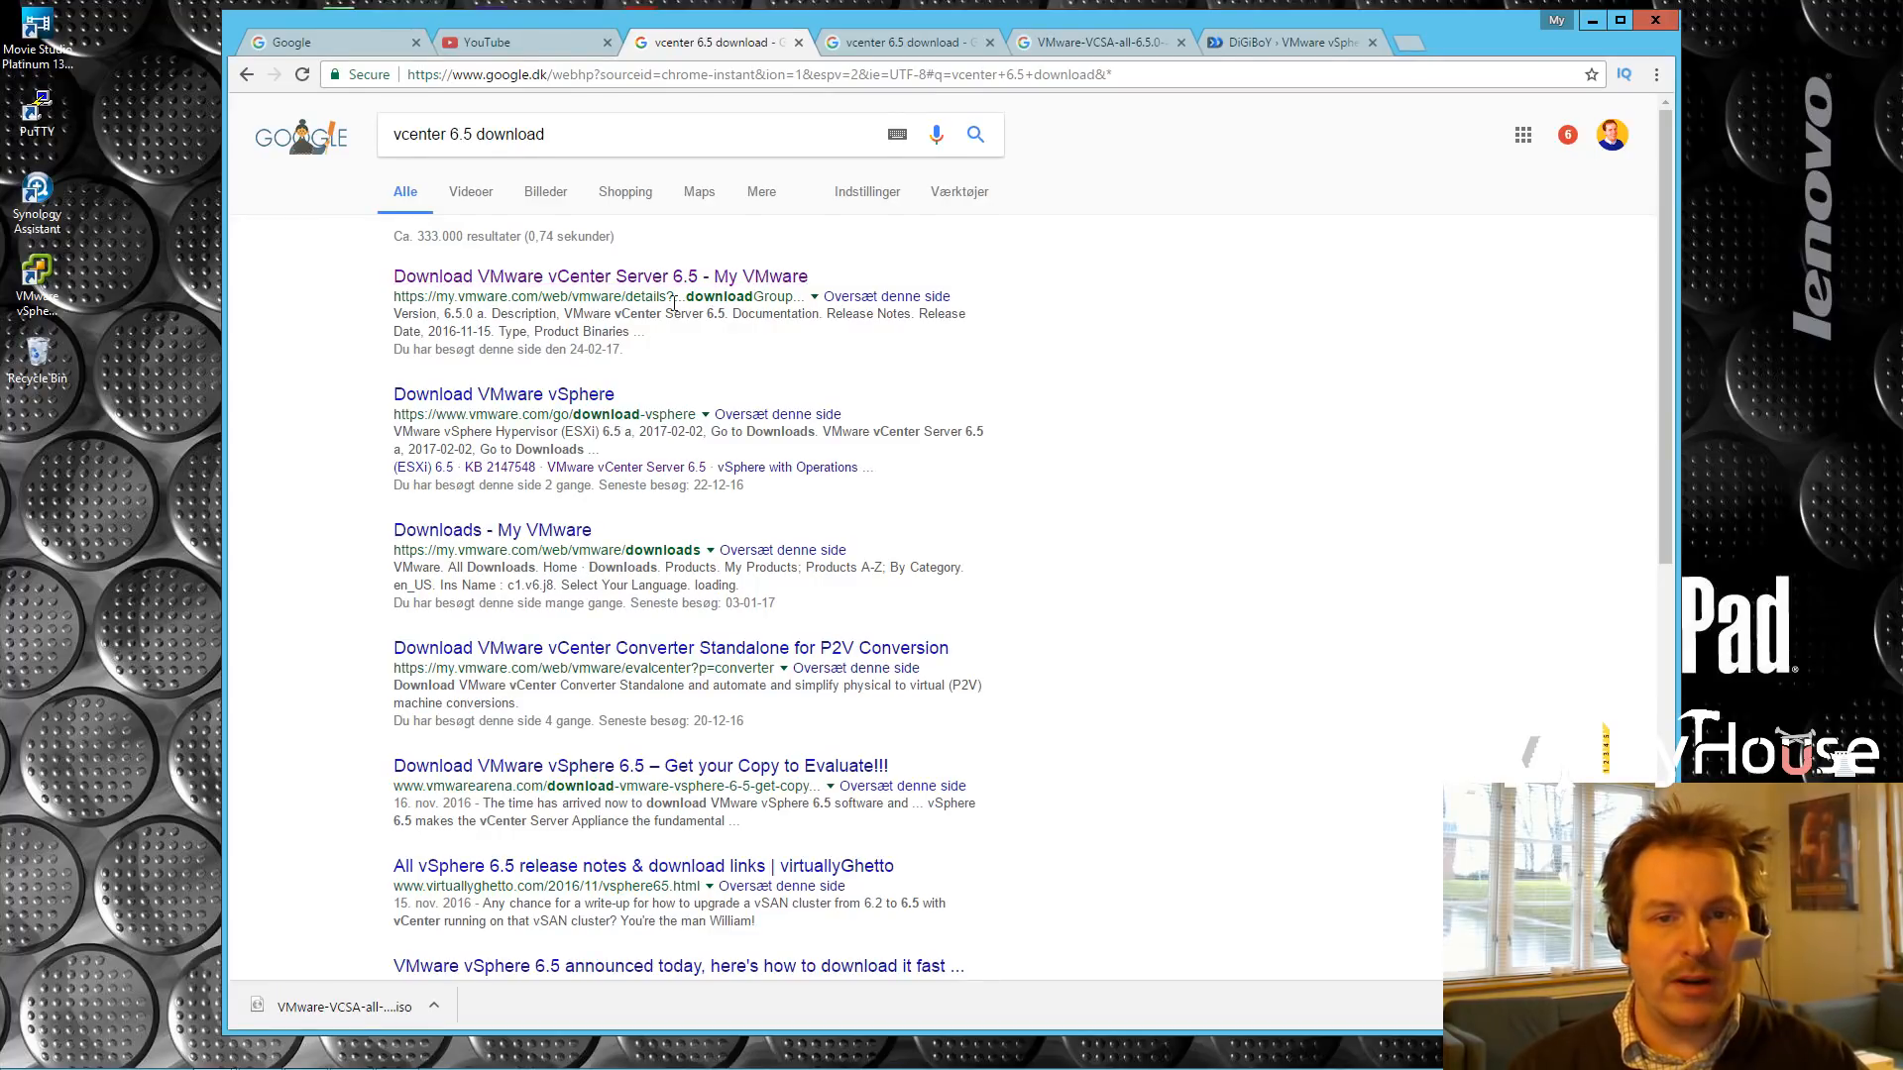
click(568, 285)
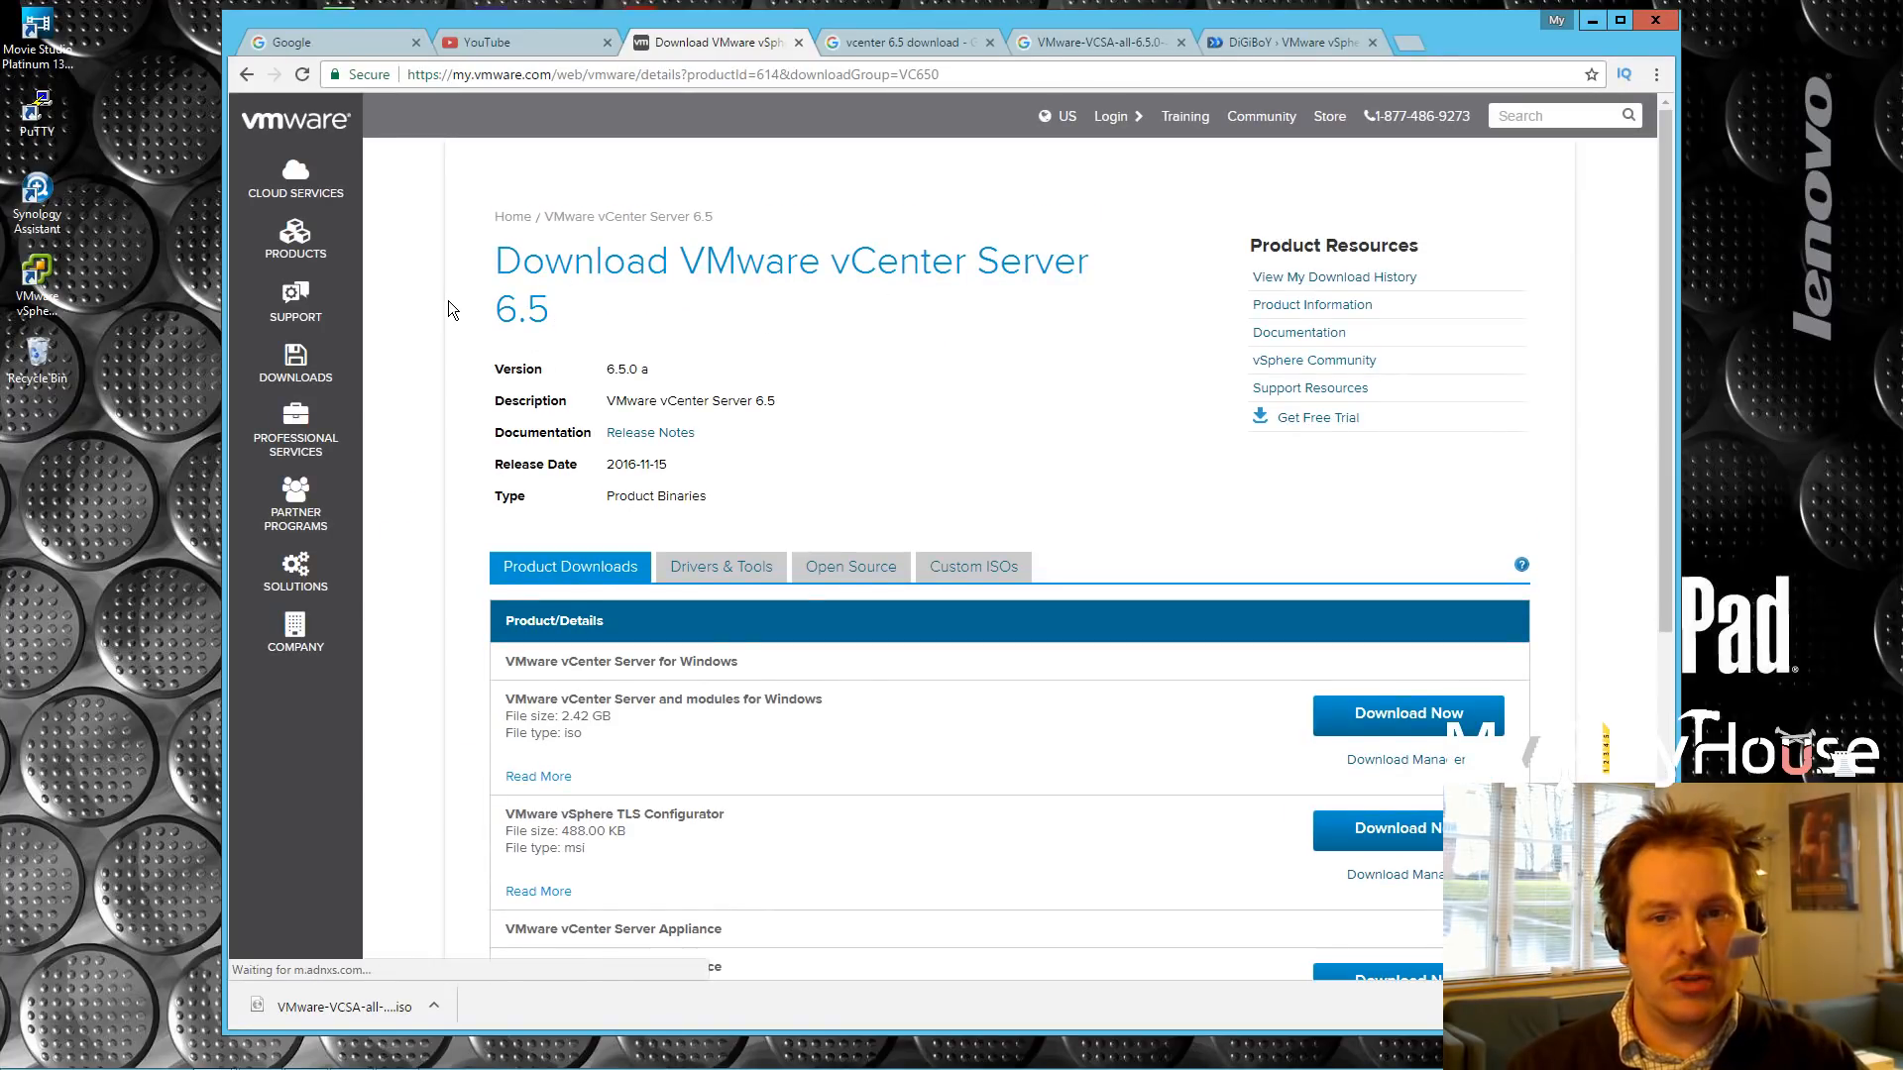
Step: Find the vCenter Server Appliance row and request its 3.37 GB ISO download
scroll(569, 436, down, 4)
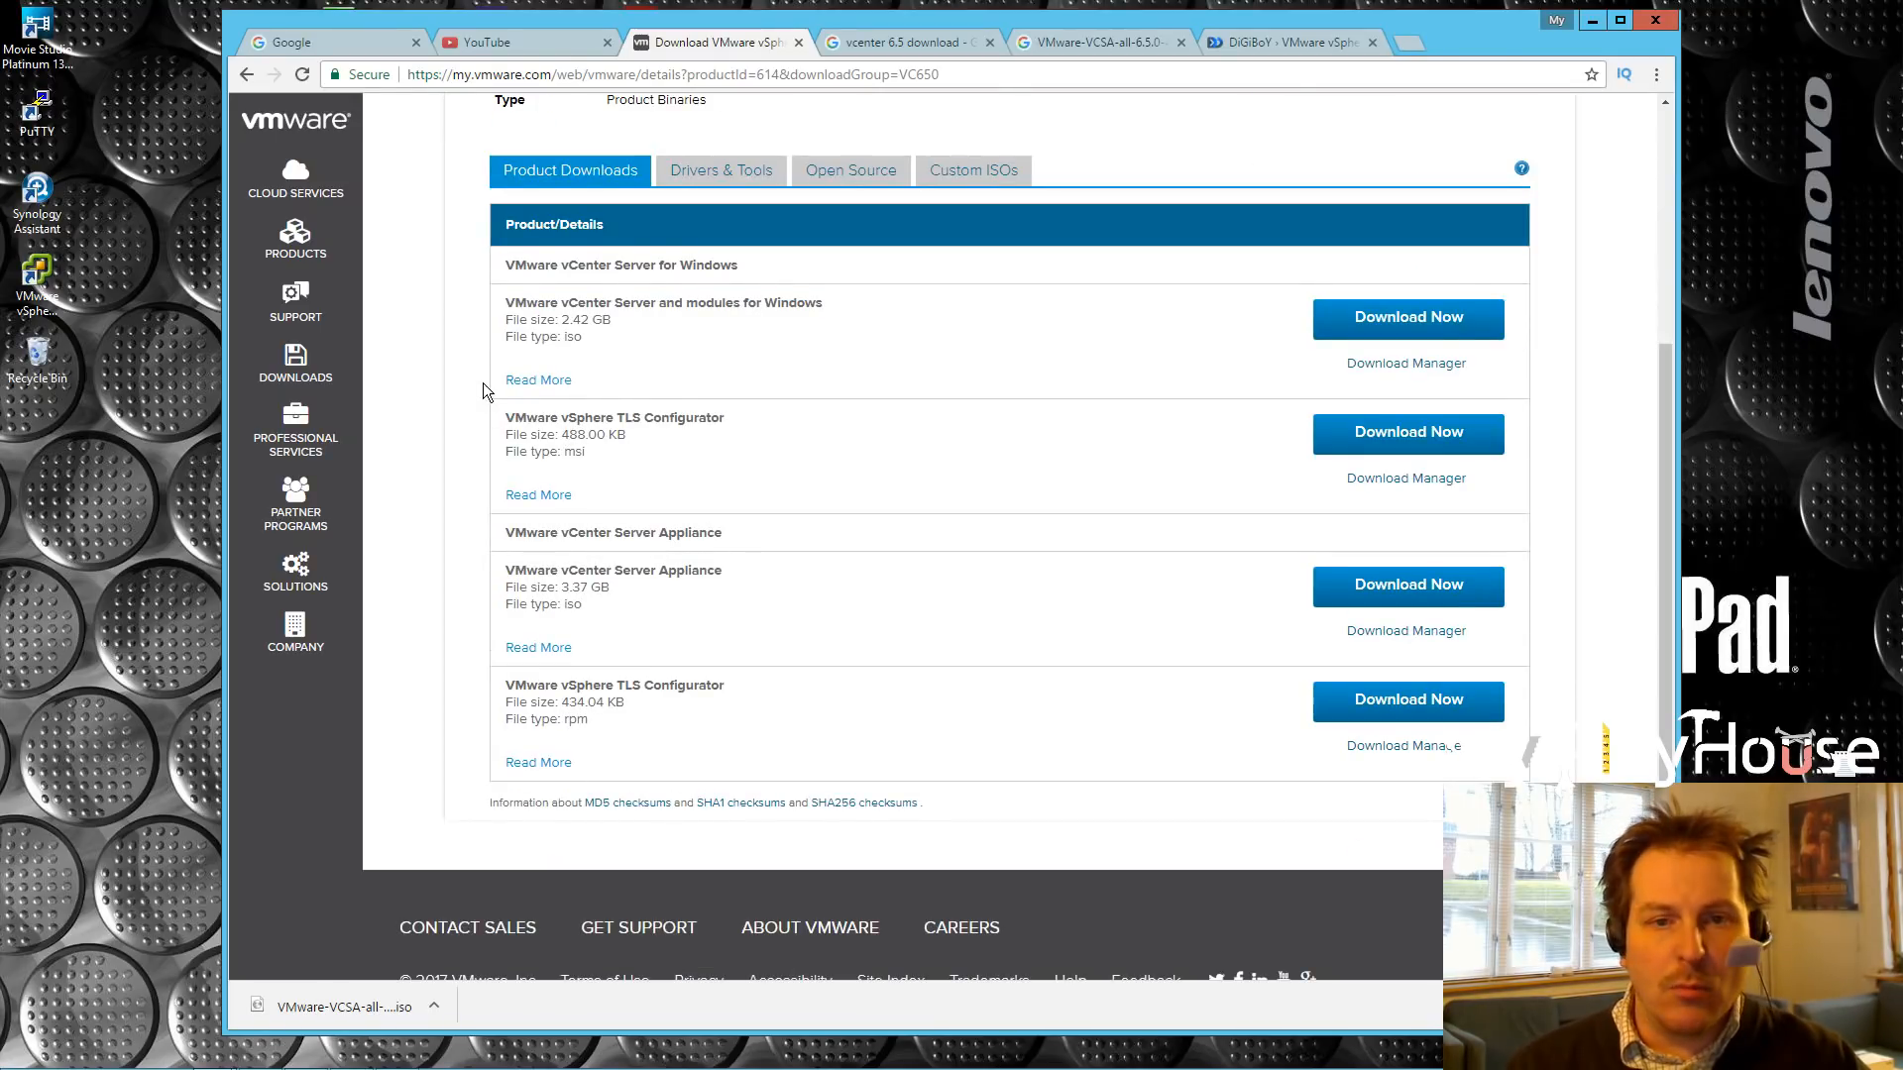
drag(508, 302, 825, 300)
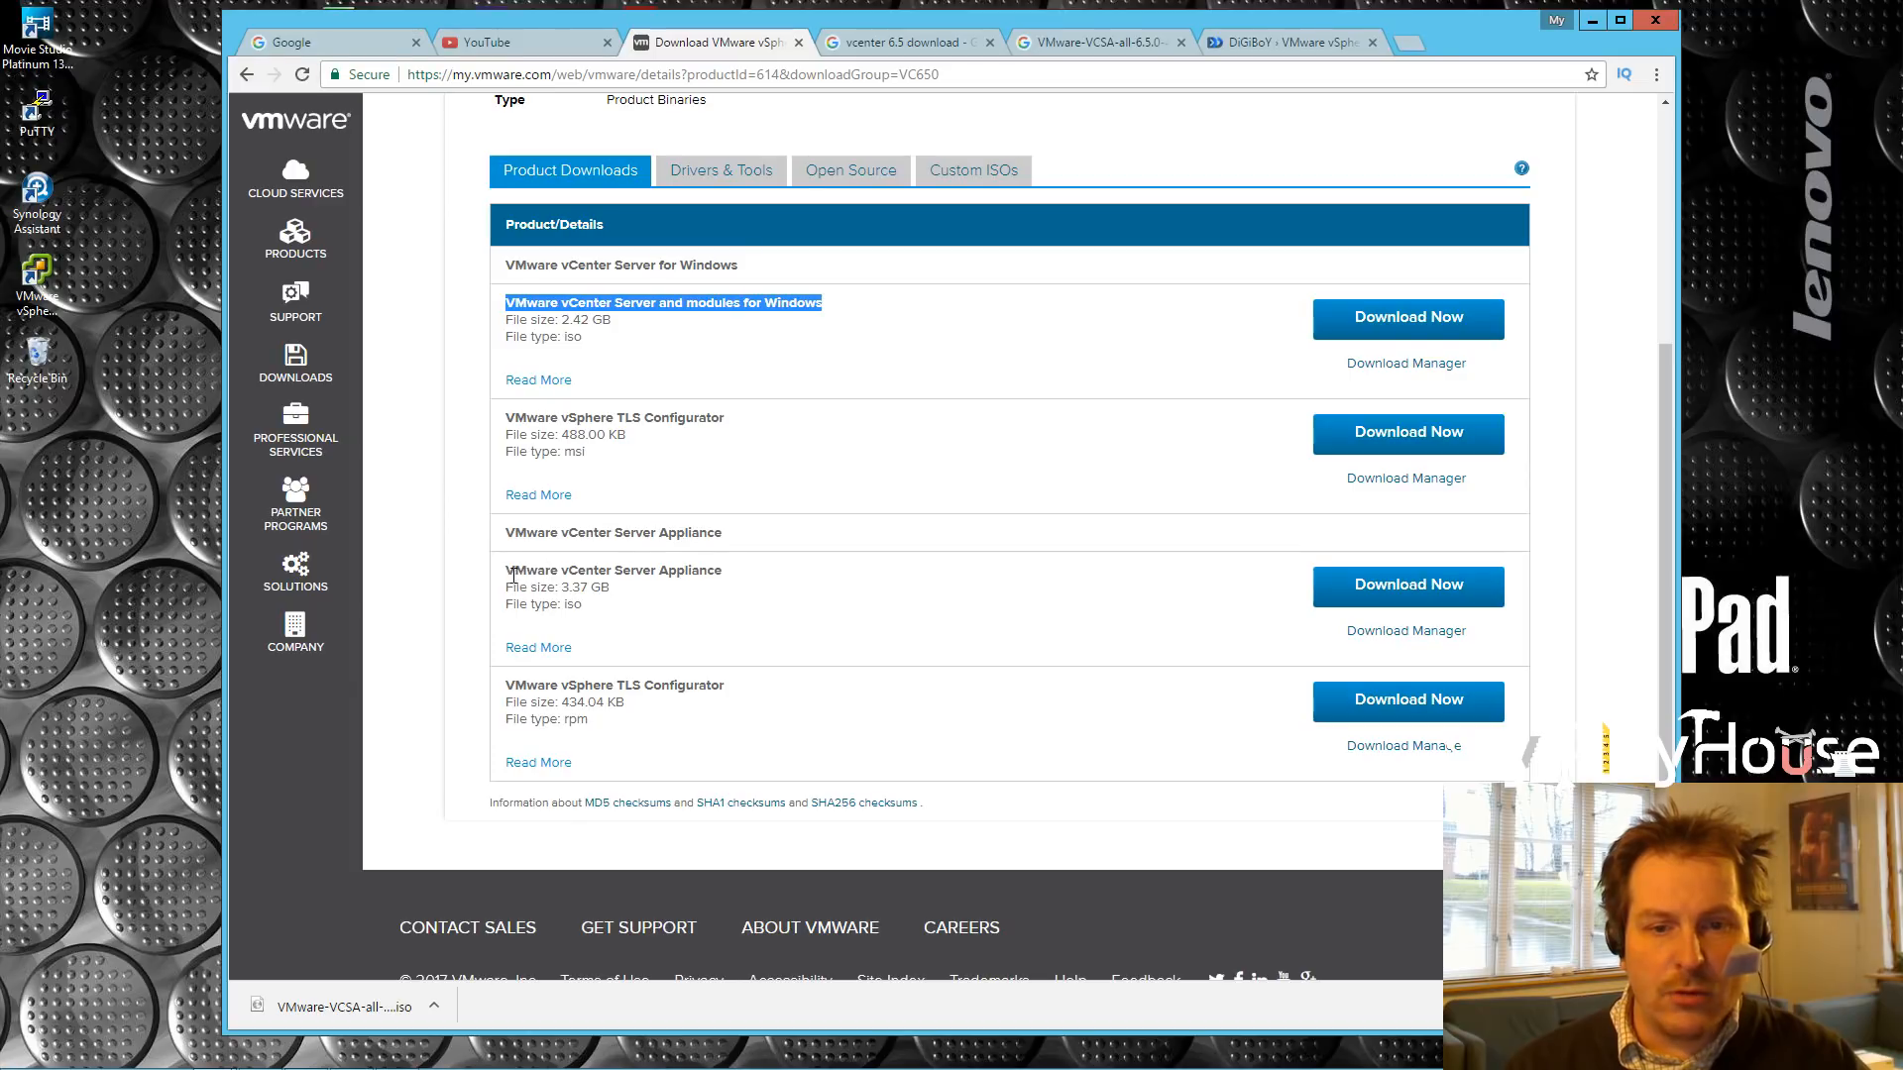
drag(508, 570, 602, 614)
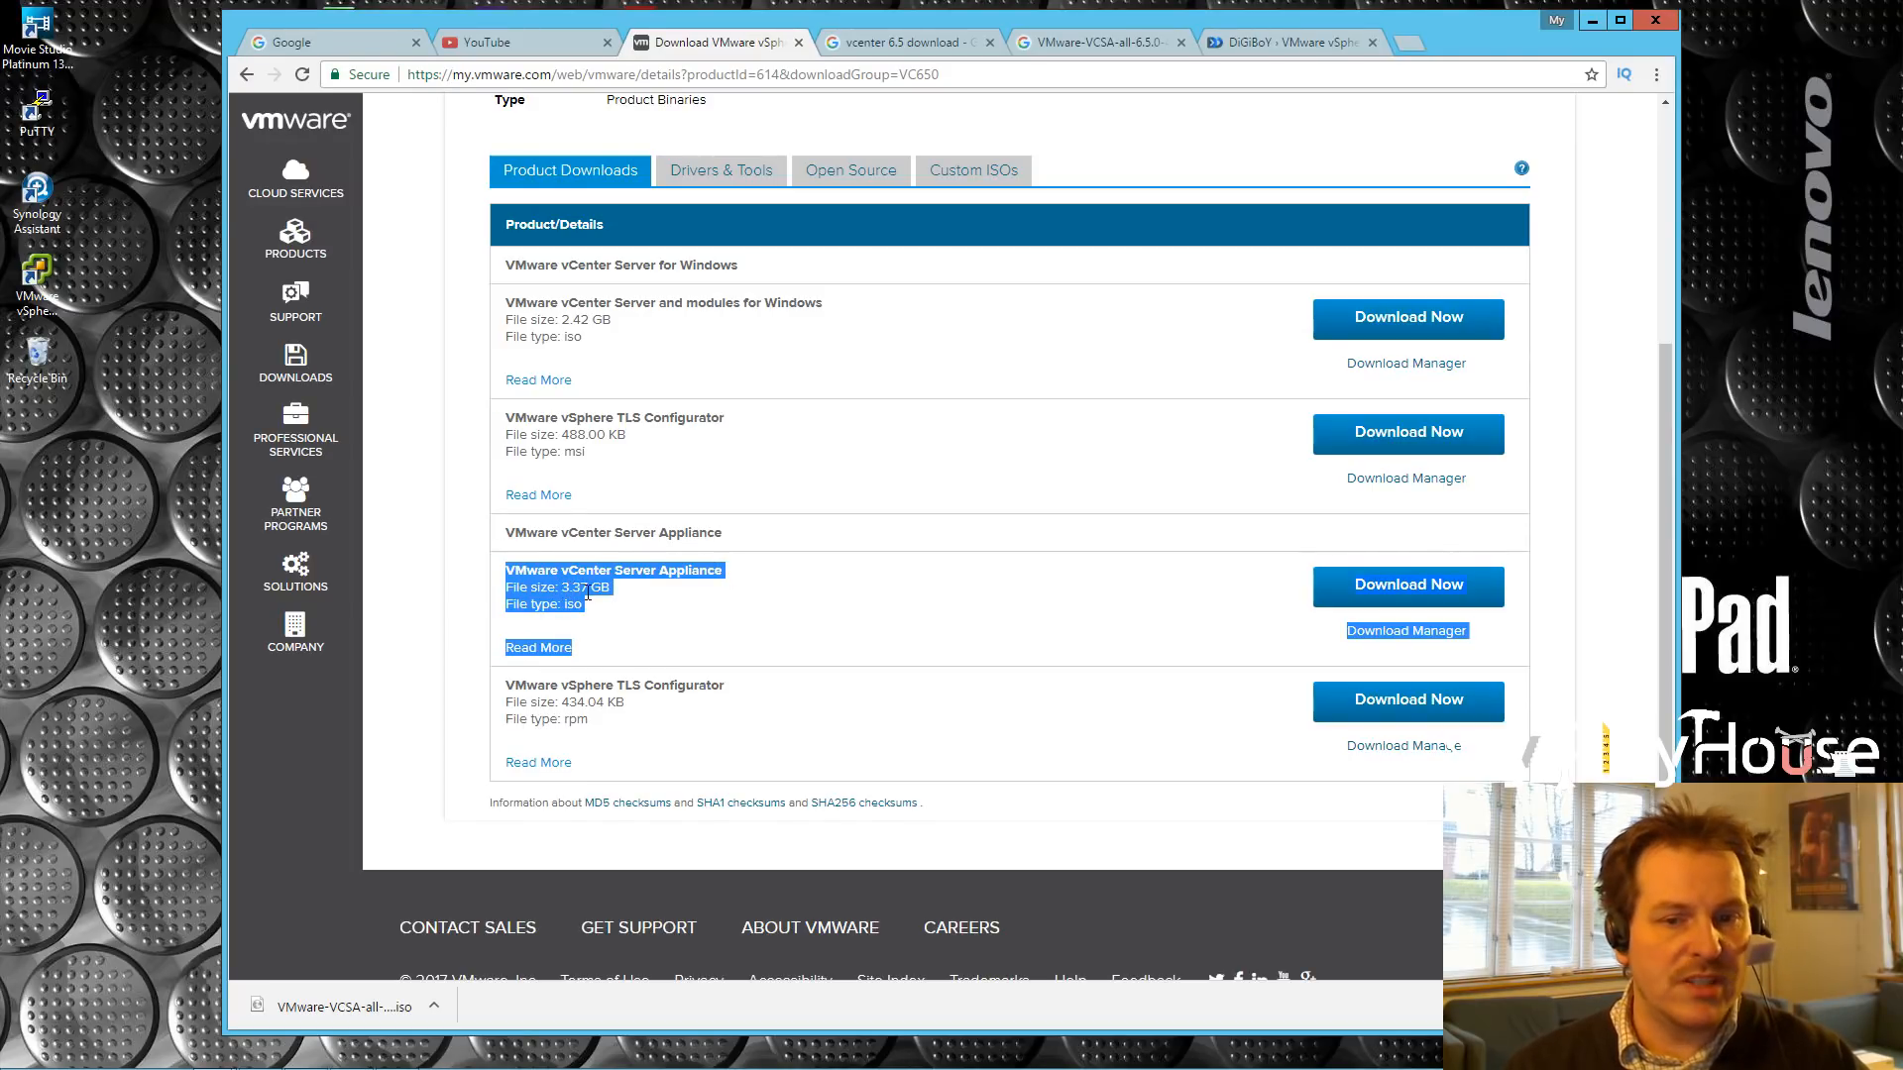
click(640, 616)
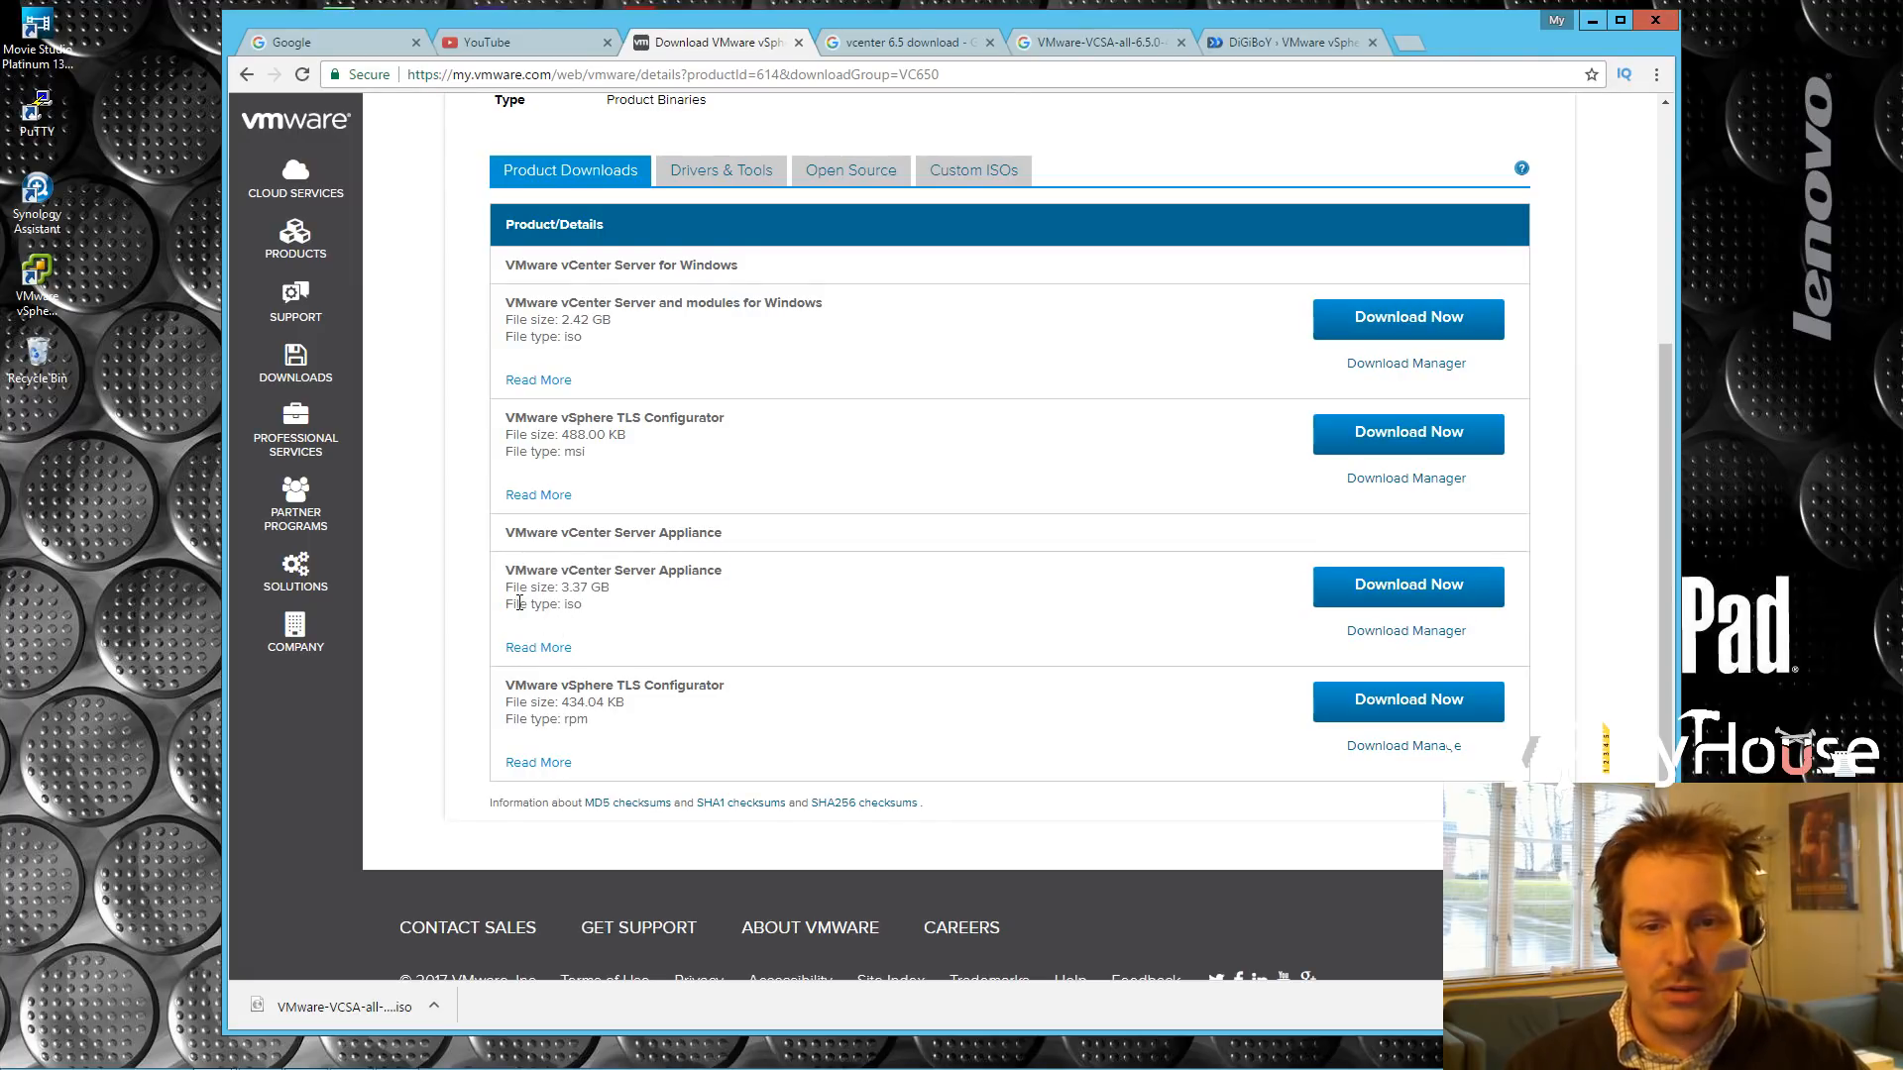
scroll(1150, 585, up, 4)
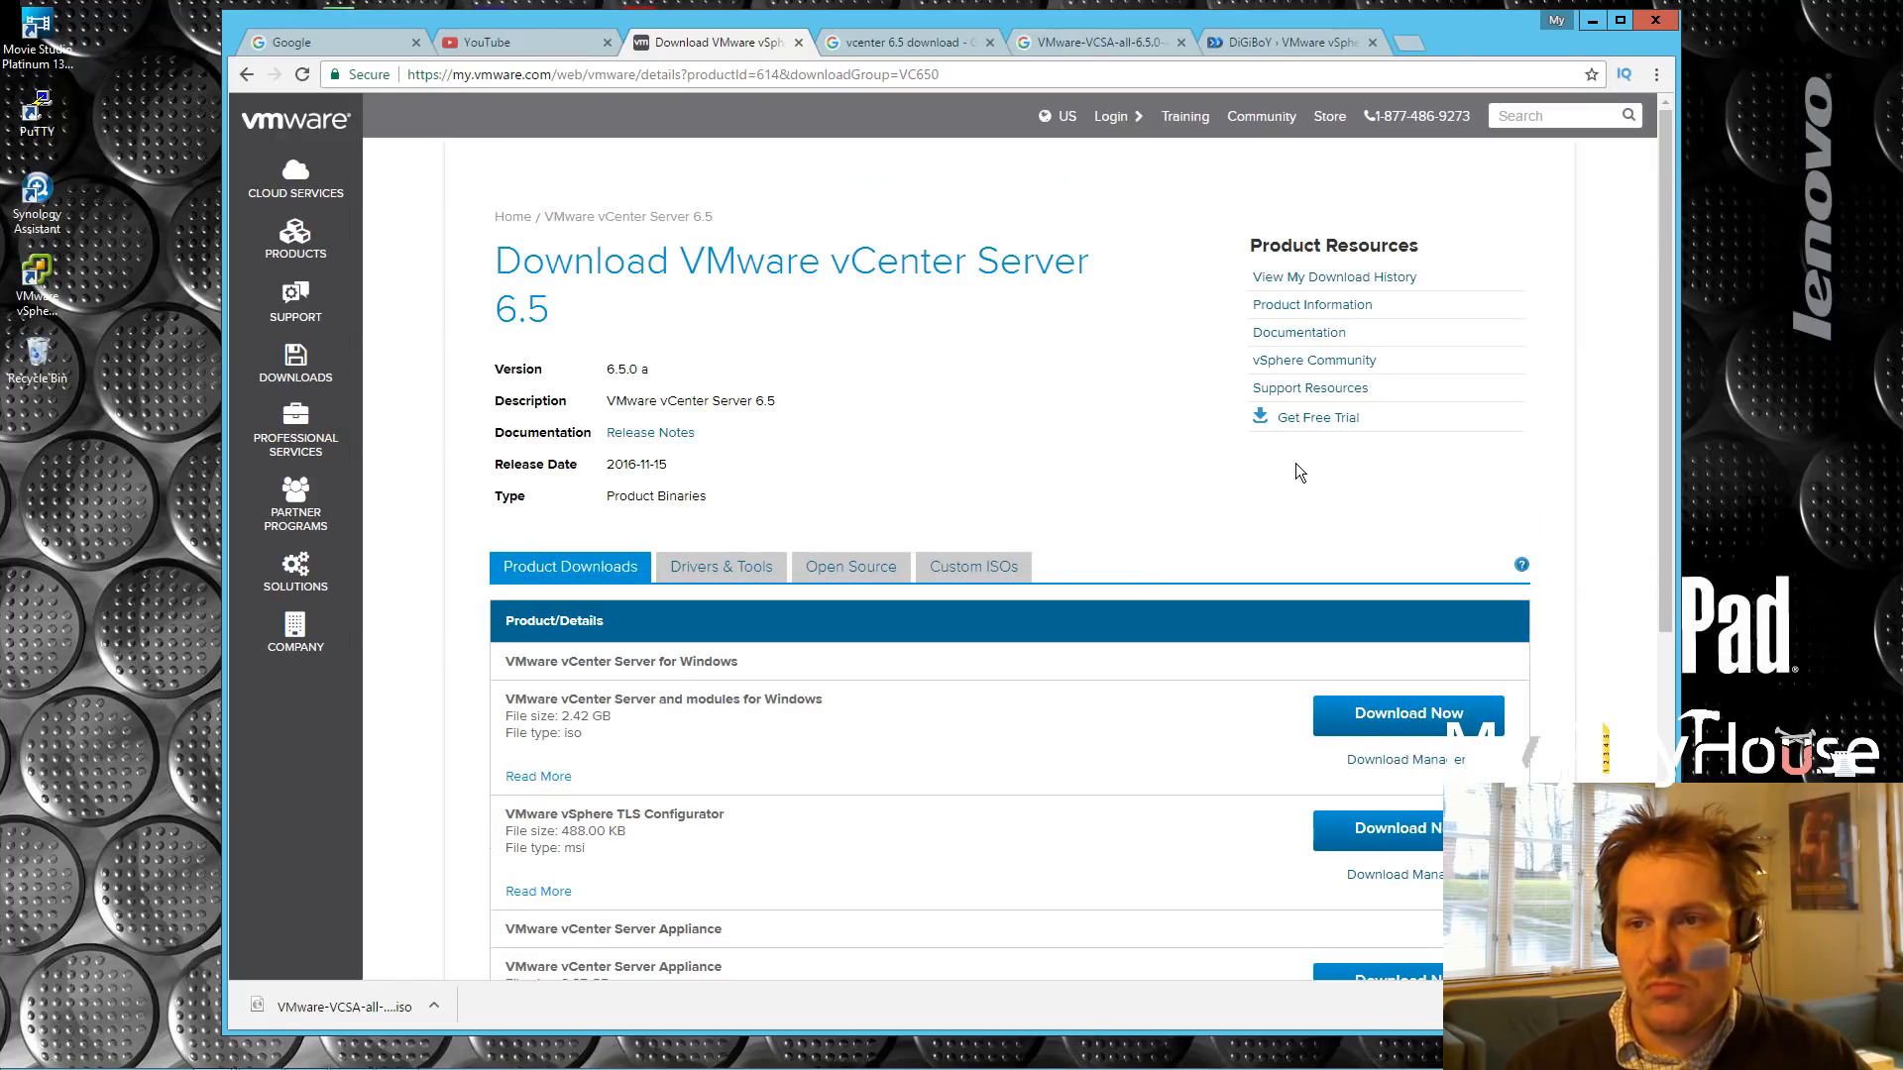
scroll(1300, 471, down, 4)
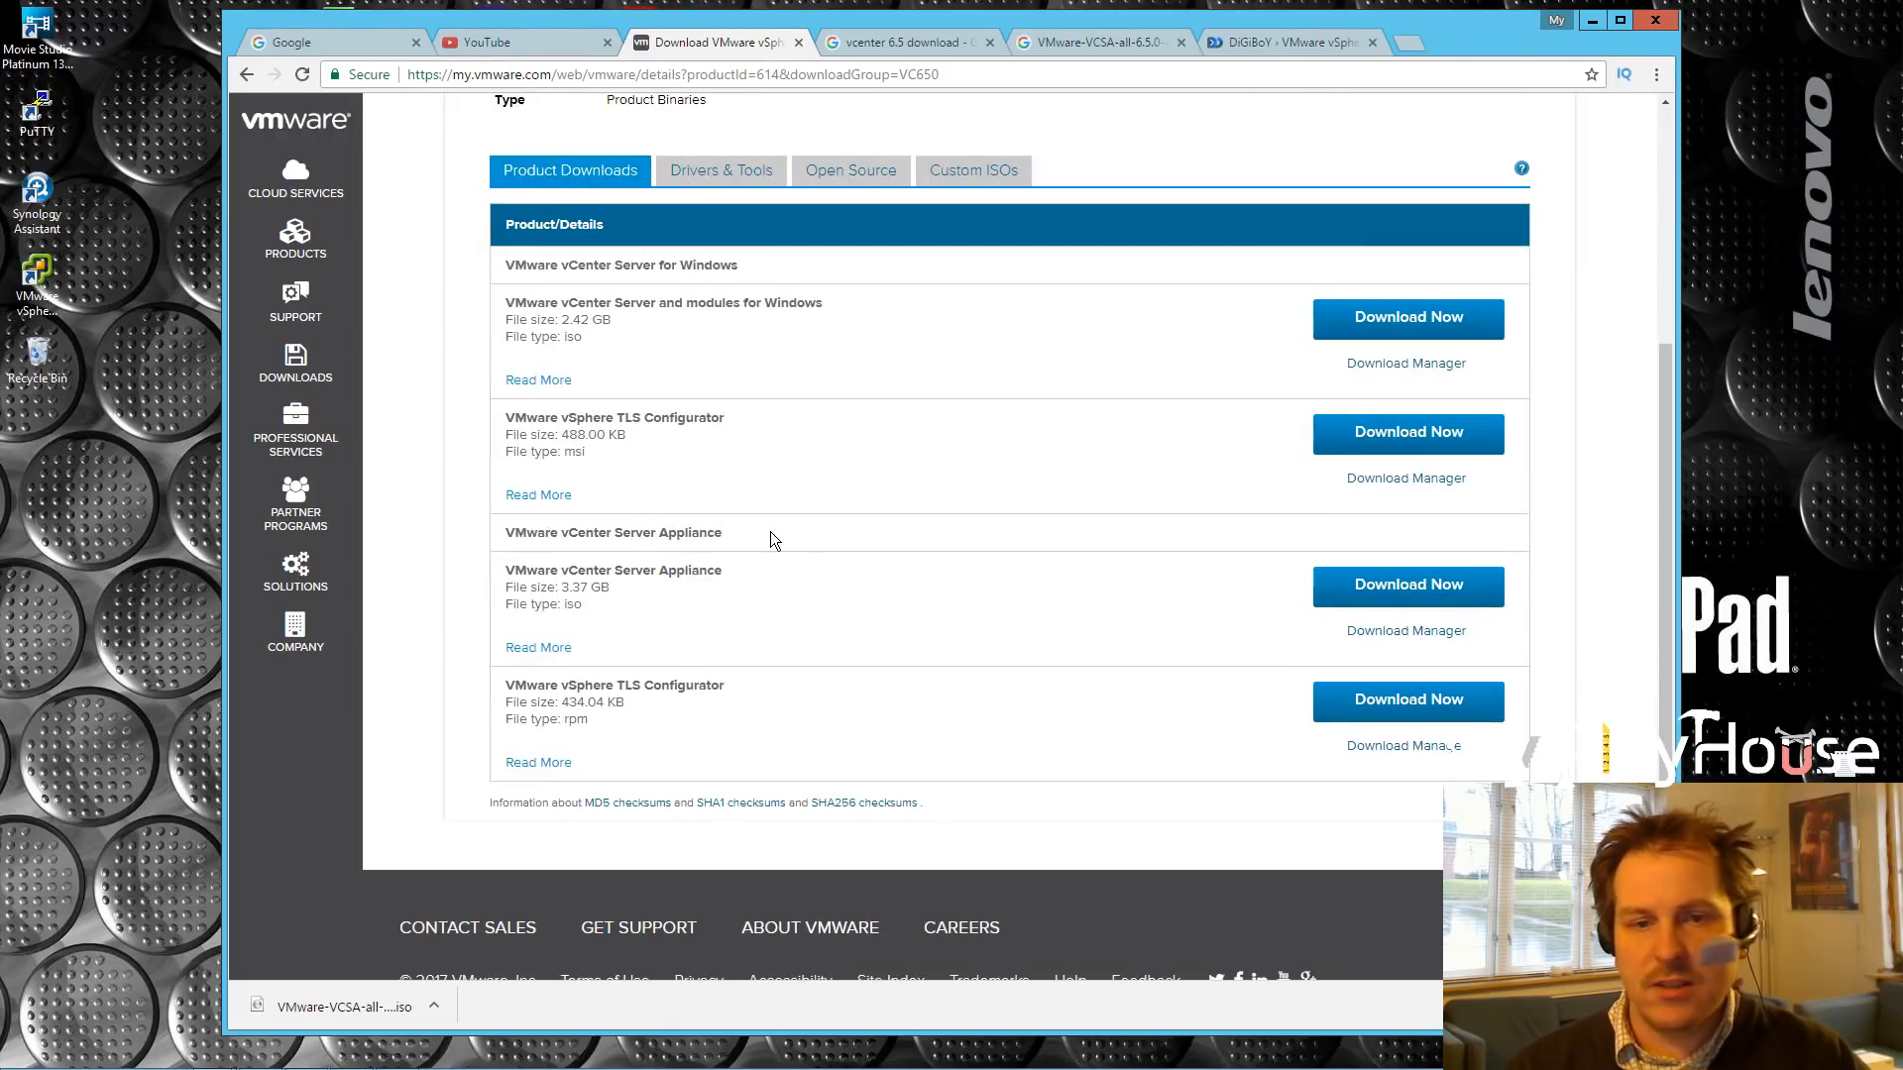
click(1412, 590)
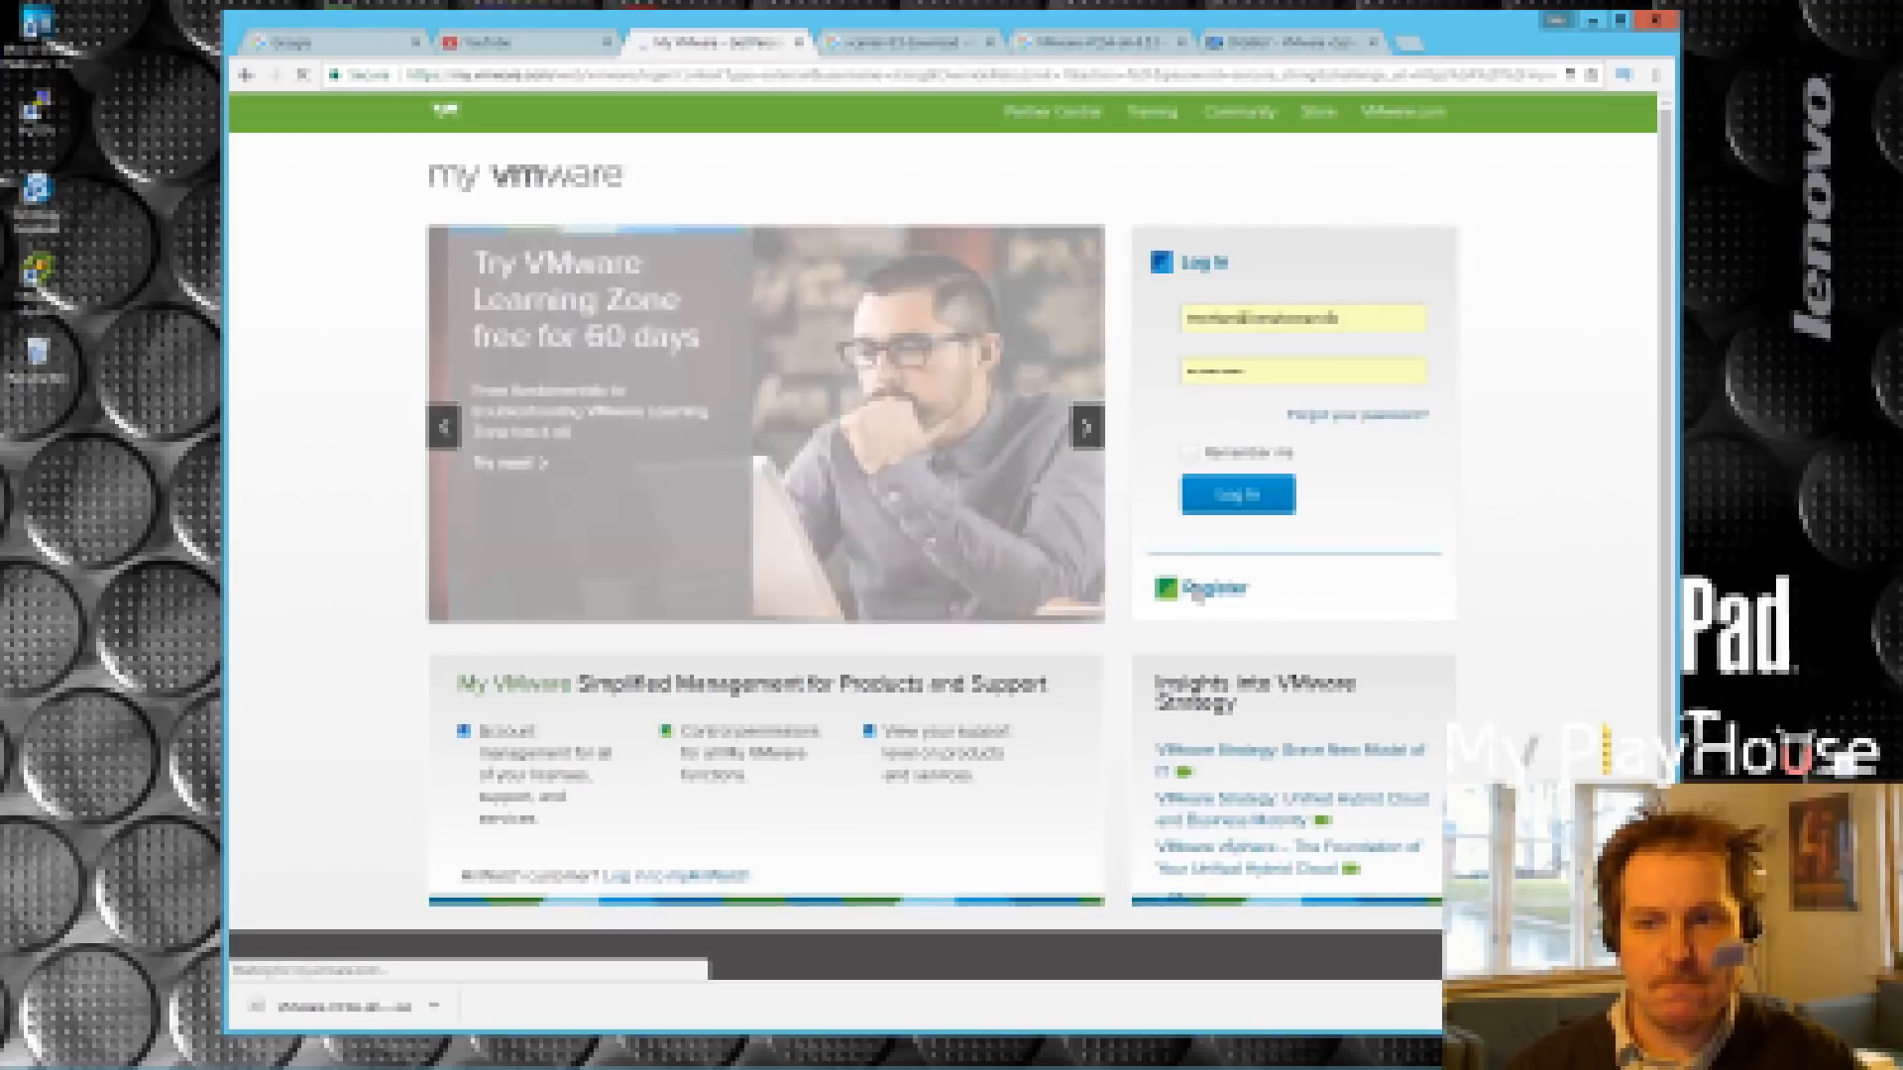
Step: Log in to My VMware, note the not-entitled warning, and return to the Google results
click(1238, 497)
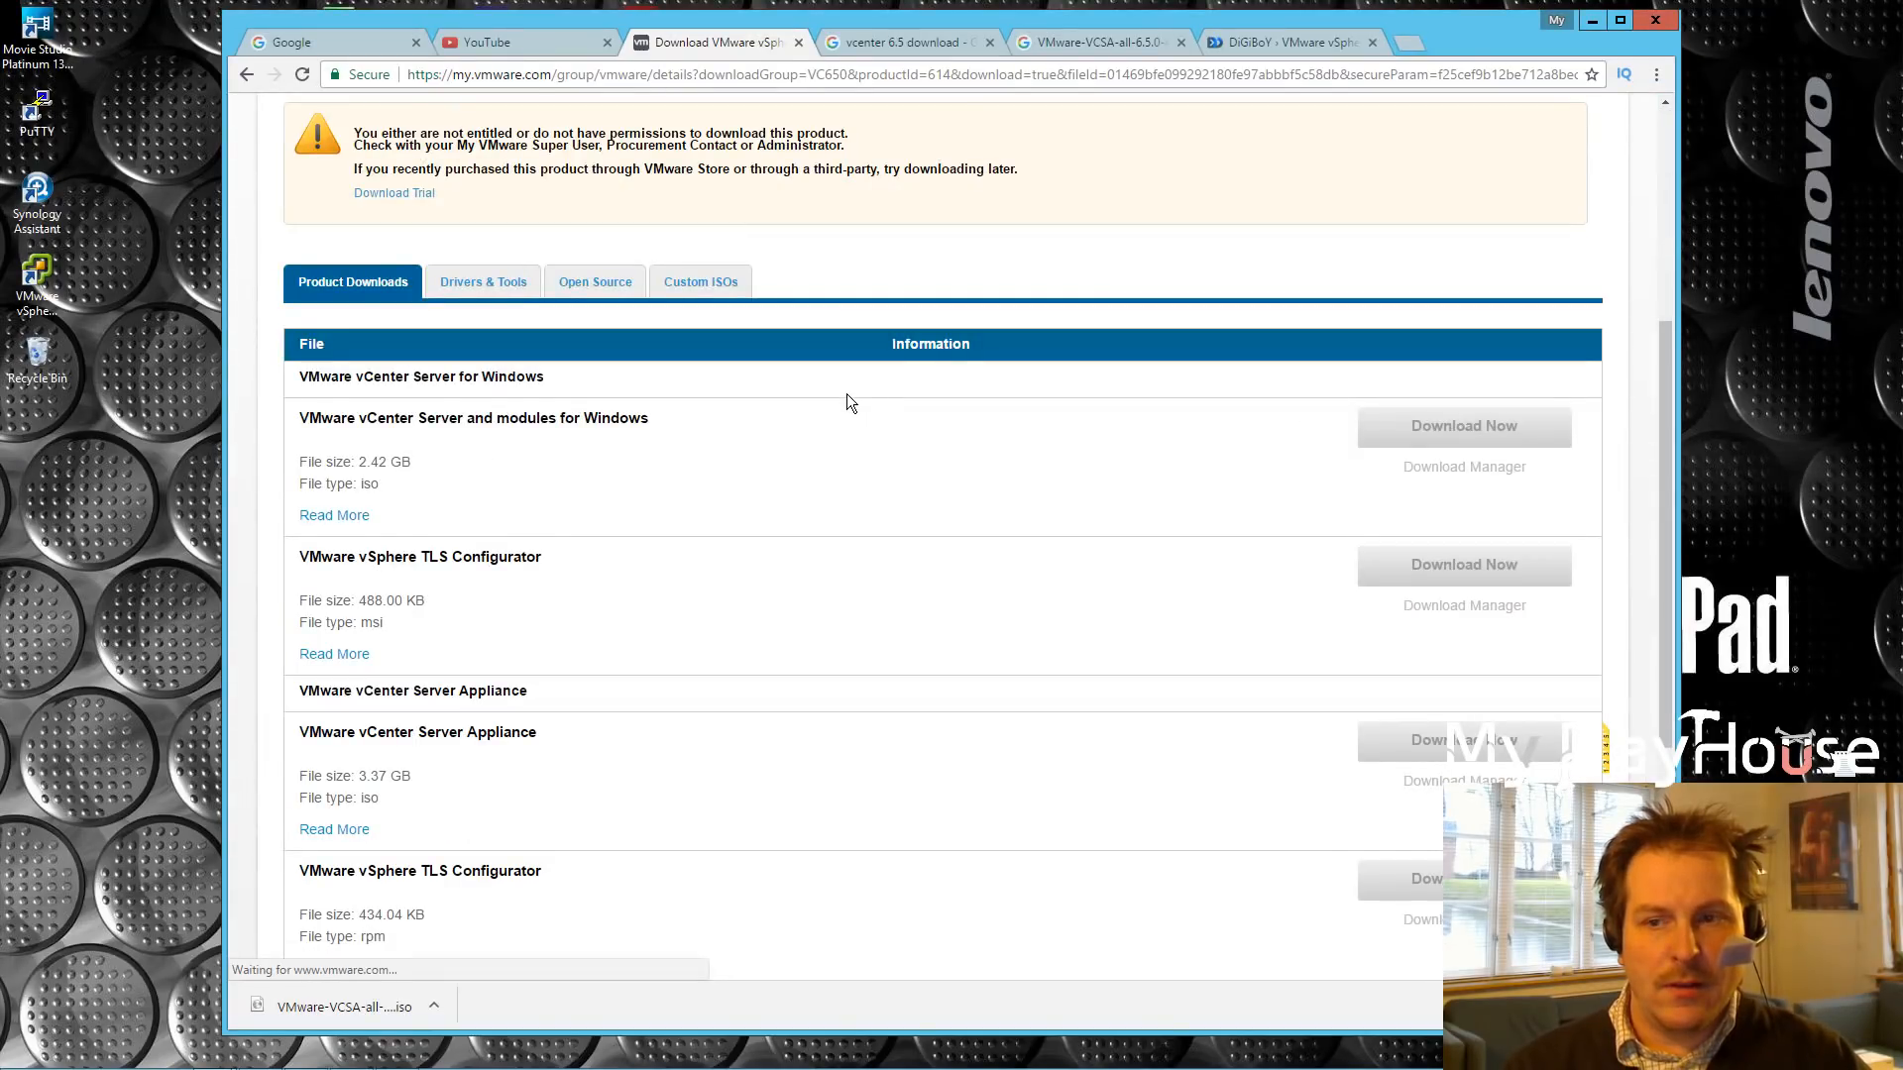
scroll(802, 296, up, 1)
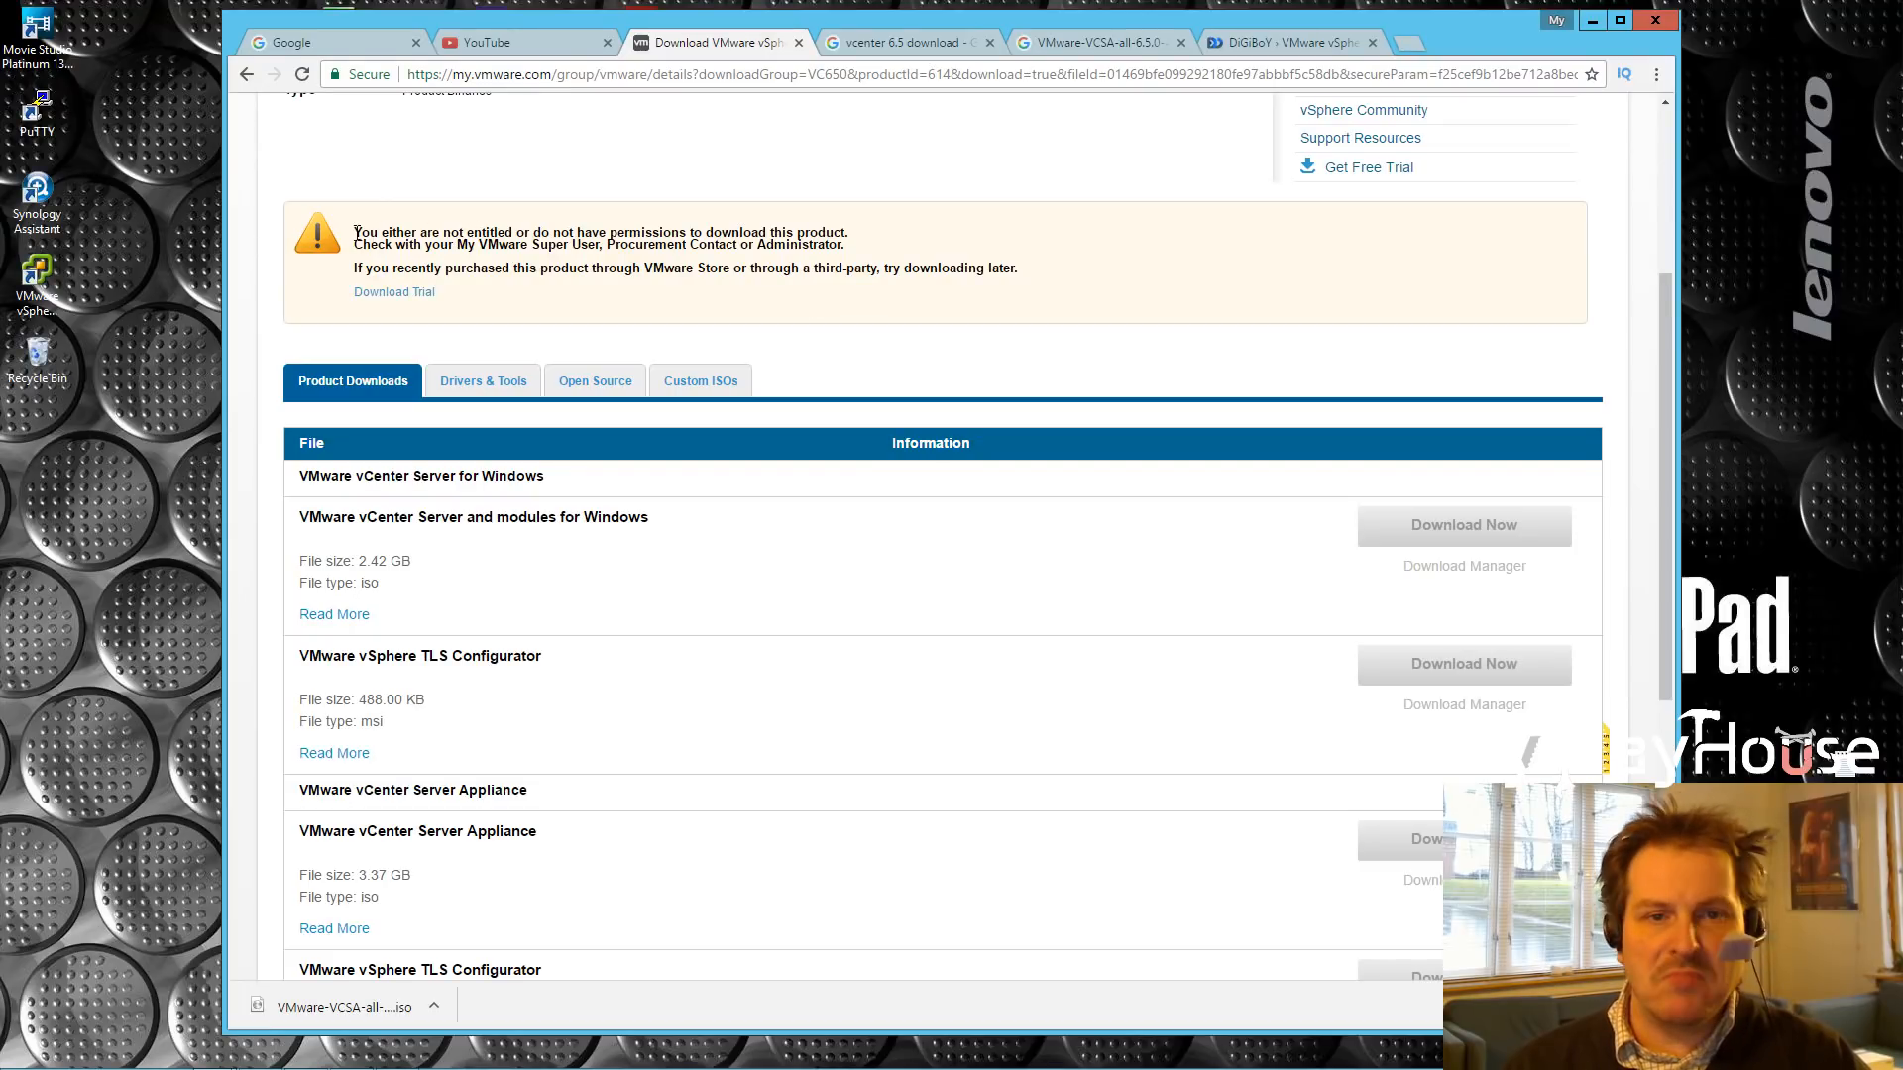
drag(357, 231, 1064, 279)
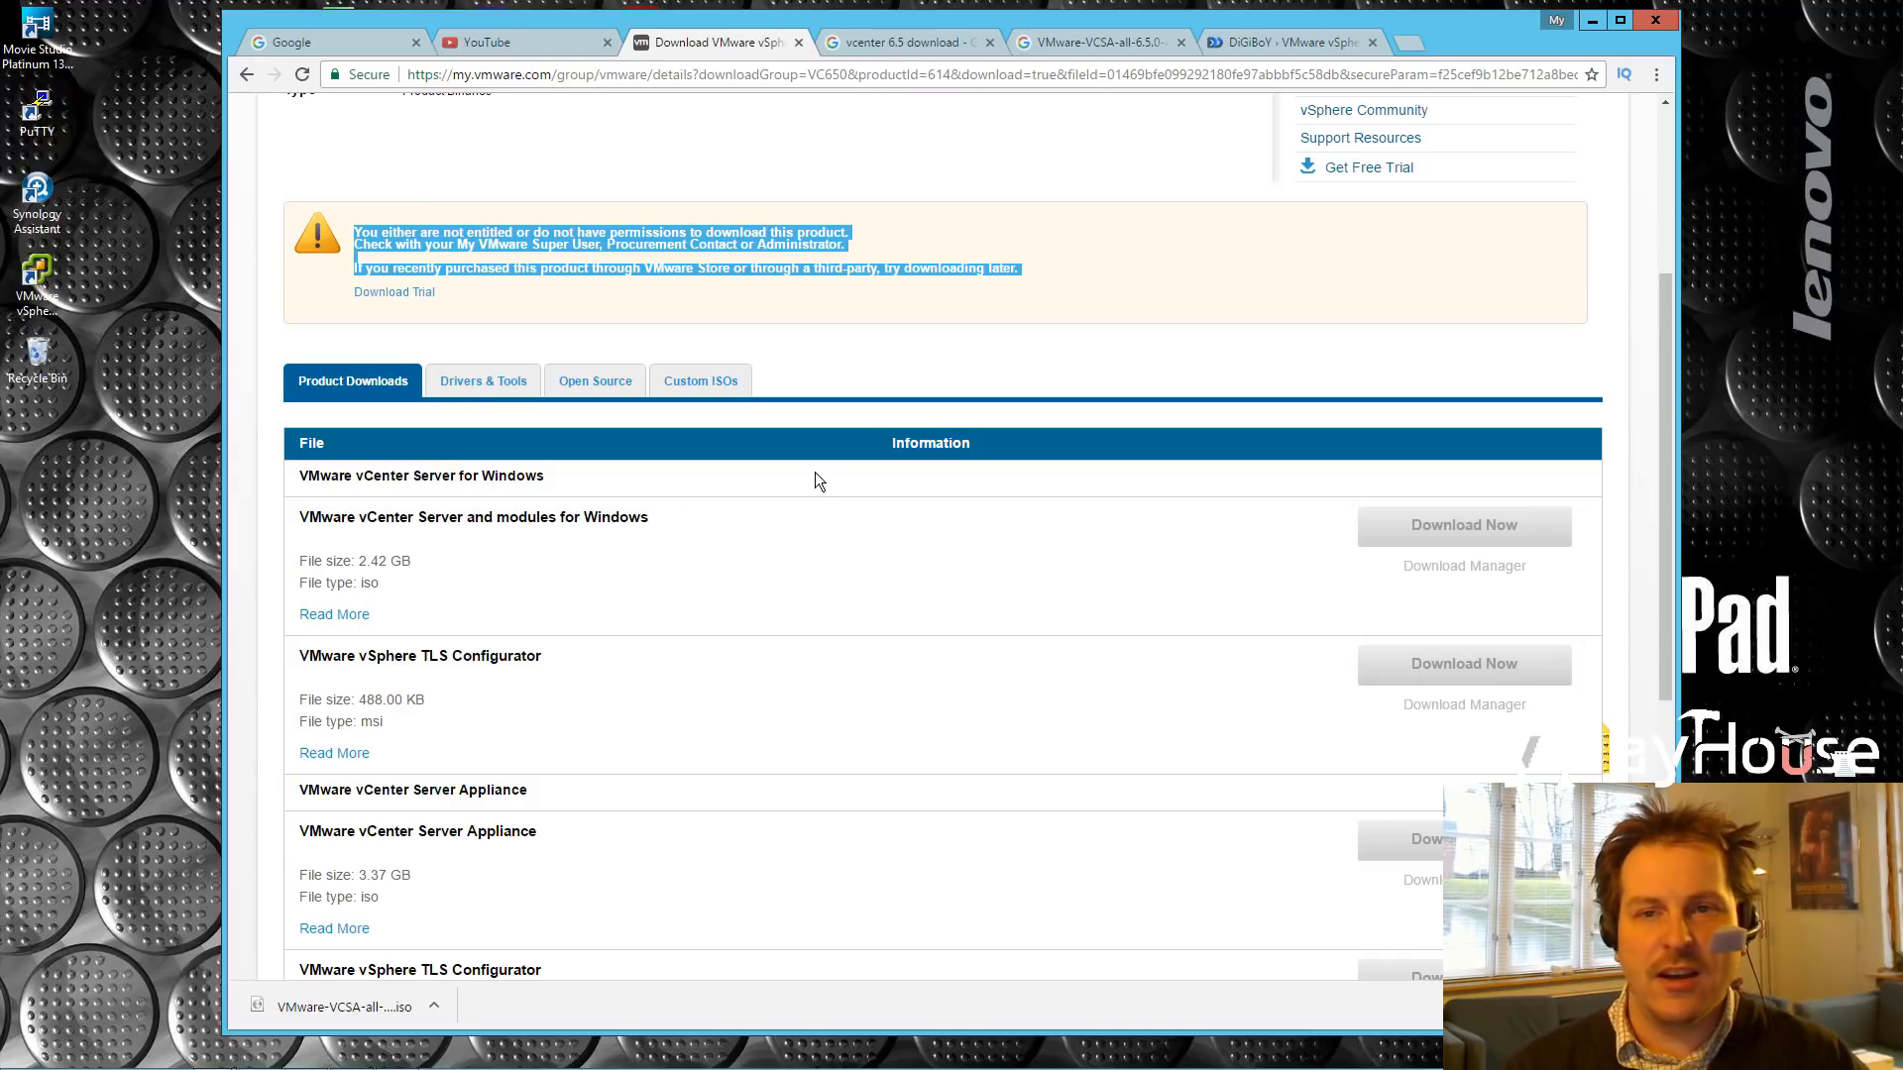
click(895, 51)
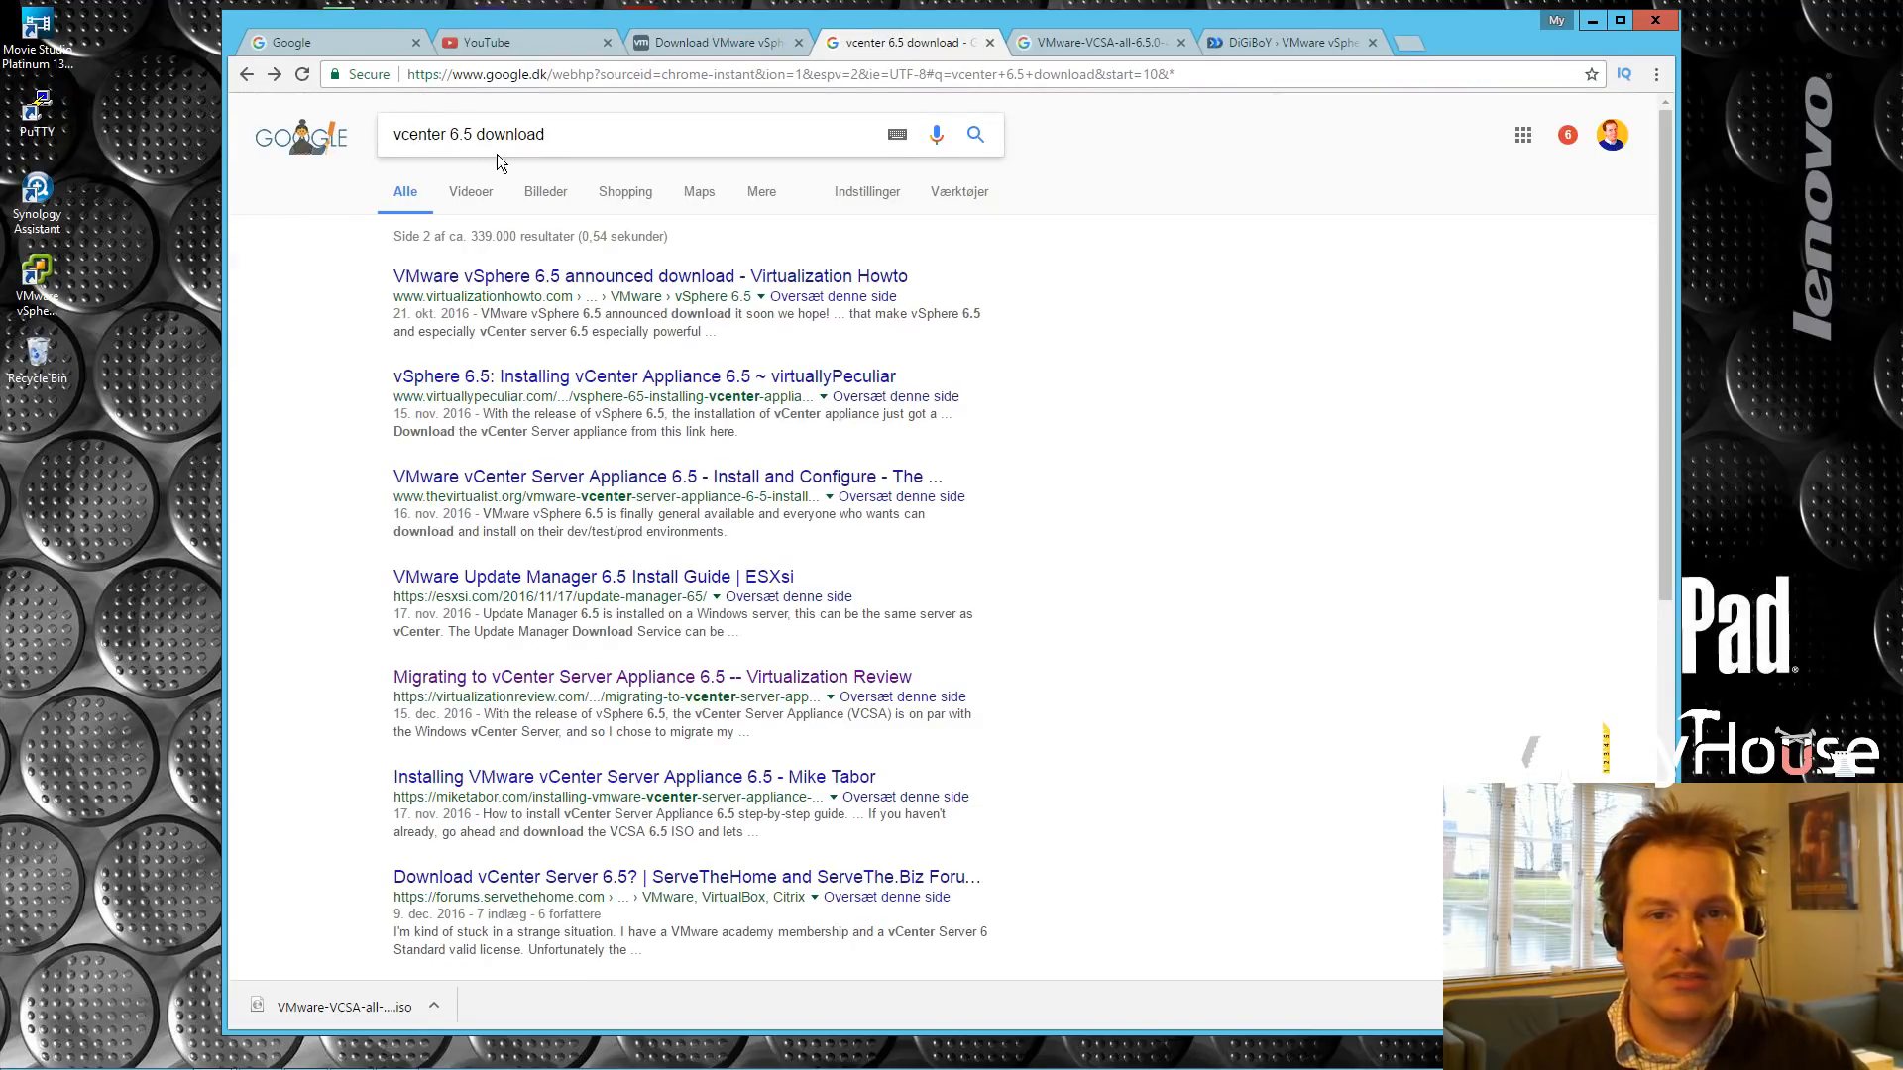
Step: Check the VMware-VCSA-all-6.5.0-4602587.iso search results and open the DiGiBoY vSphere 6.5 page
scroll(908, 527, down, 6)
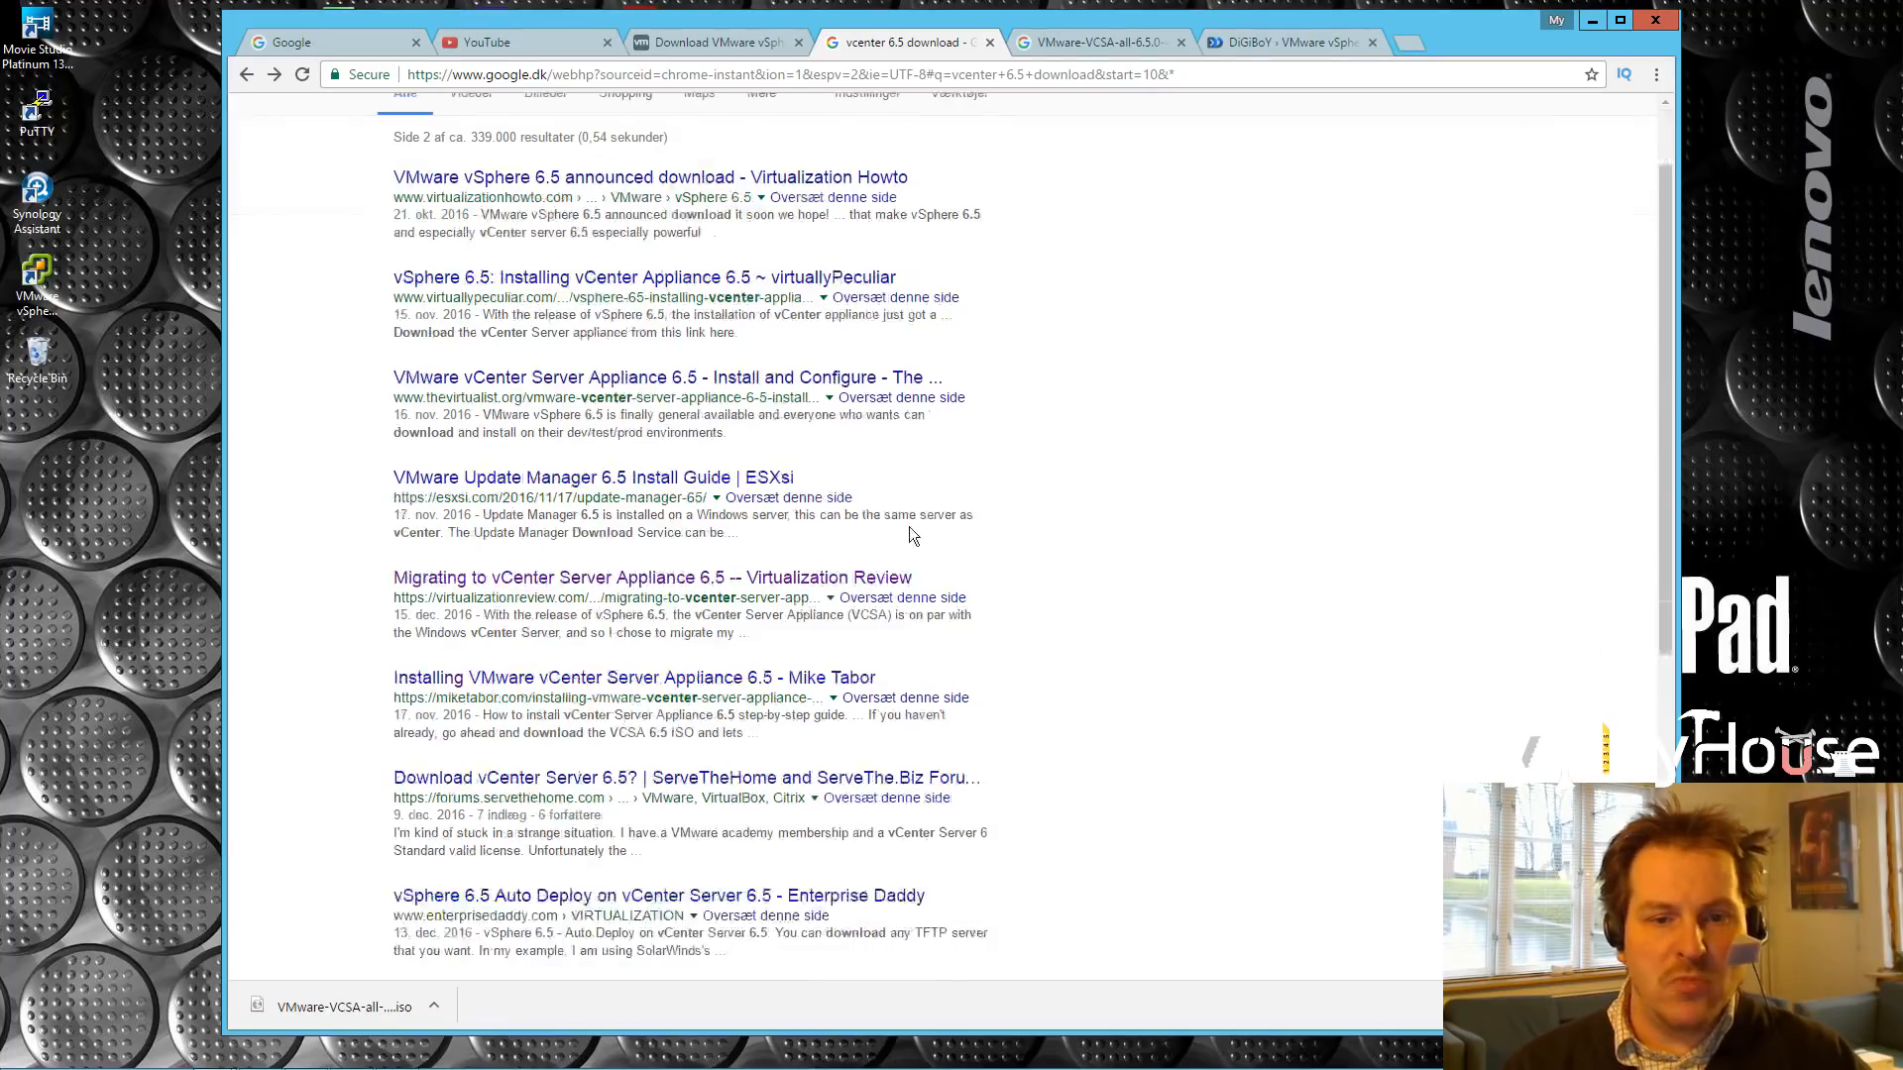
scroll(898, 527, up, 2)
scroll(900, 536, up, 3)
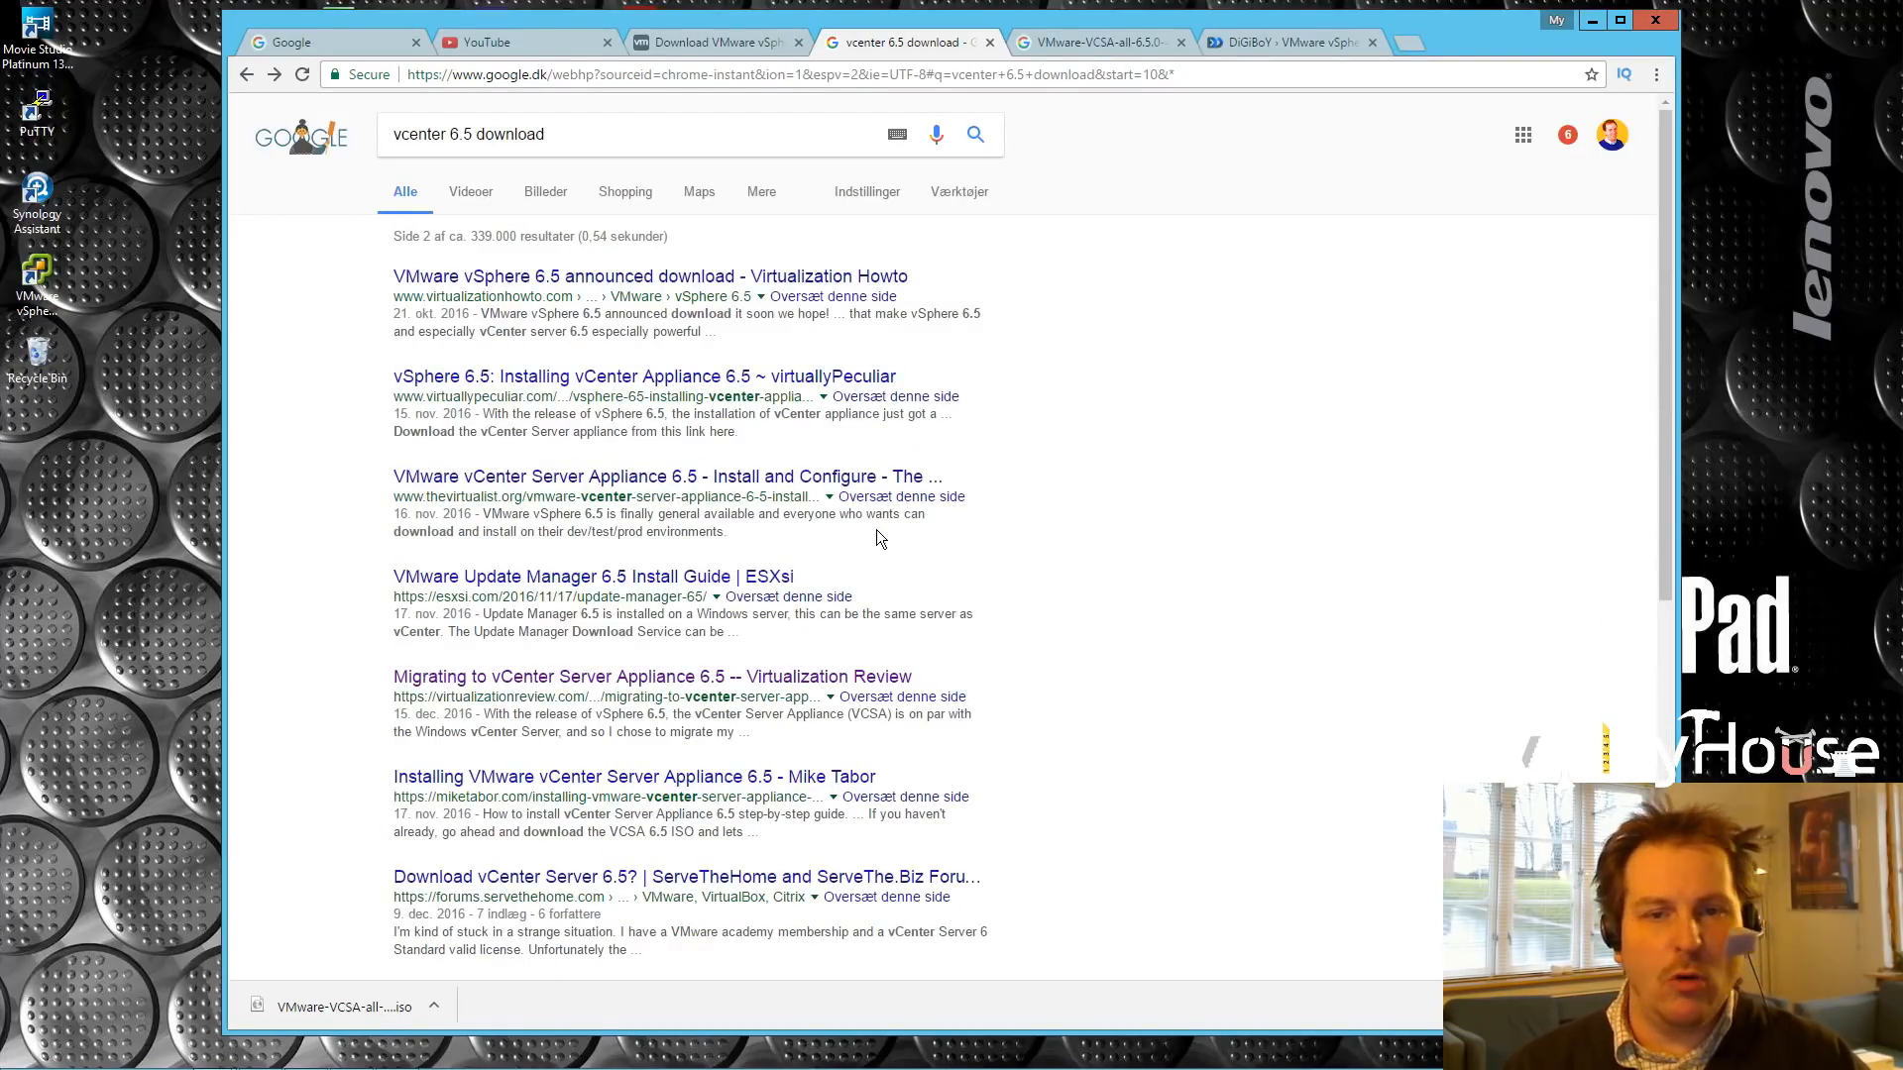
click(1098, 41)
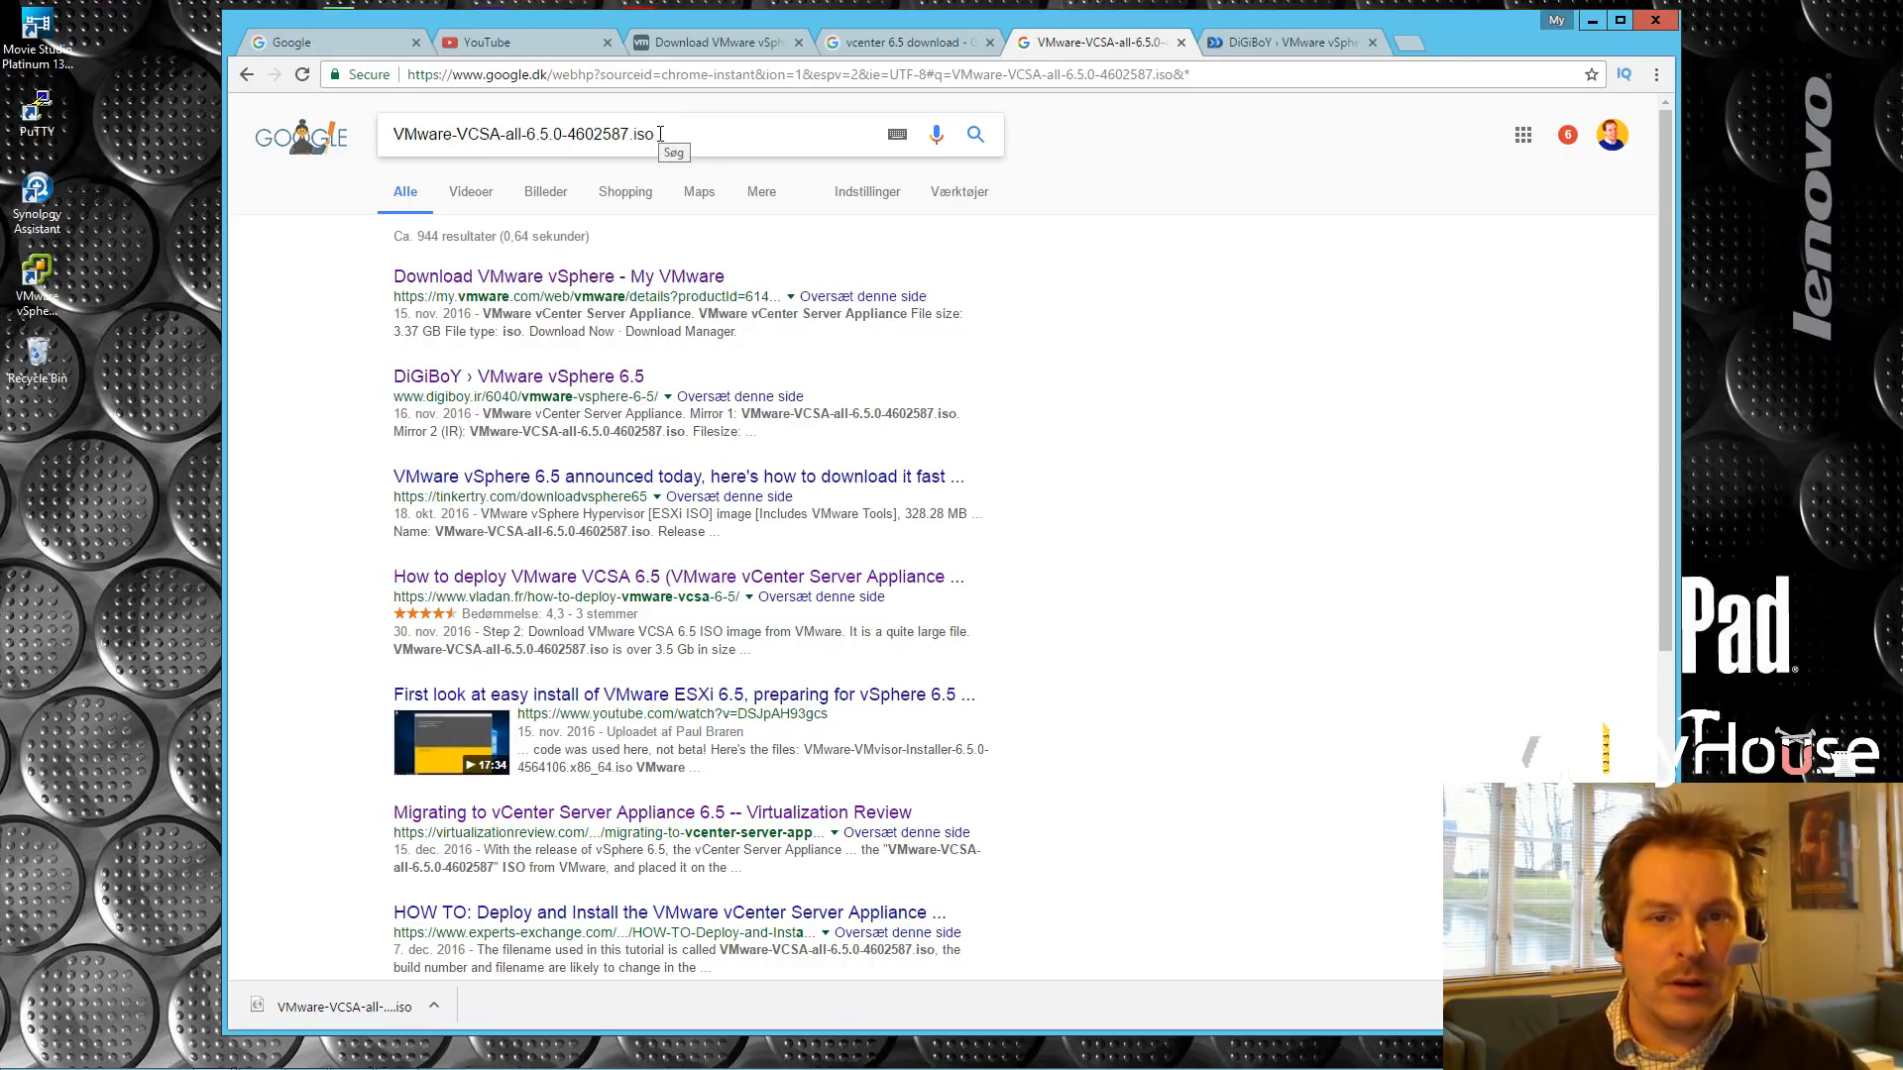
click(710, 41)
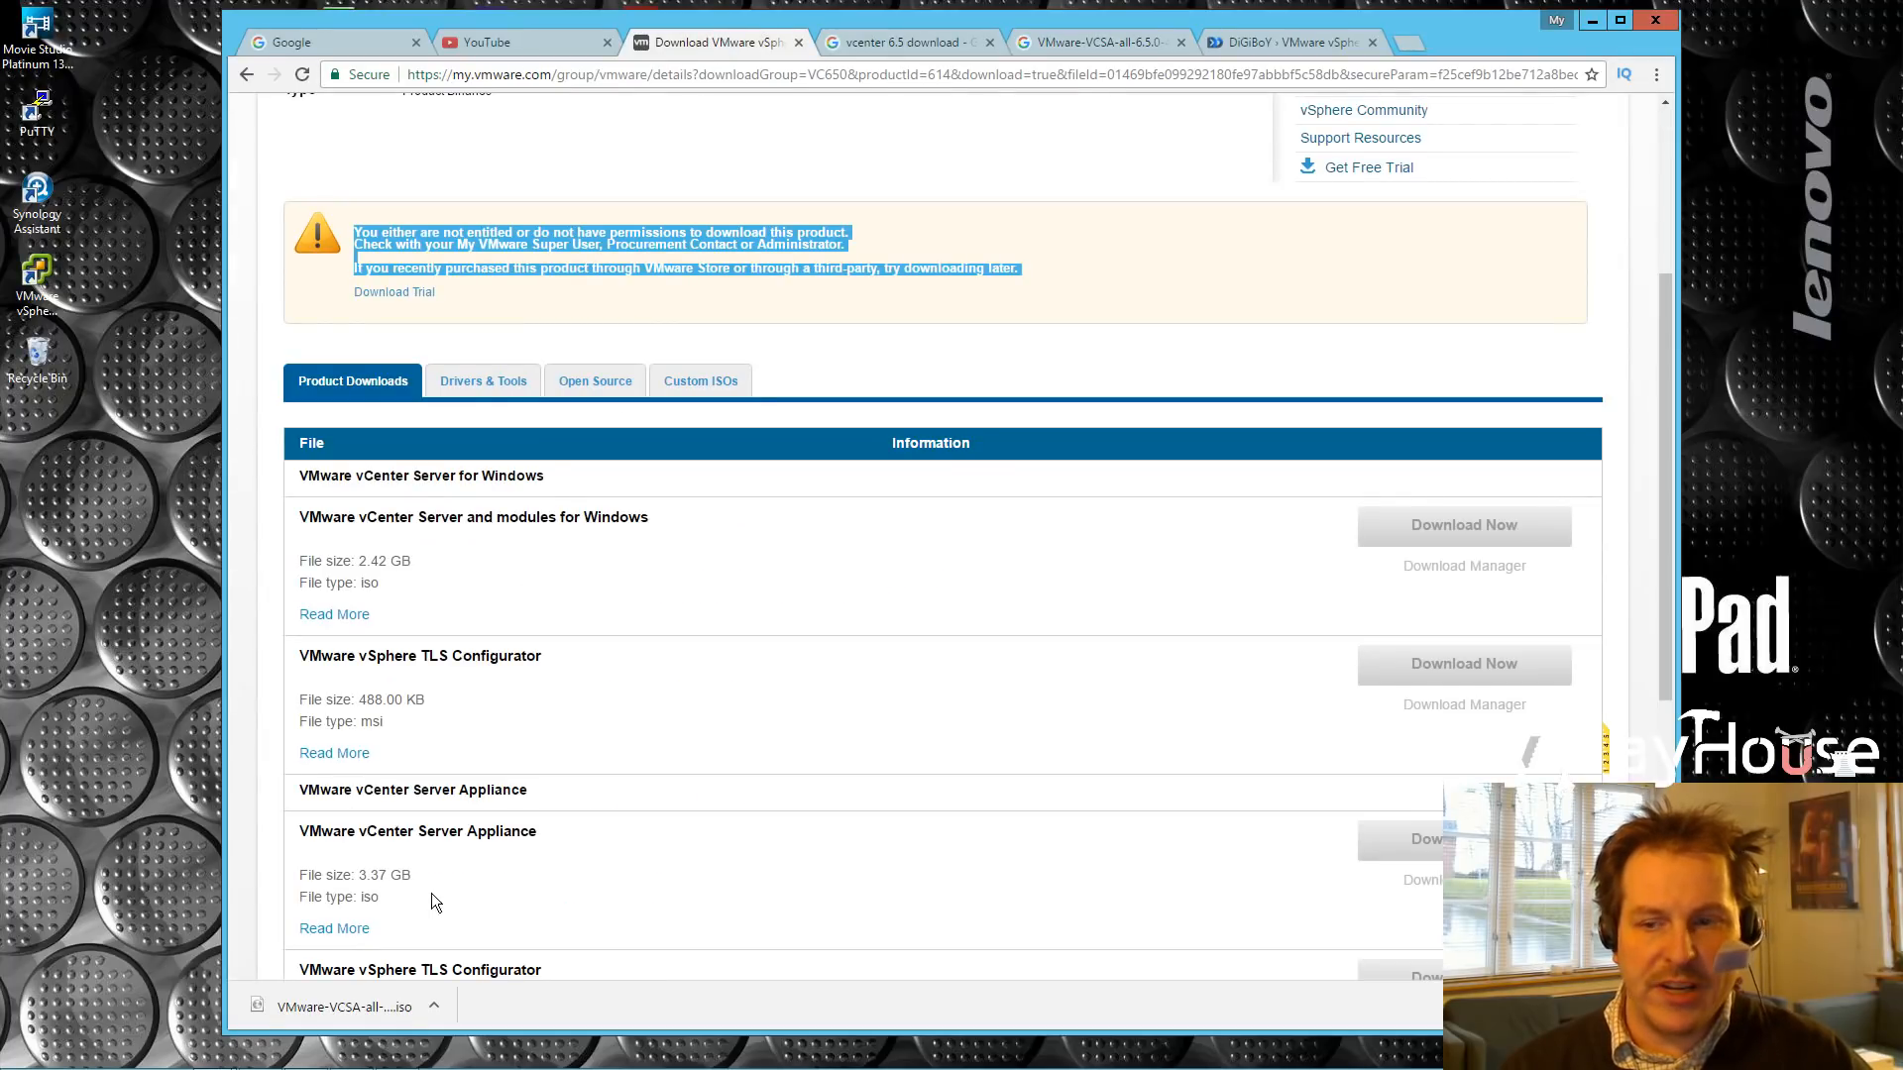
click(1102, 42)
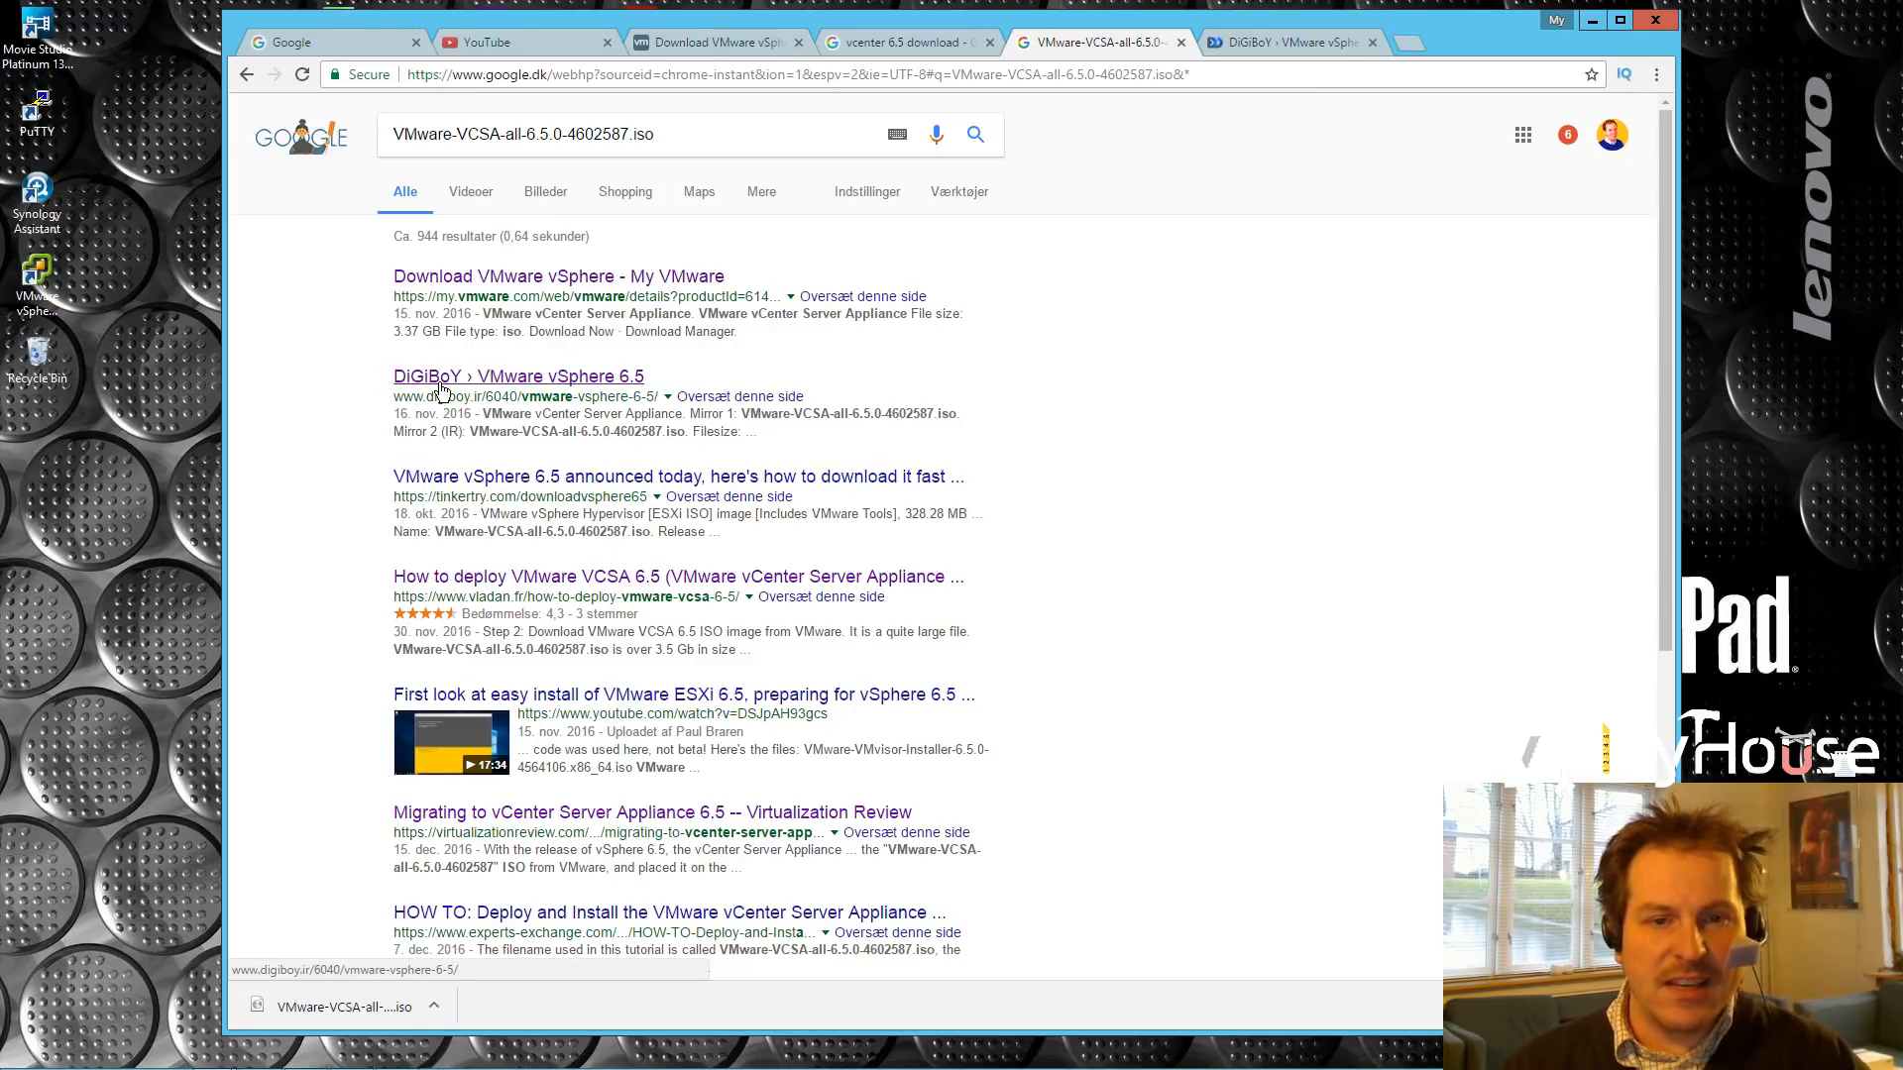
click(1286, 41)
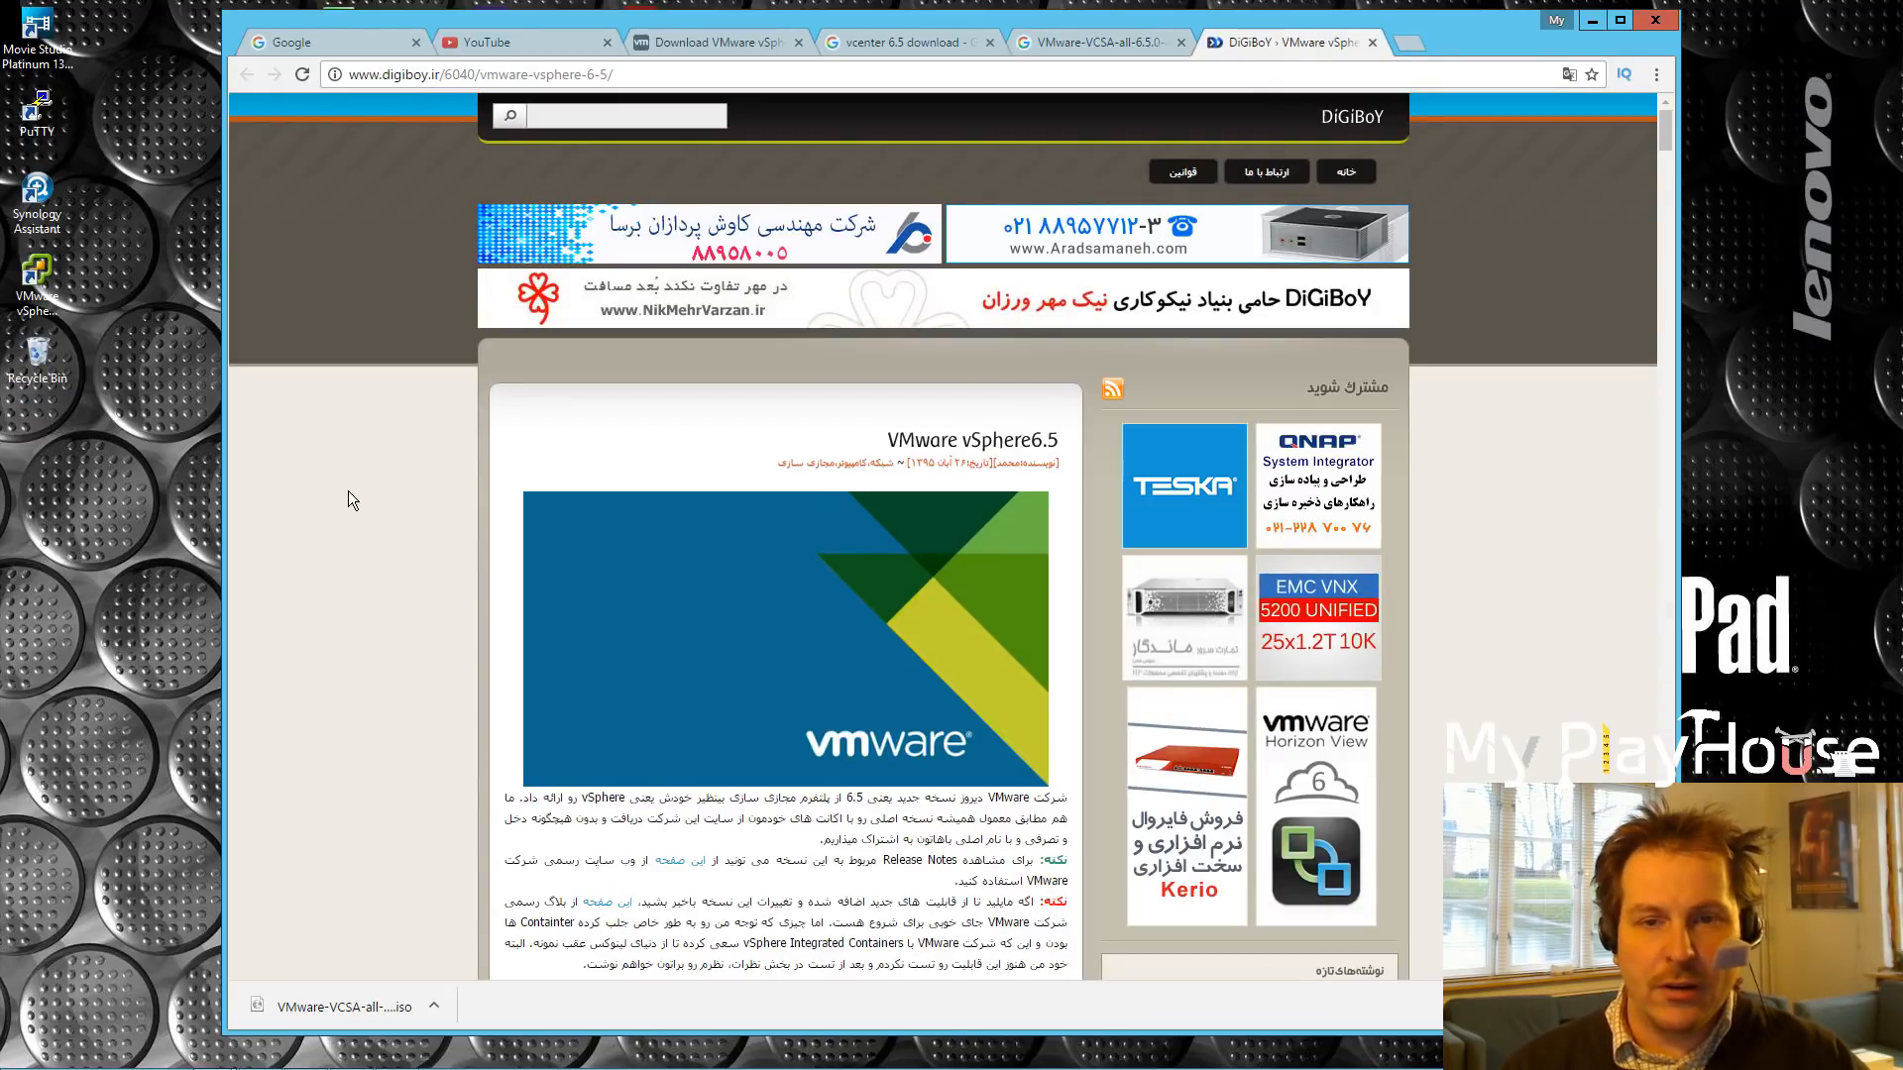
Step: Scroll to the DiGiBoY mirror links and highlight the 3.36 GB vCenter Server Appliance Mirror 1 file name
scroll(351, 478, down, 5)
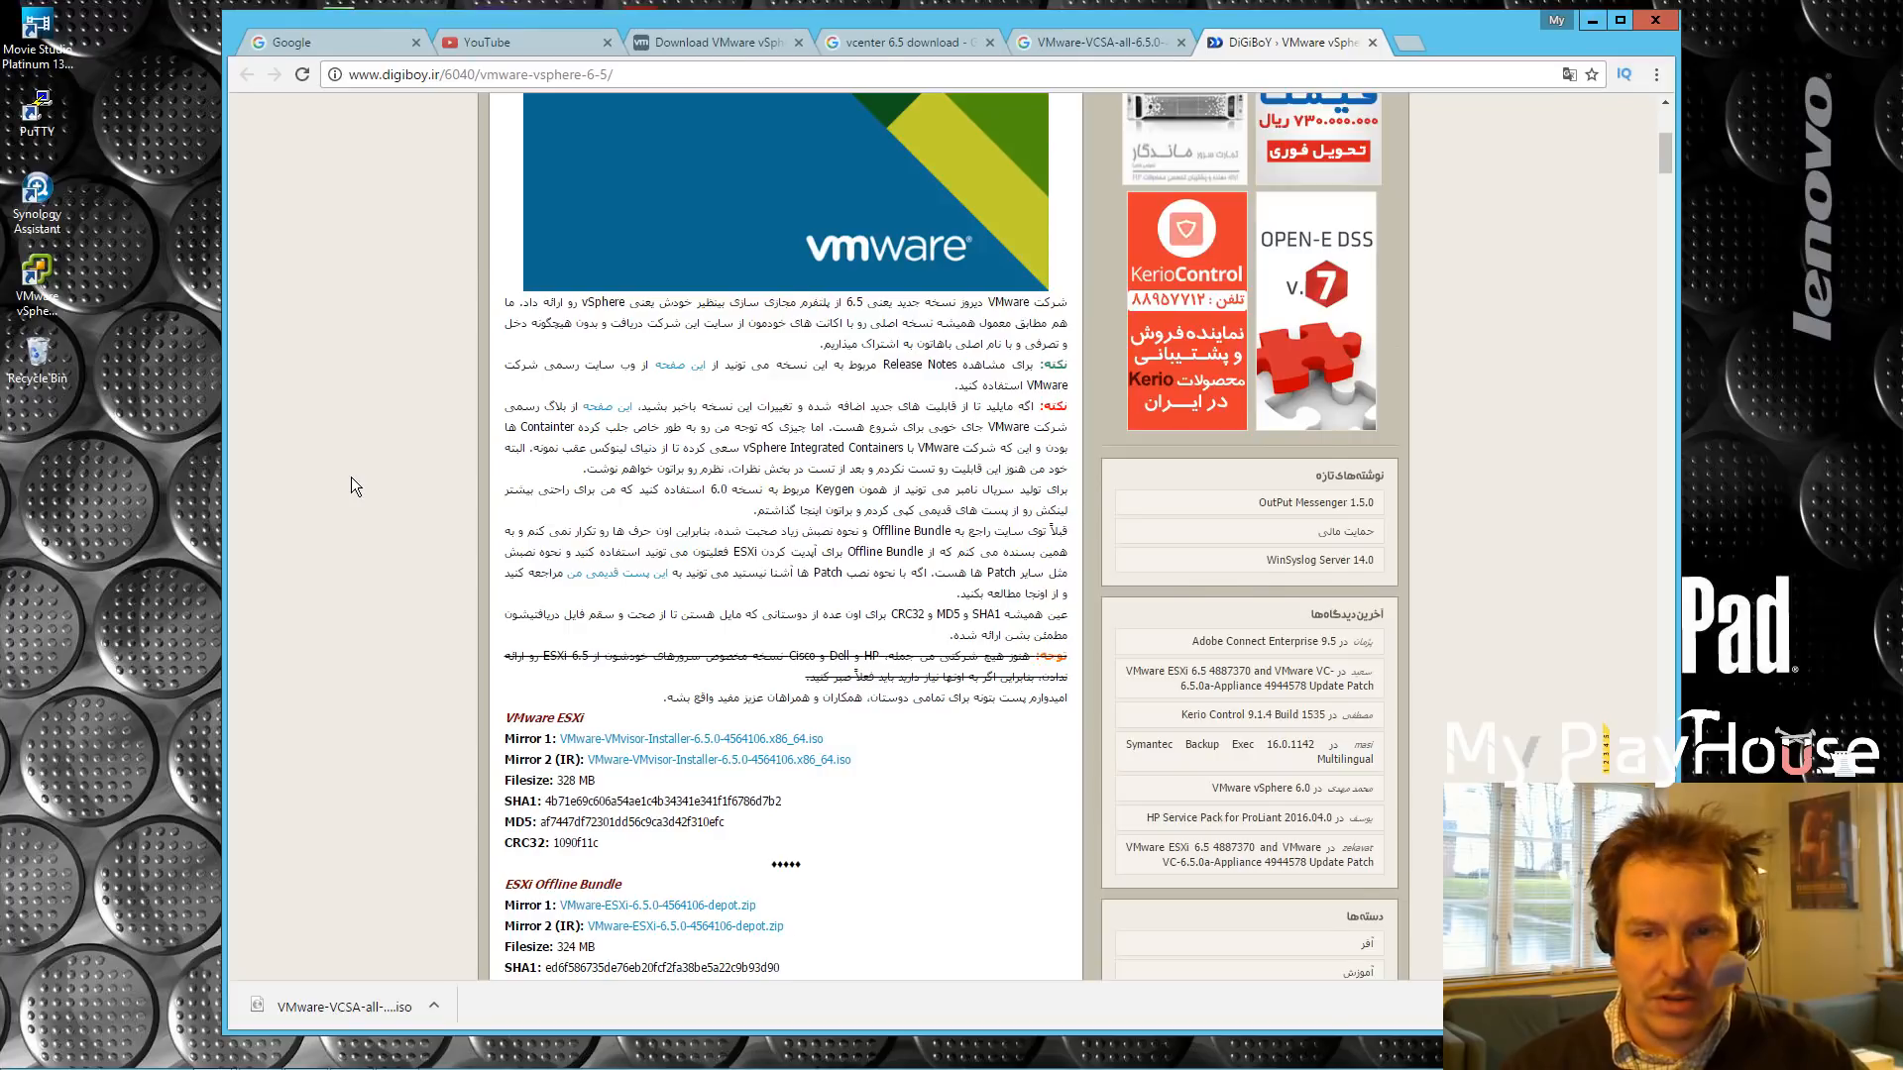
scroll(351, 477, down, 2)
scroll(353, 476, down, 4)
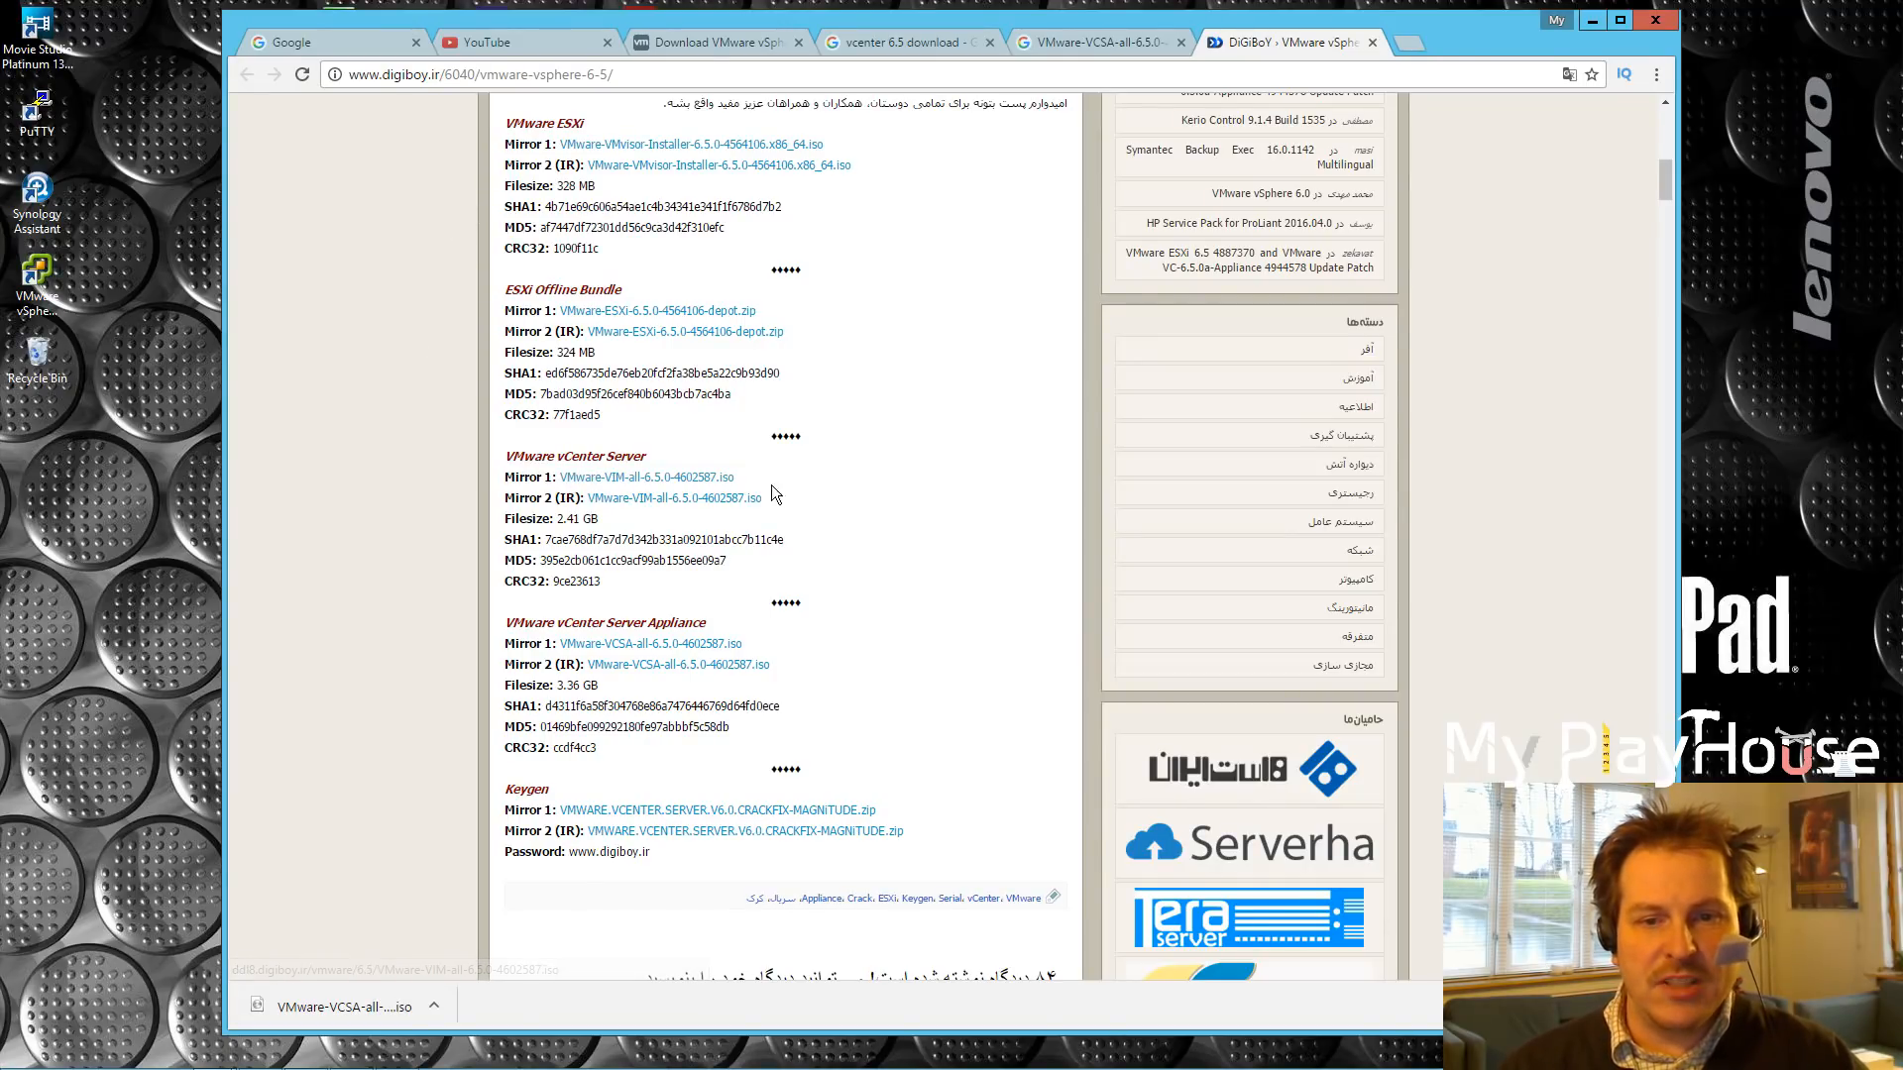
drag(743, 483, 562, 486)
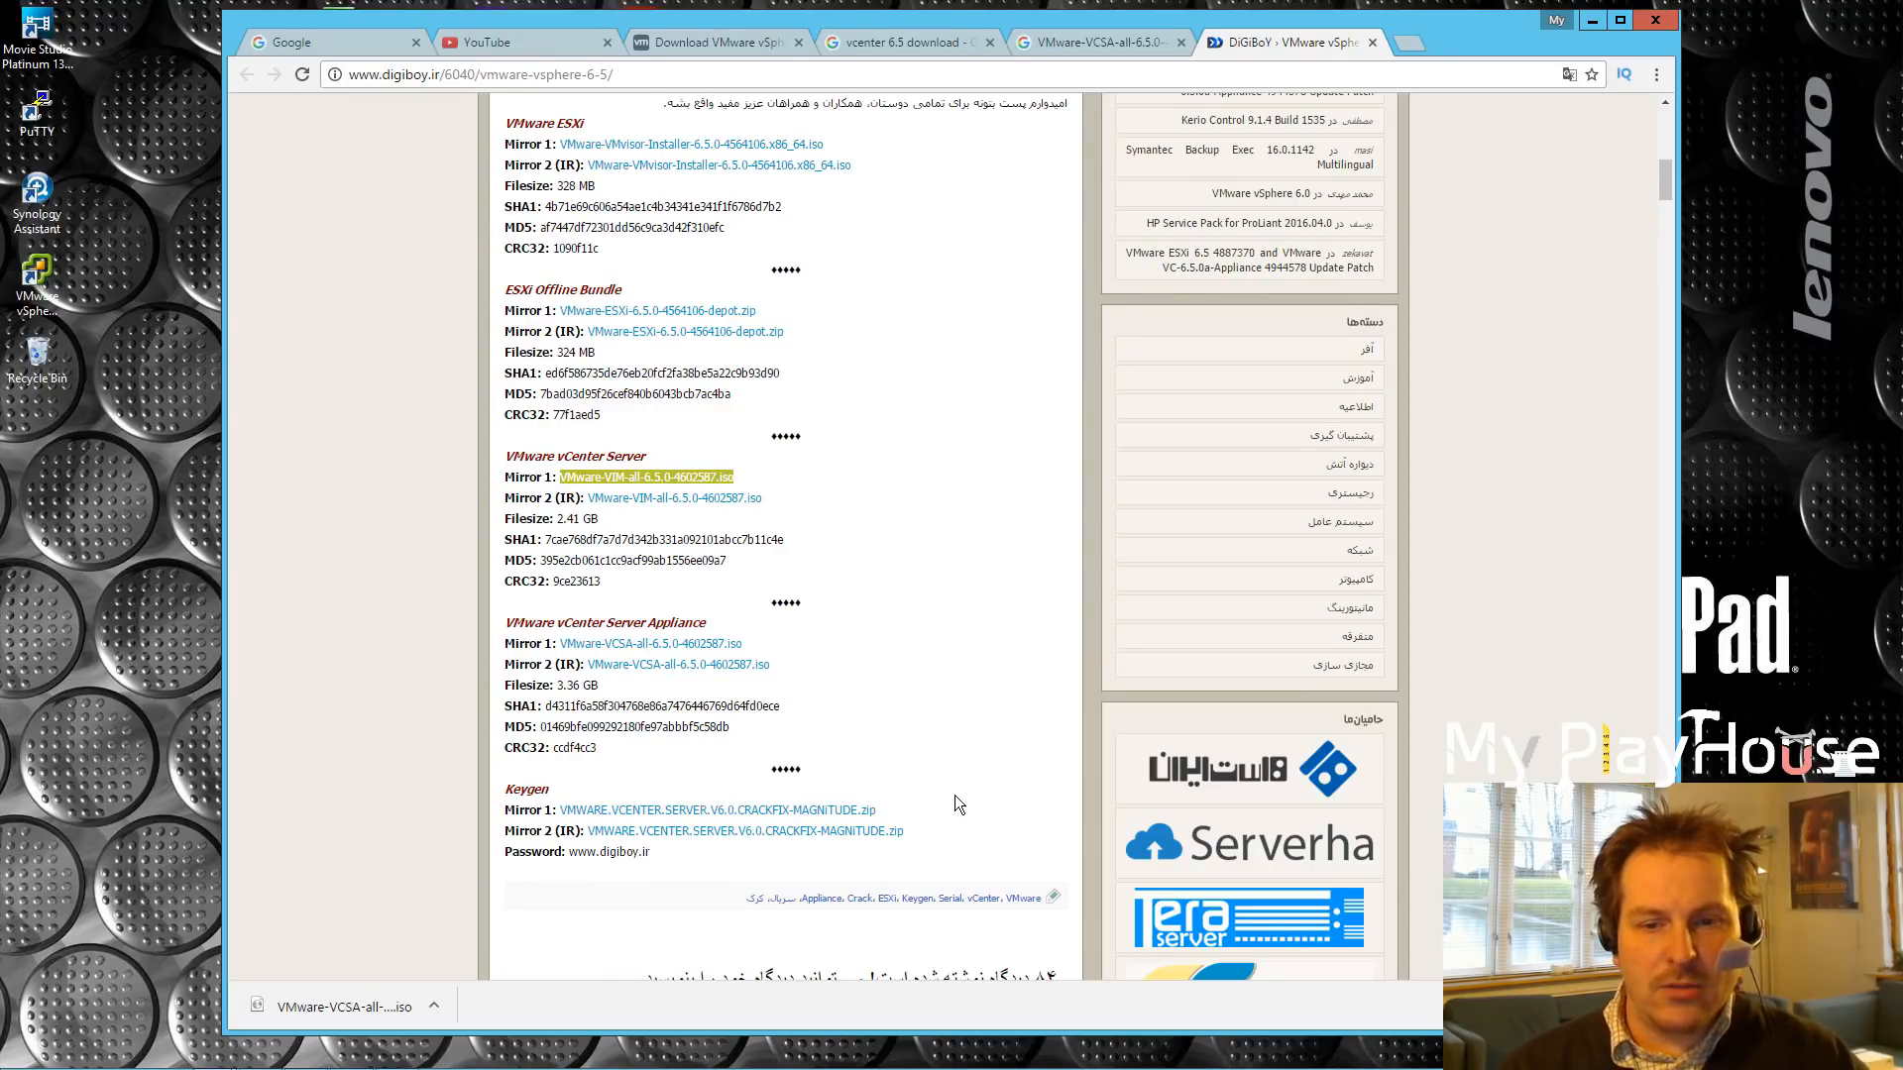
drag(886, 815, 552, 810)
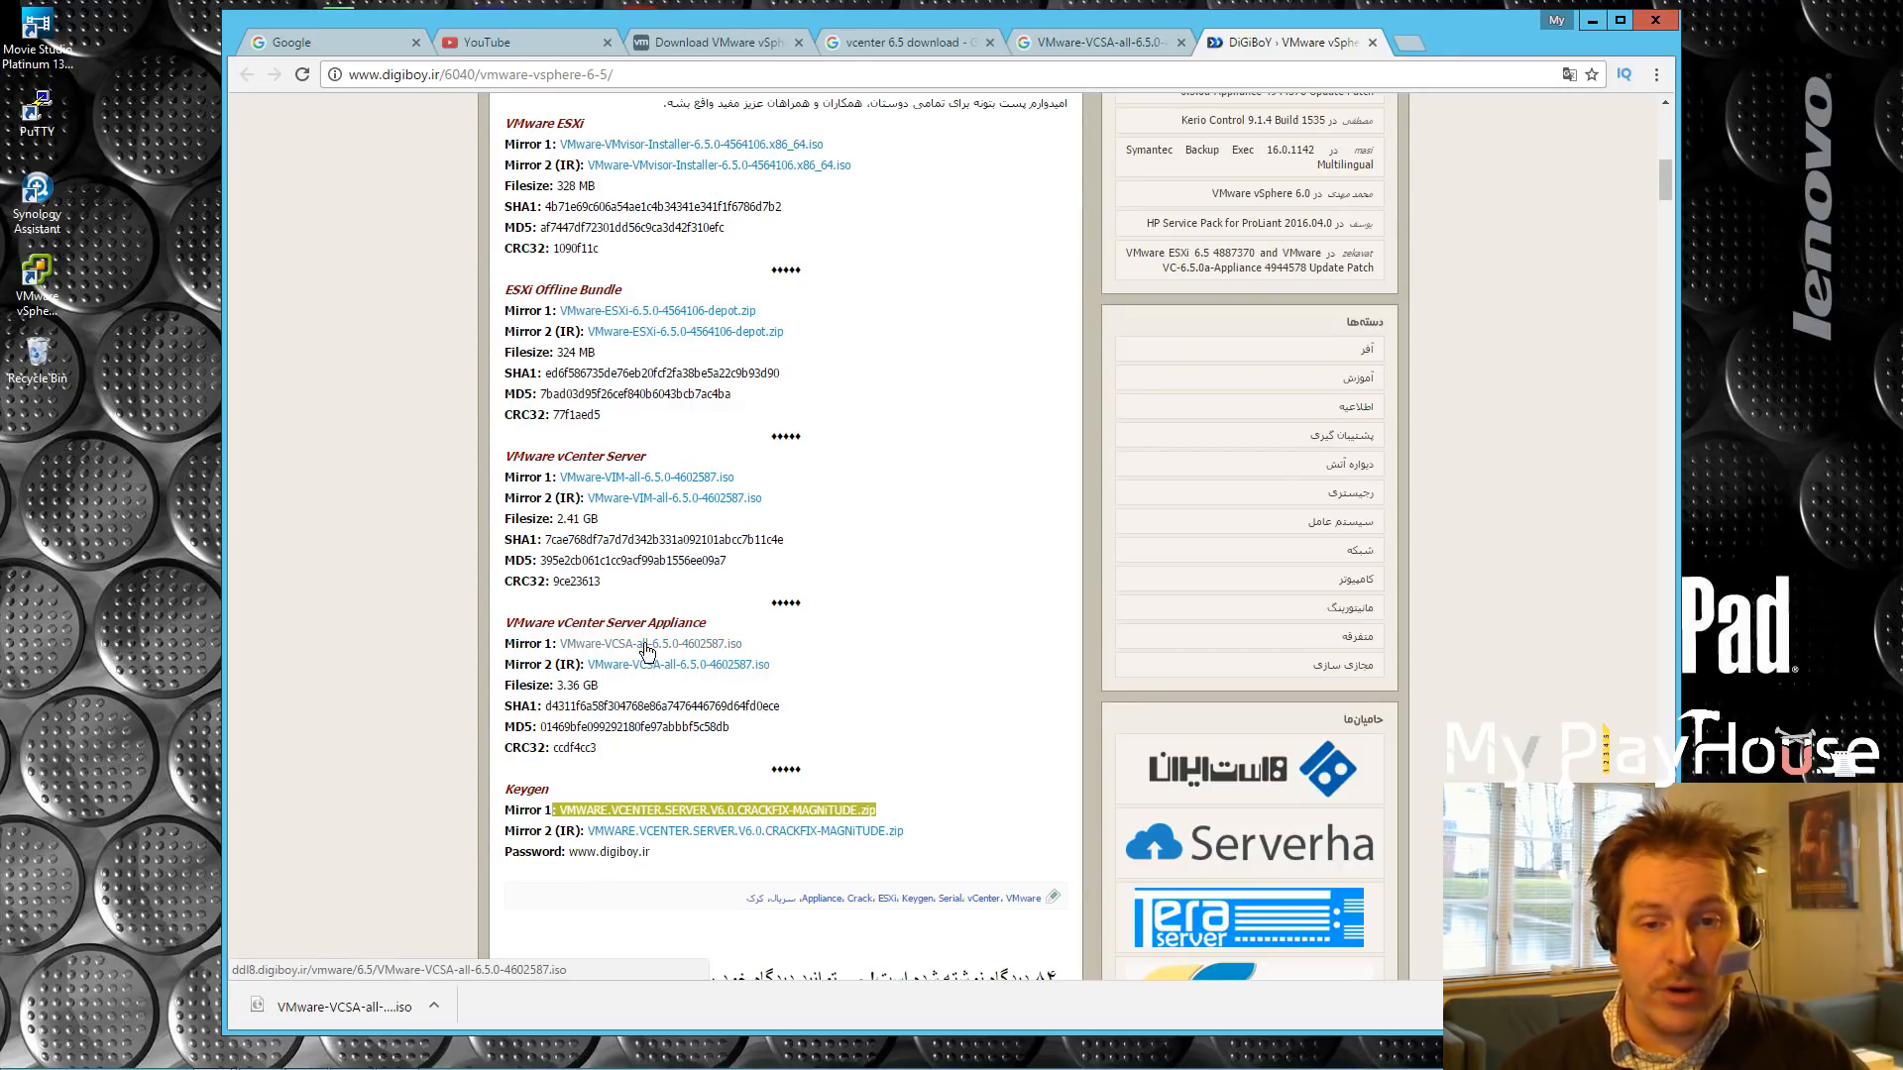
click(724, 583)
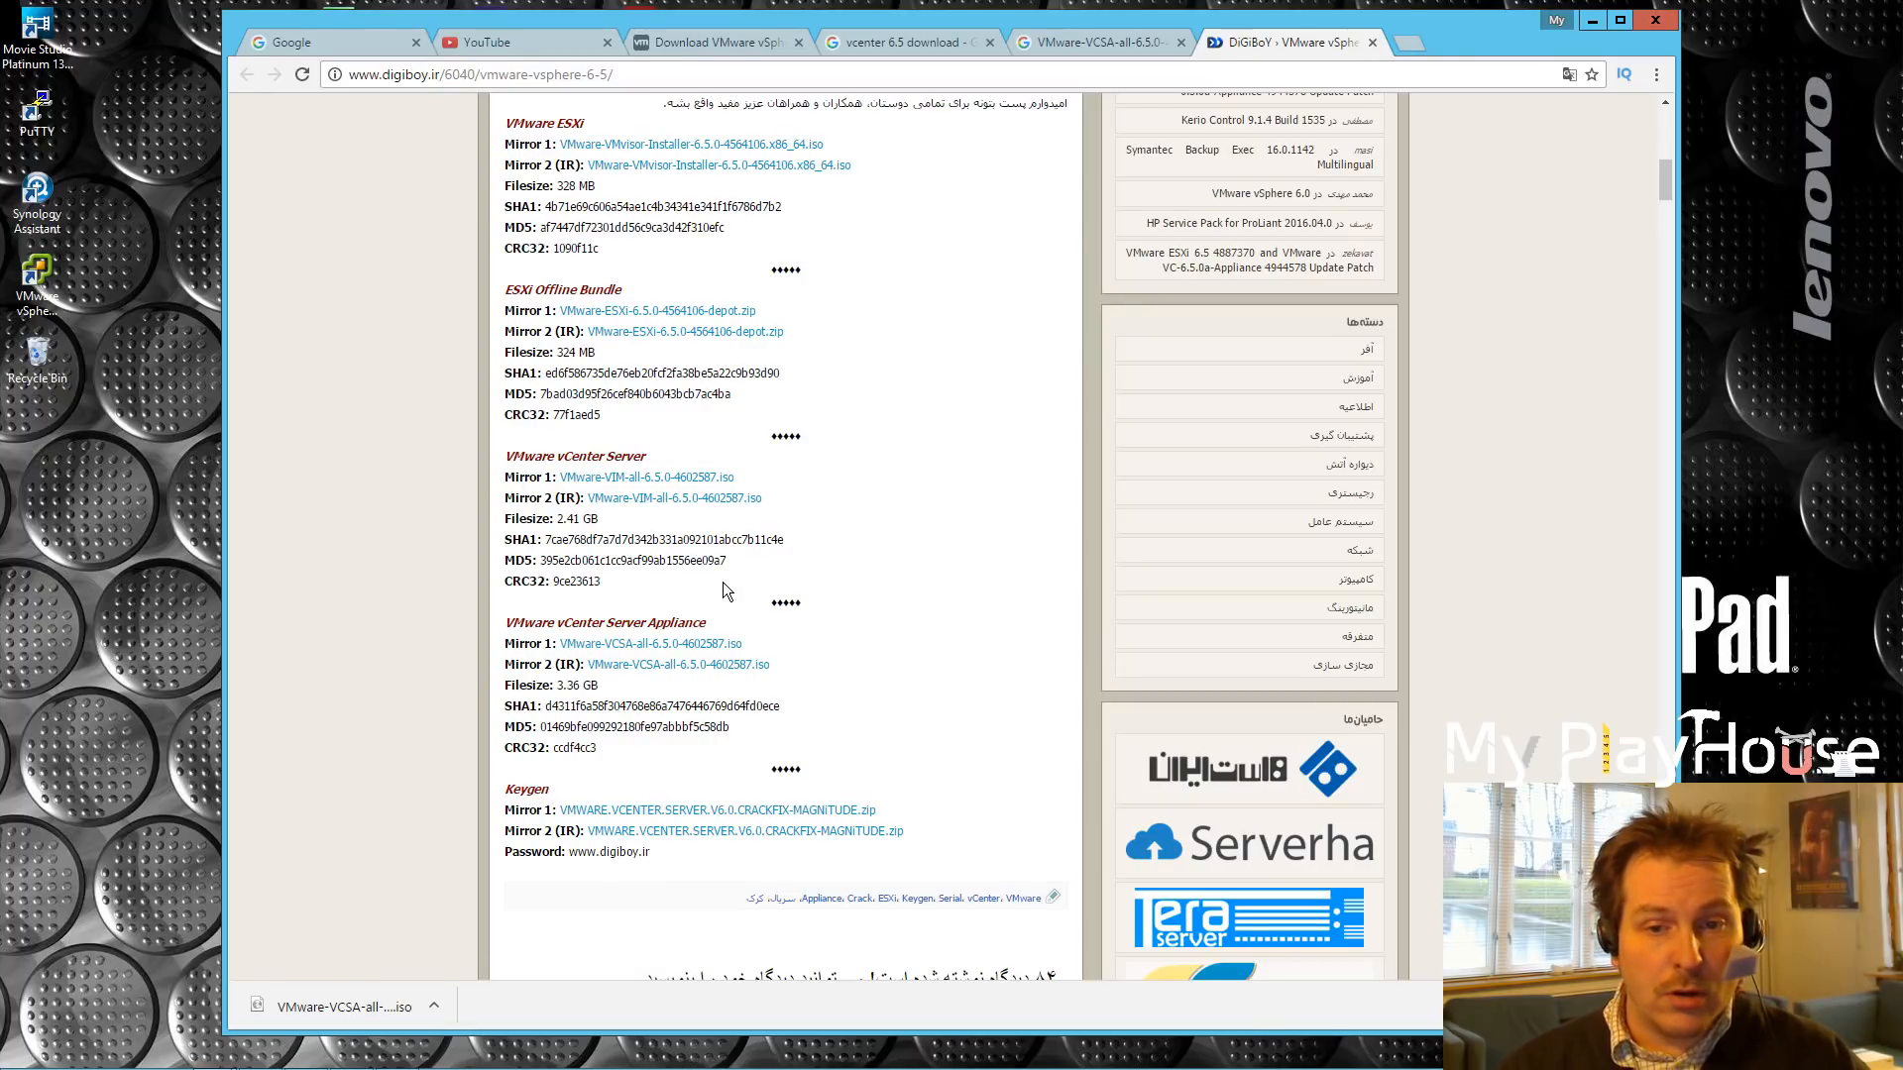
drag(743, 645, 551, 644)
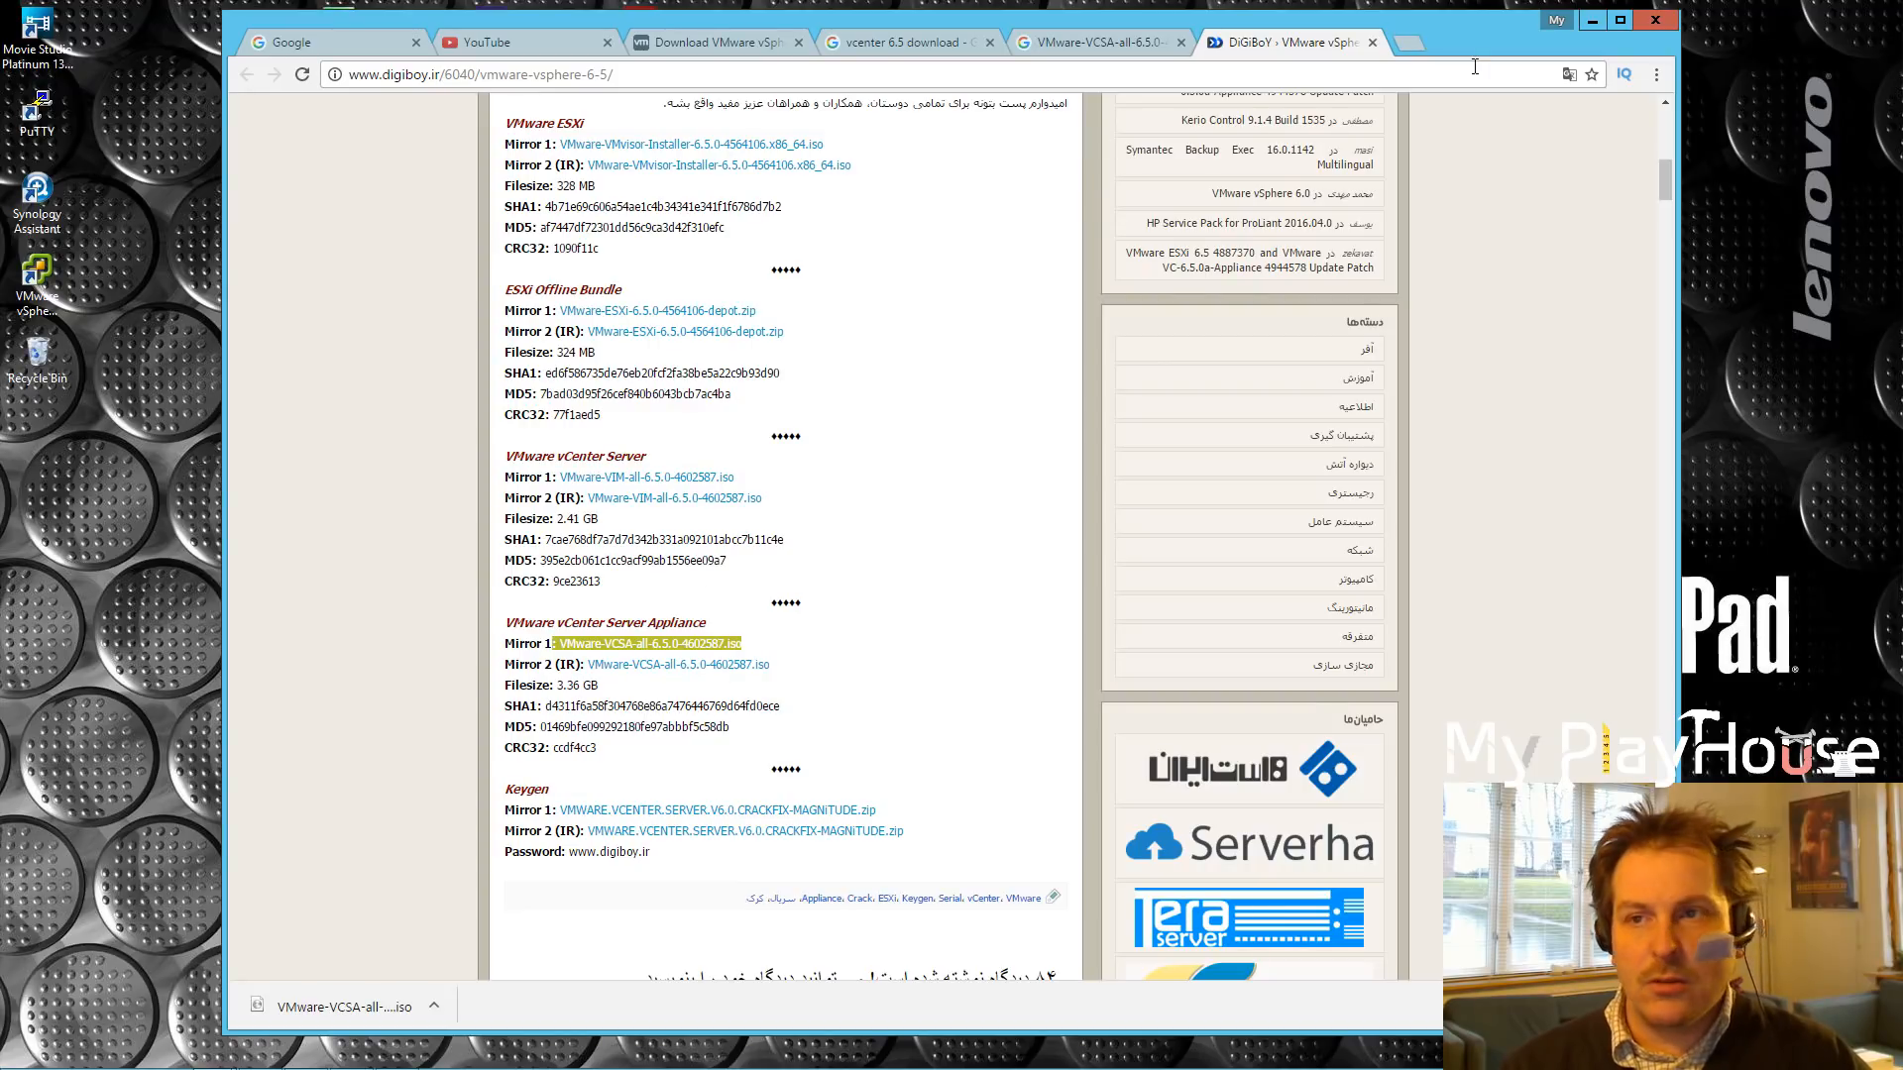
Step: Mount VMware-VCSA-all-6.5.0-4602587 from Downloads as DVD Drive (E:) and open its readme
click(1592, 21)
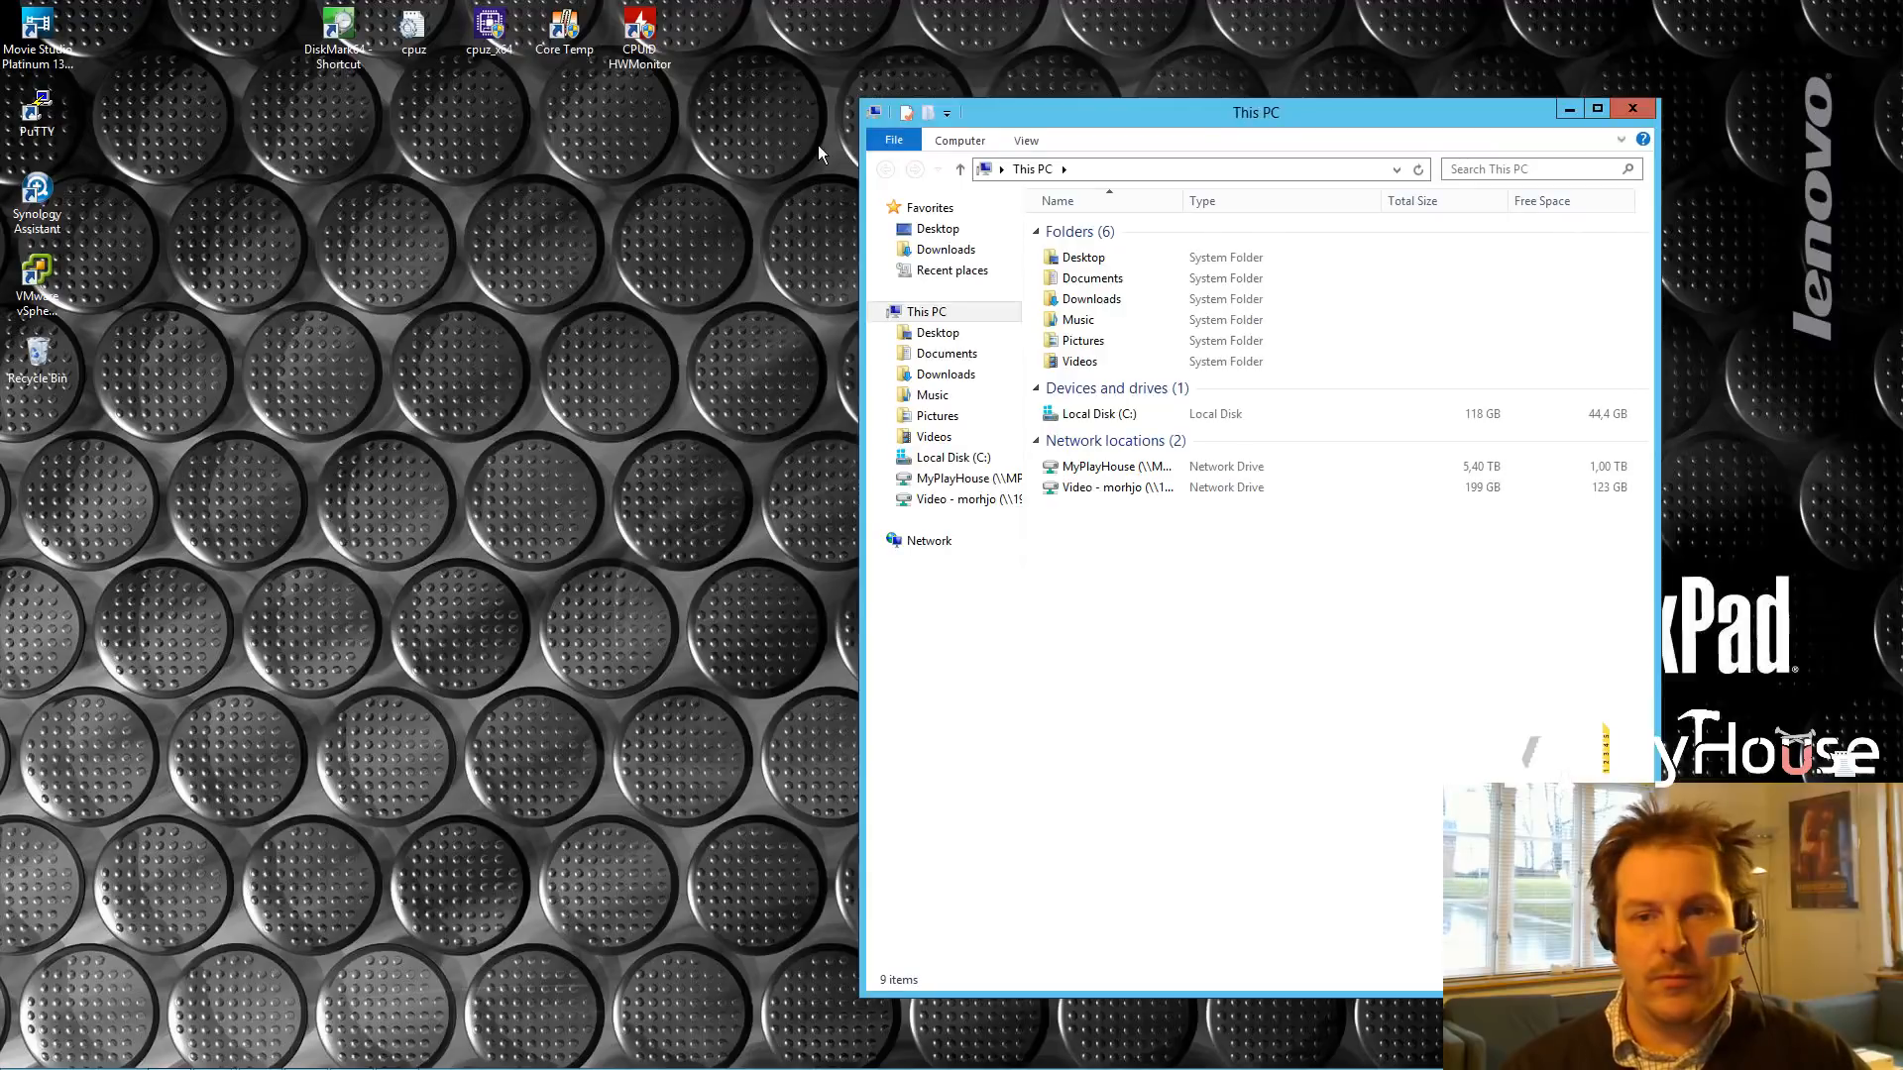
click(941, 251)
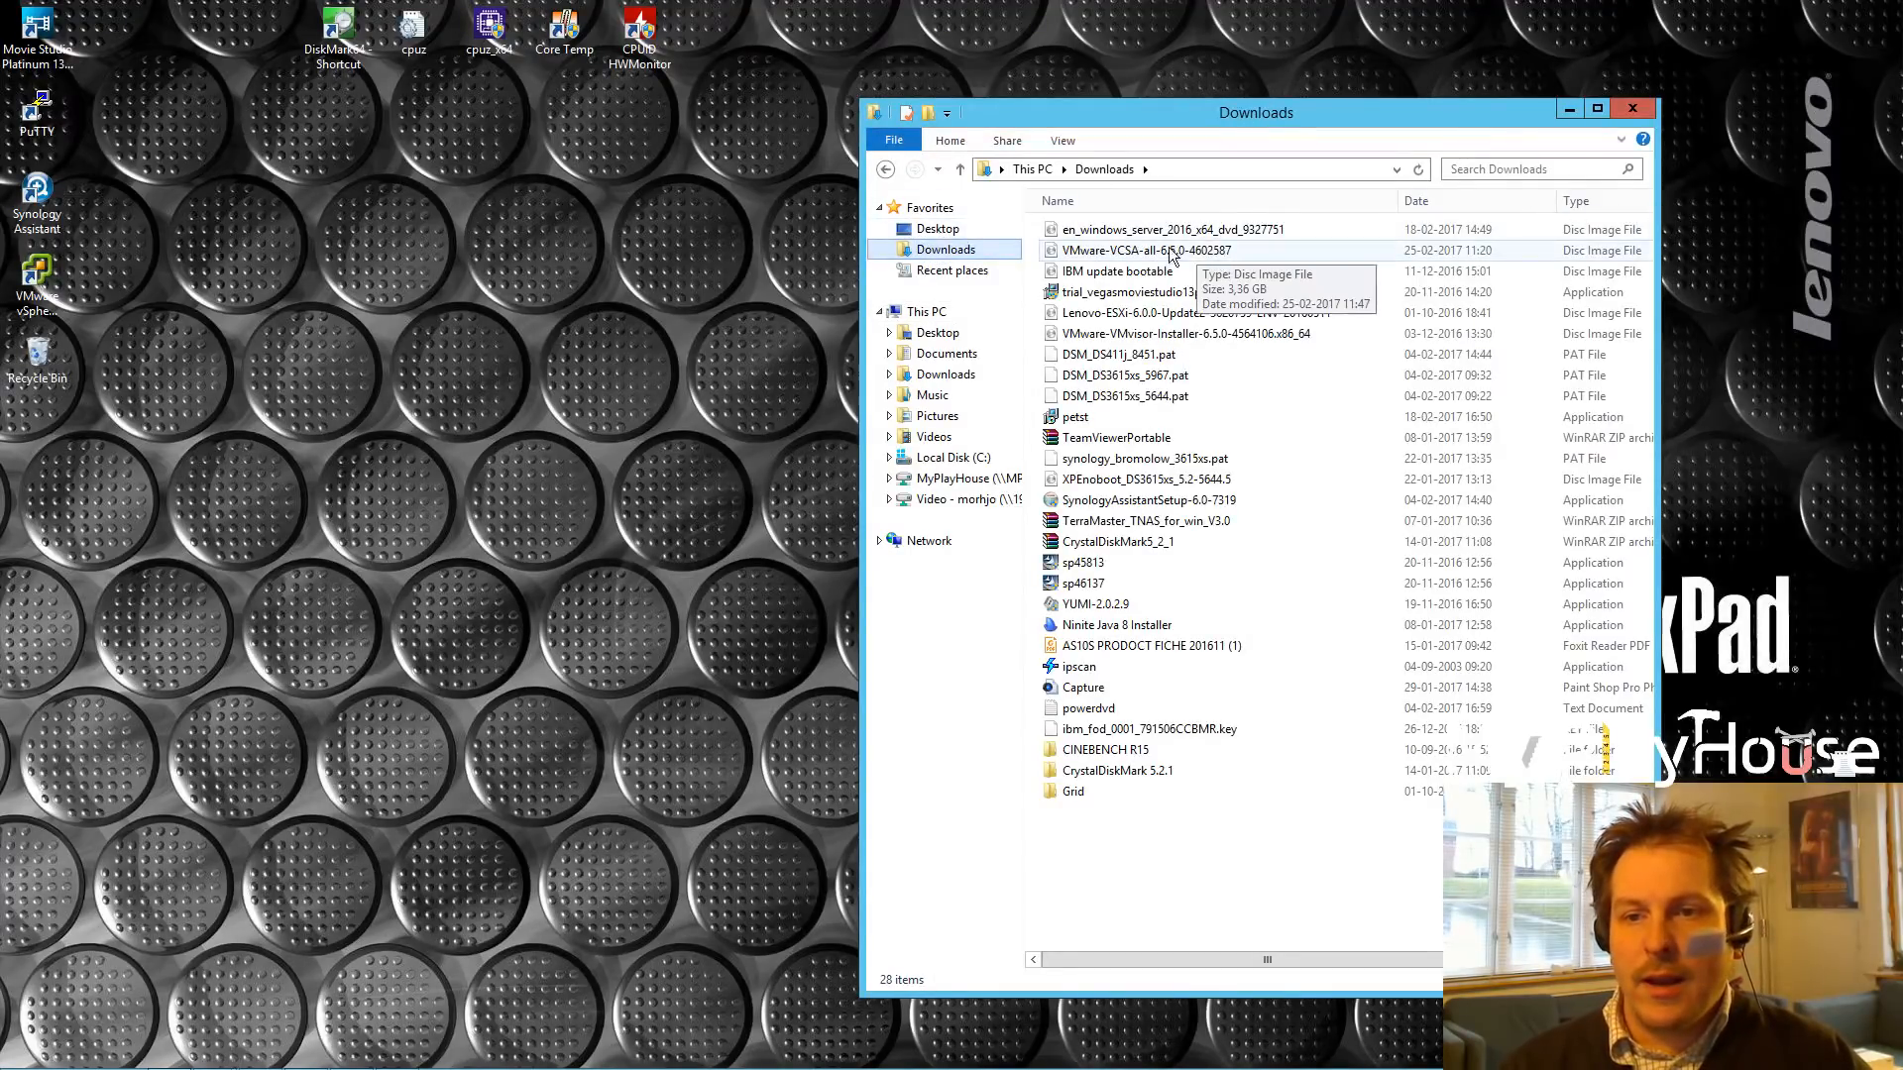
click(1138, 255)
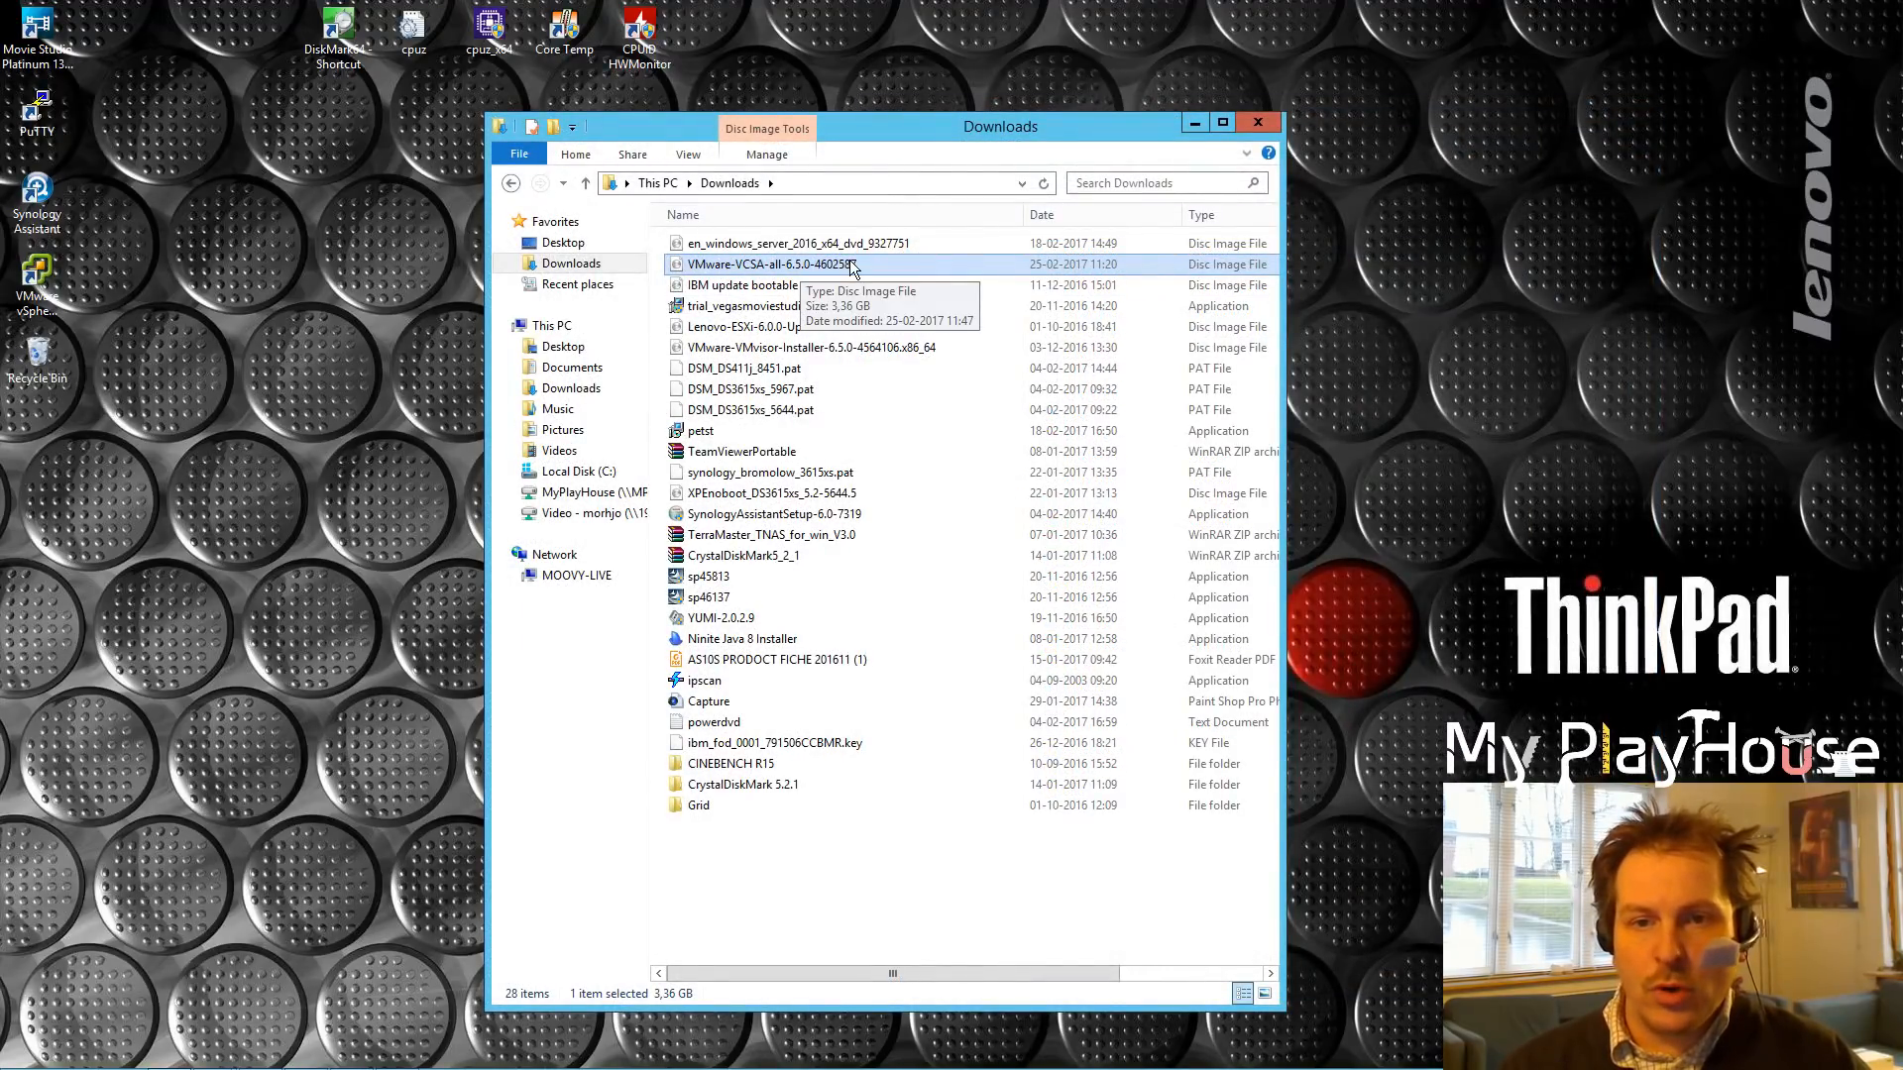
right_click(746, 265)
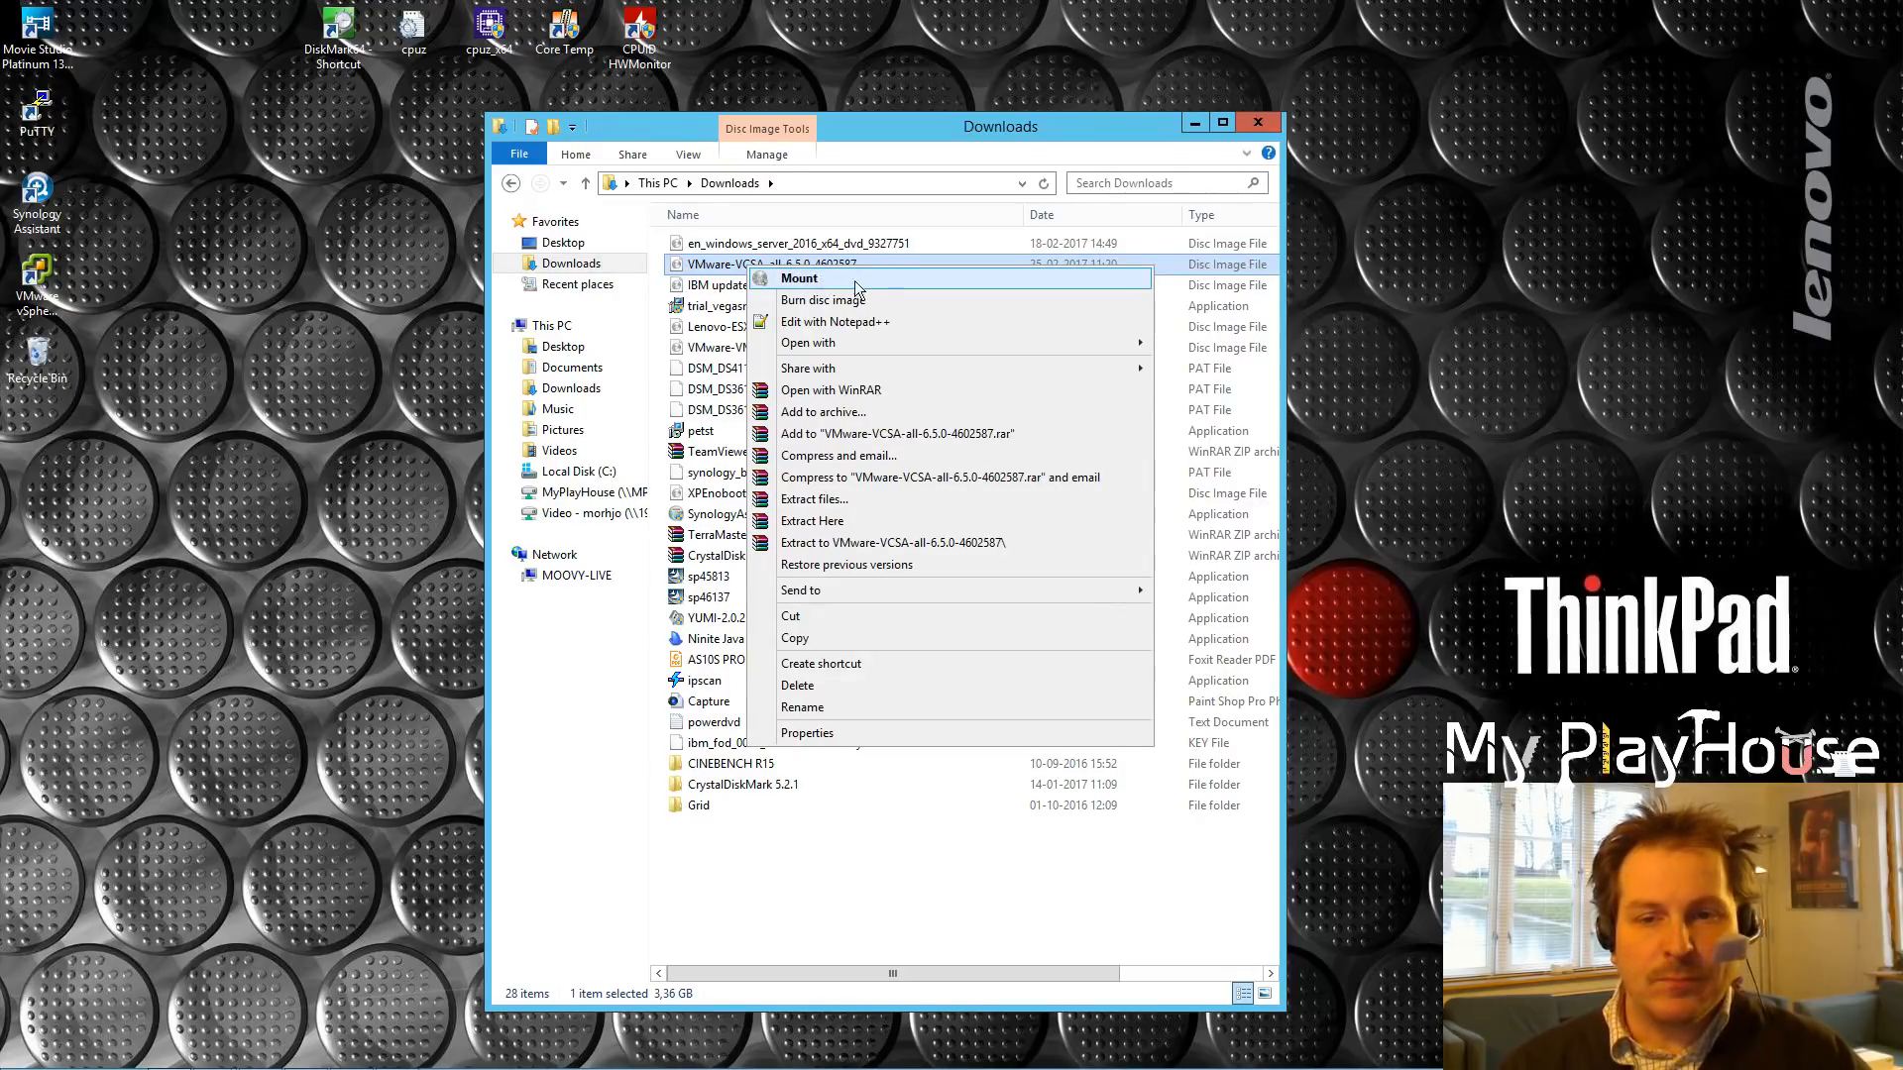
click(799, 279)
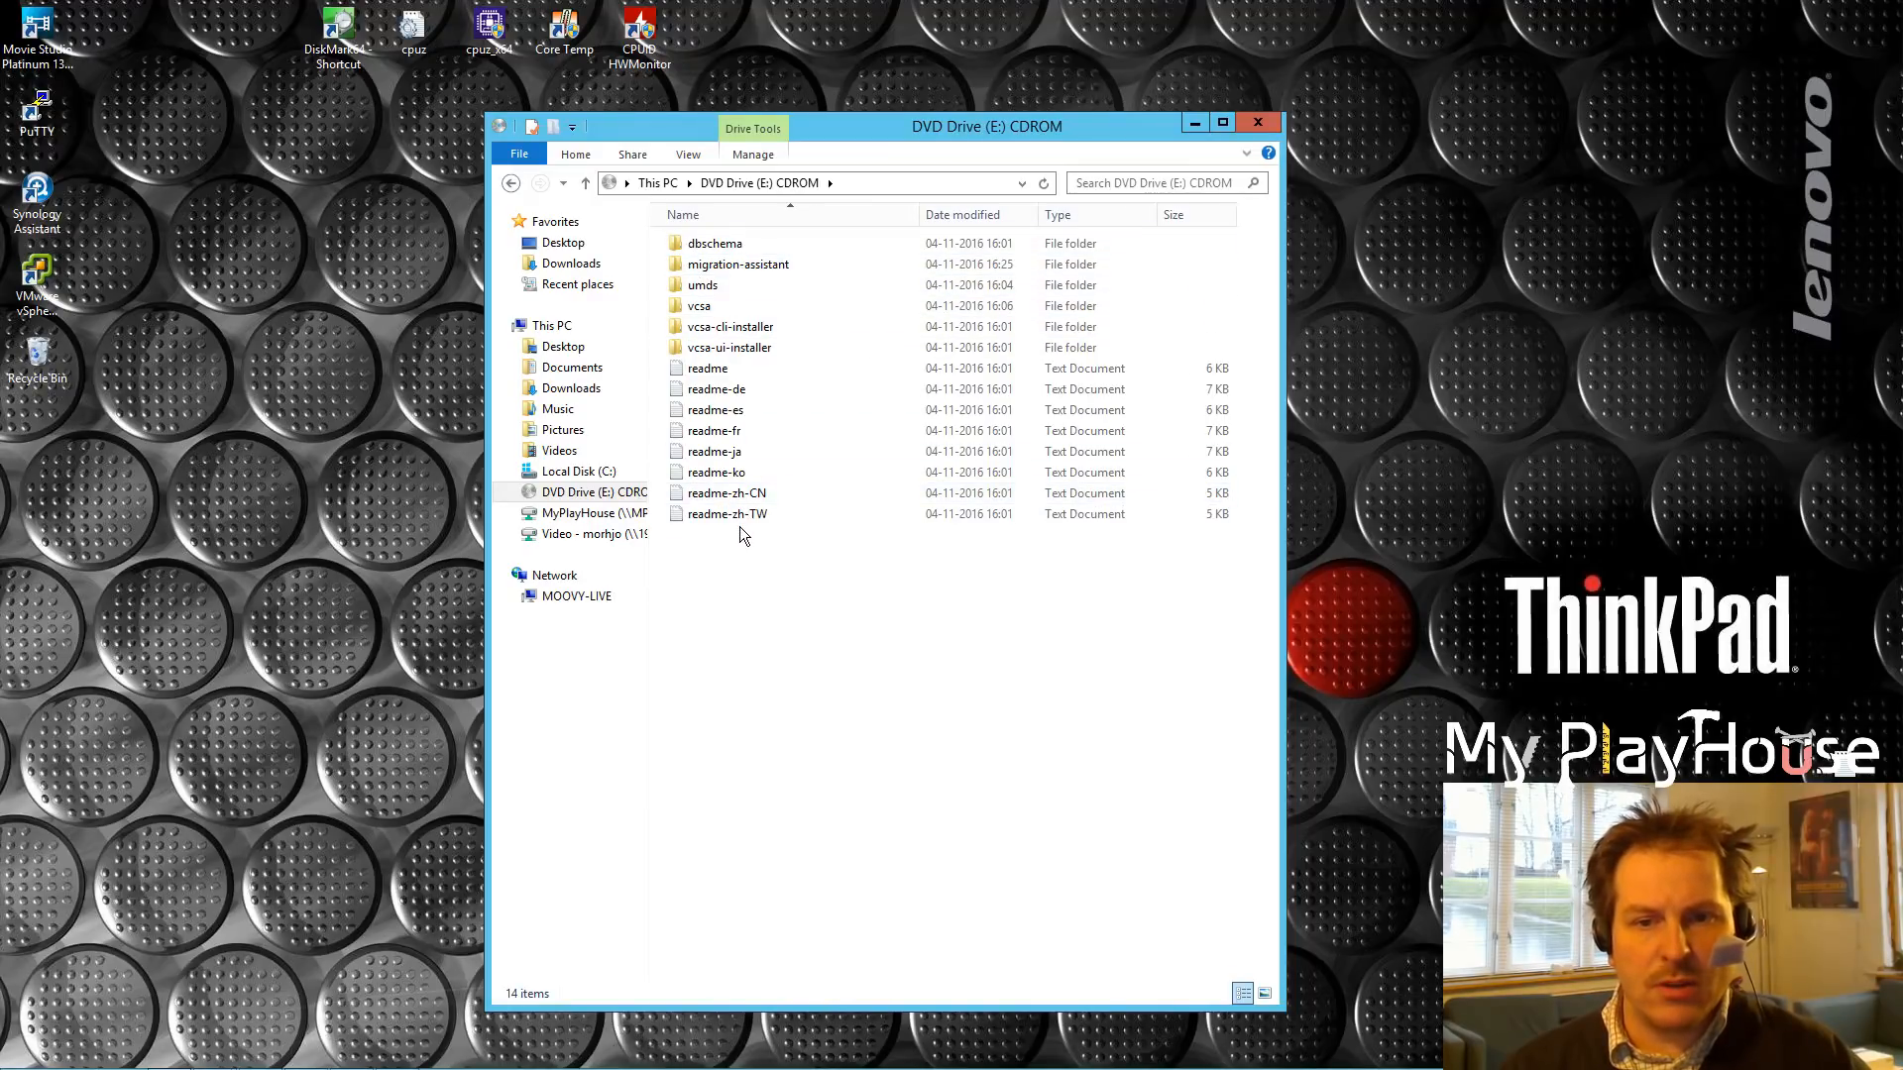
click(712, 372)
double_click(712, 373)
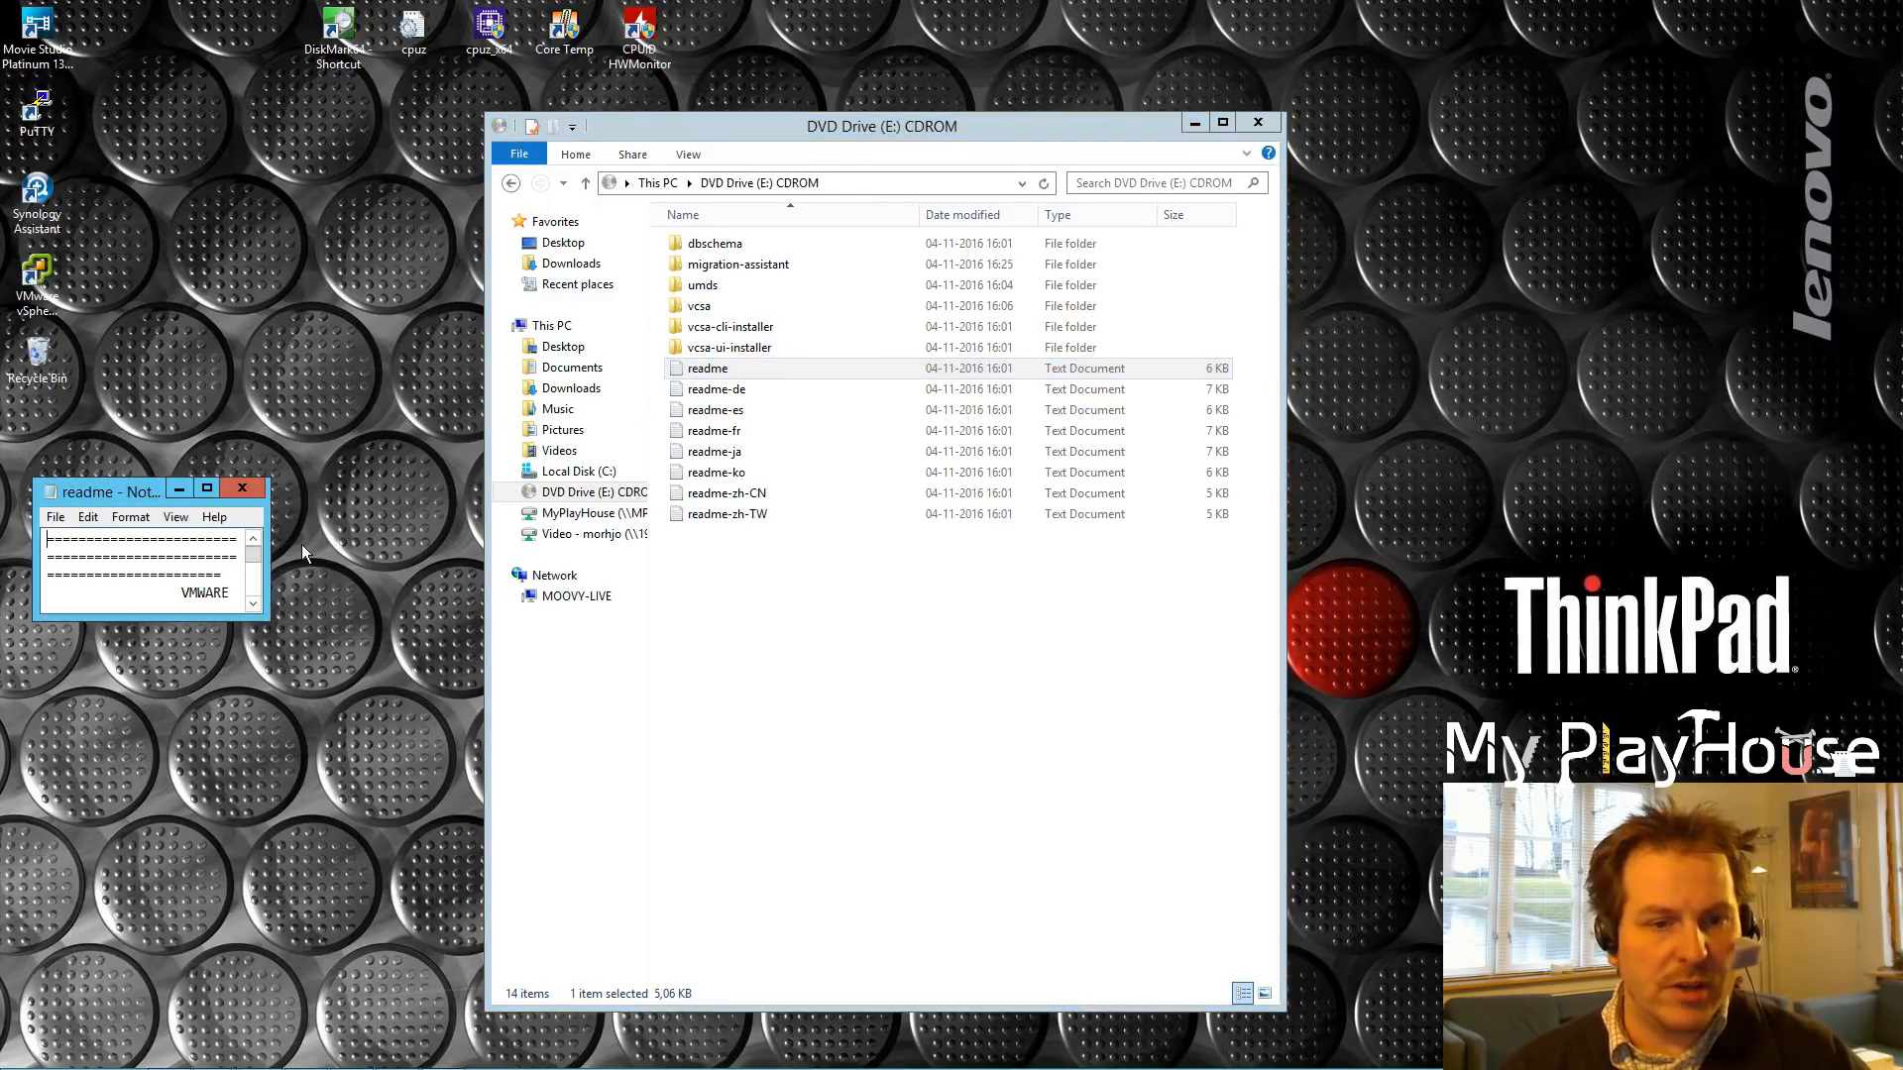
Step: Enlarge the readme and locate the instructions to run installer.exe from vcsa-ui-installer\win32
drag(259, 620, 841, 1040)
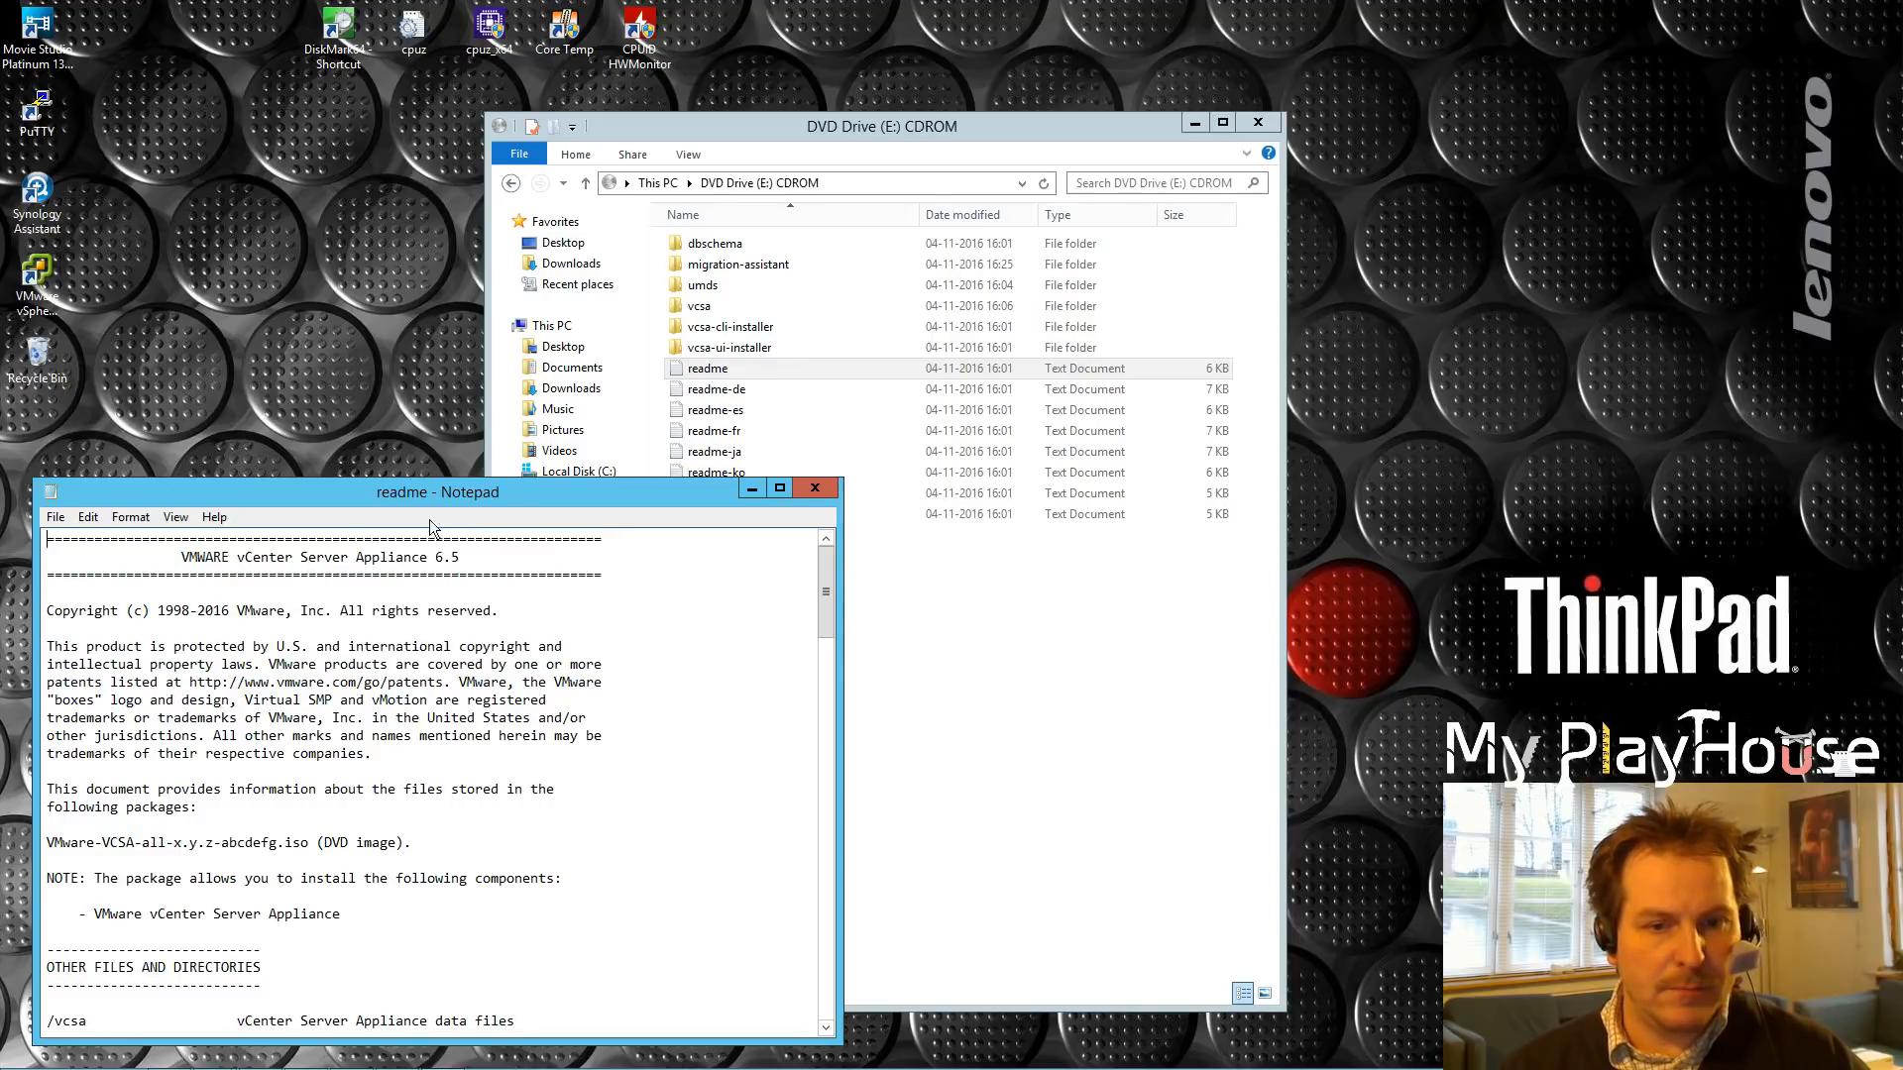
drag(359, 488, 412, 142)
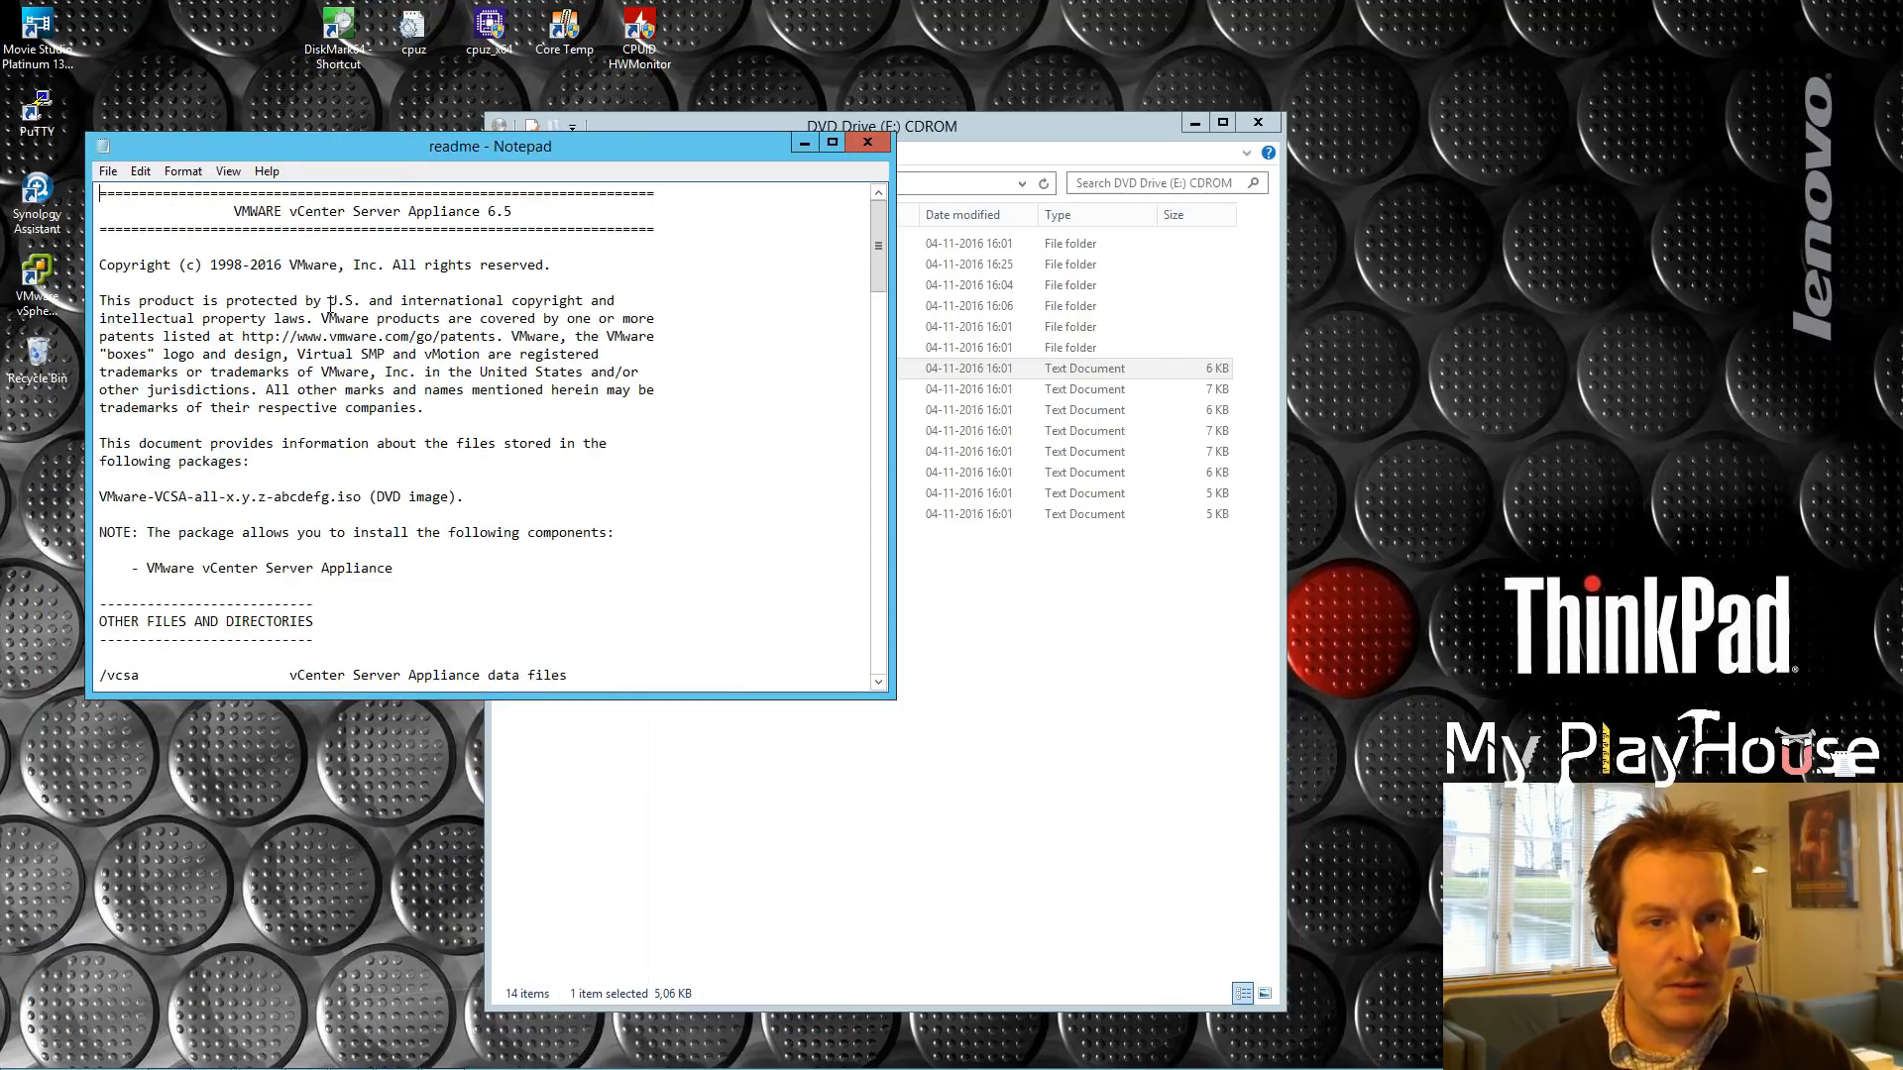
drag(888, 248, 815, 416)
drag(99, 361, 518, 424)
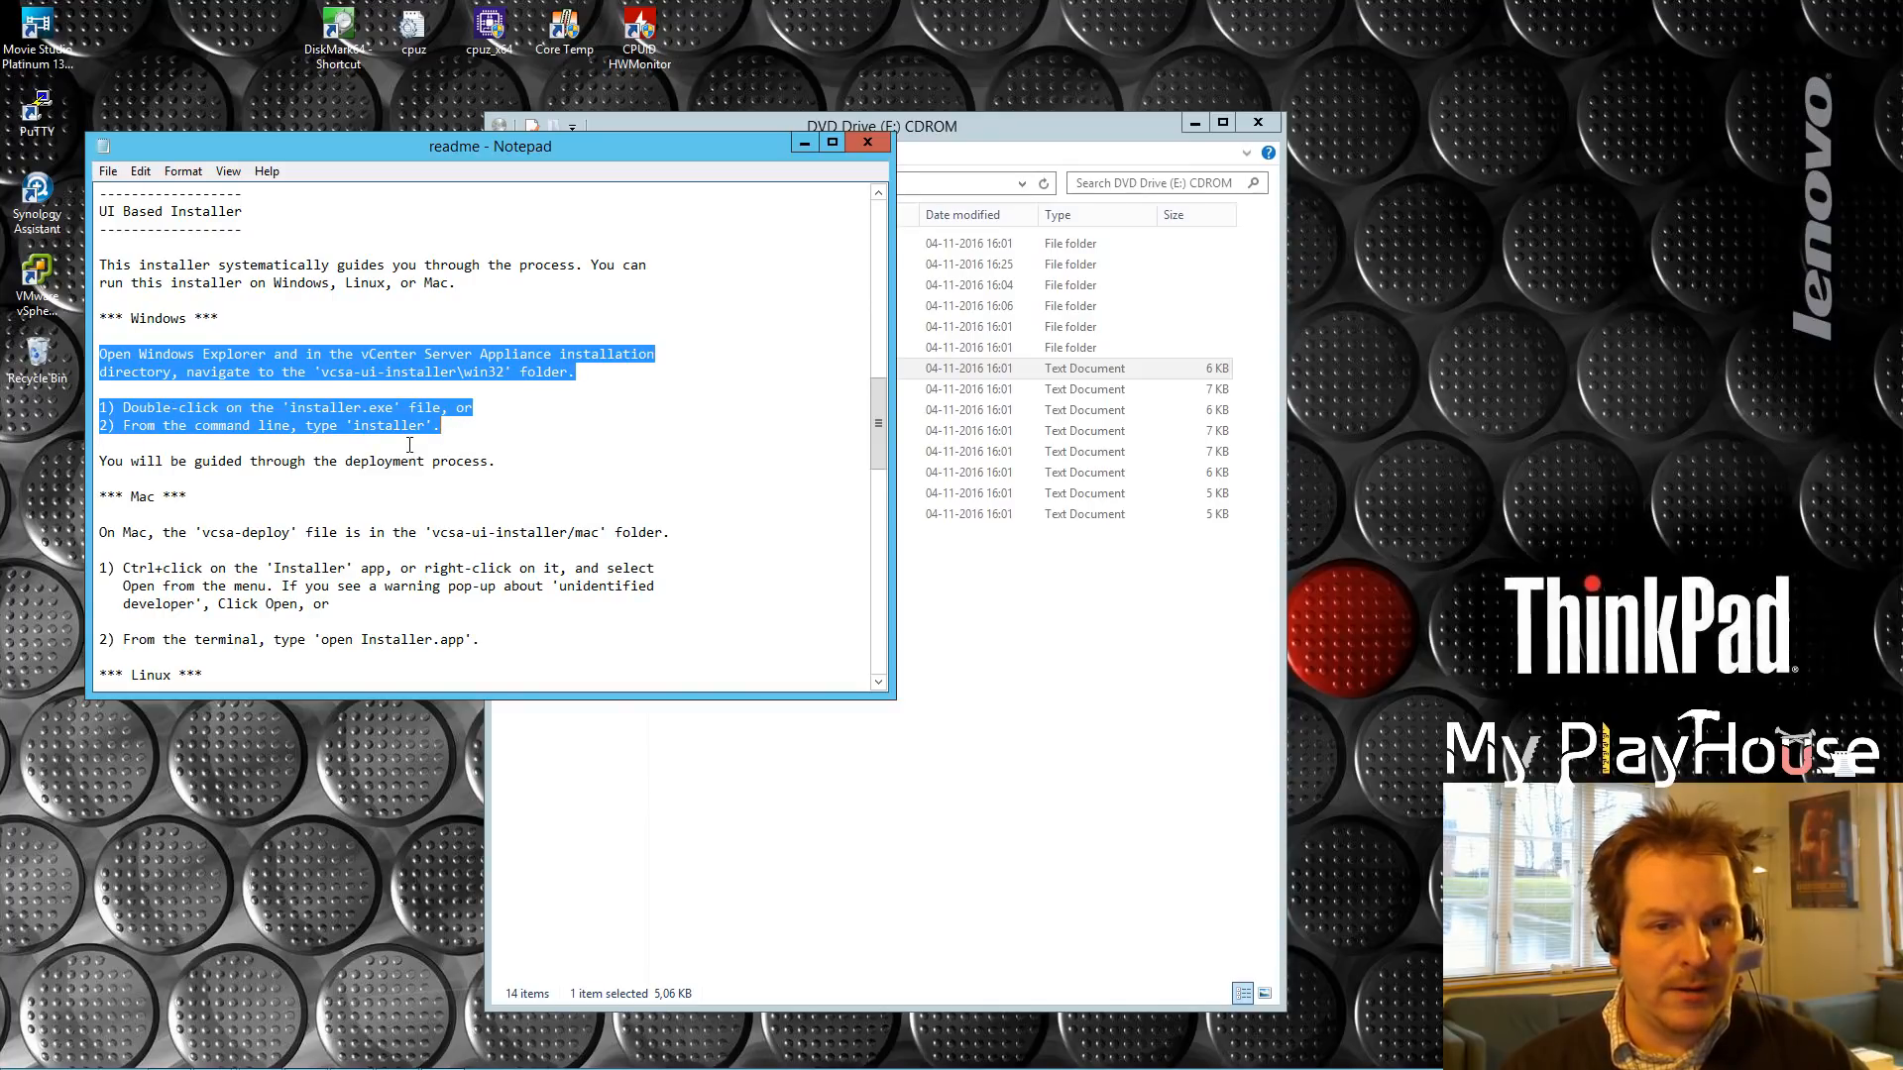
drag(123, 406, 470, 407)
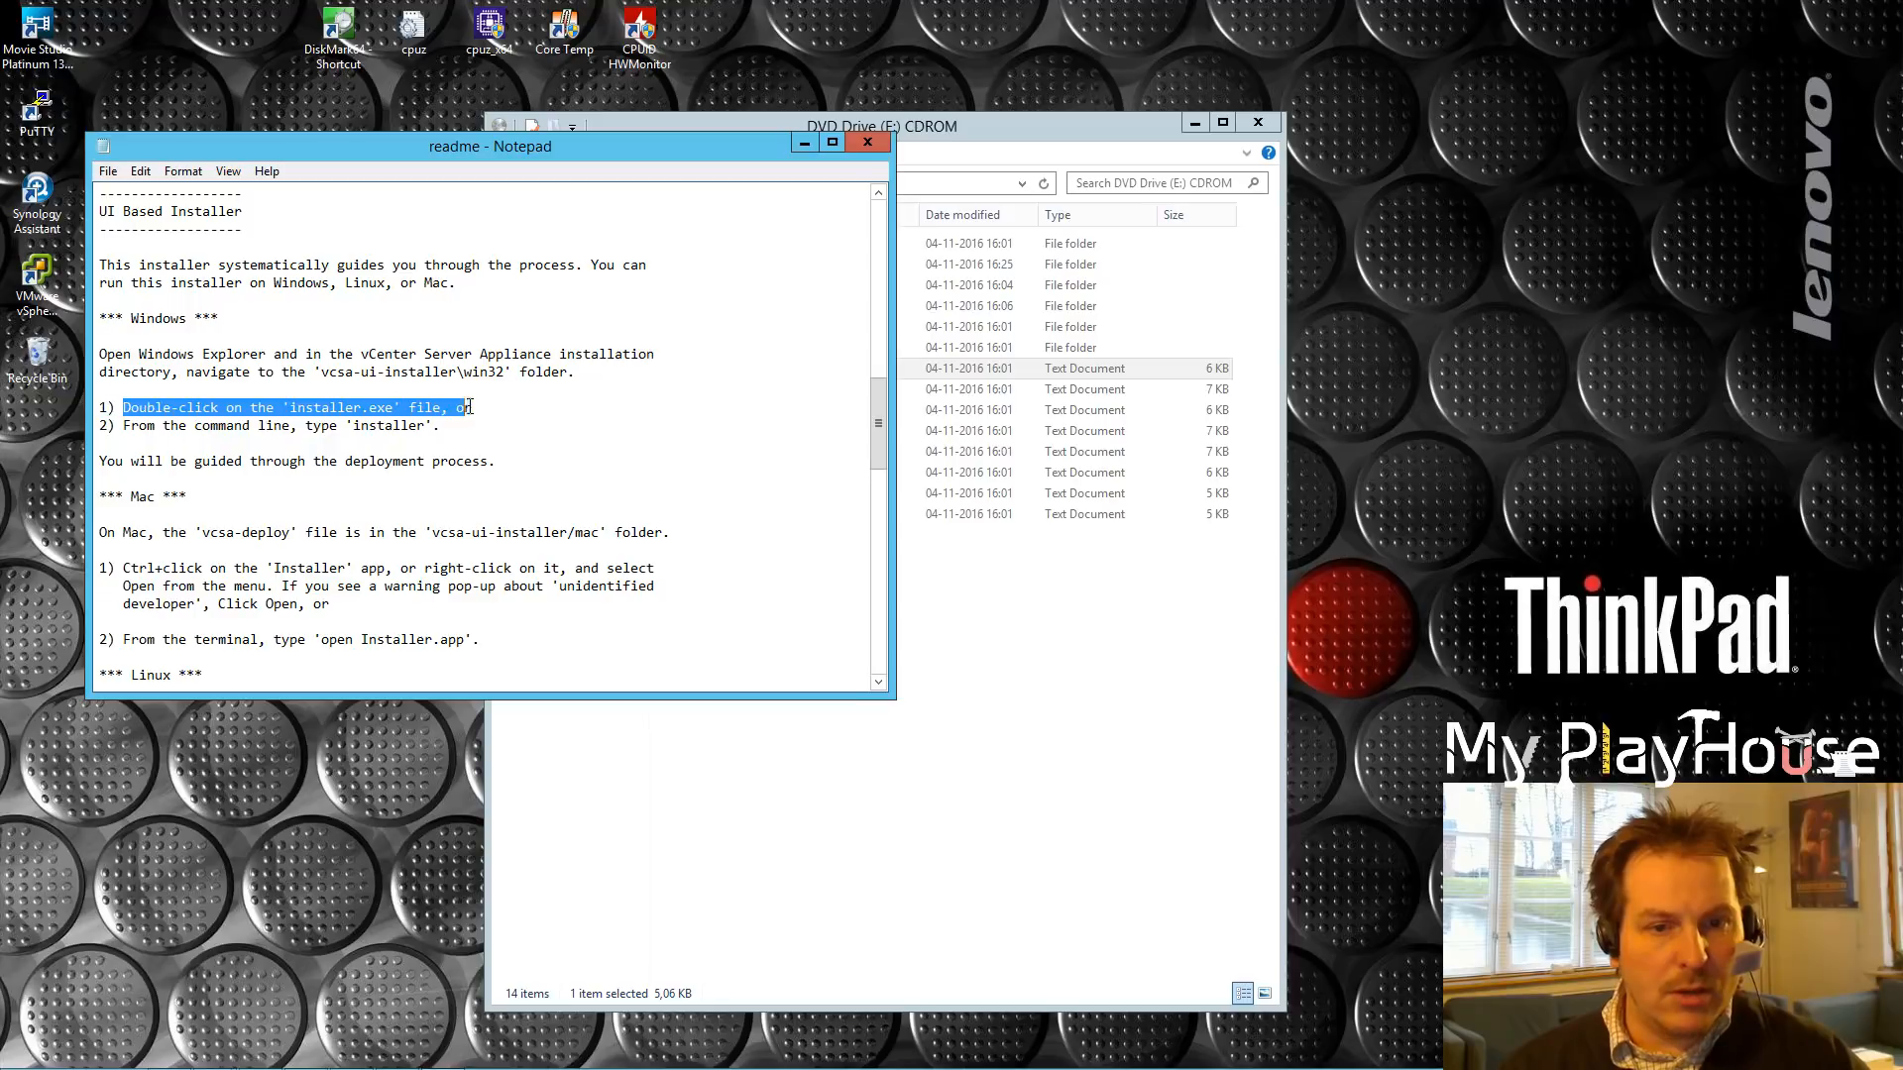
click(322, 372)
drag(321, 371, 507, 373)
click(1015, 112)
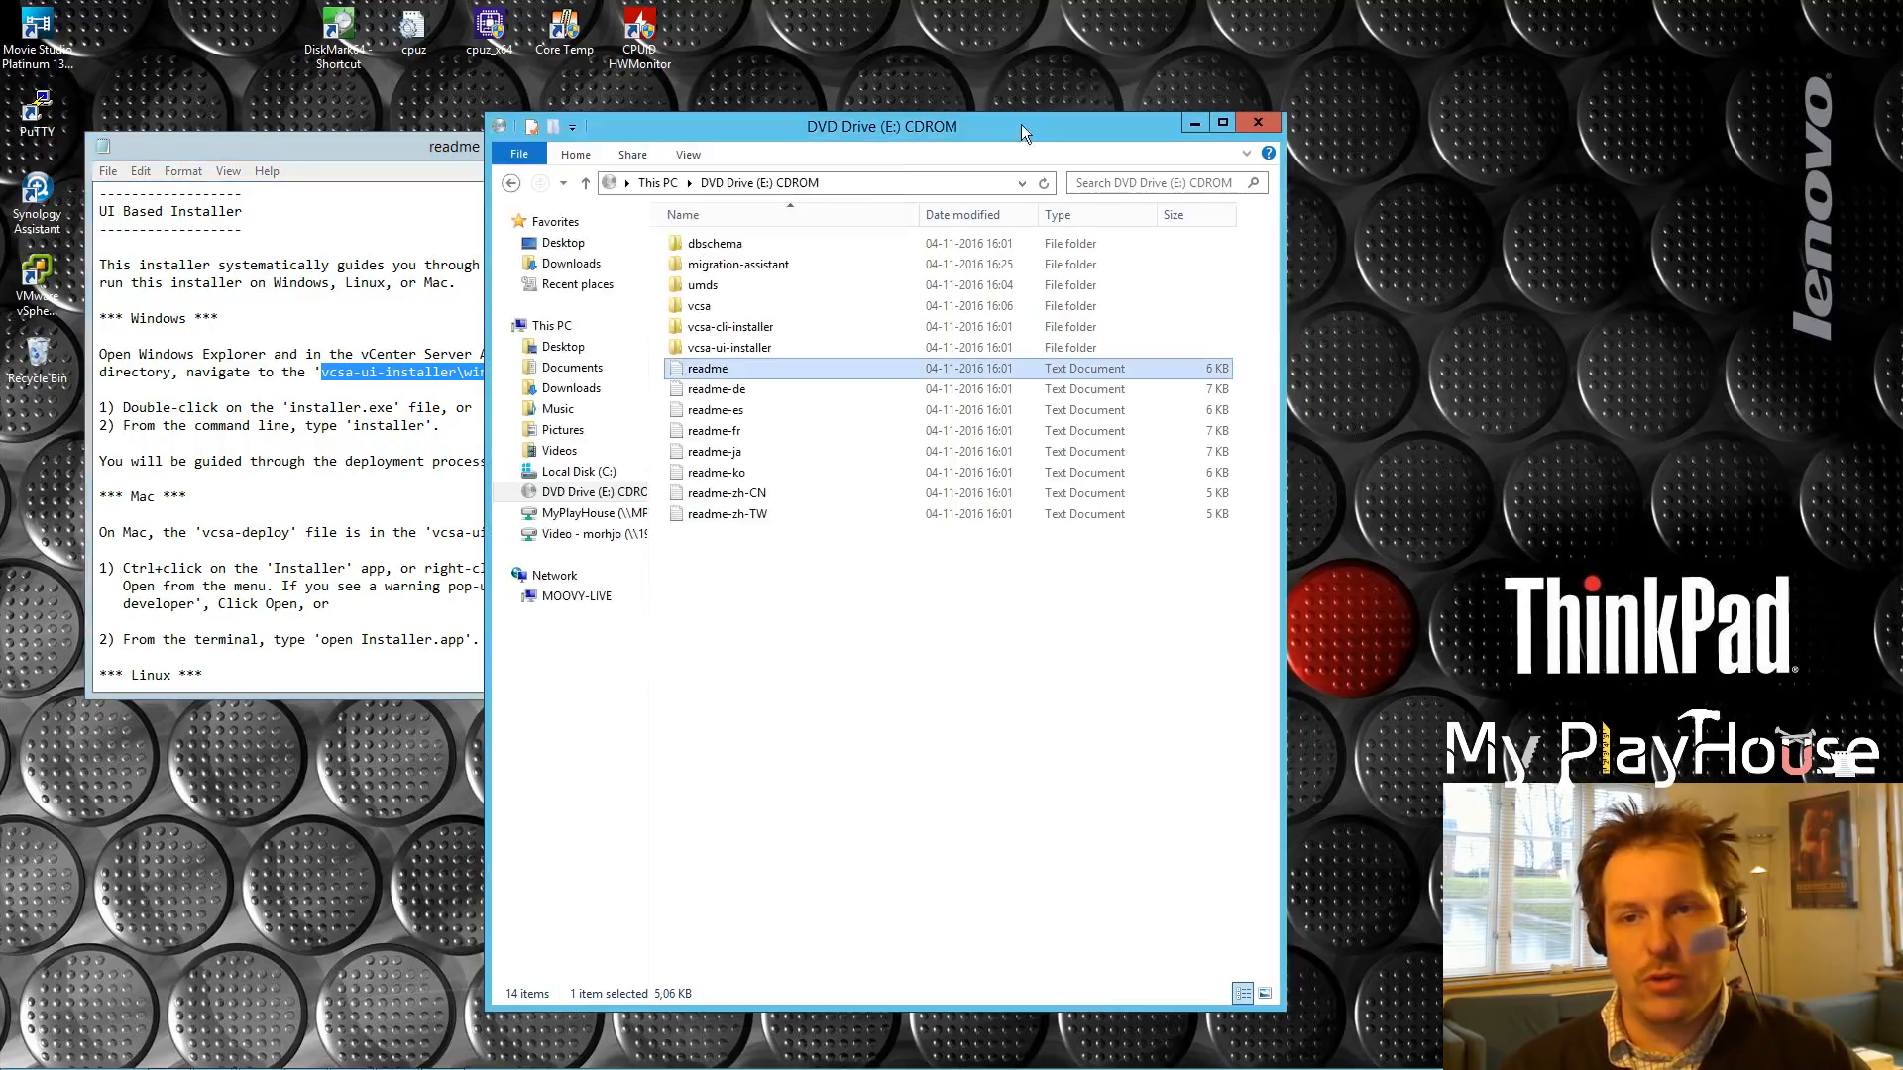
Step: Open vcsa-ui-installer\win32 on DVD Drive (E:) and run installer.exe
click(738, 329)
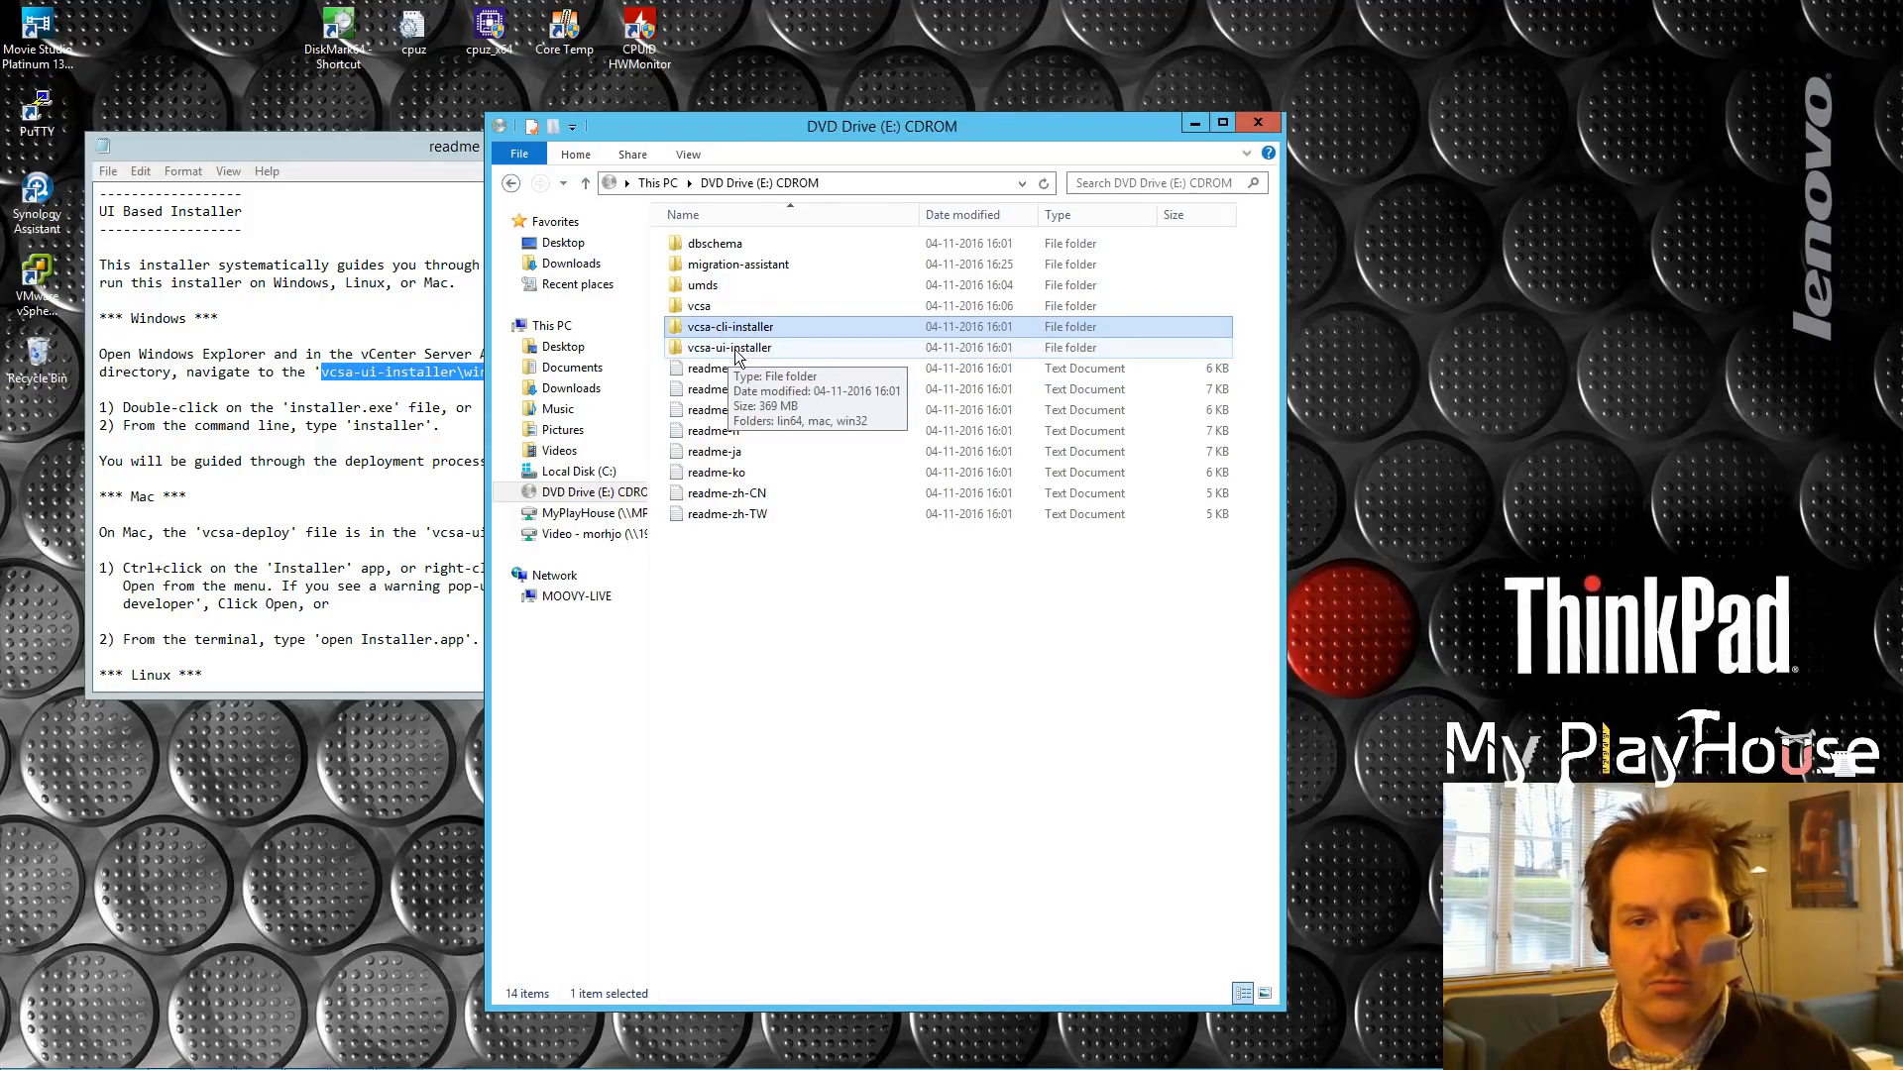
click(734, 348)
double_click(730, 349)
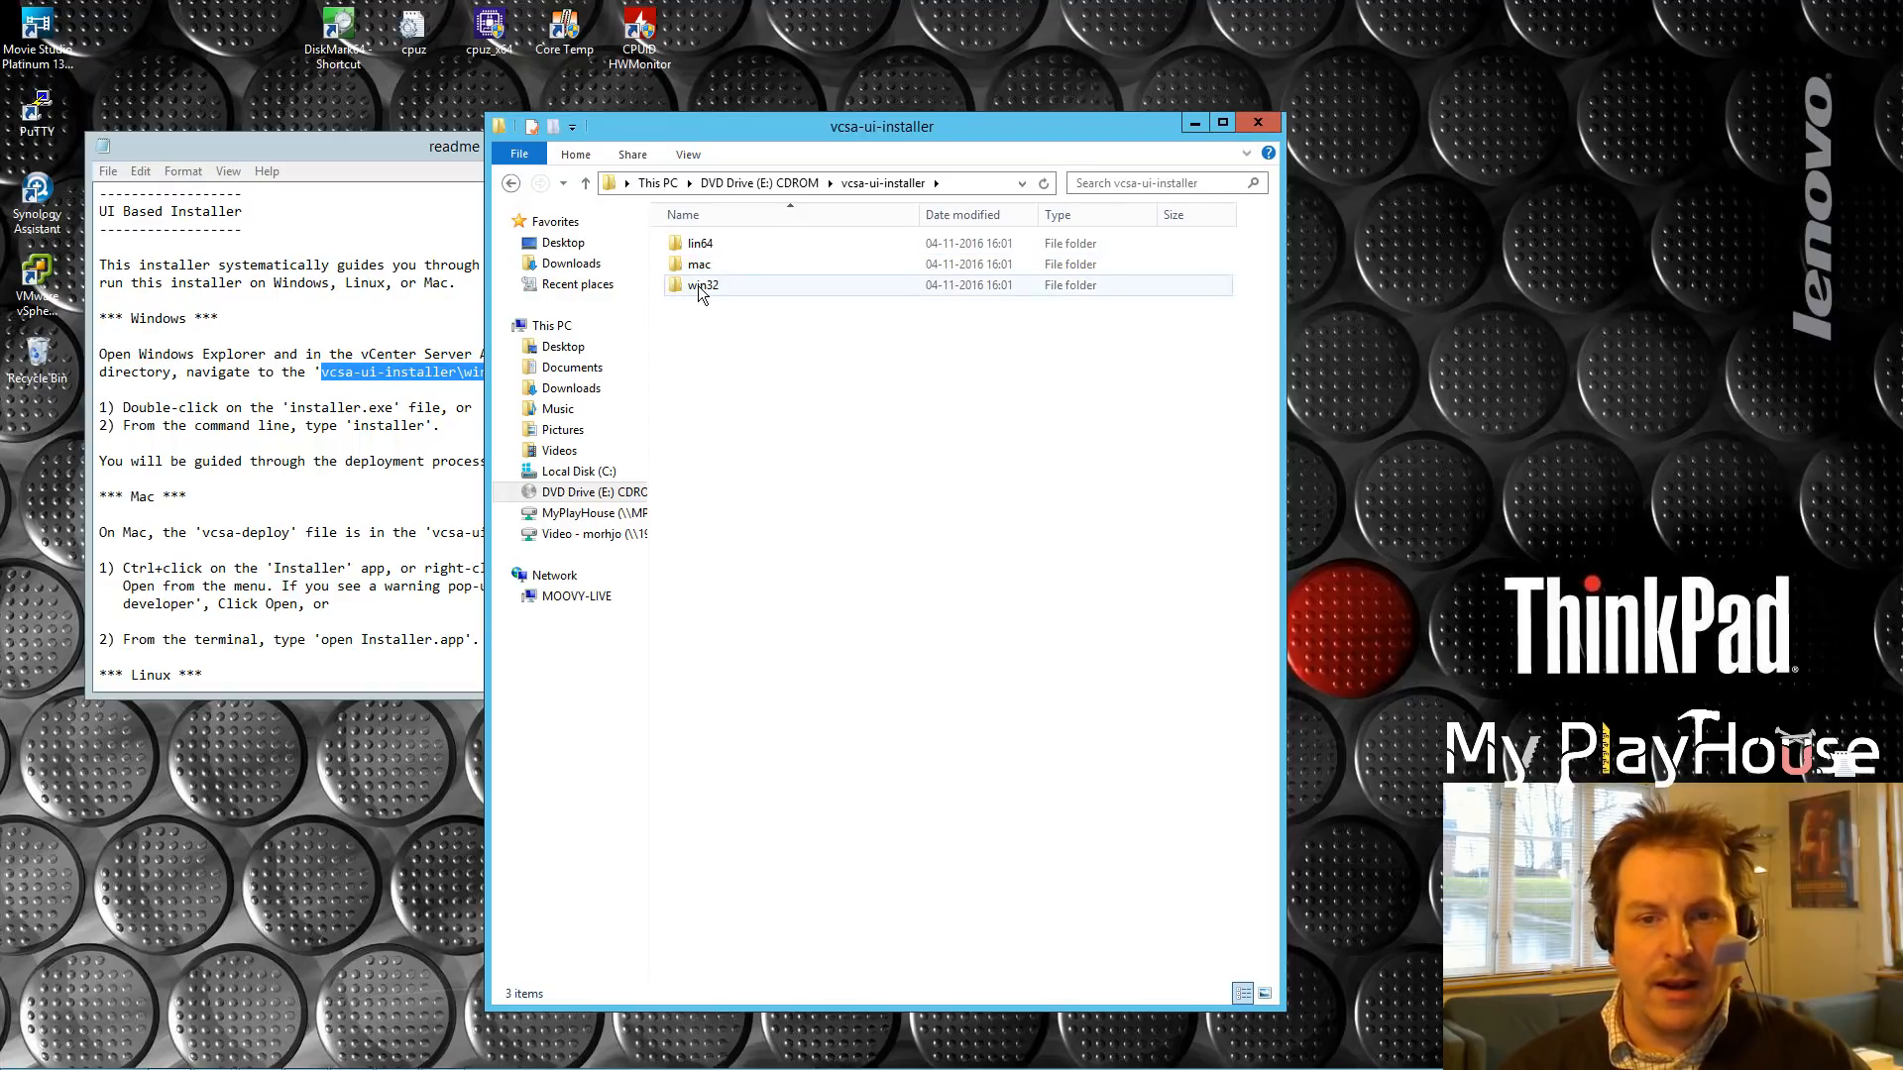
double_click(698, 285)
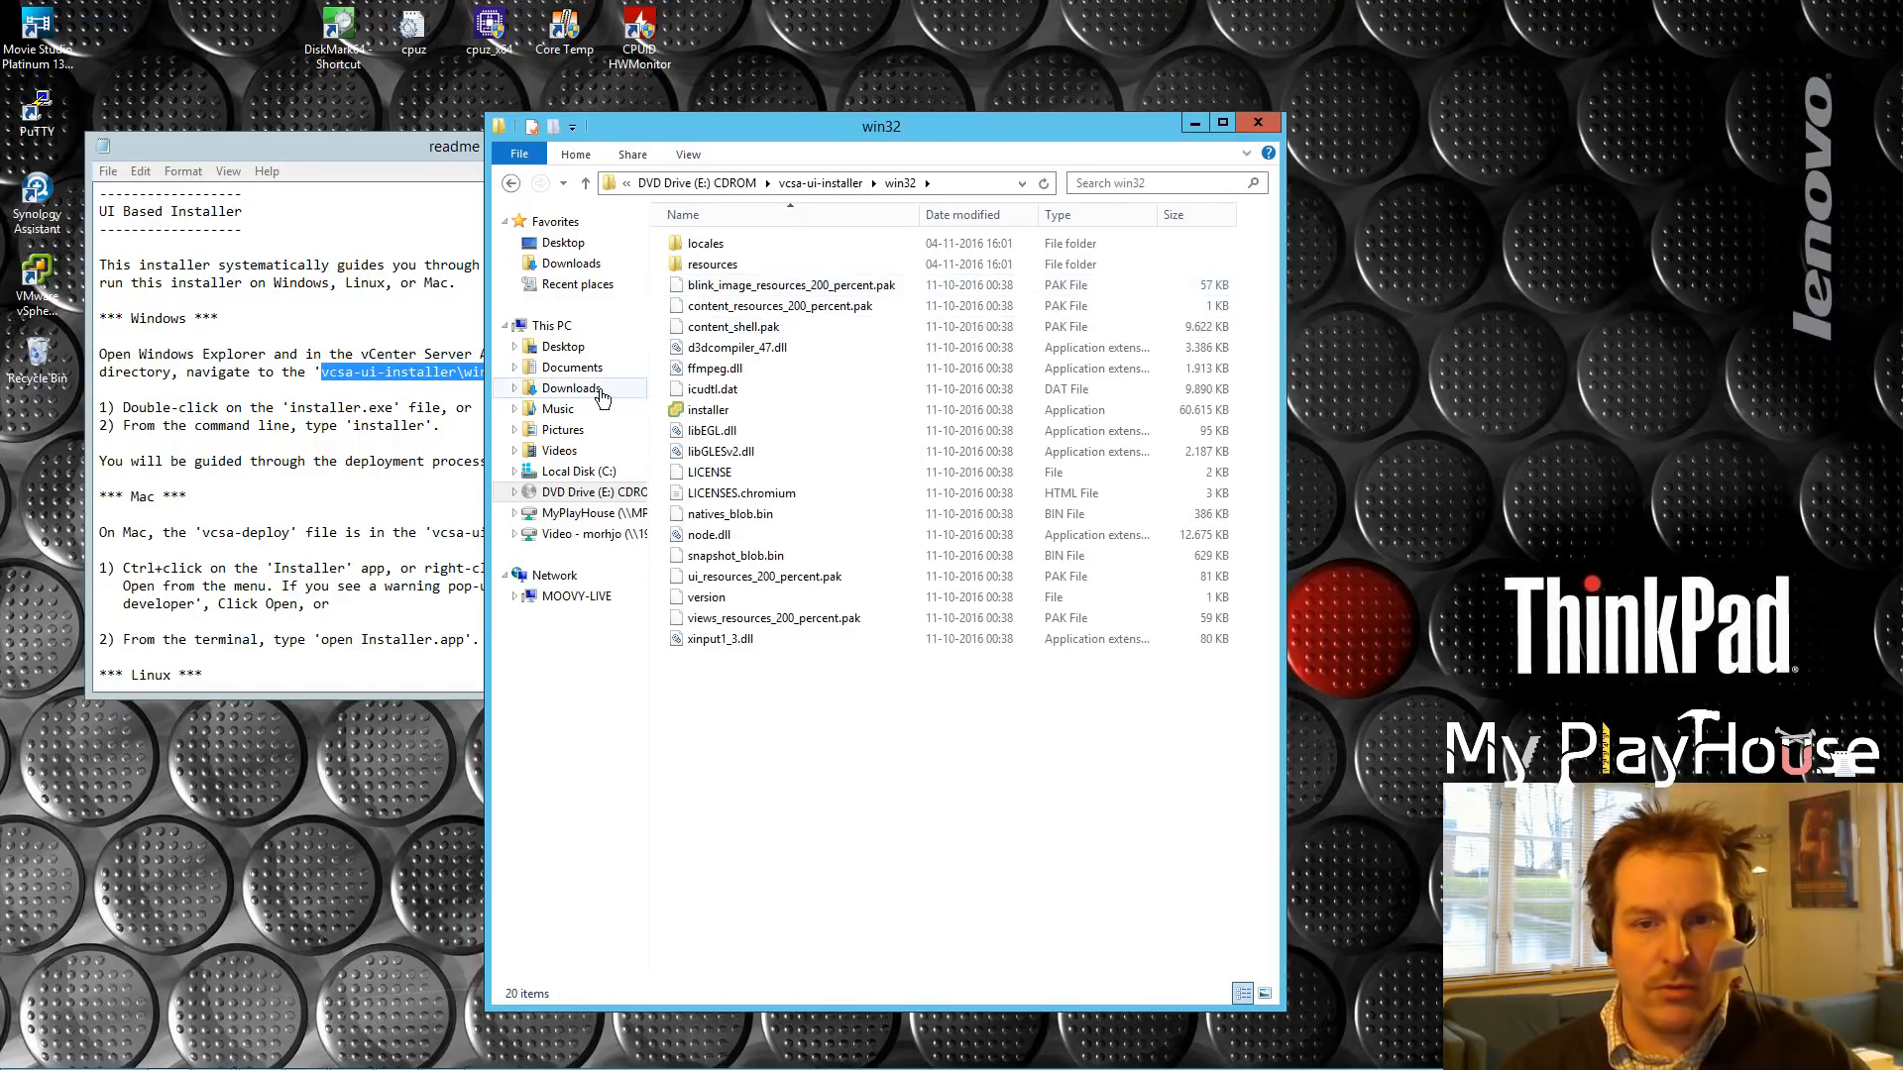
double_click(707, 412)
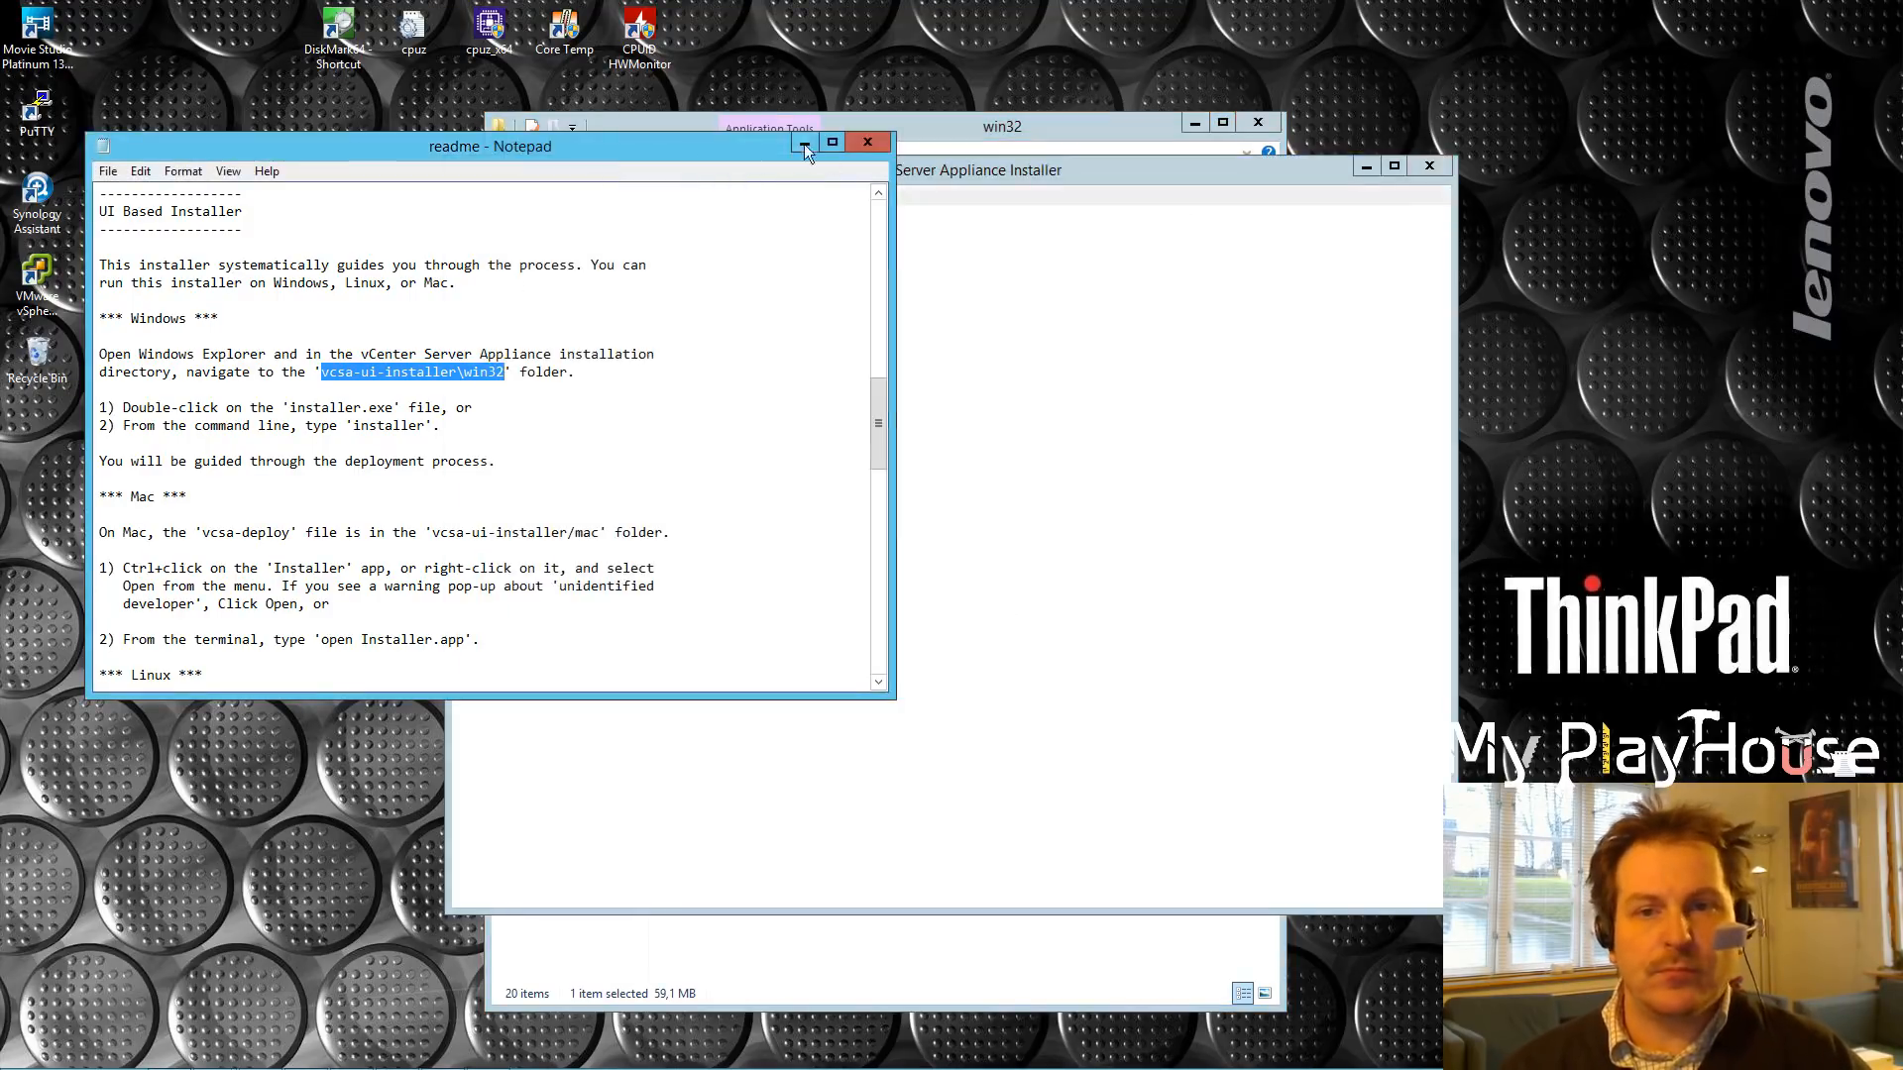
drag(807, 174, 717, 186)
Step: Choose Upgrade, accept the license agreement, and advance to Connect to source appliance
click(1193, 124)
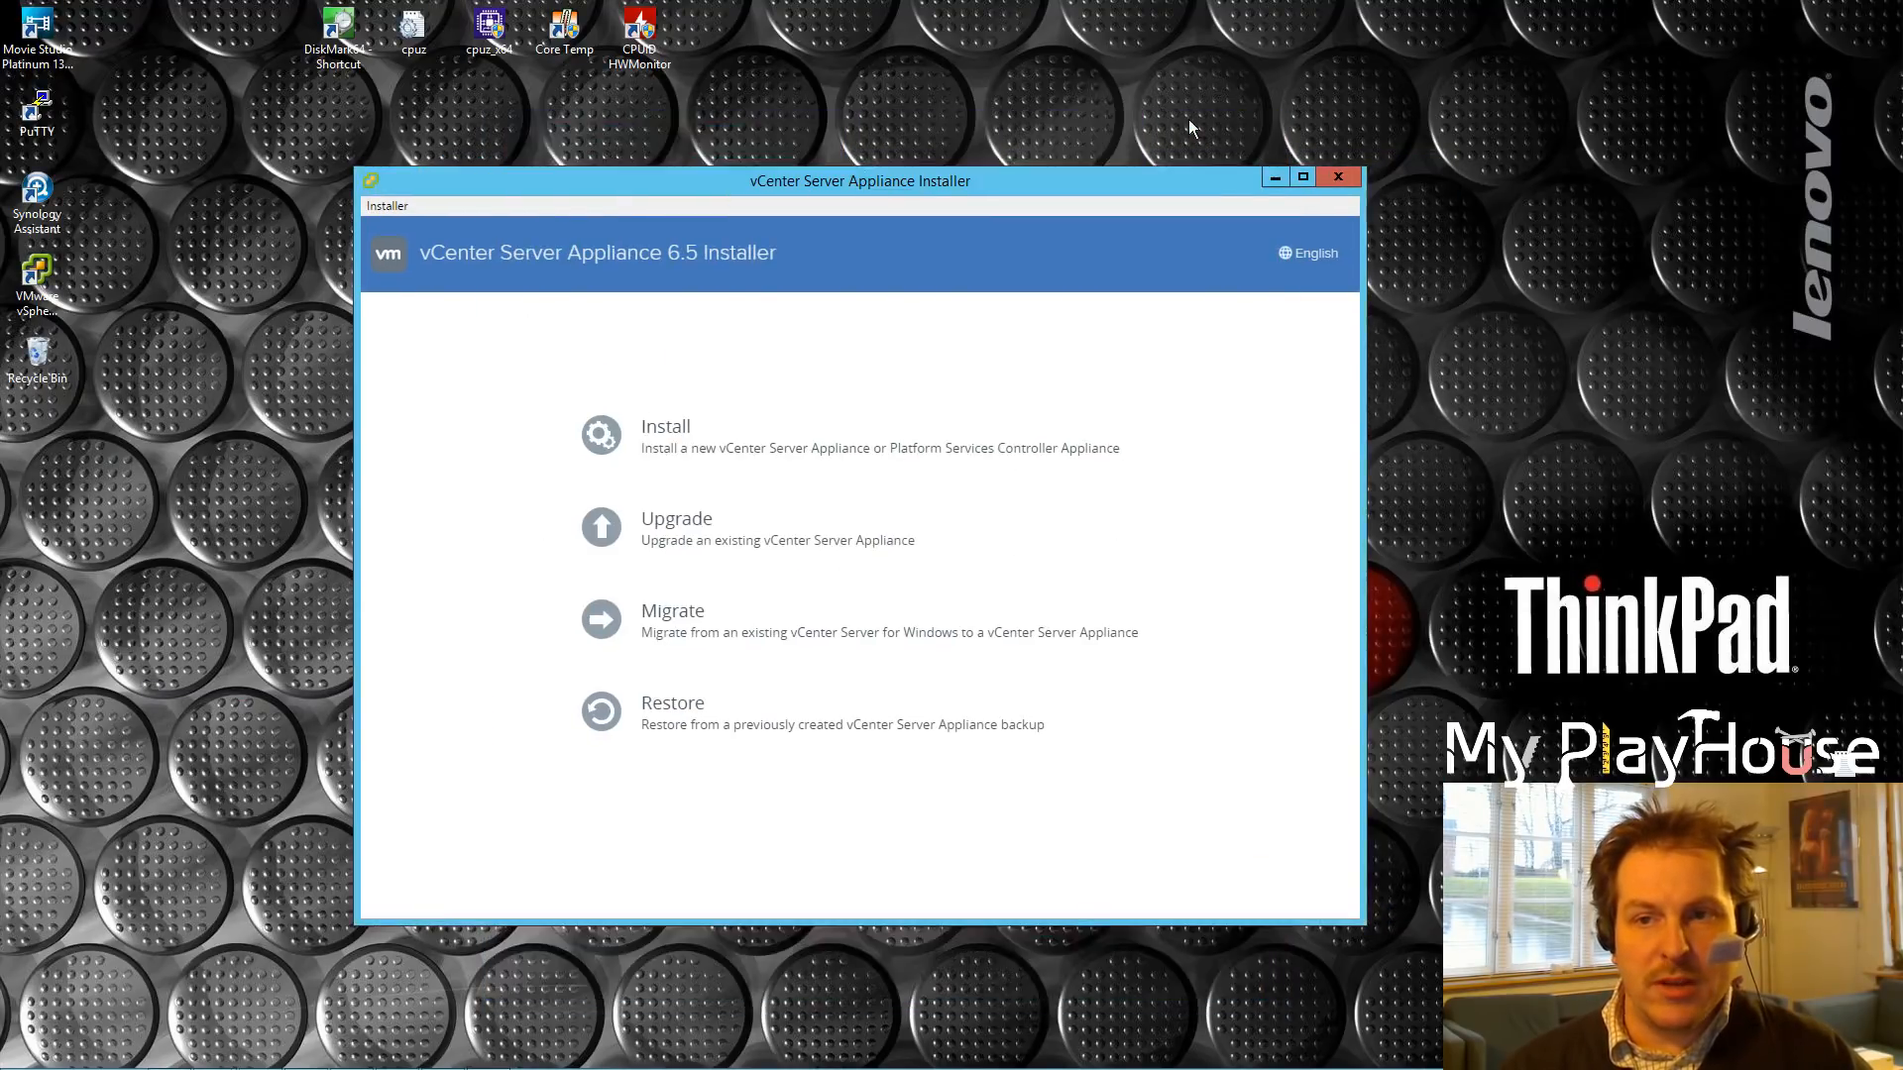
drag(1102, 183, 1073, 157)
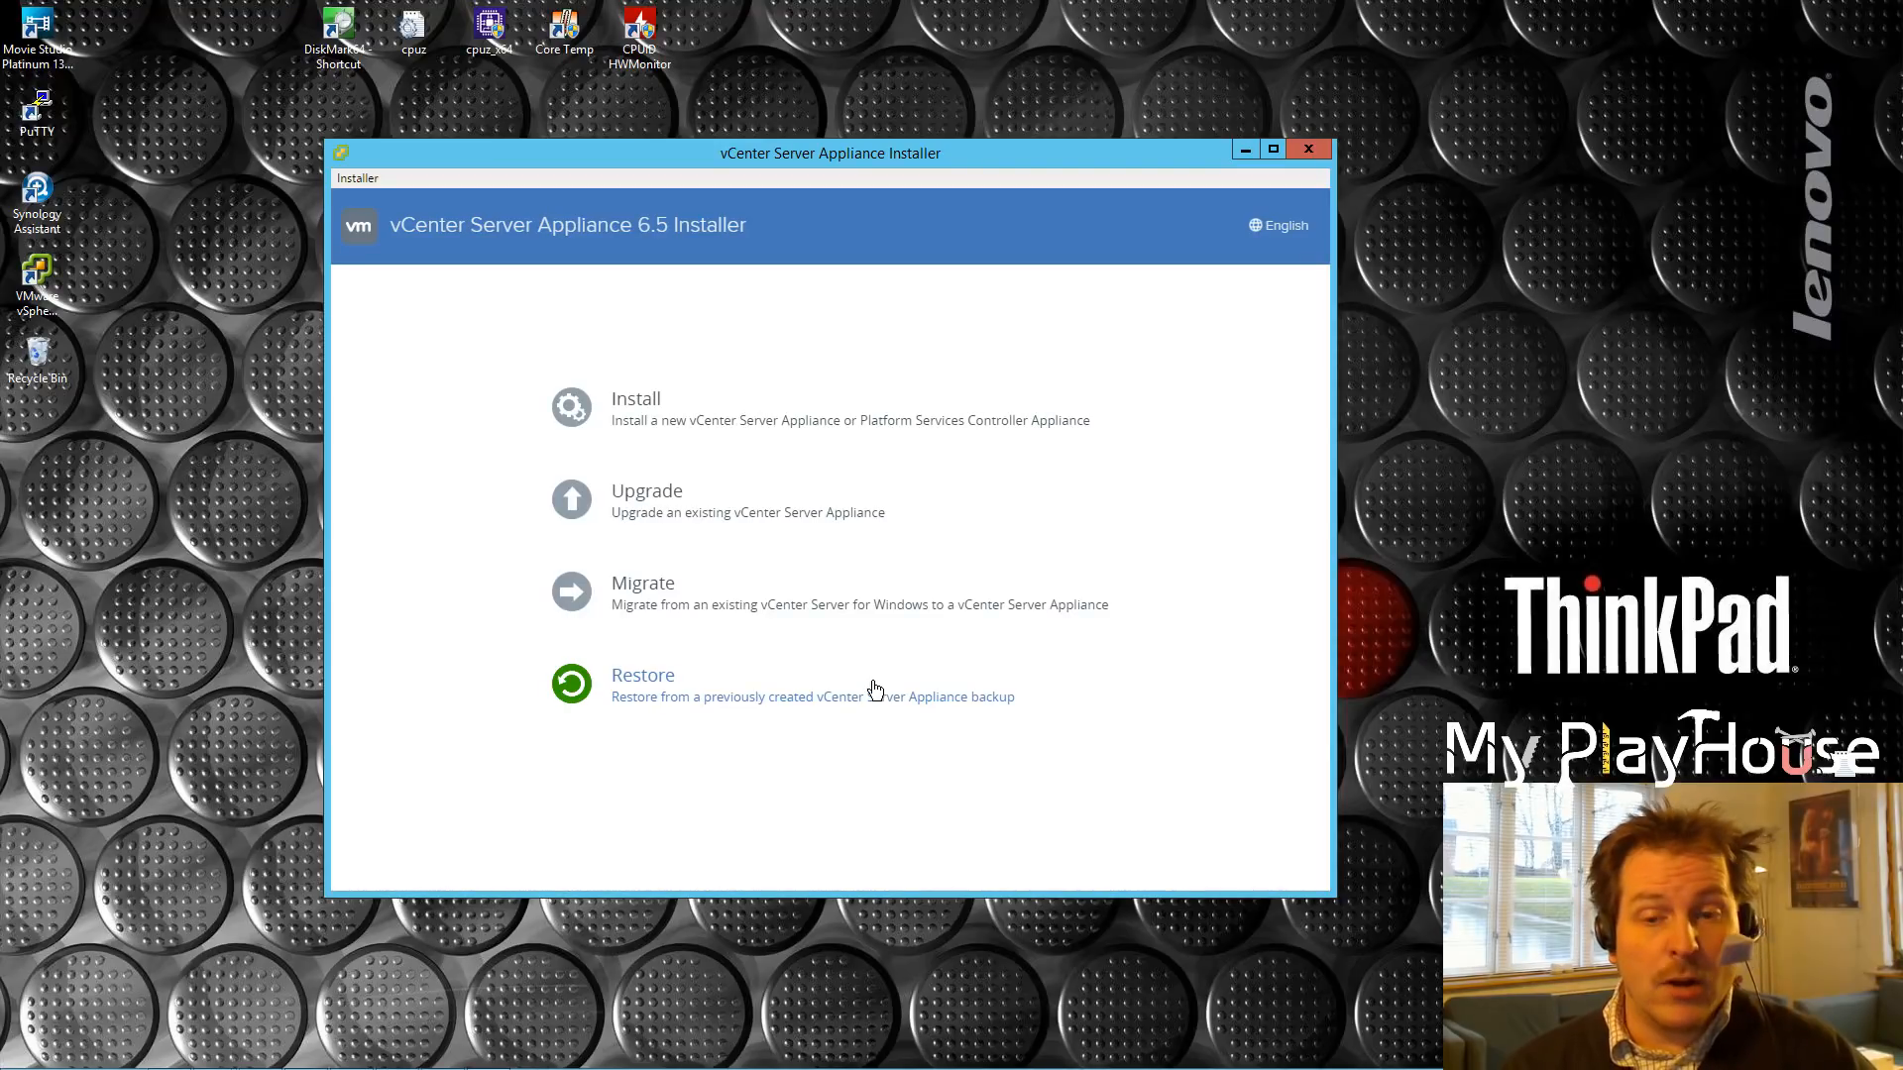
click(643, 505)
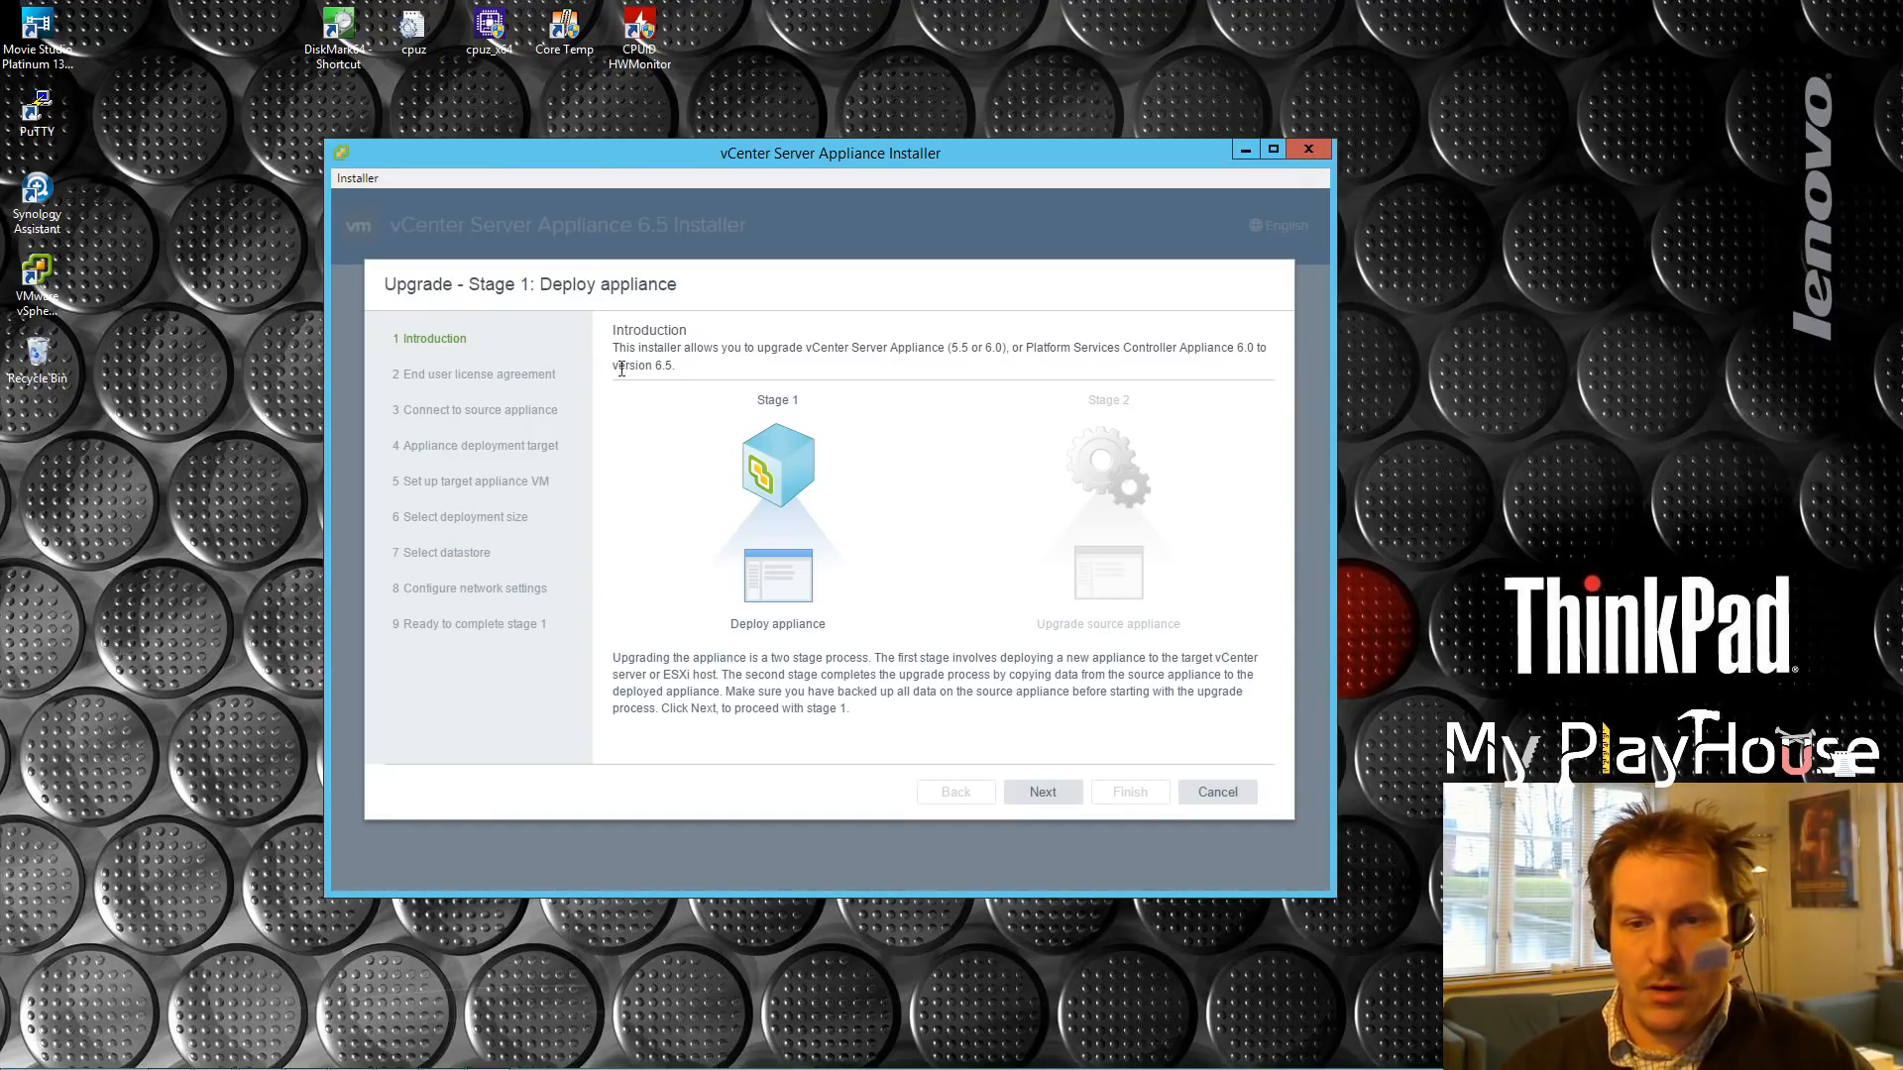
click(1046, 793)
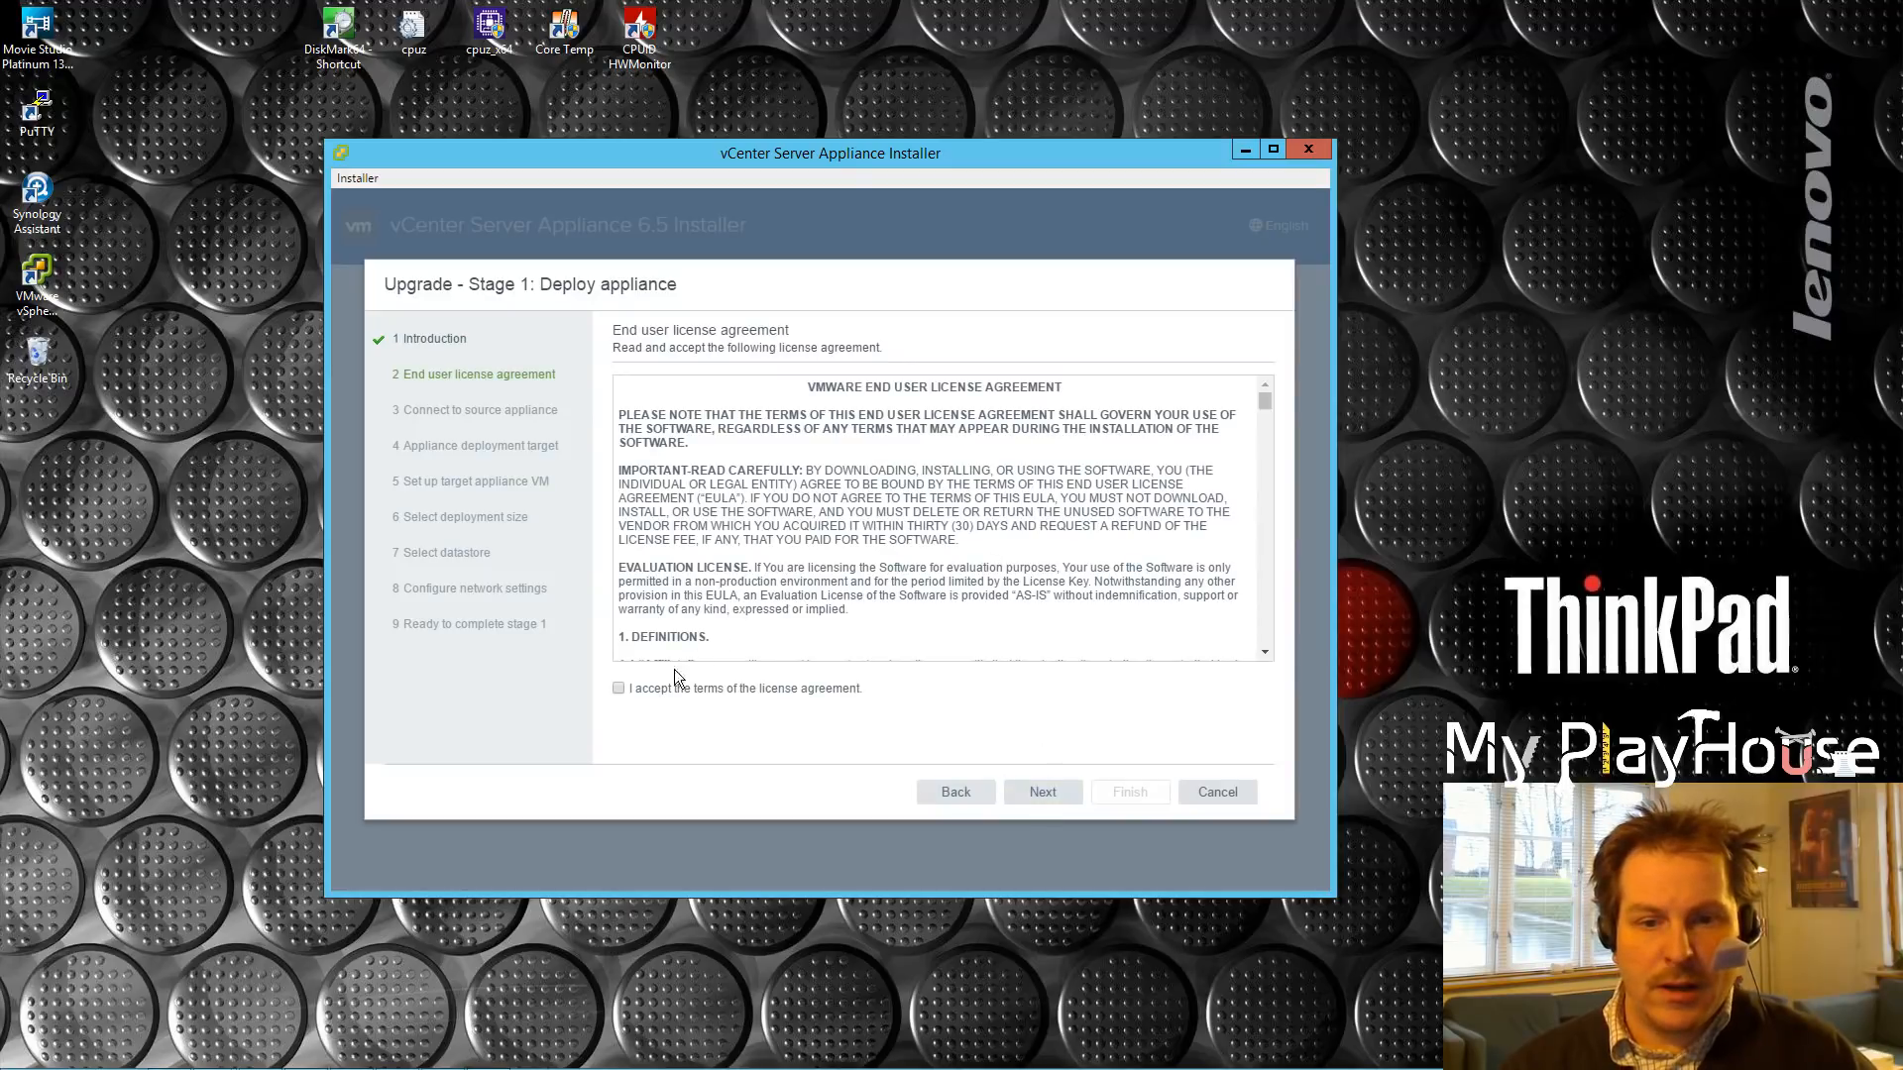
drag(1264, 406, 1262, 651)
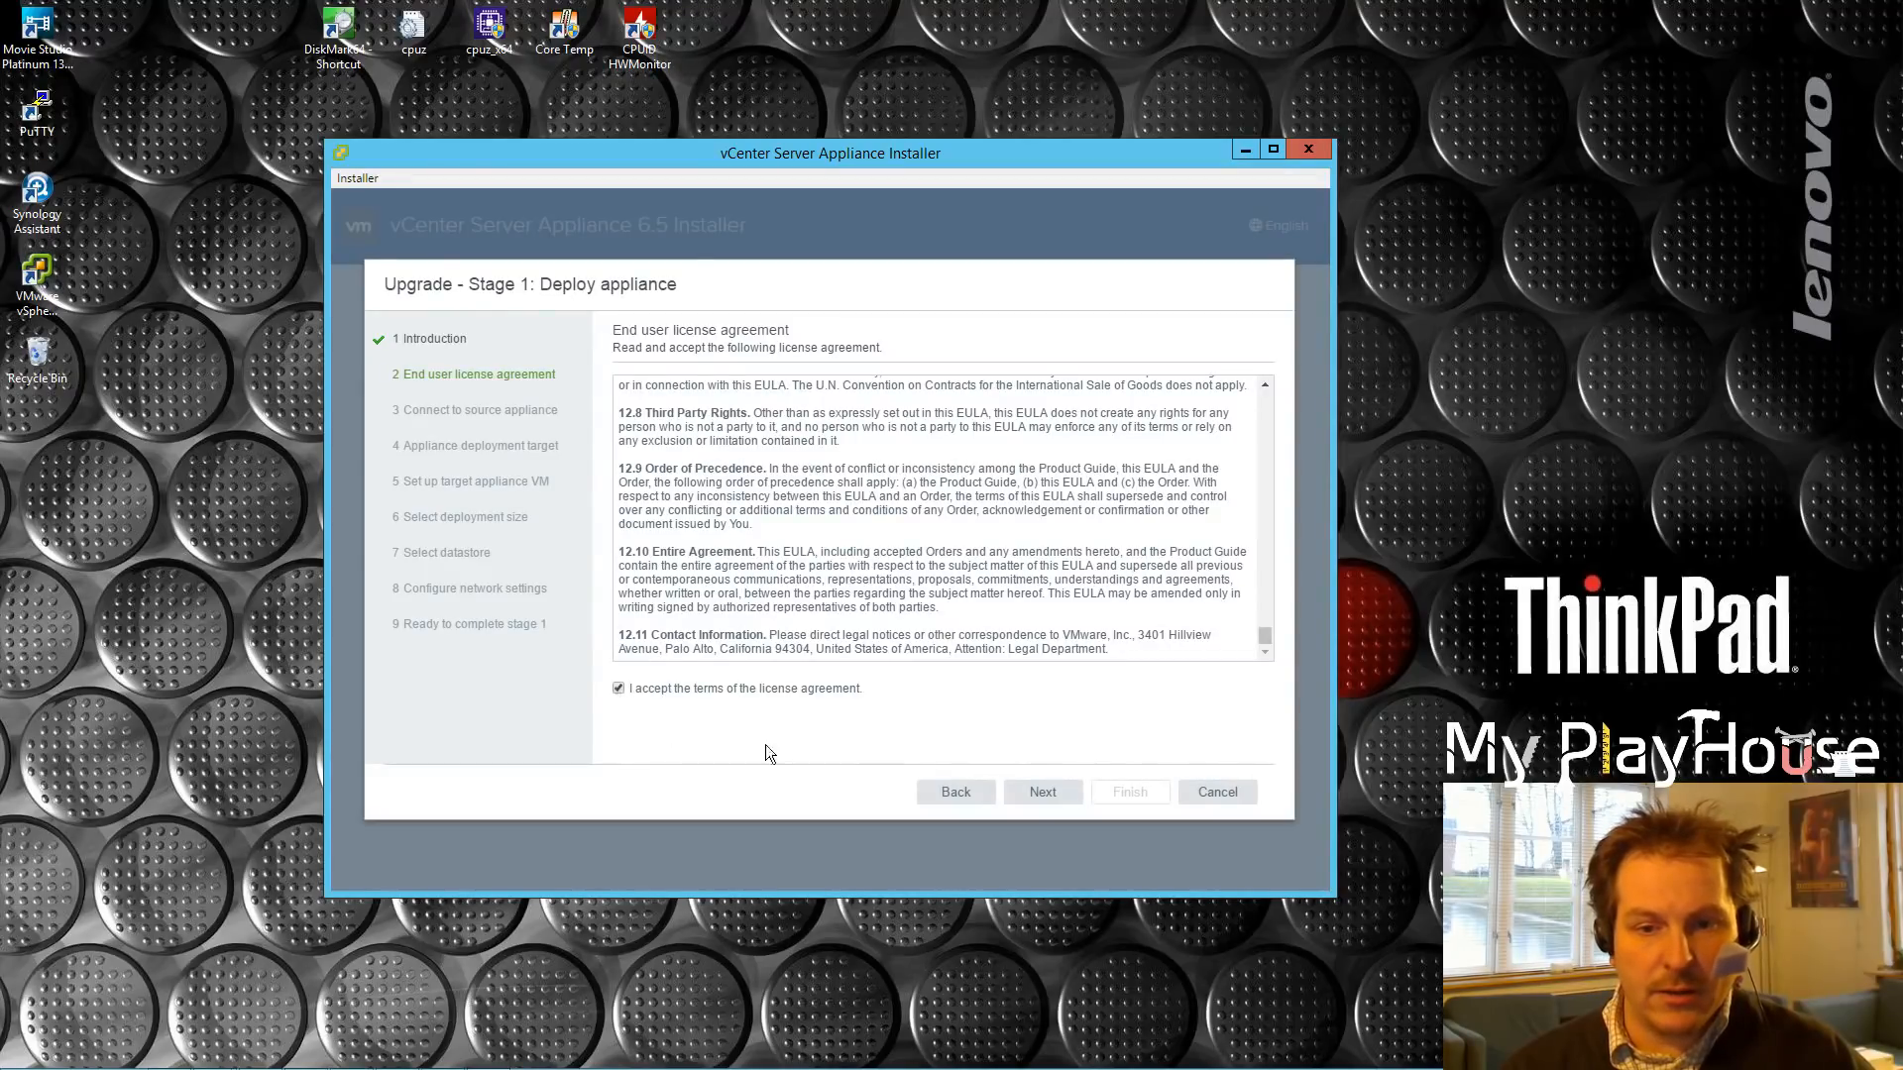
click(1042, 793)
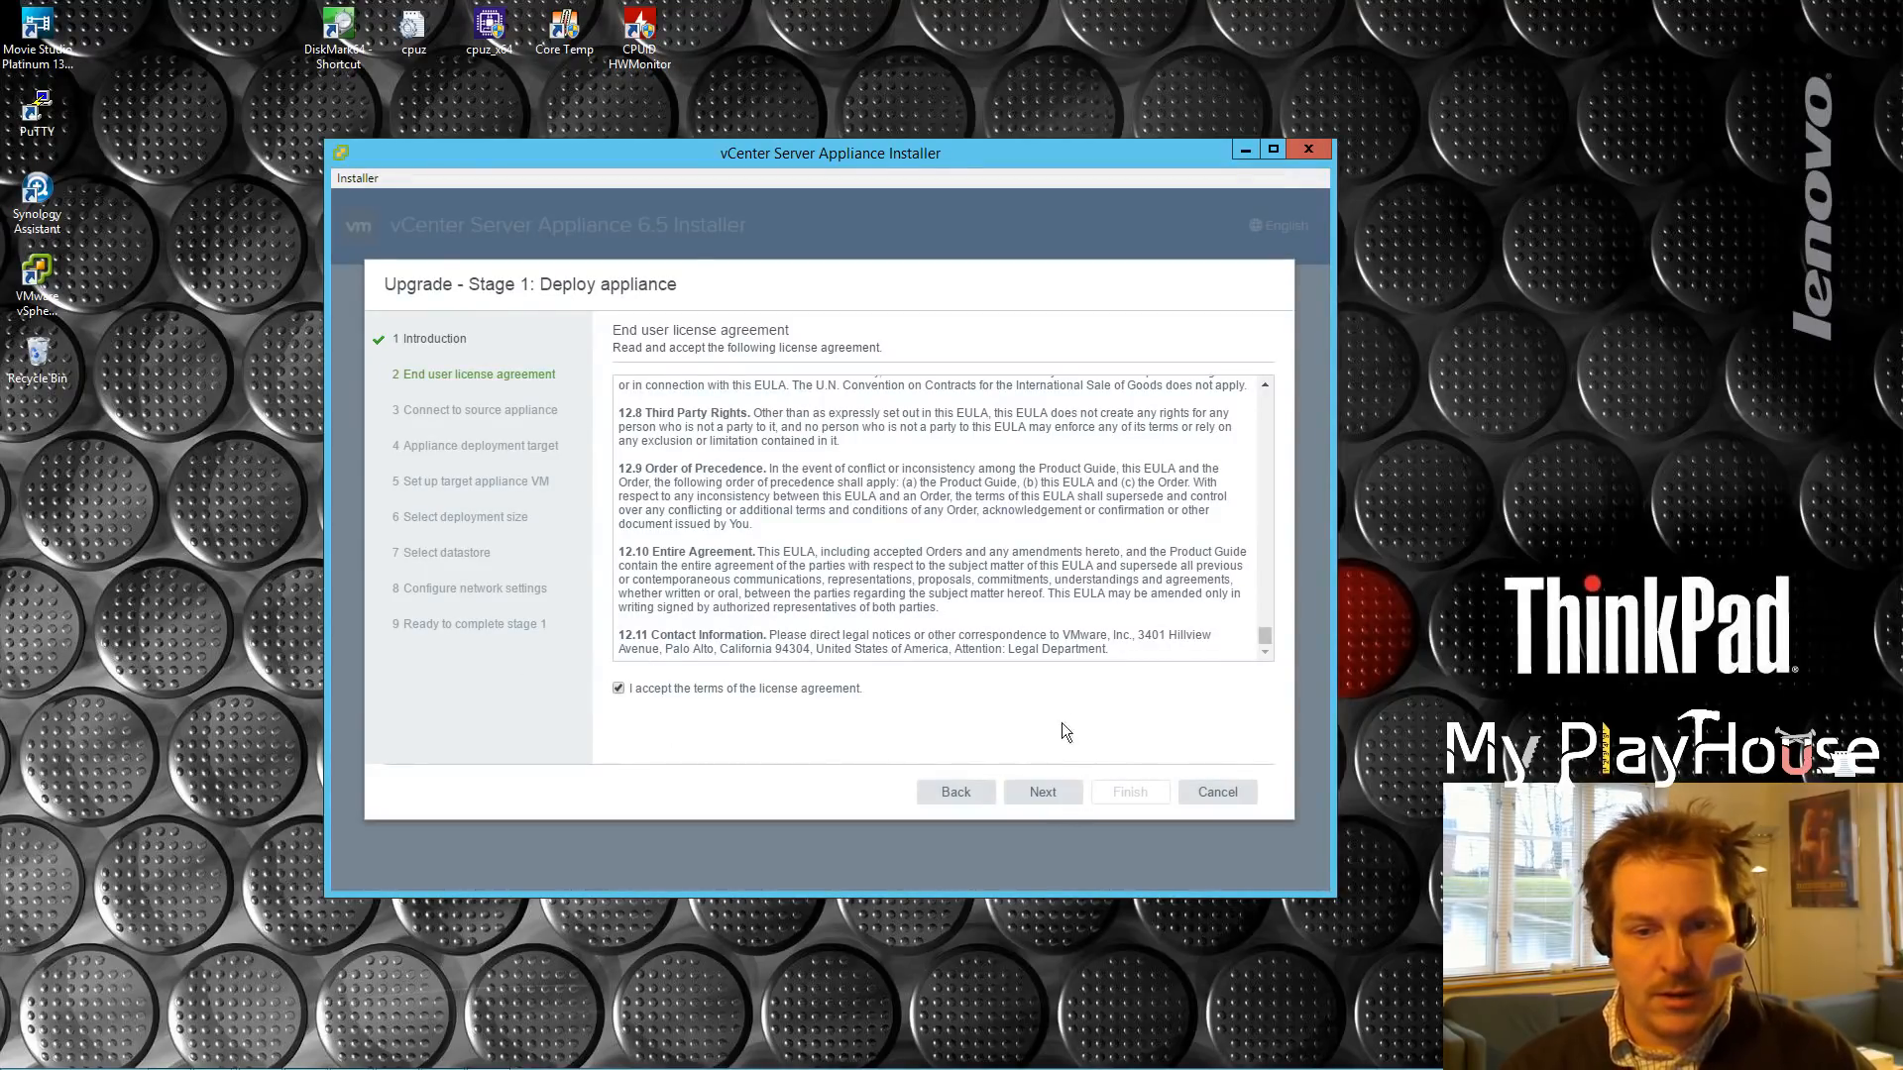
click(1043, 801)
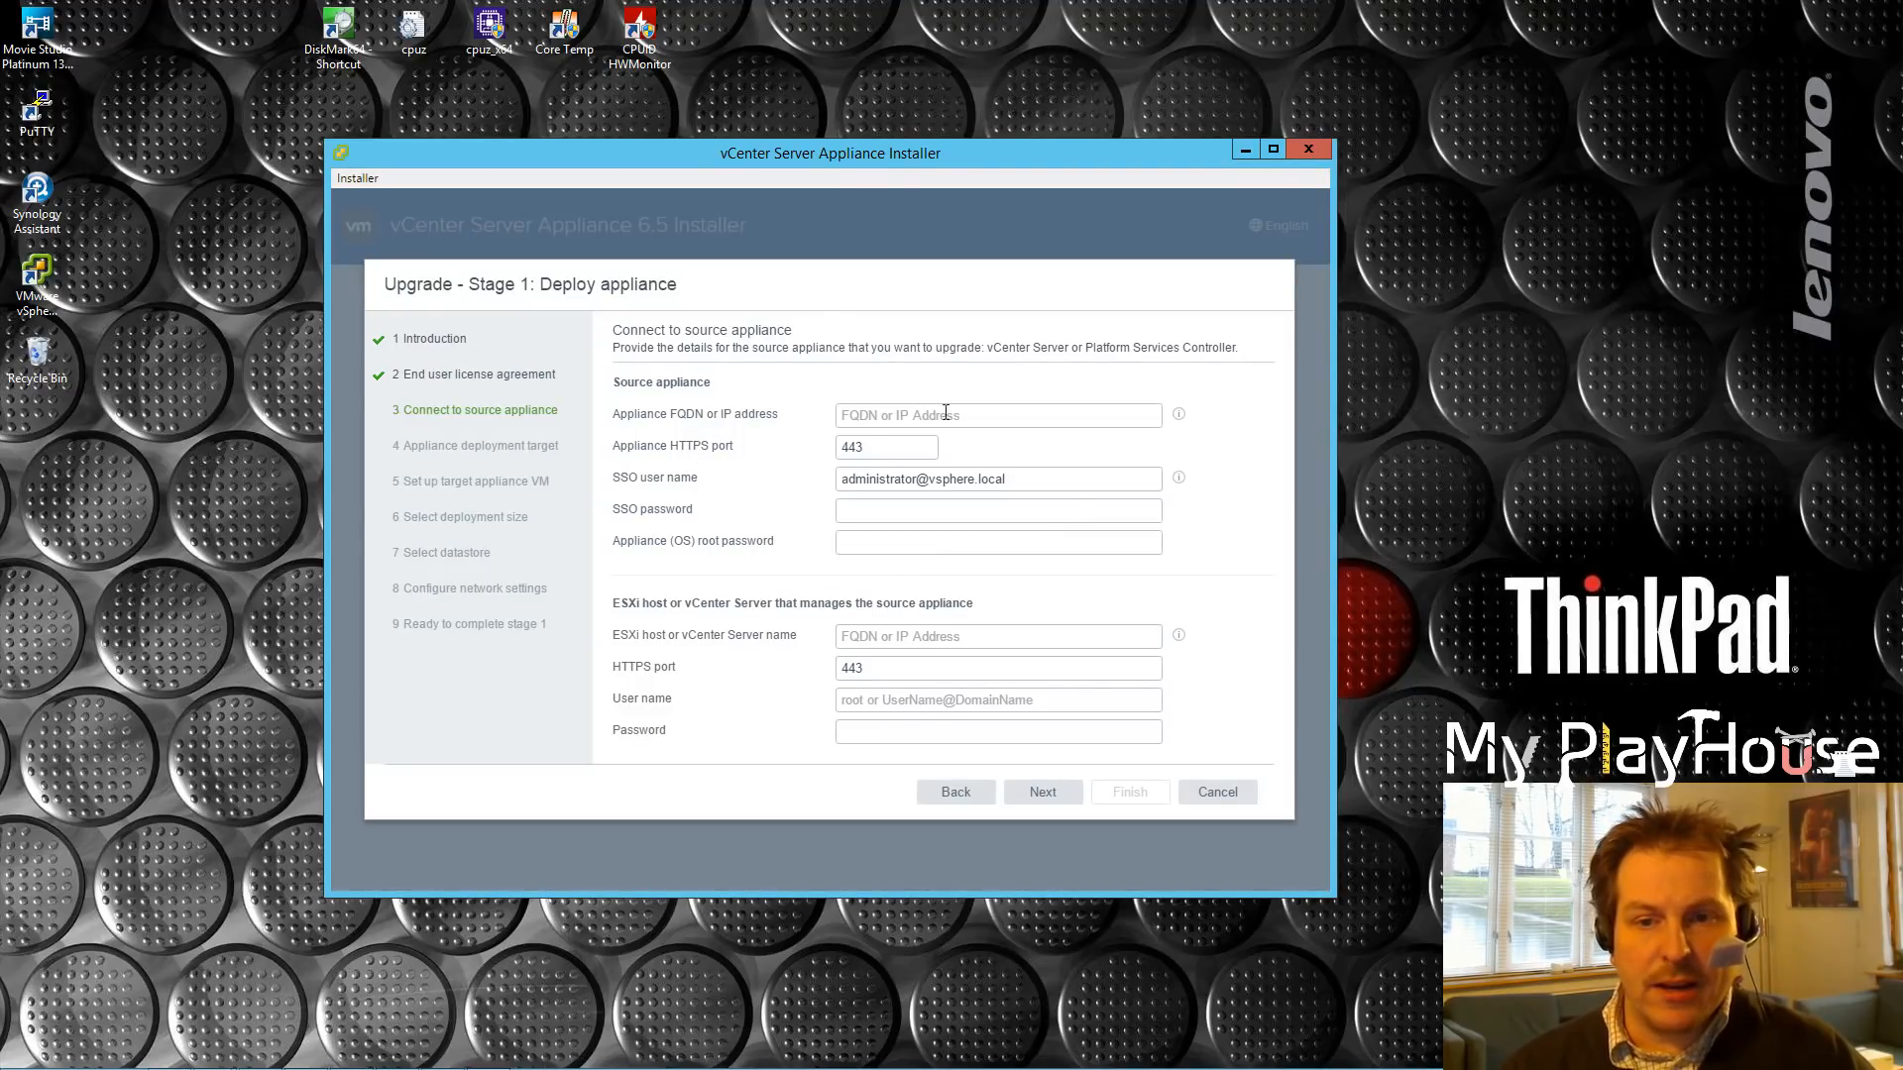
Step: Enter 192.192.1.60 as the source appliance address, then check details in the Web Client
click(985, 415)
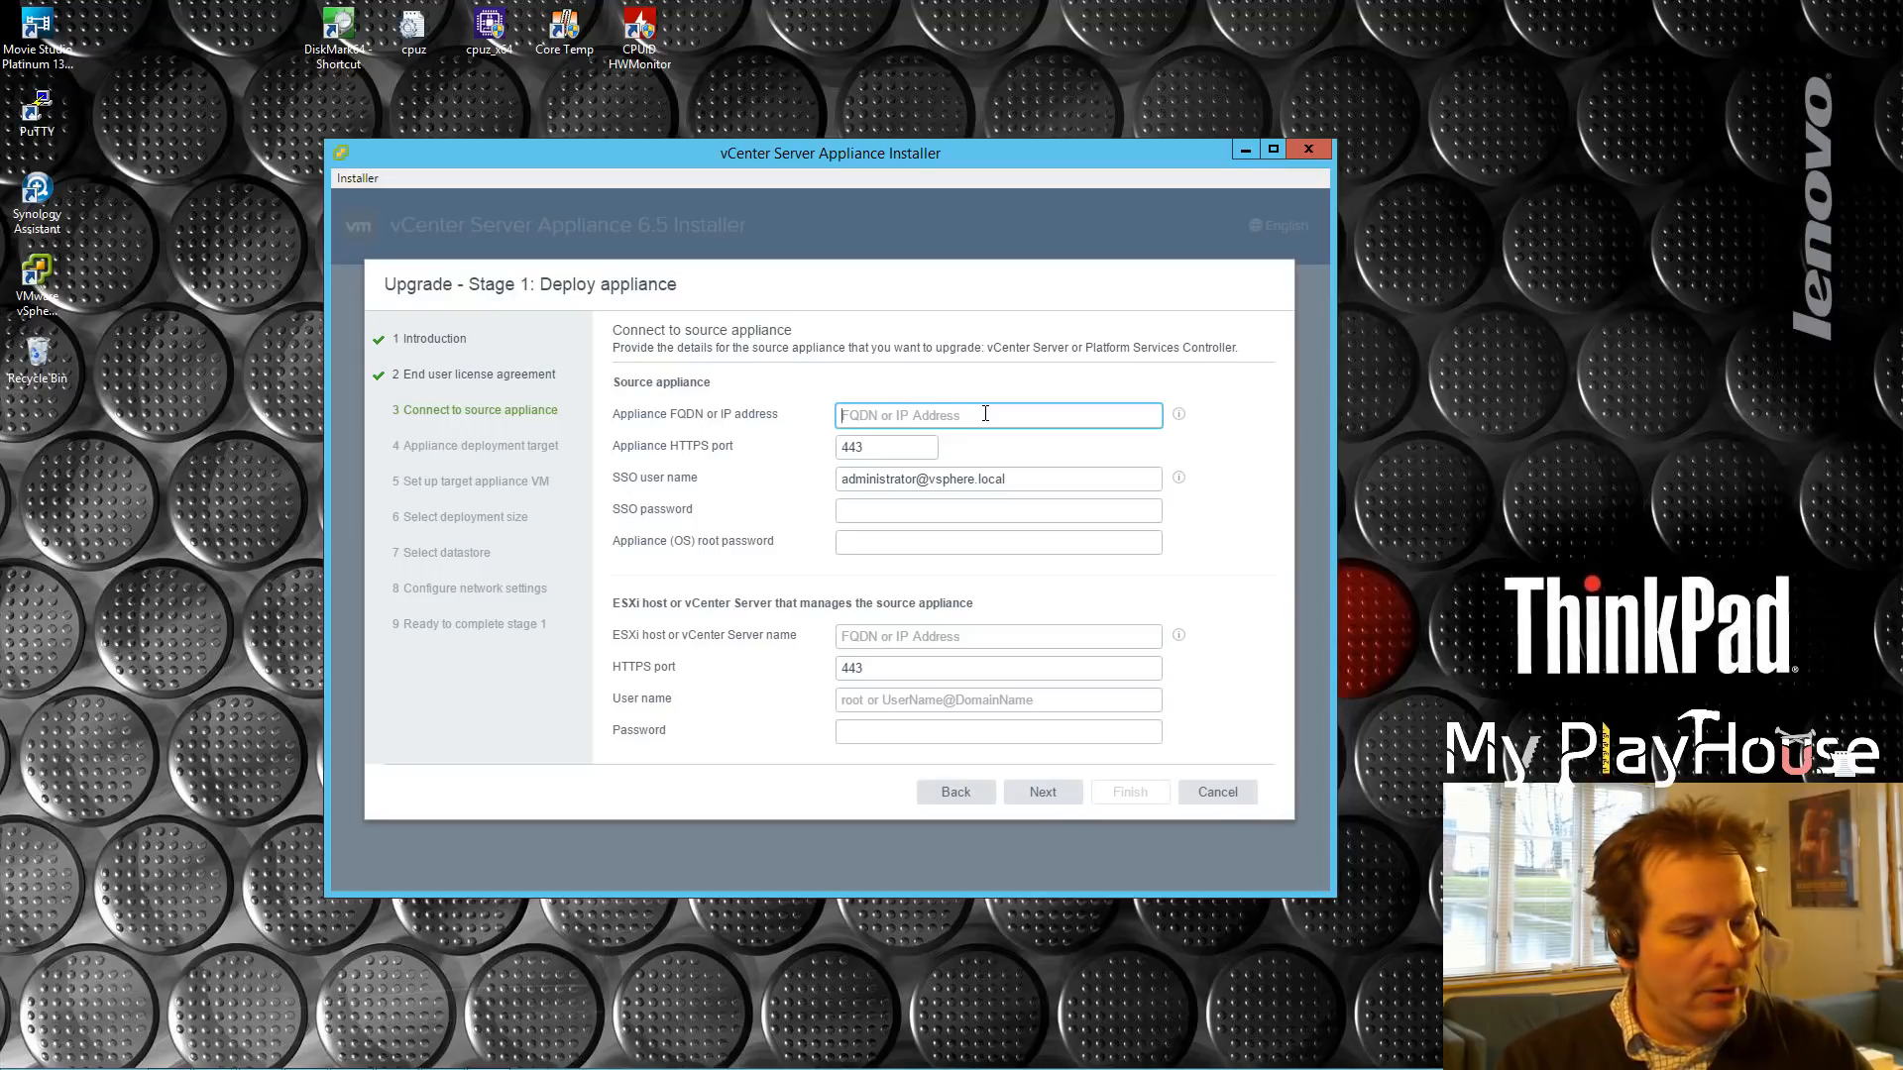
text(192.)
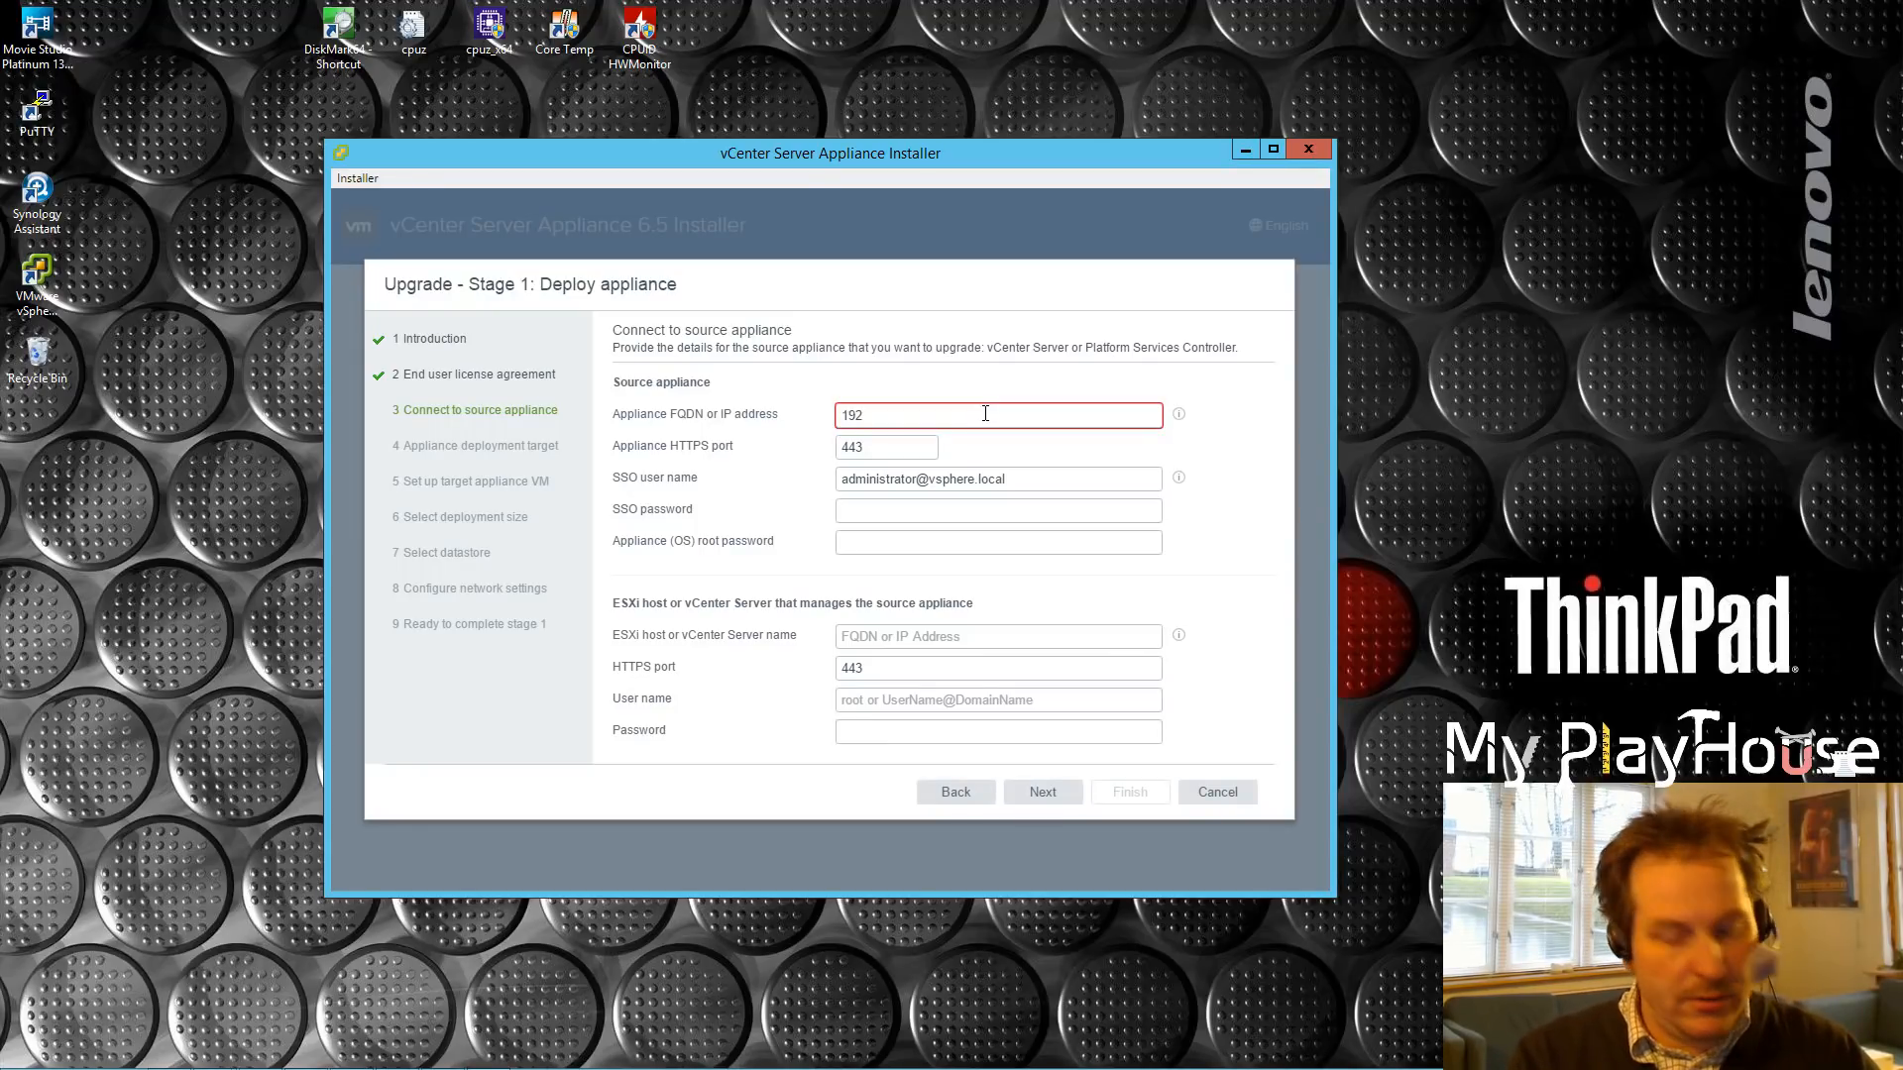
text(192.1.60)
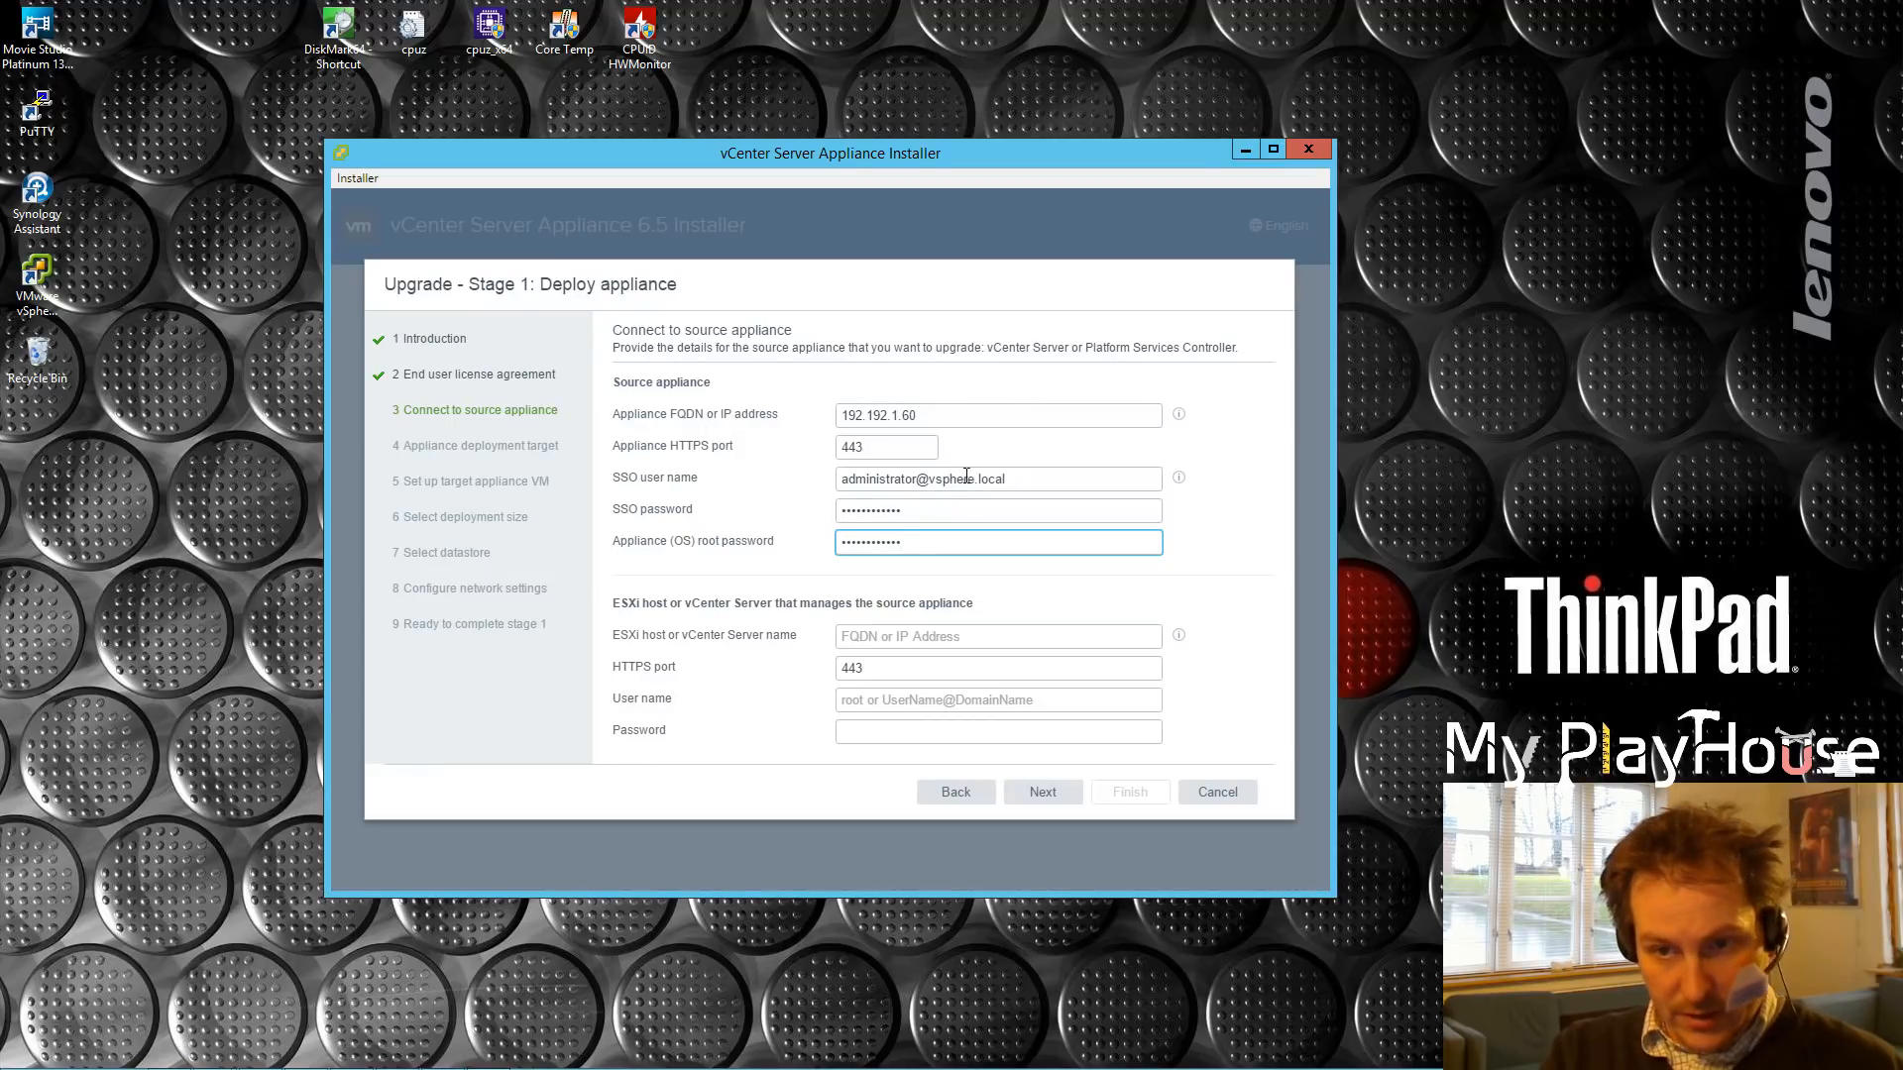
mouse_move(411, 1041)
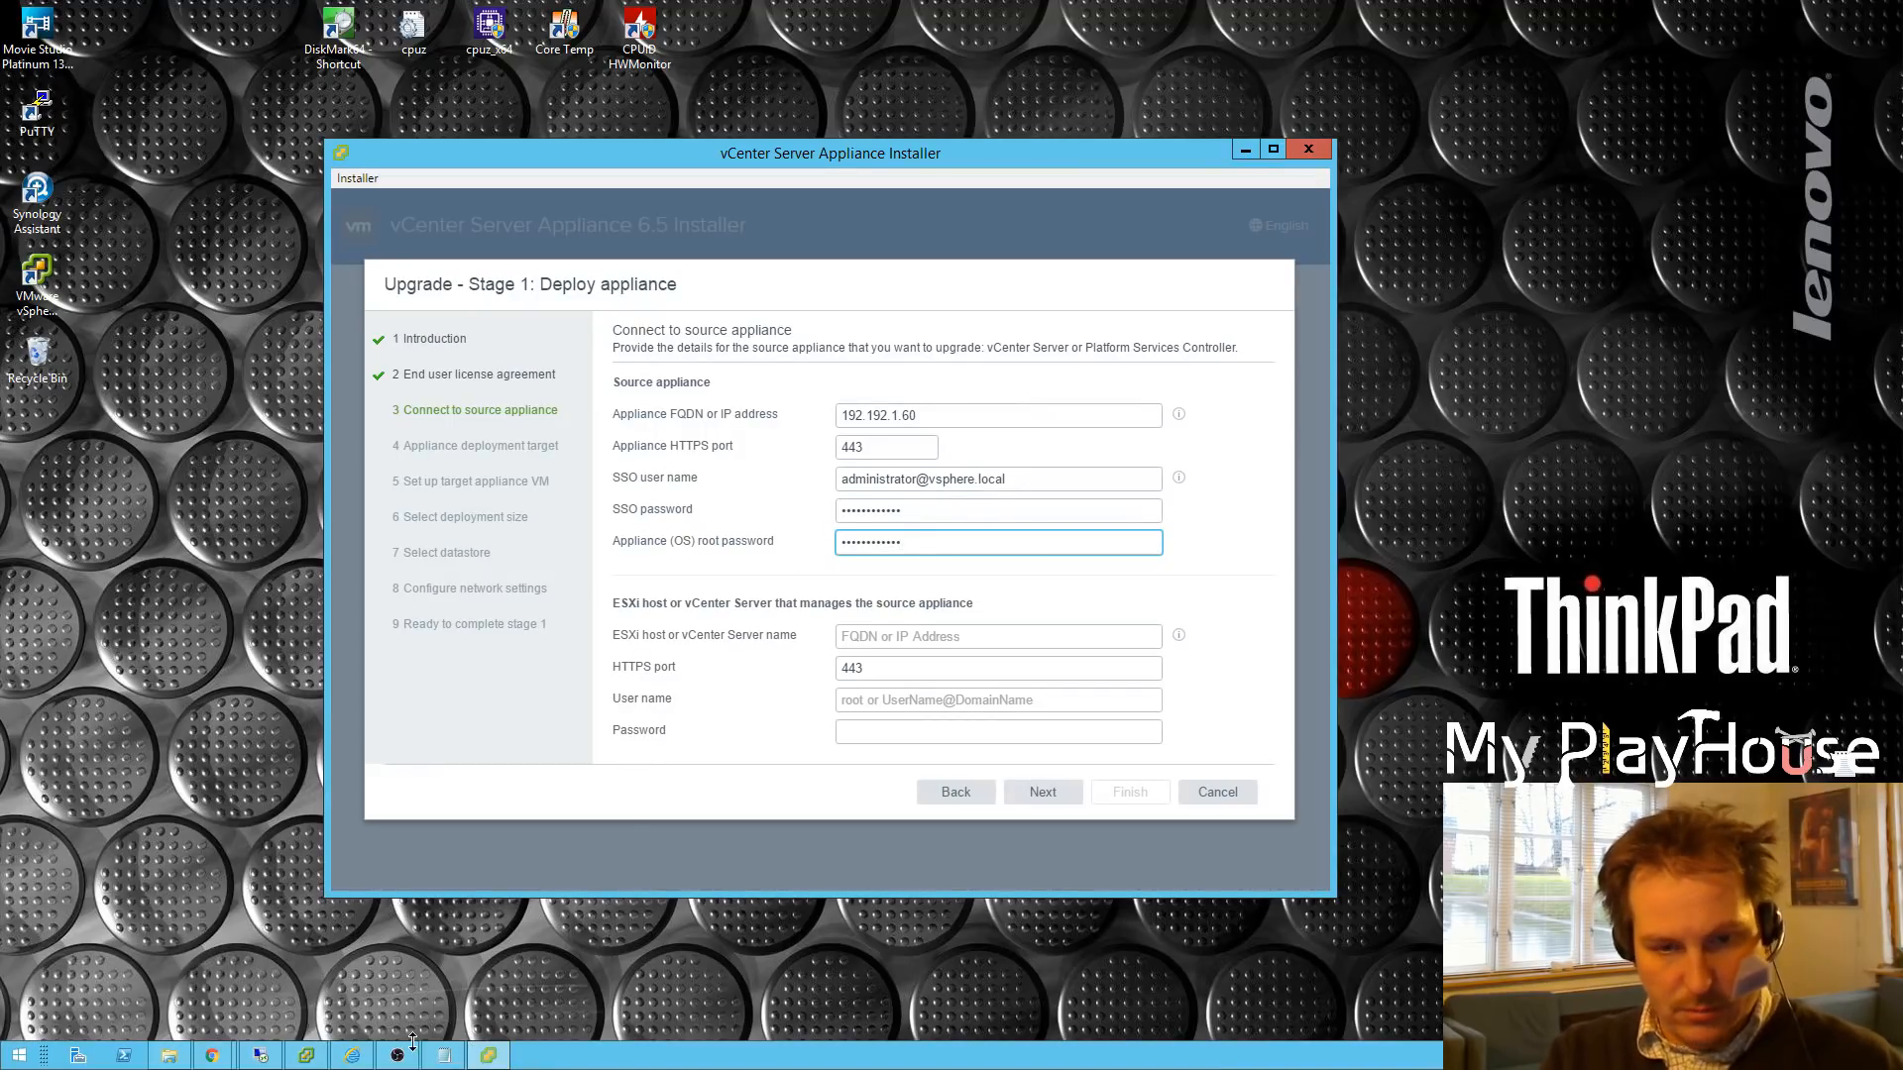
click(349, 1055)
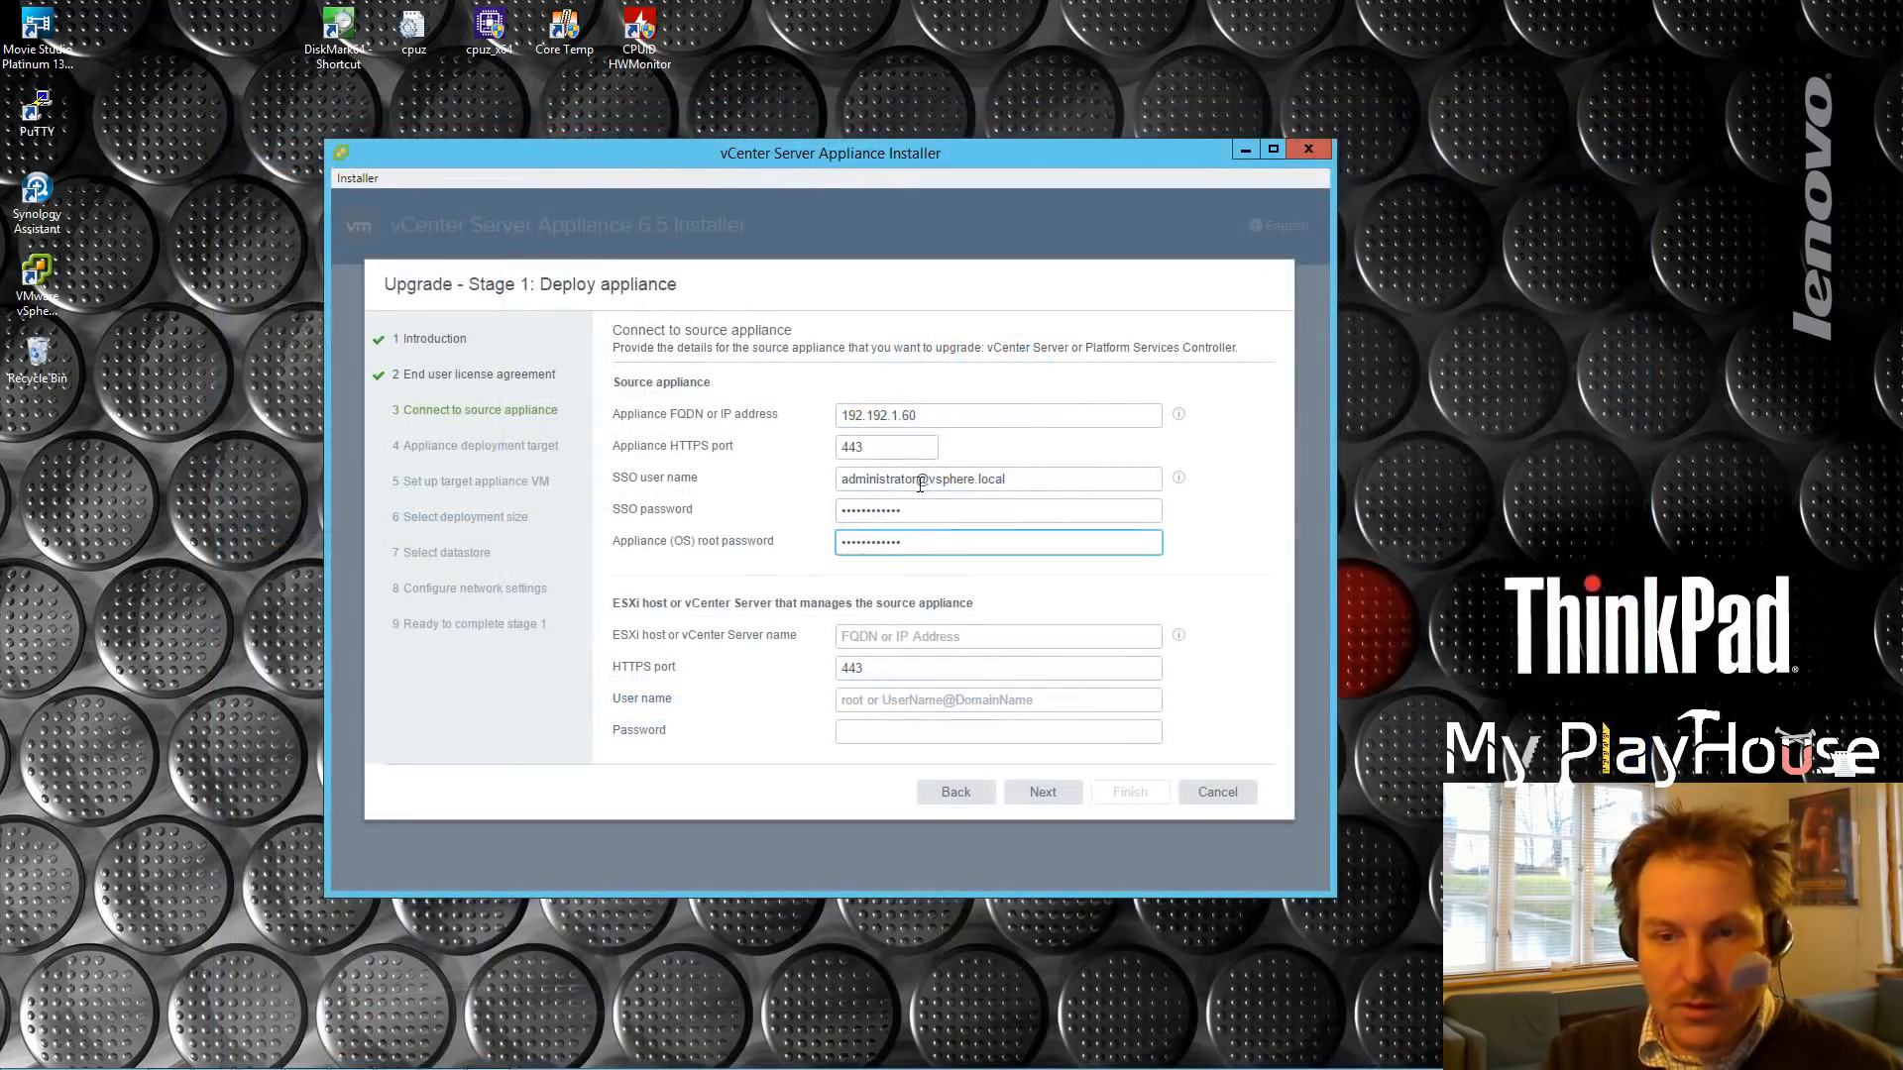
Step: Change the SSO user name's domain to LTV.LOCAL, matching the Web Client login domain
drag(927, 478, 973, 482)
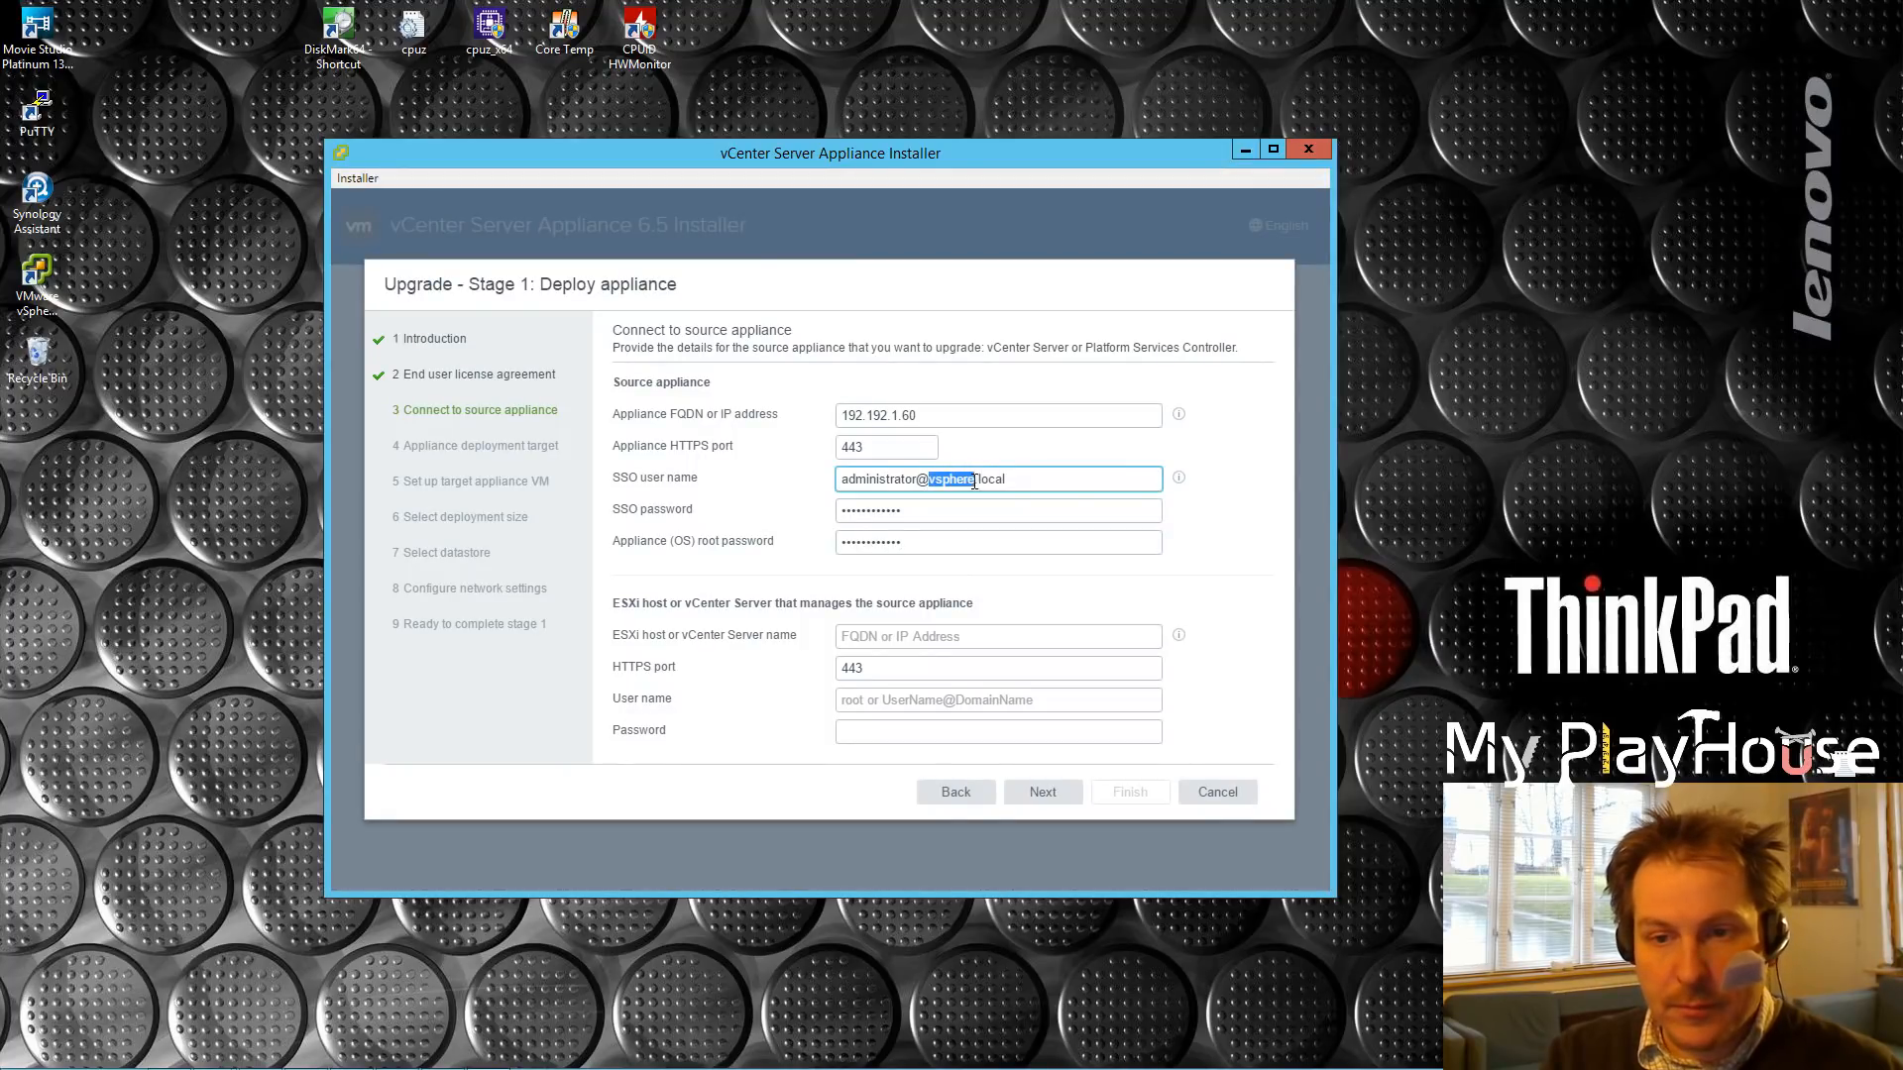
text(LTV)
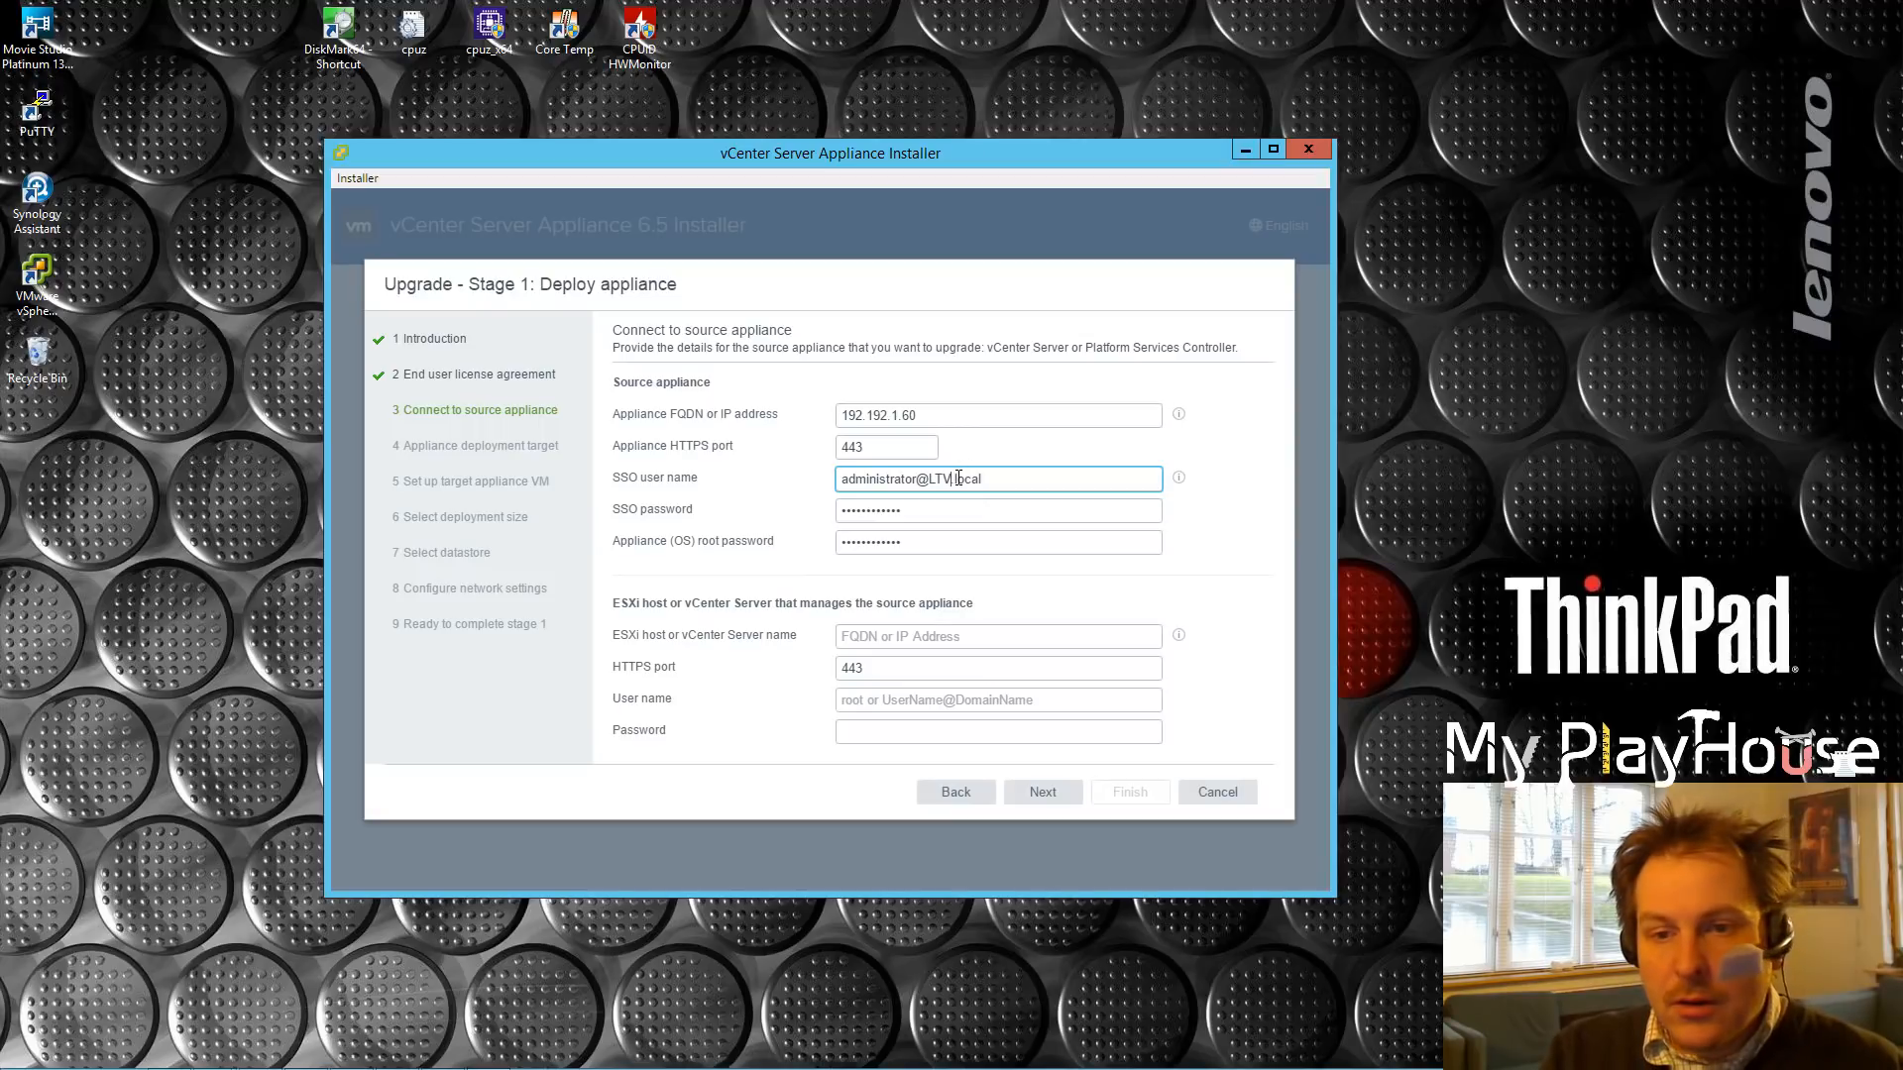
drag(956, 478, 978, 479)
text(LO)
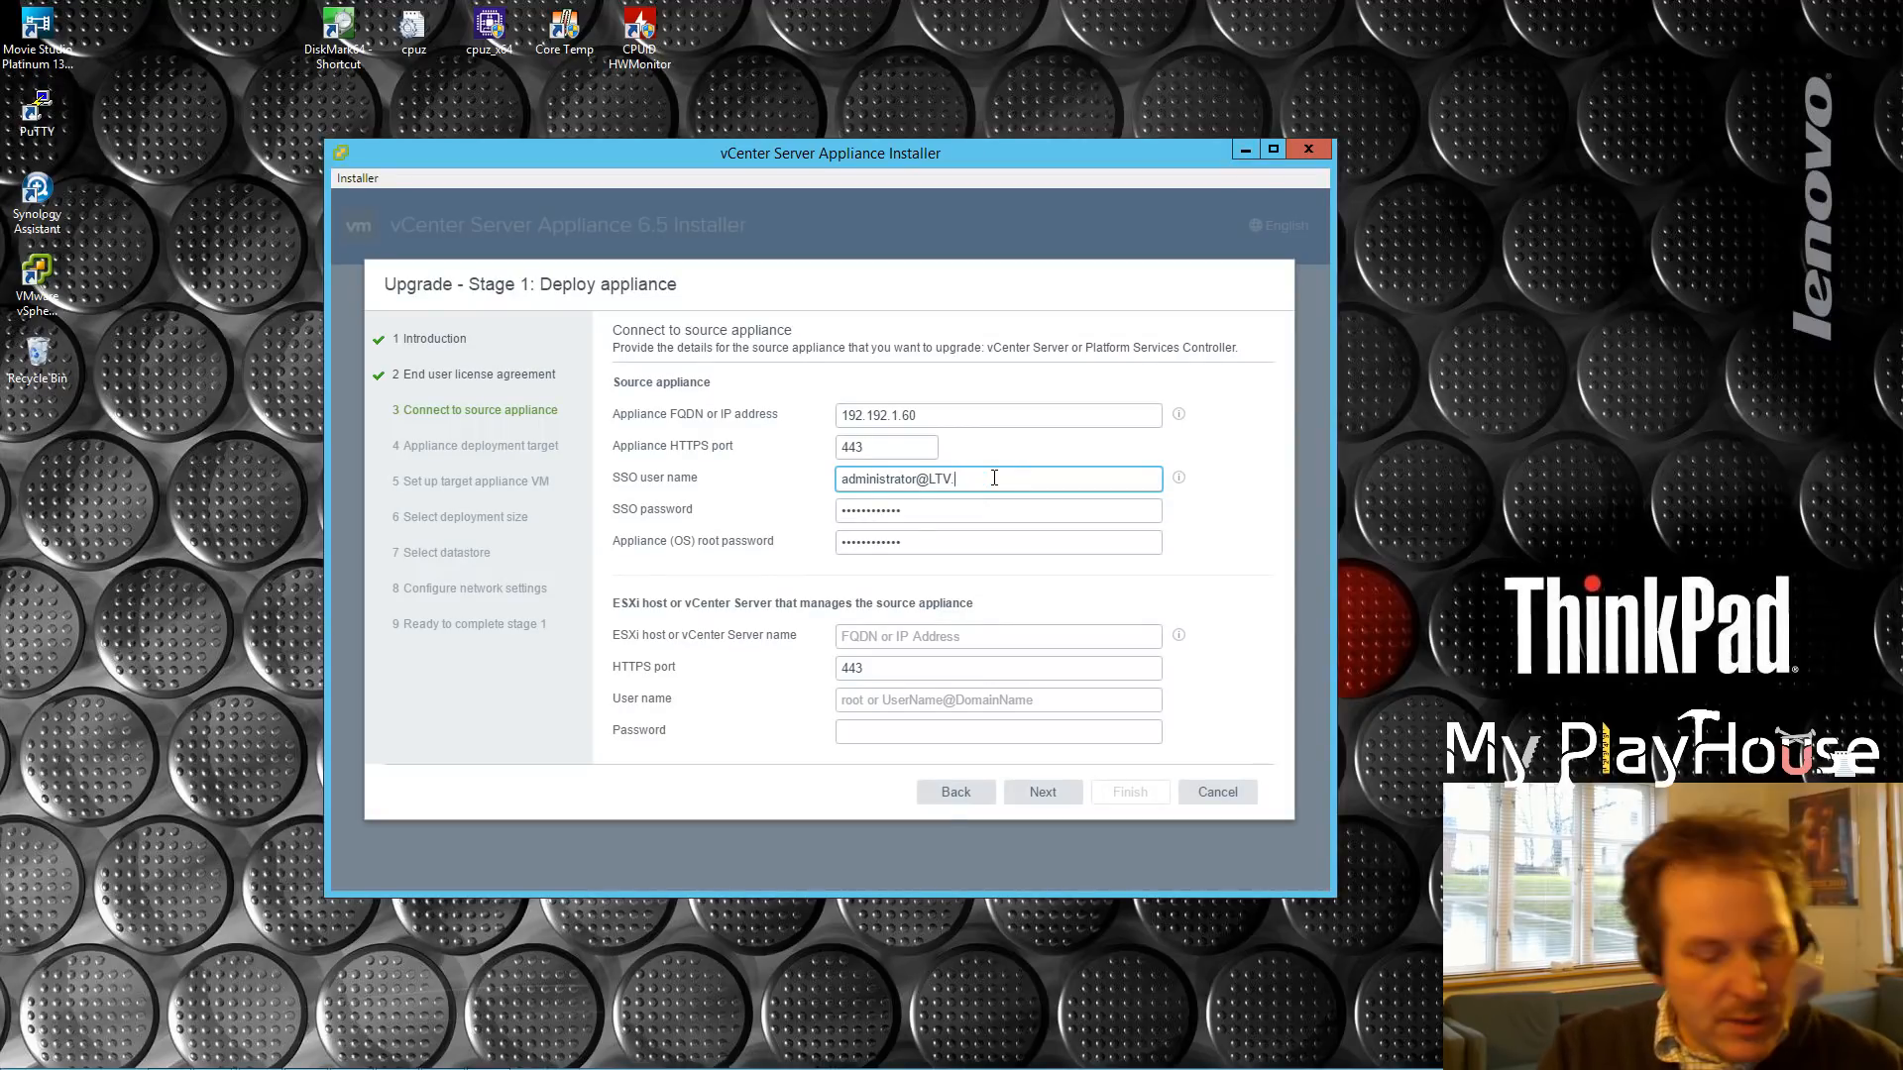
text(CAL)
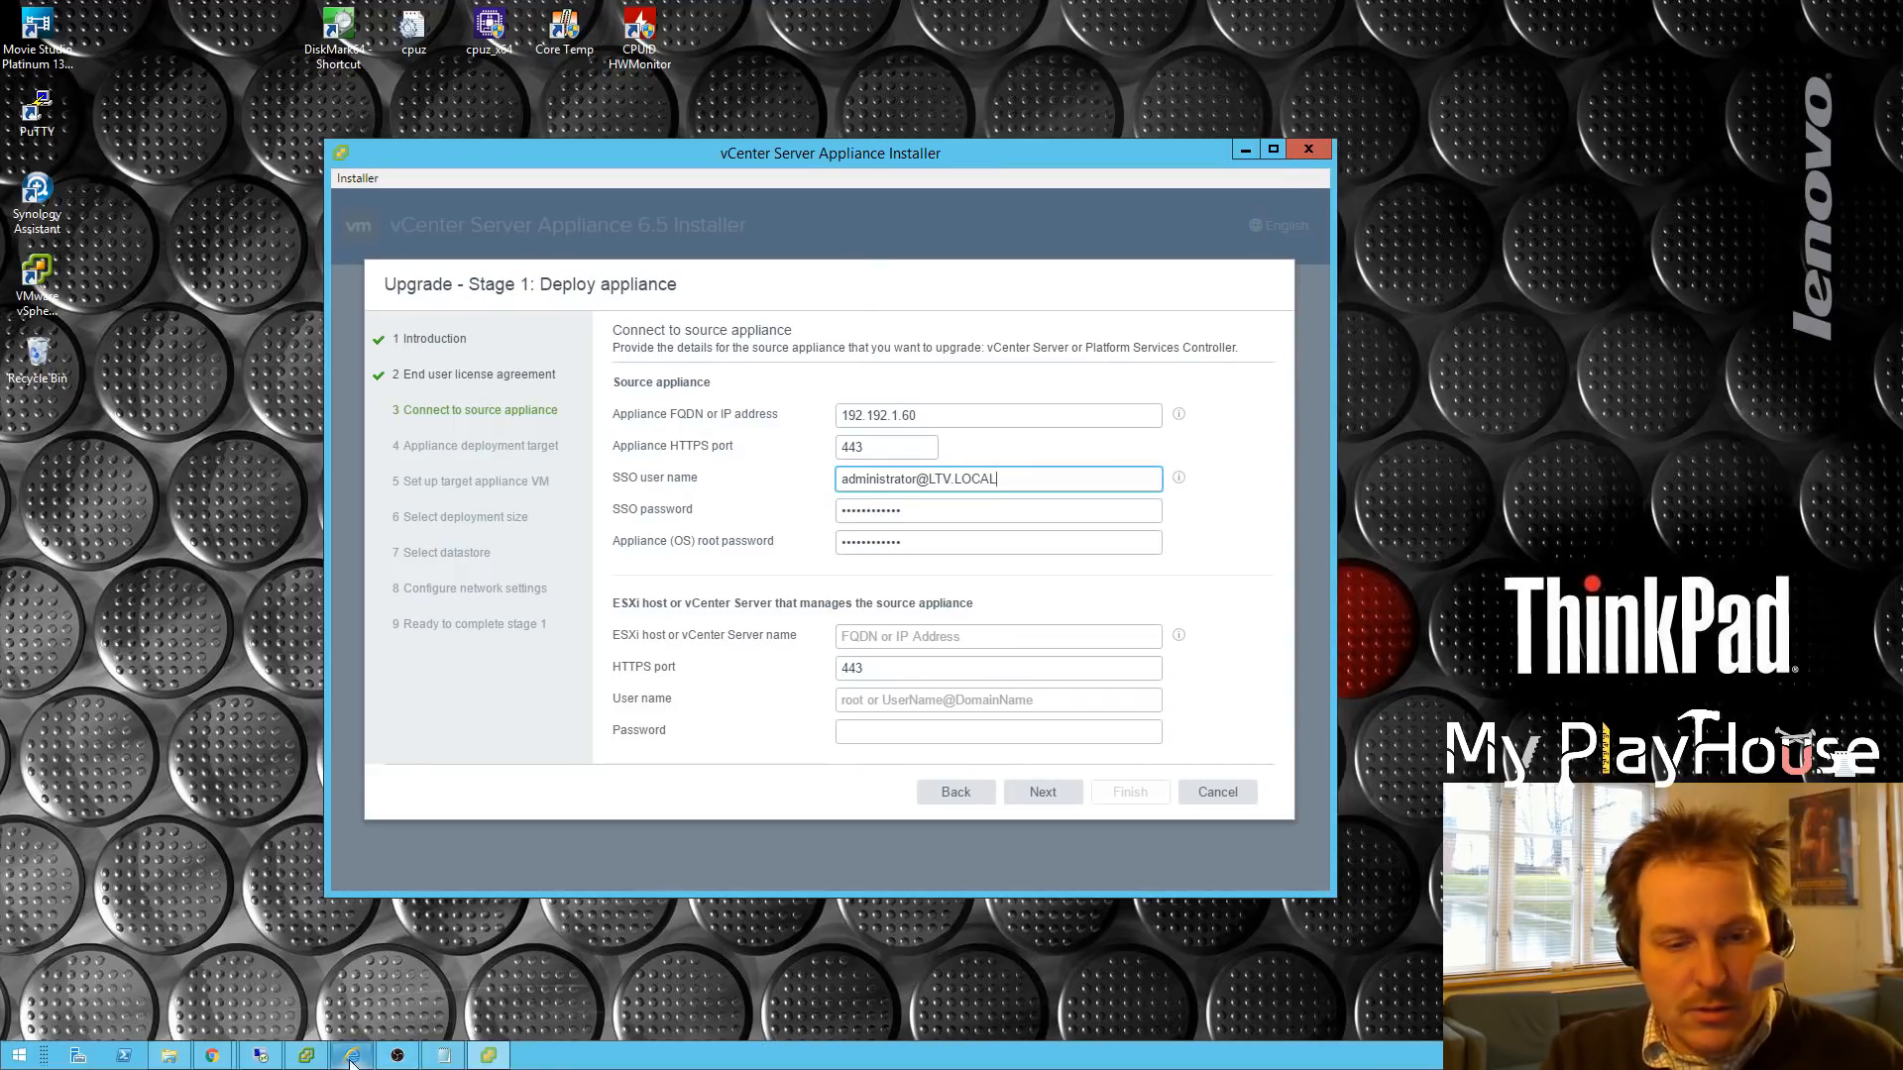
click(353, 1057)
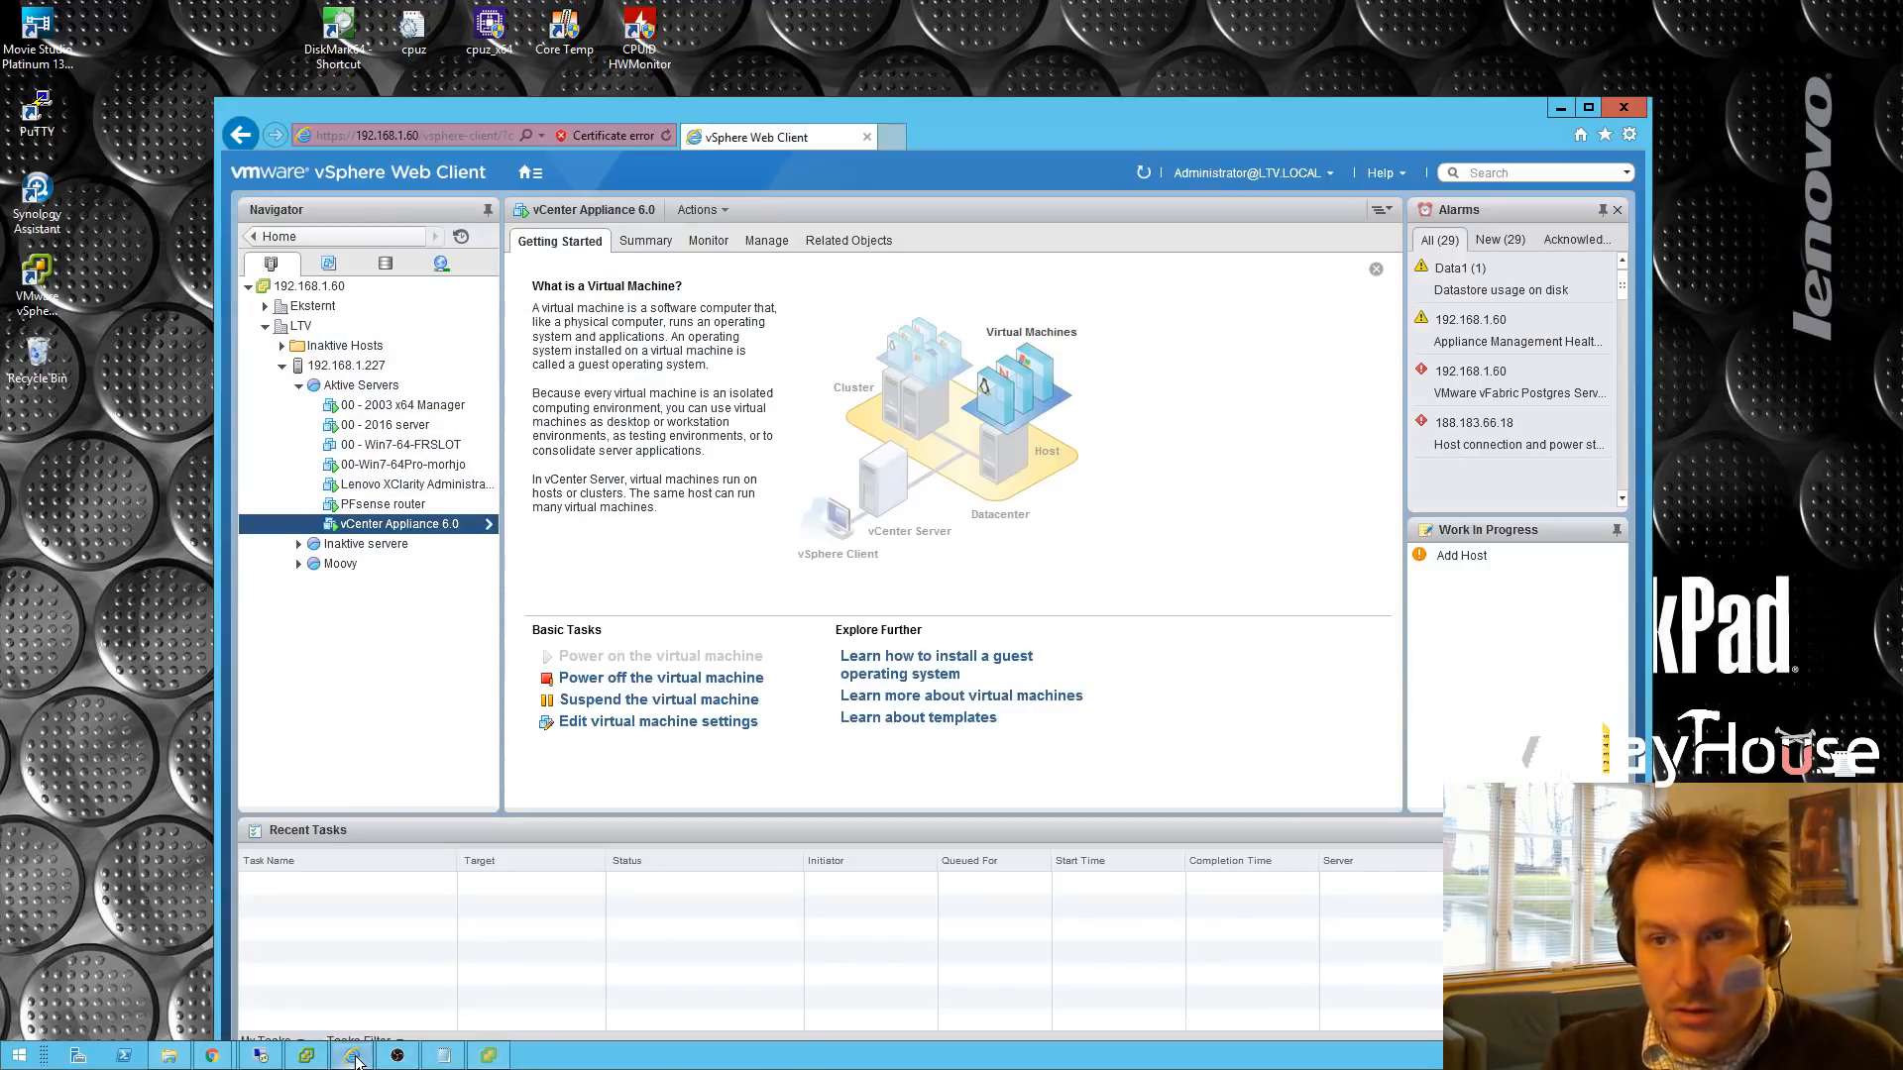
click(1561, 107)
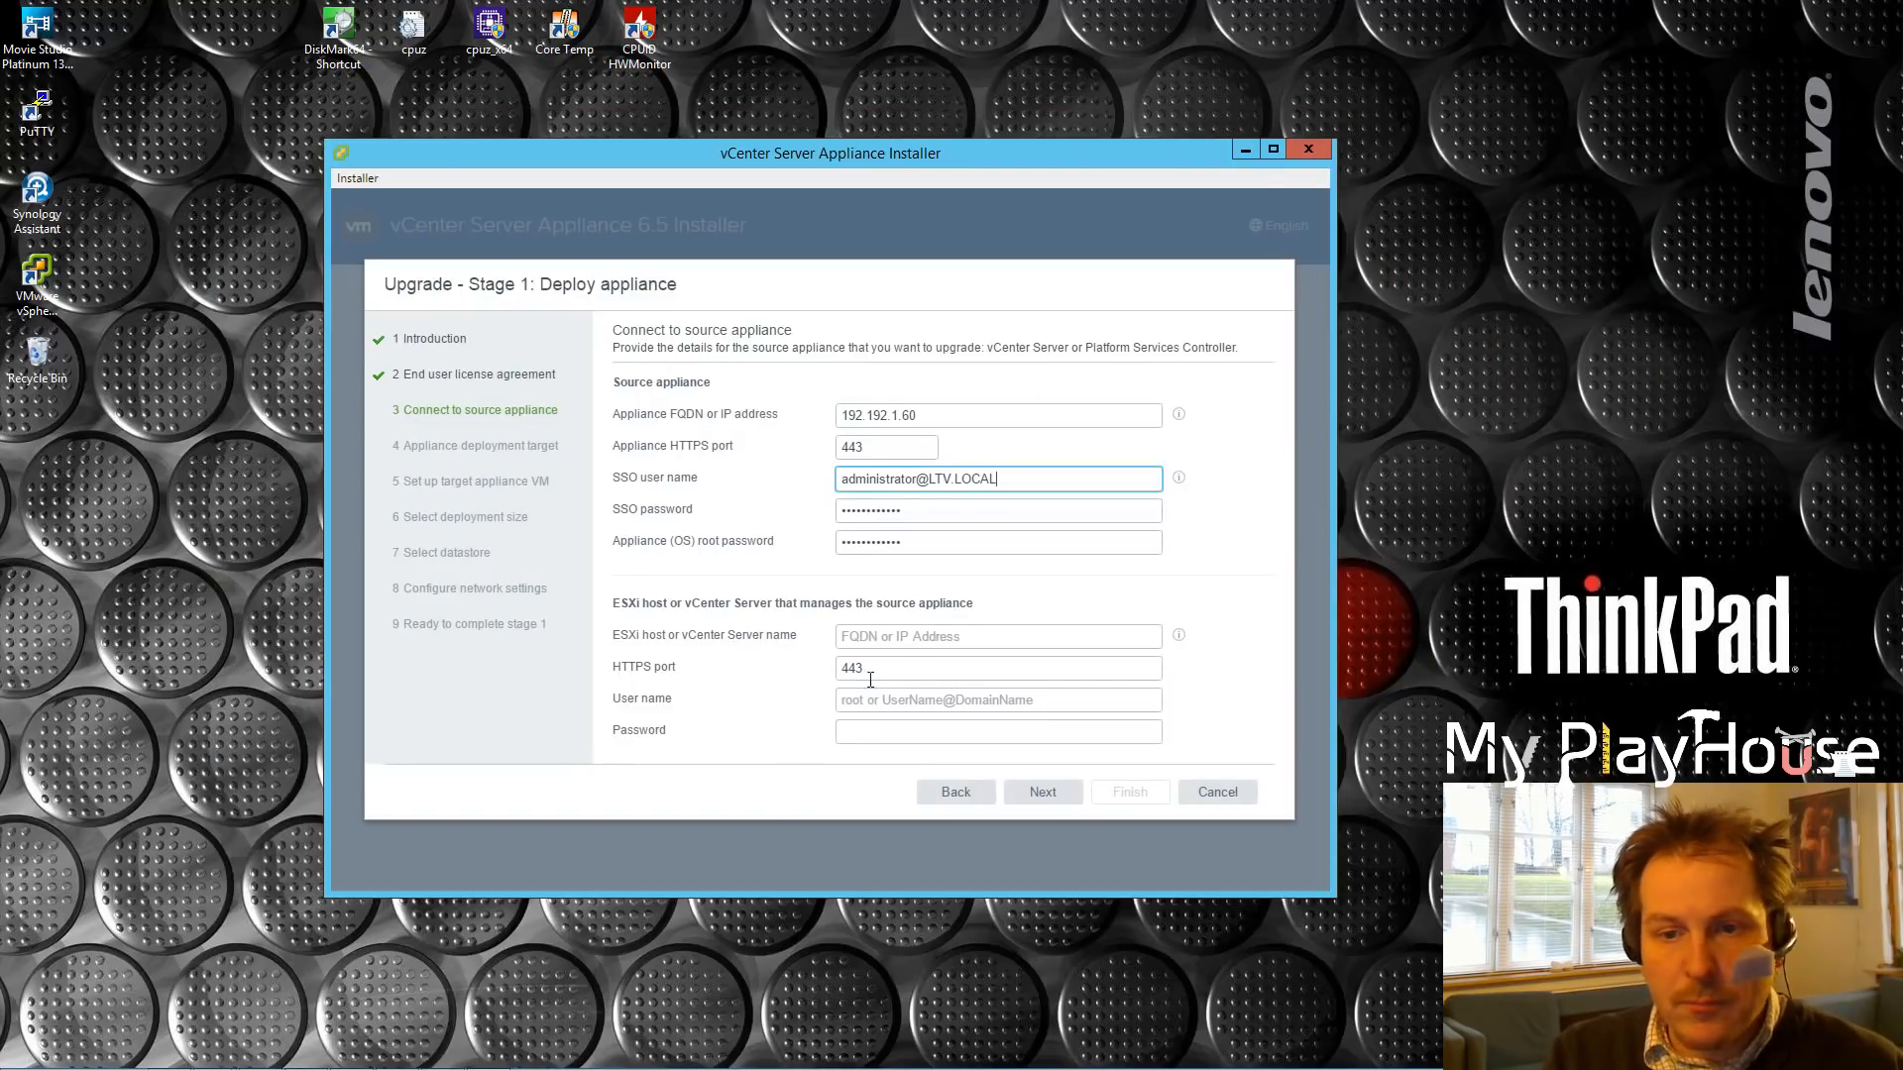
click(893, 640)
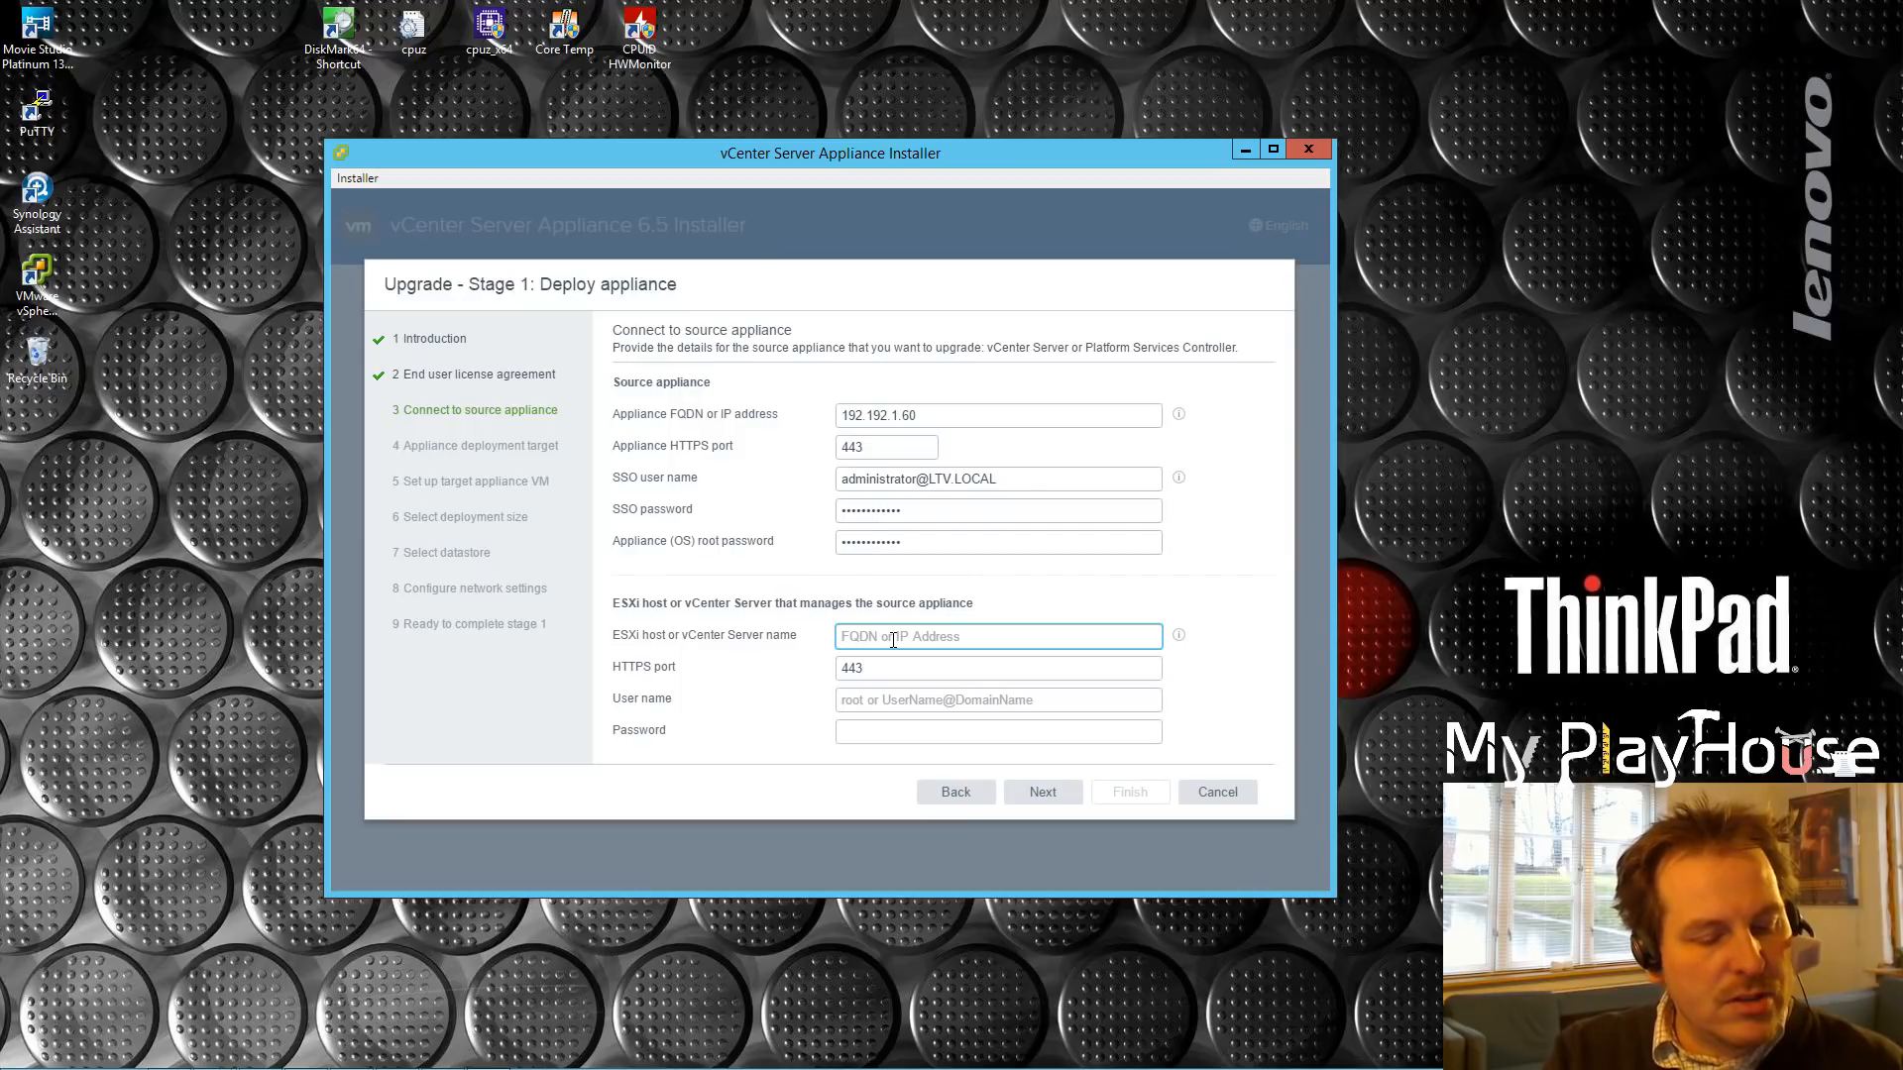
Step: Enter 192.168.1.227 as the ESXi host, confirming it in the vSphere Client host summary
text(192)
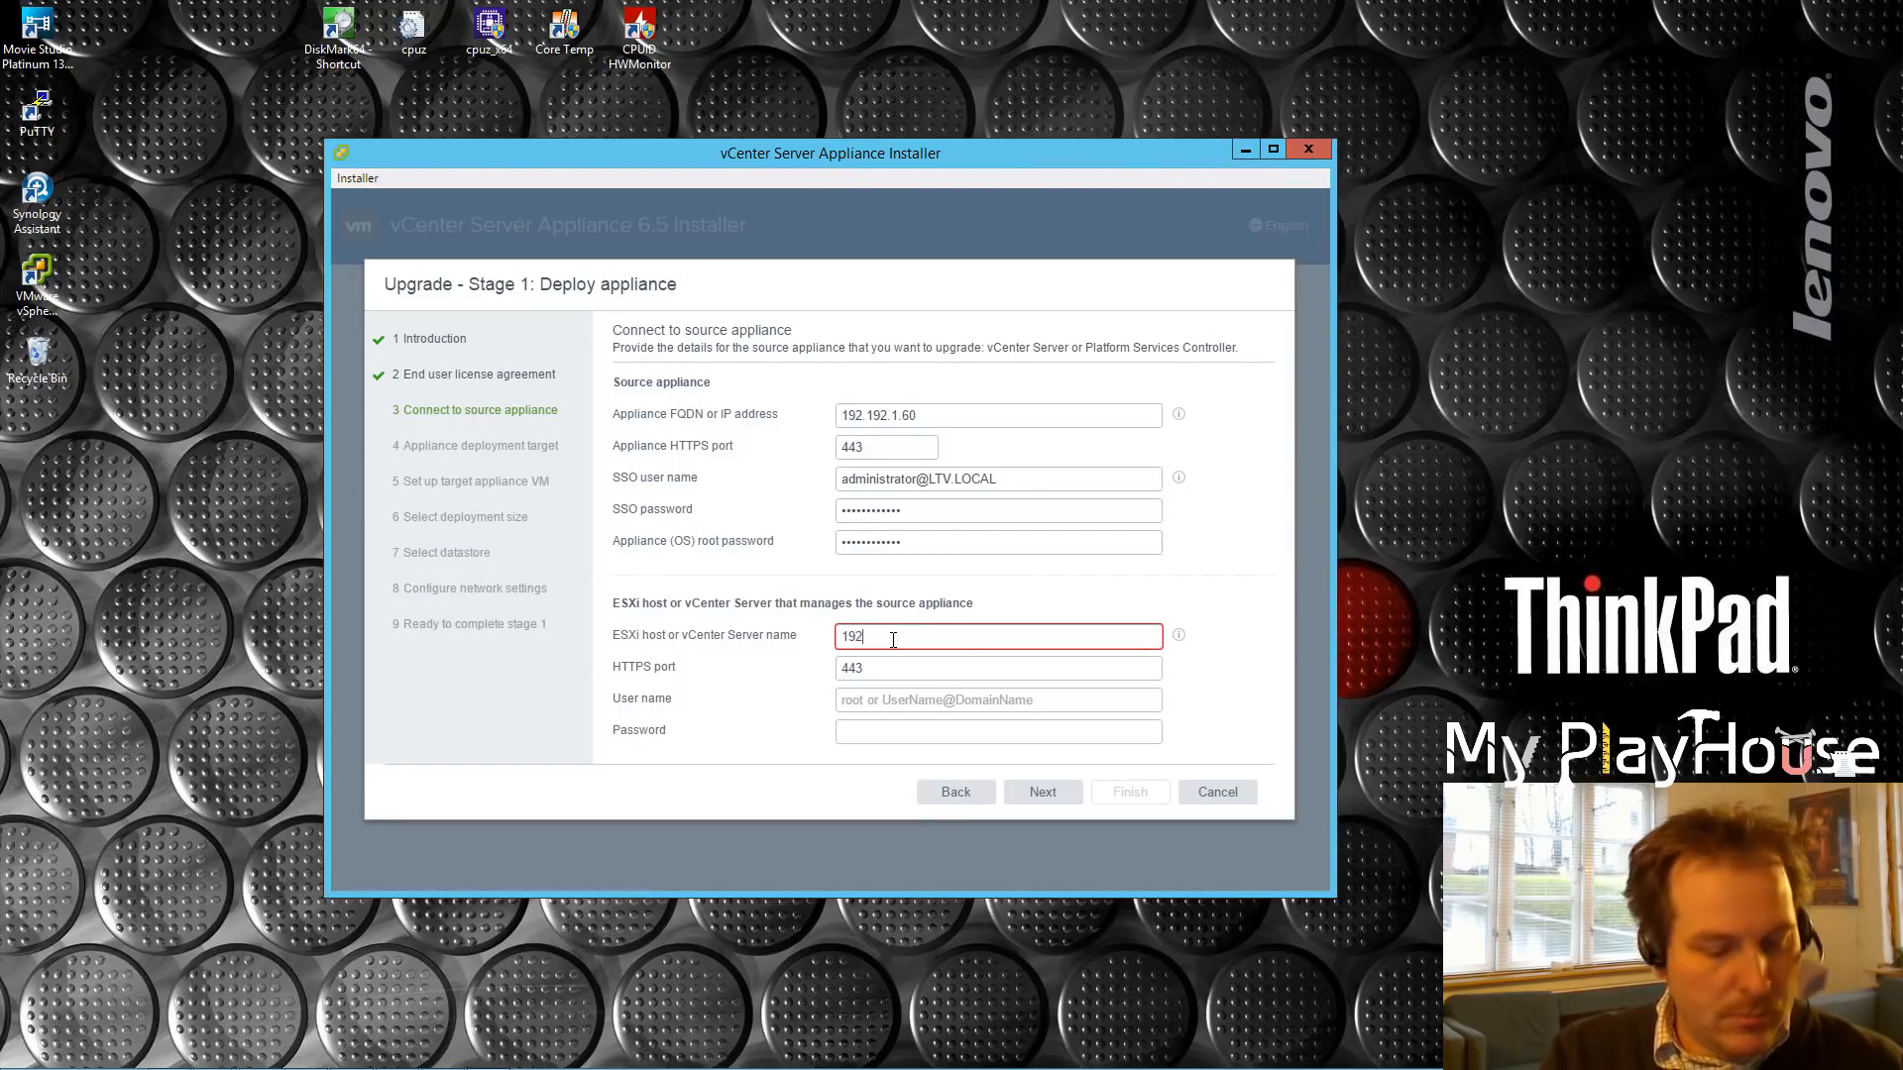
text(.168.1.227)
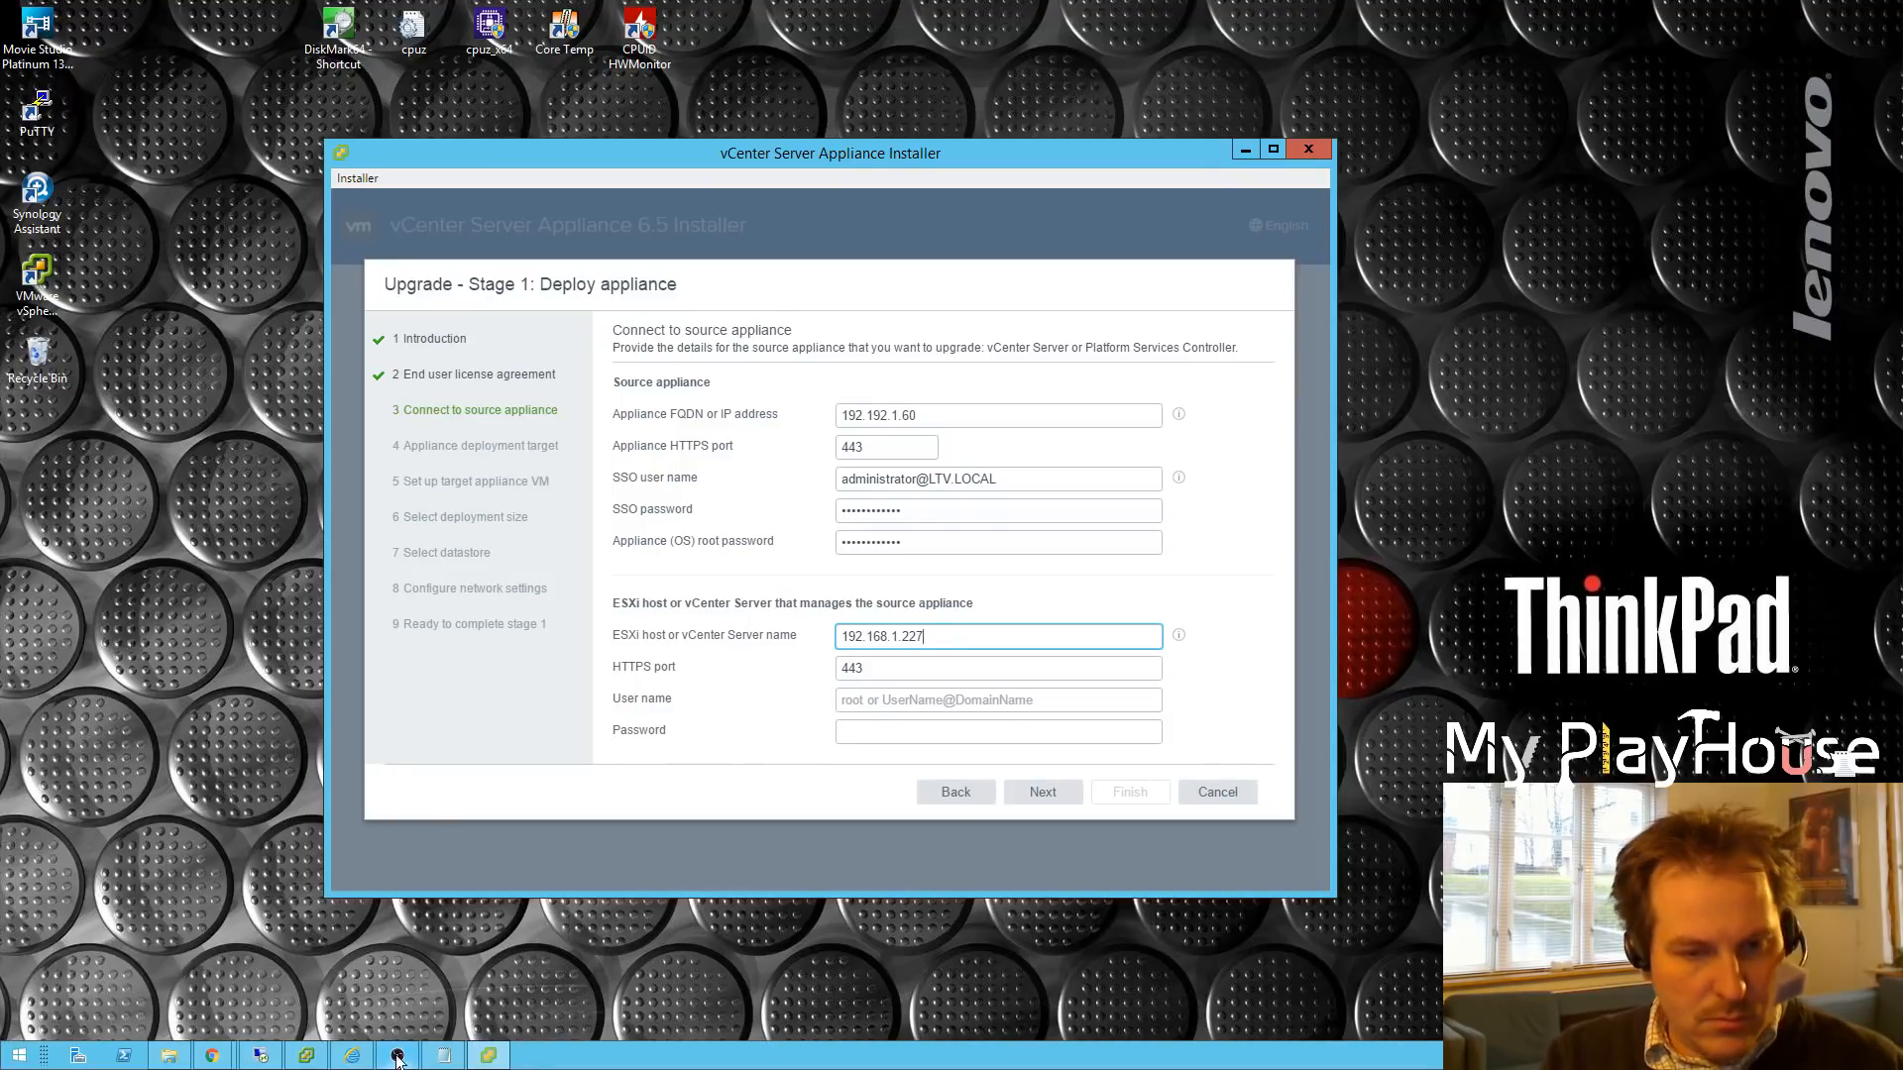
click(309, 1059)
click(401, 287)
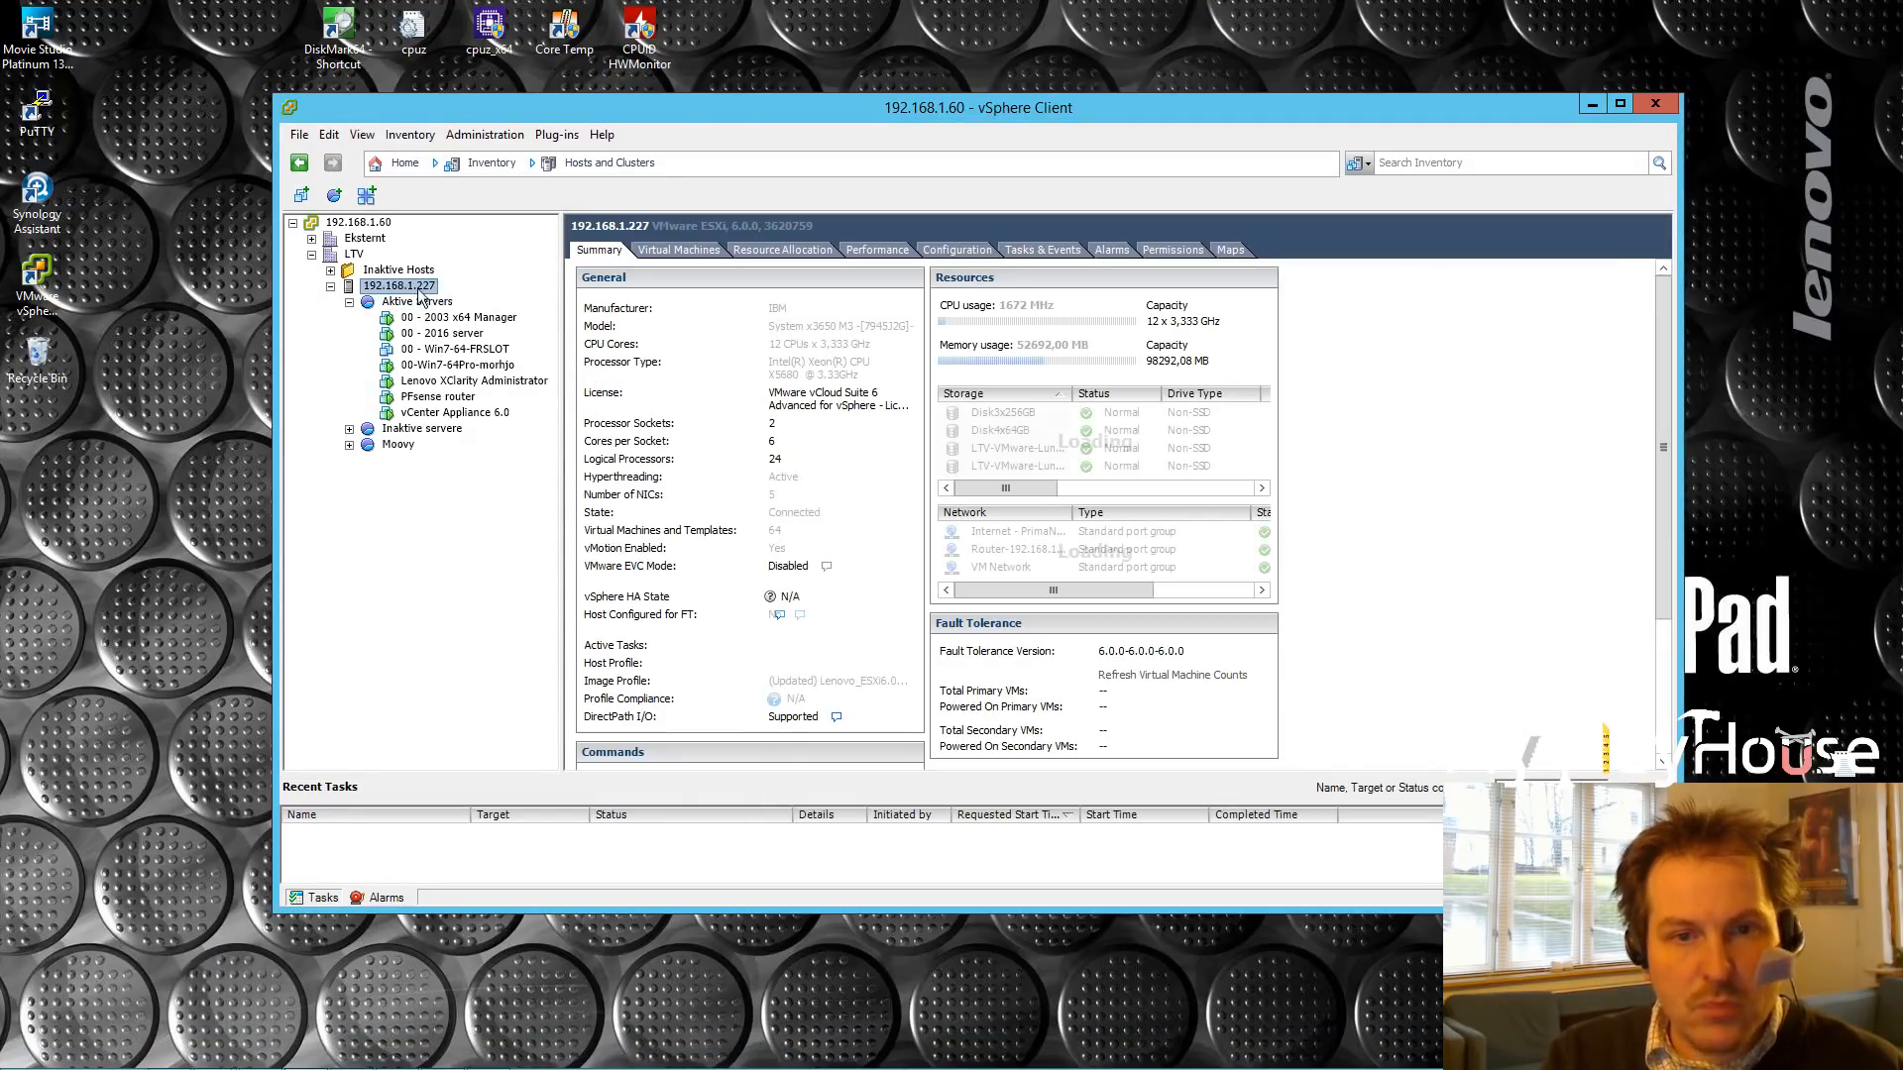
click(1592, 104)
Step: Enter root as the ESXi host user name, along with its password
click(878, 699)
text(root)
click(869, 731)
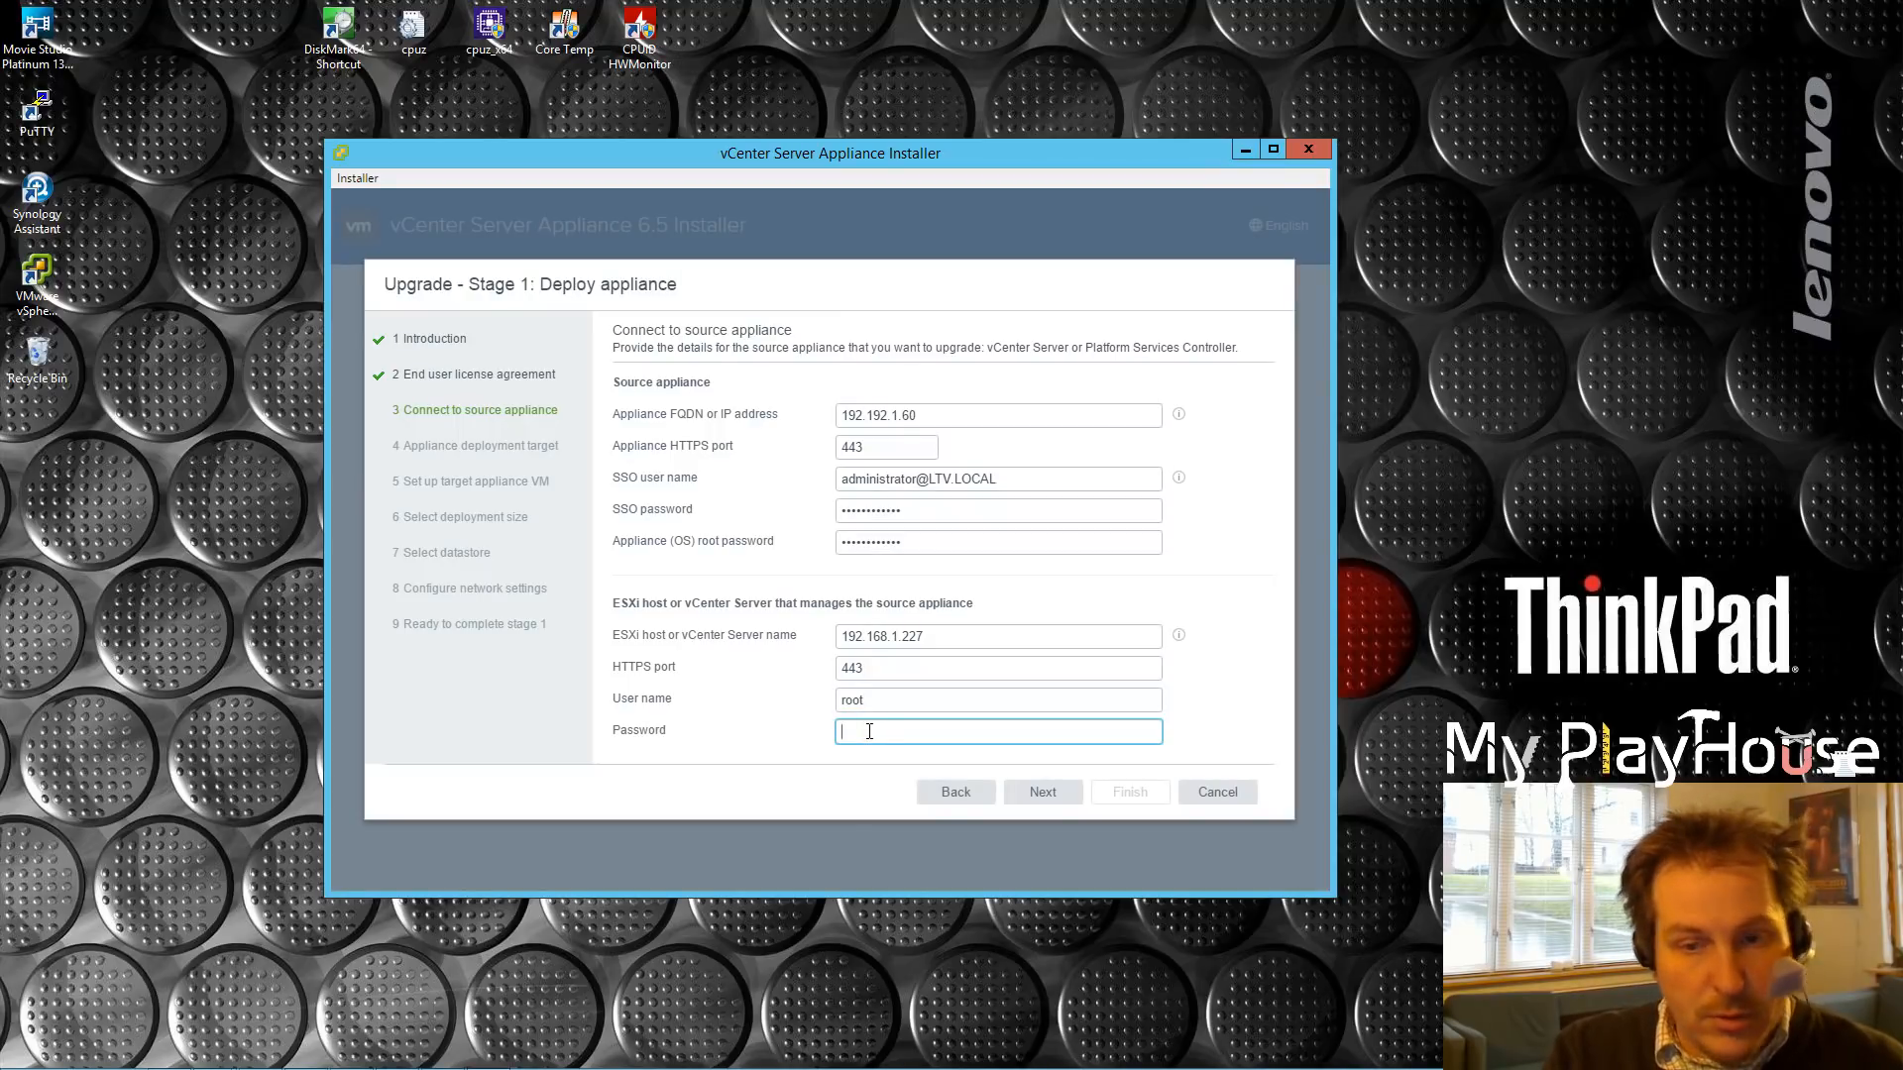
text(••••••••••)
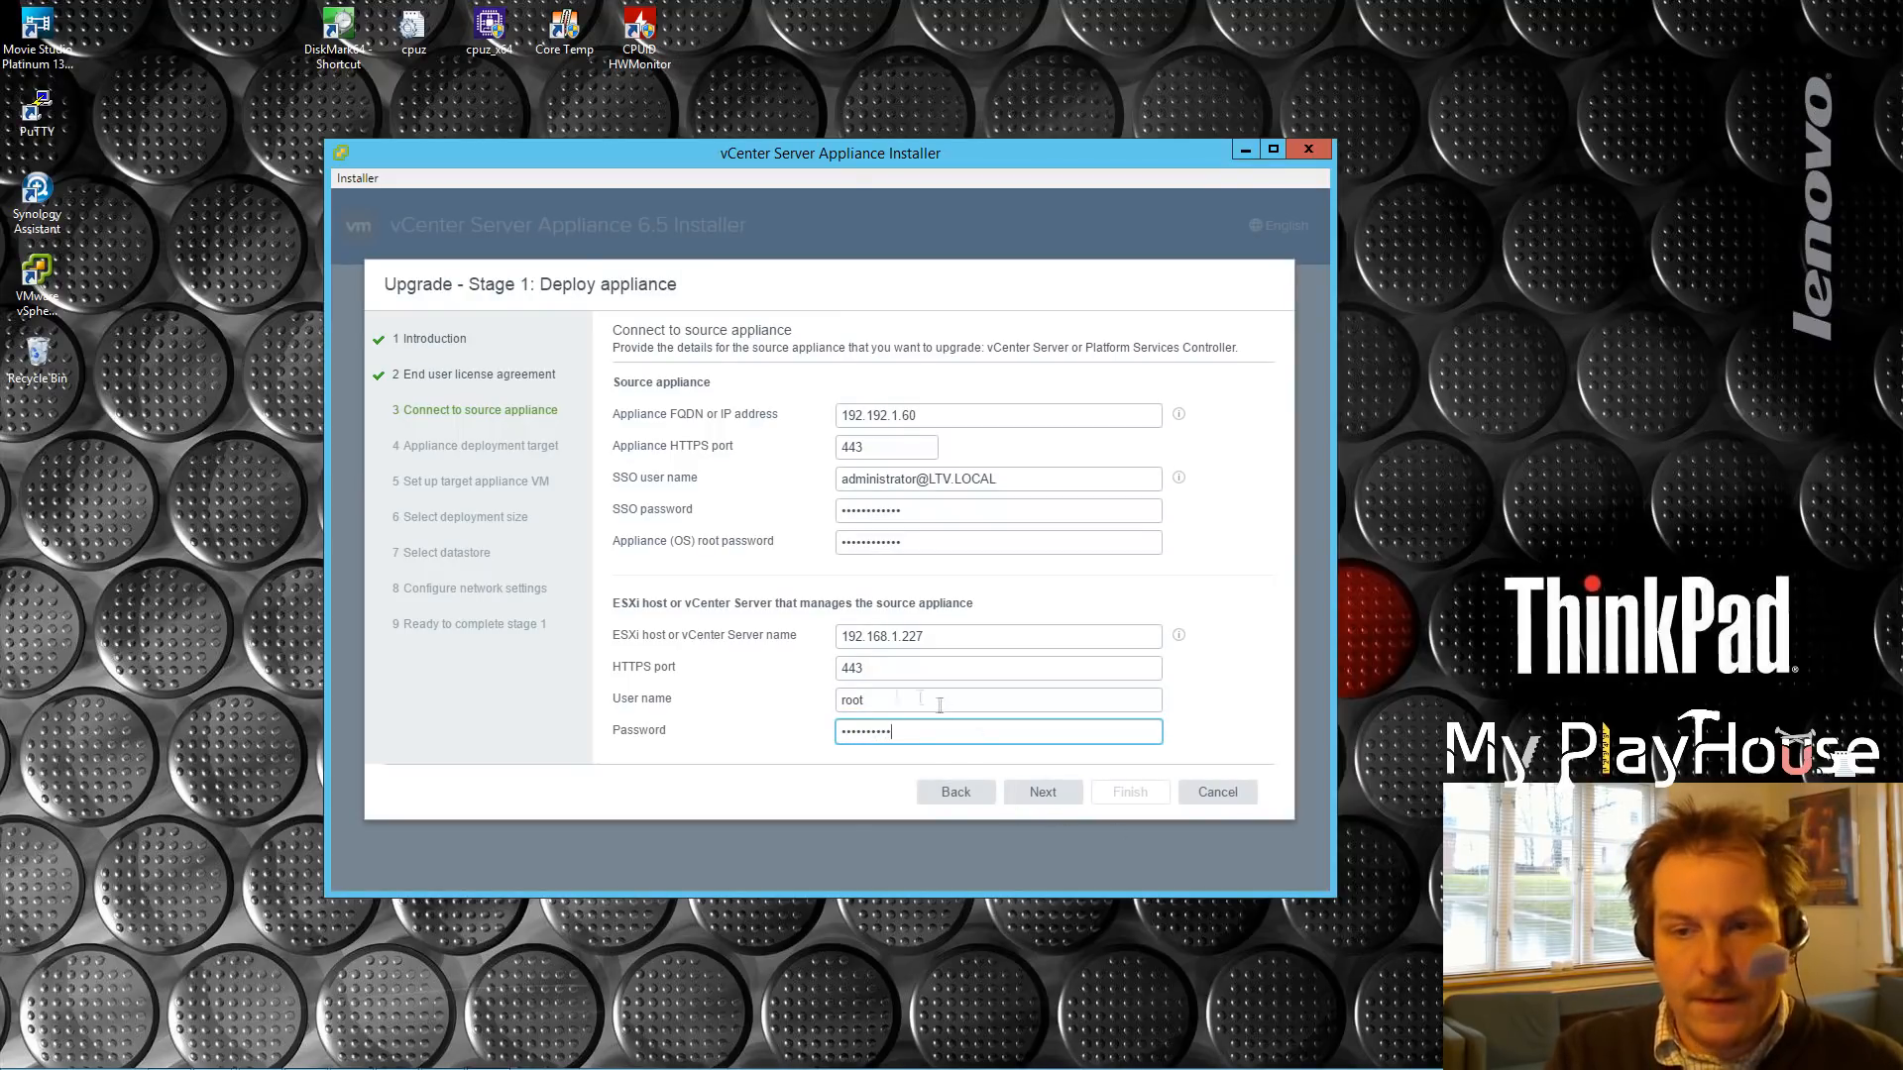
Step: Confirm via Help > About that the Web Client is 6.0.0 Build 2559277, then minimize the browser
mouse_move(678, 1067)
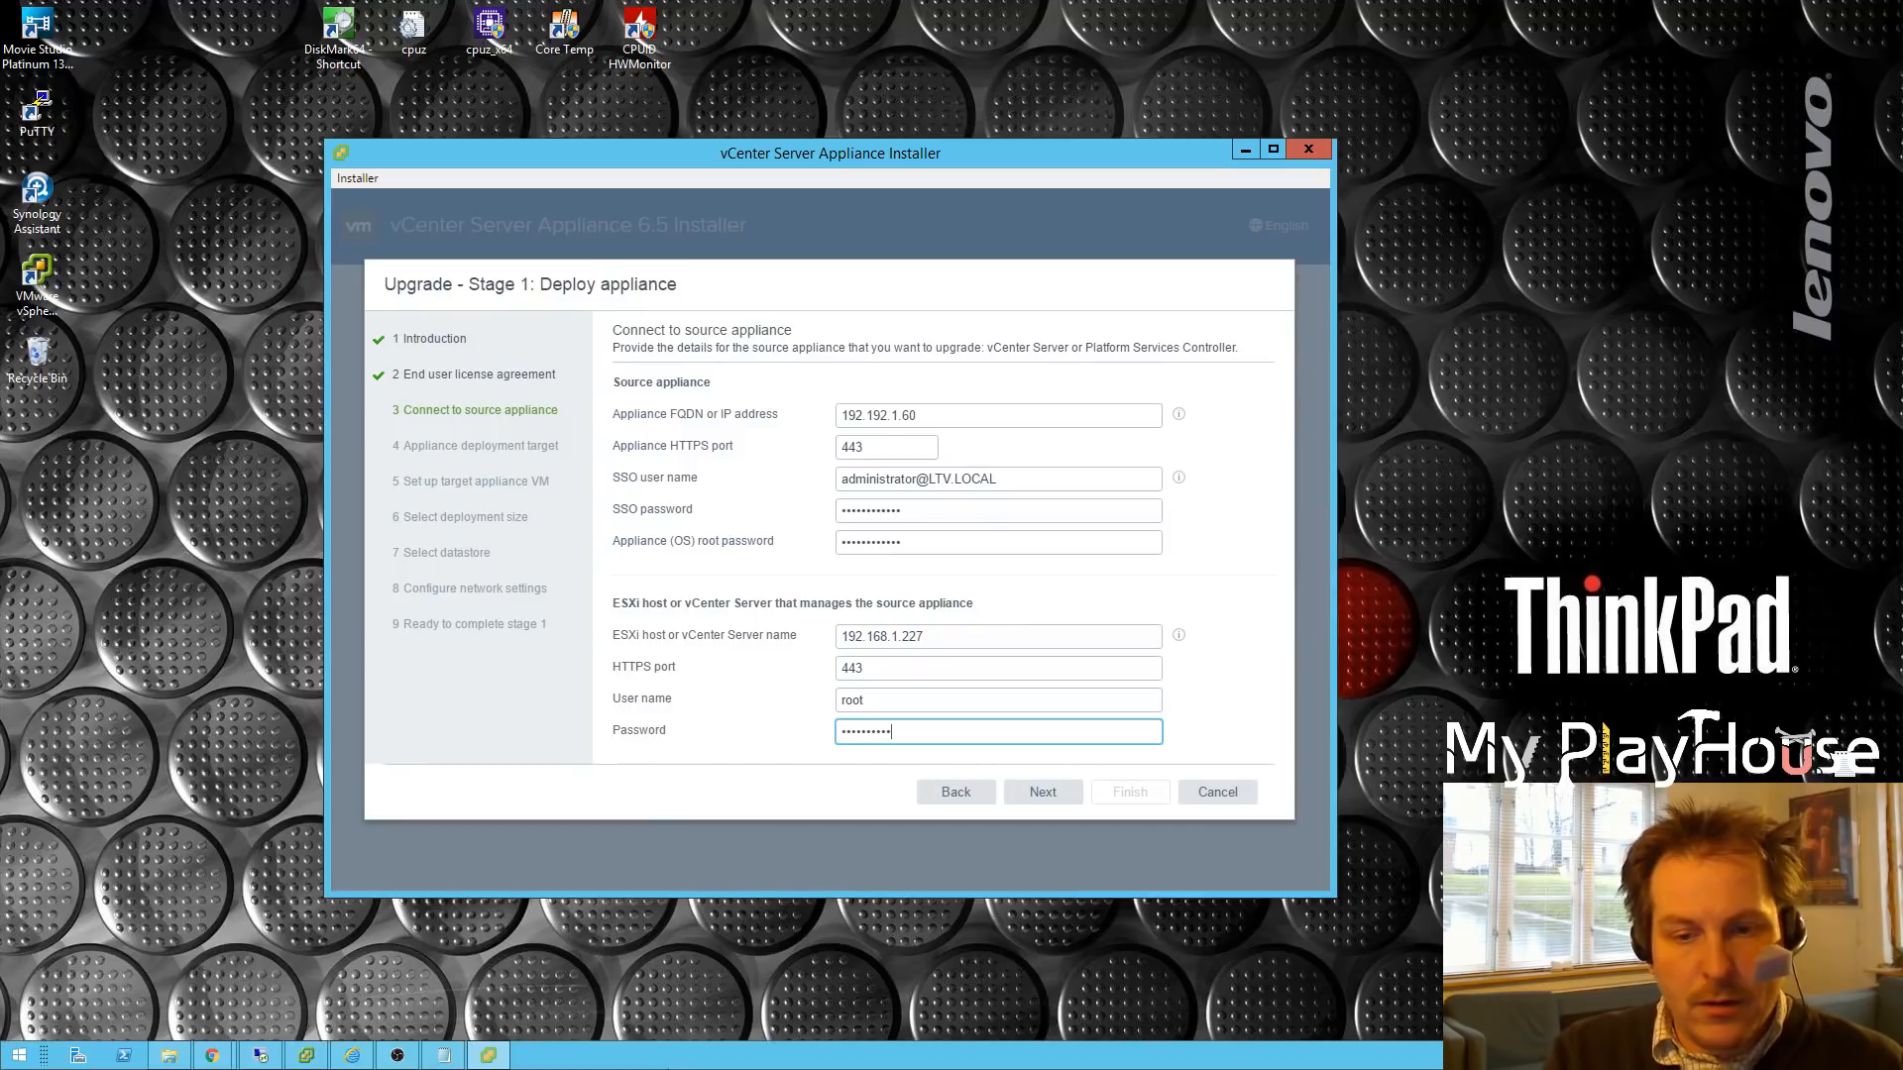
click(352, 1057)
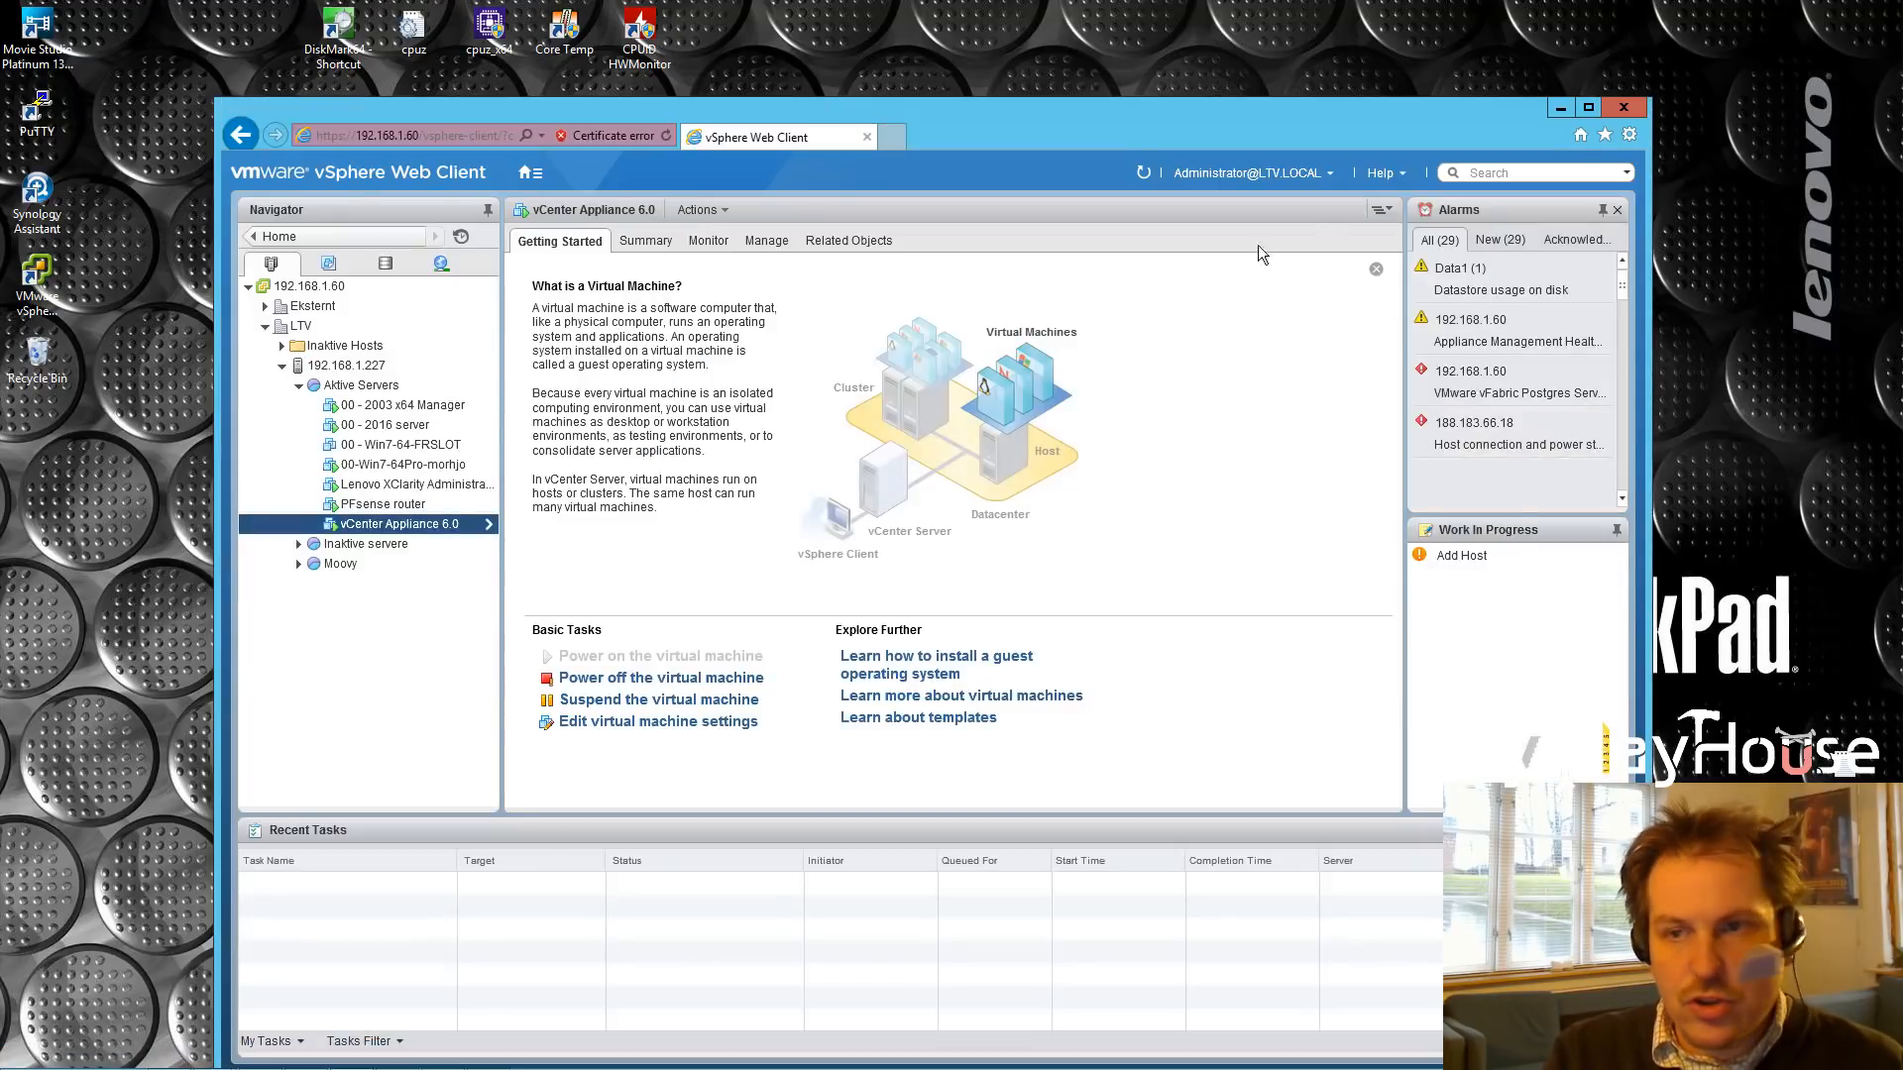
click(1401, 179)
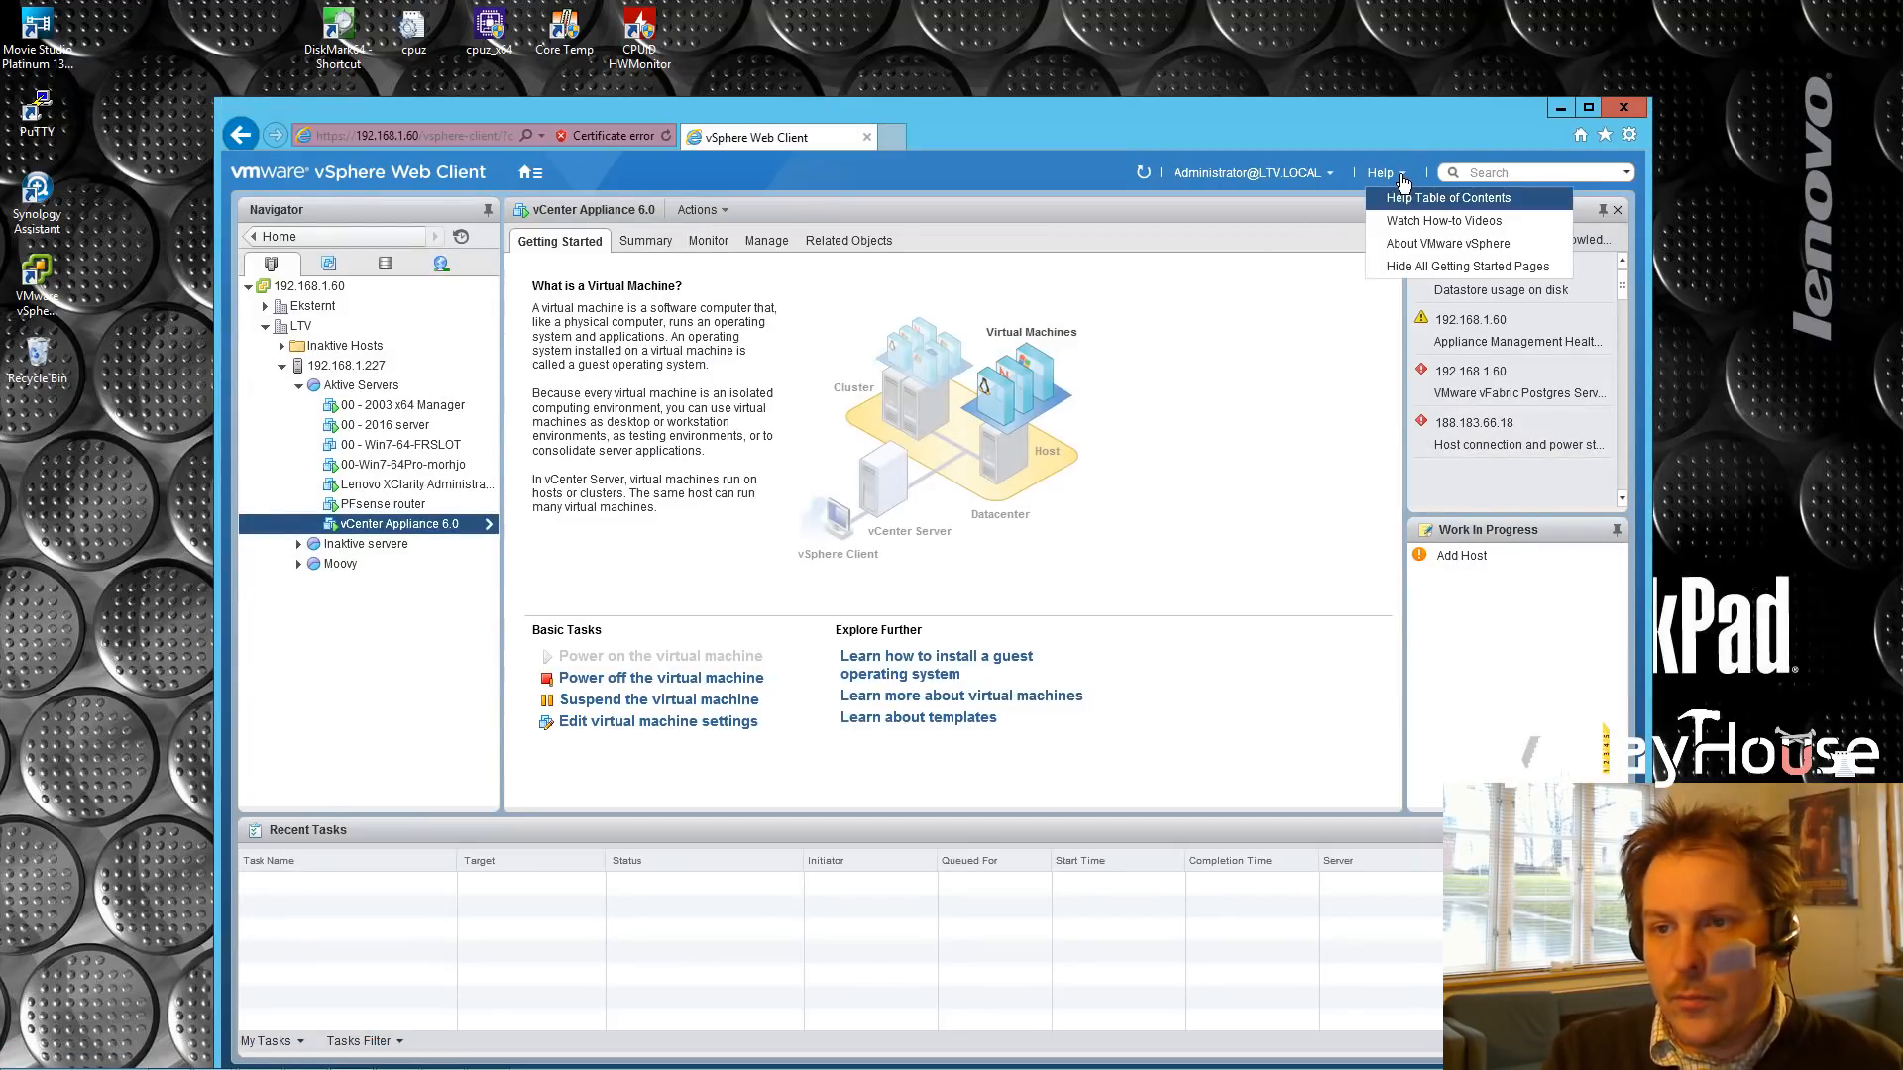
click(1407, 245)
drag(866, 461, 1056, 464)
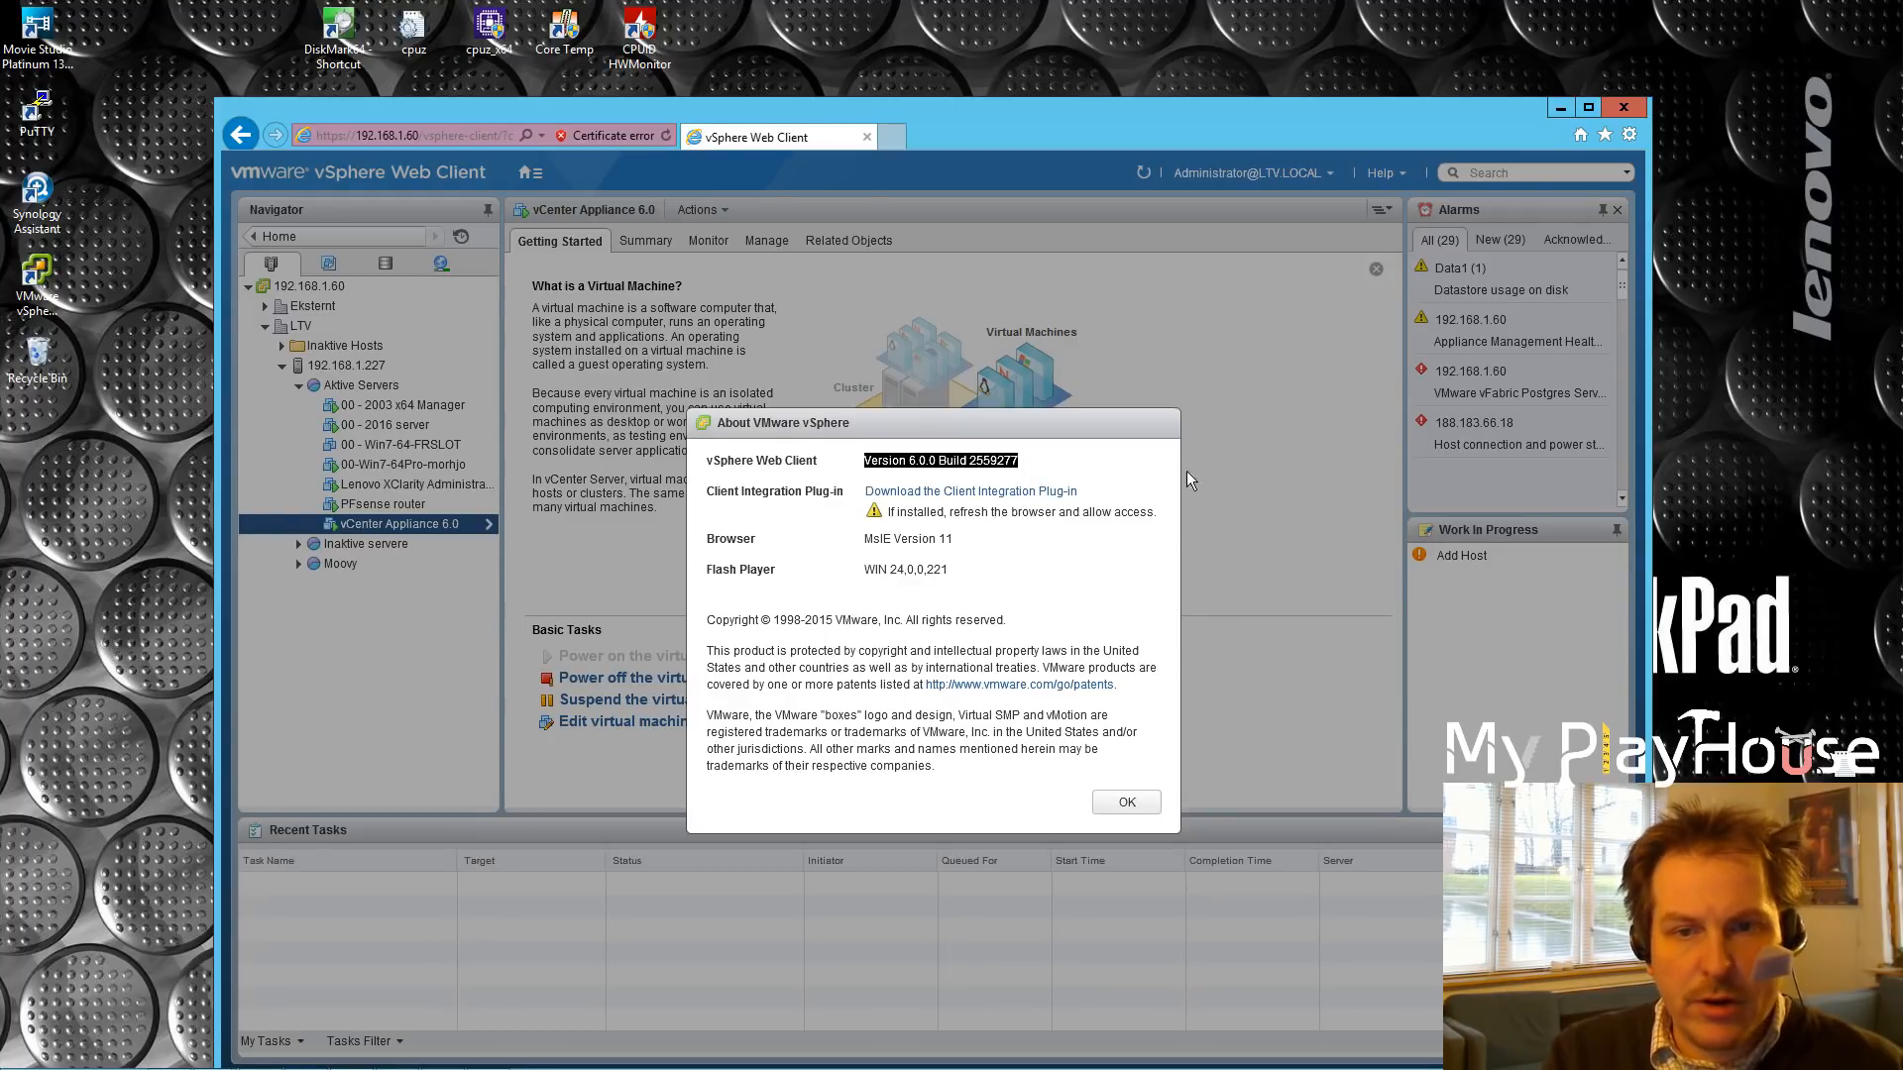
click(1128, 803)
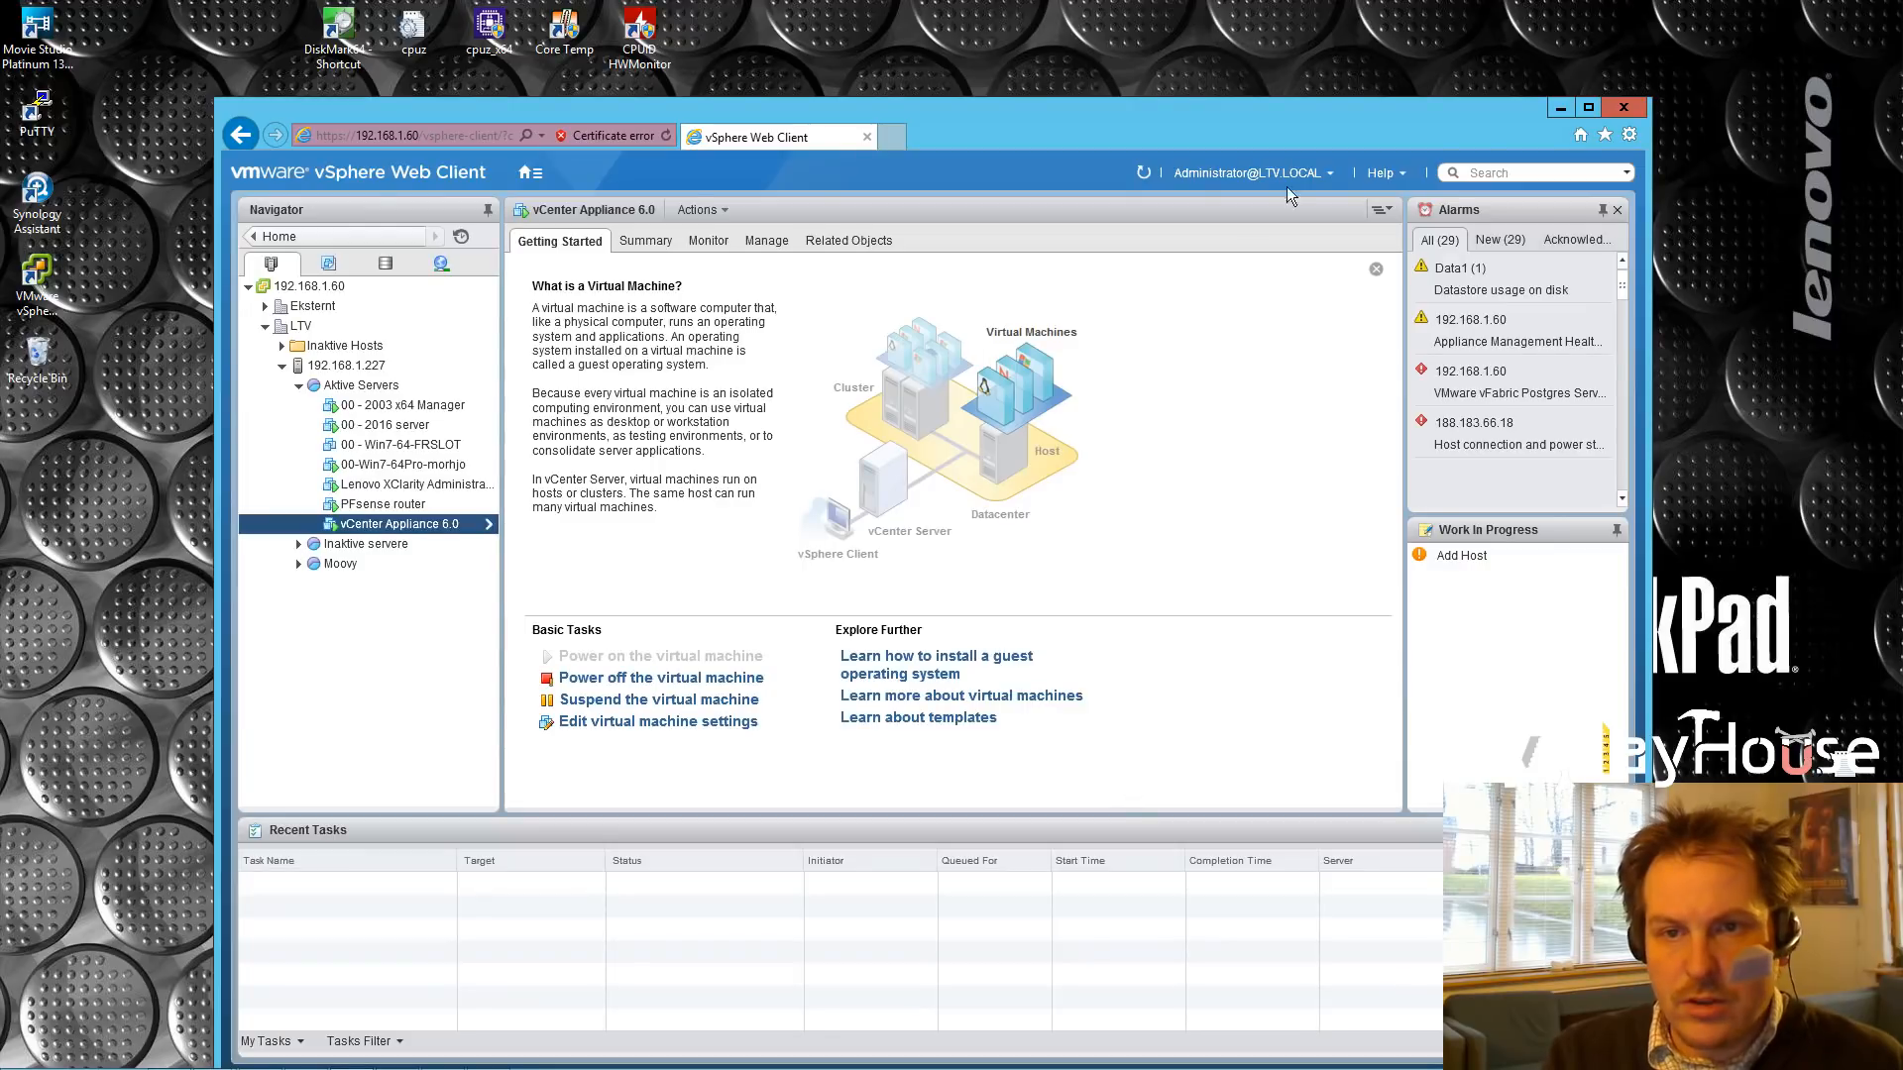
click(1560, 109)
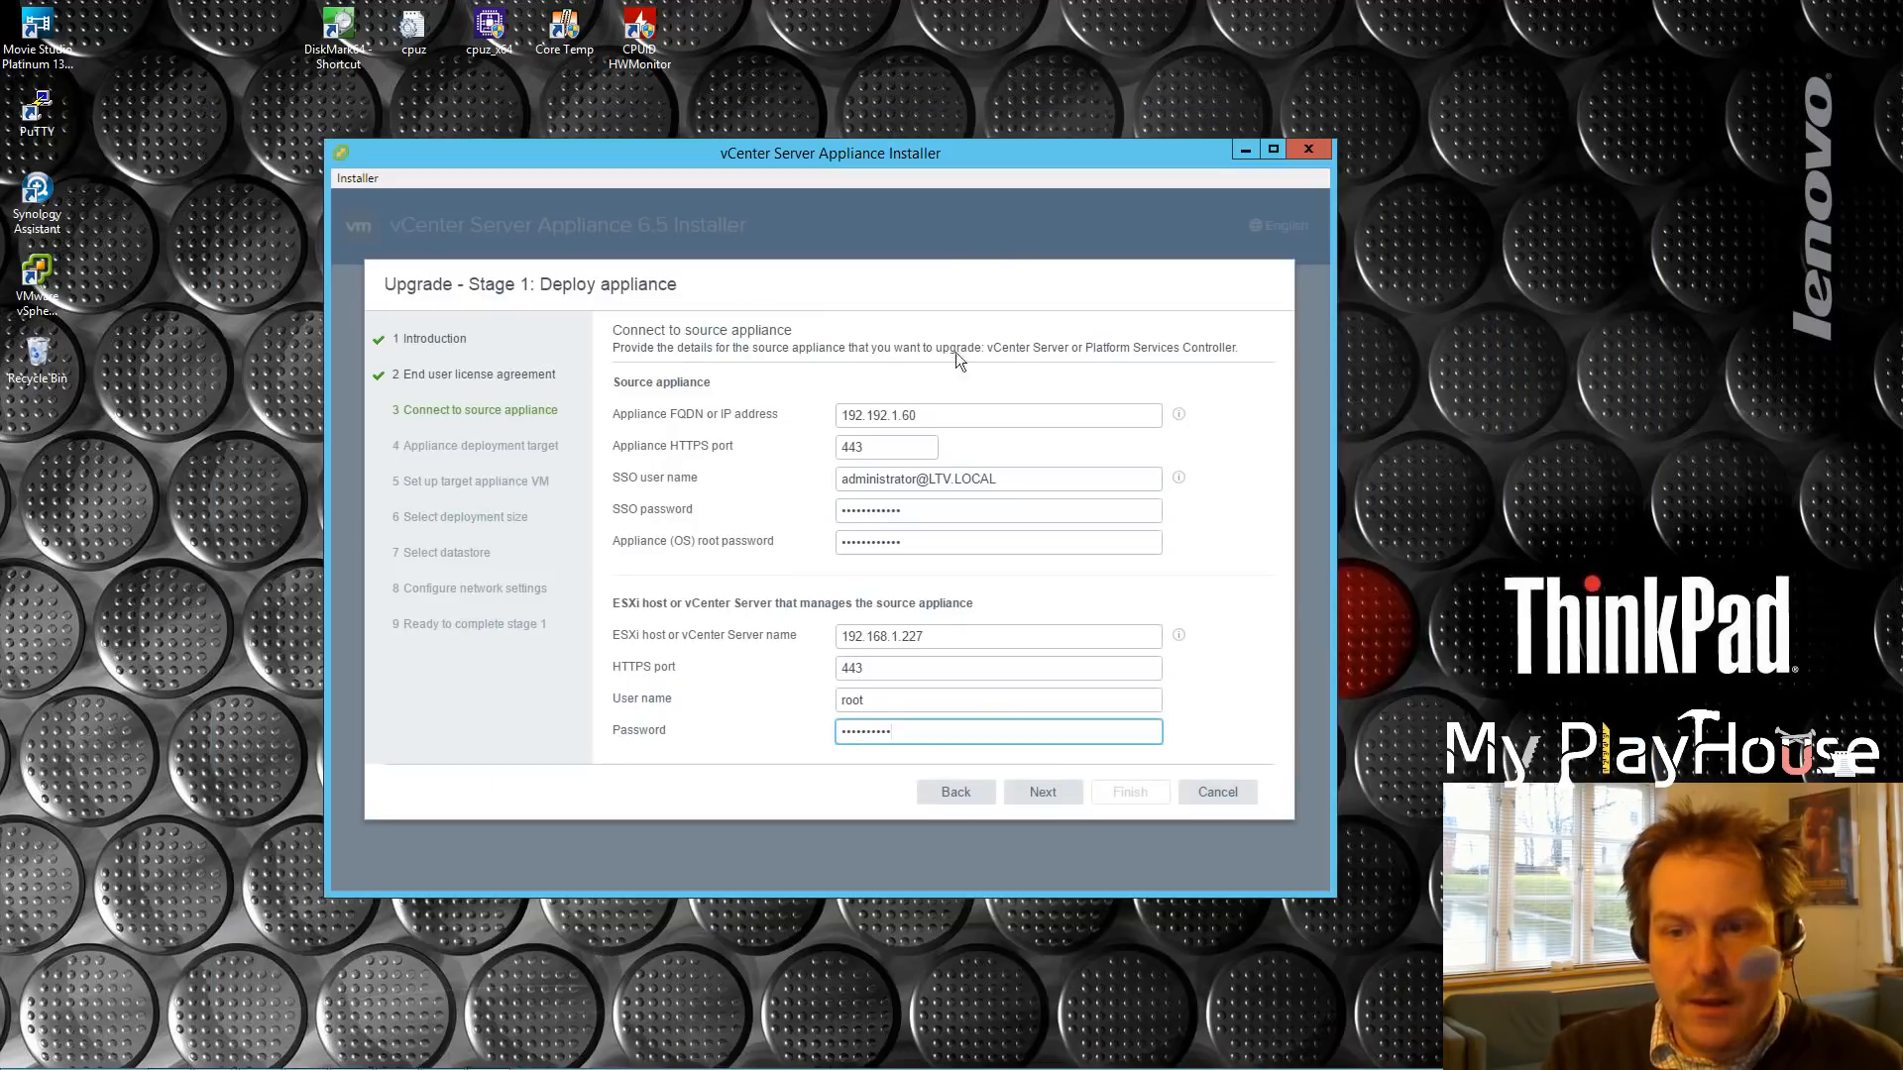
Step: Correct the source appliance address to 192.168.1.60, retry, and accept the certificate warning
click(1050, 802)
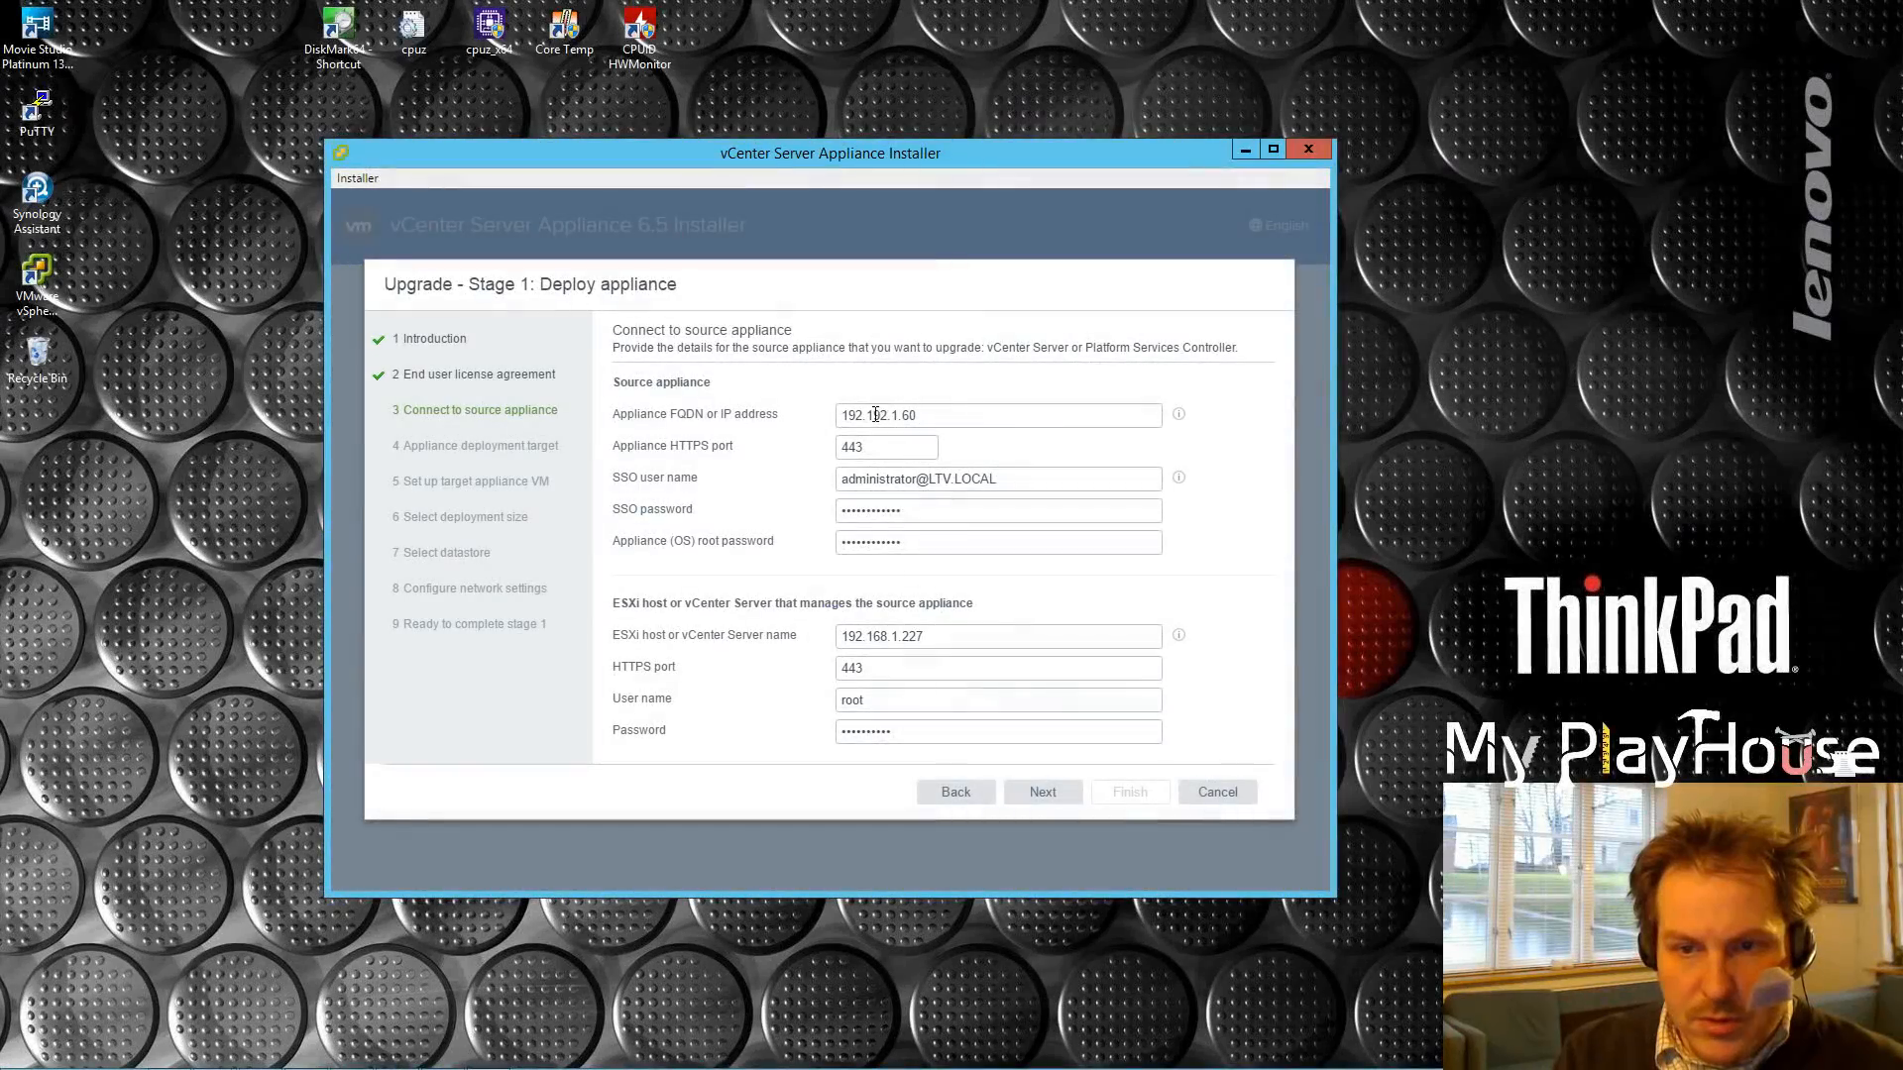
click(887, 415)
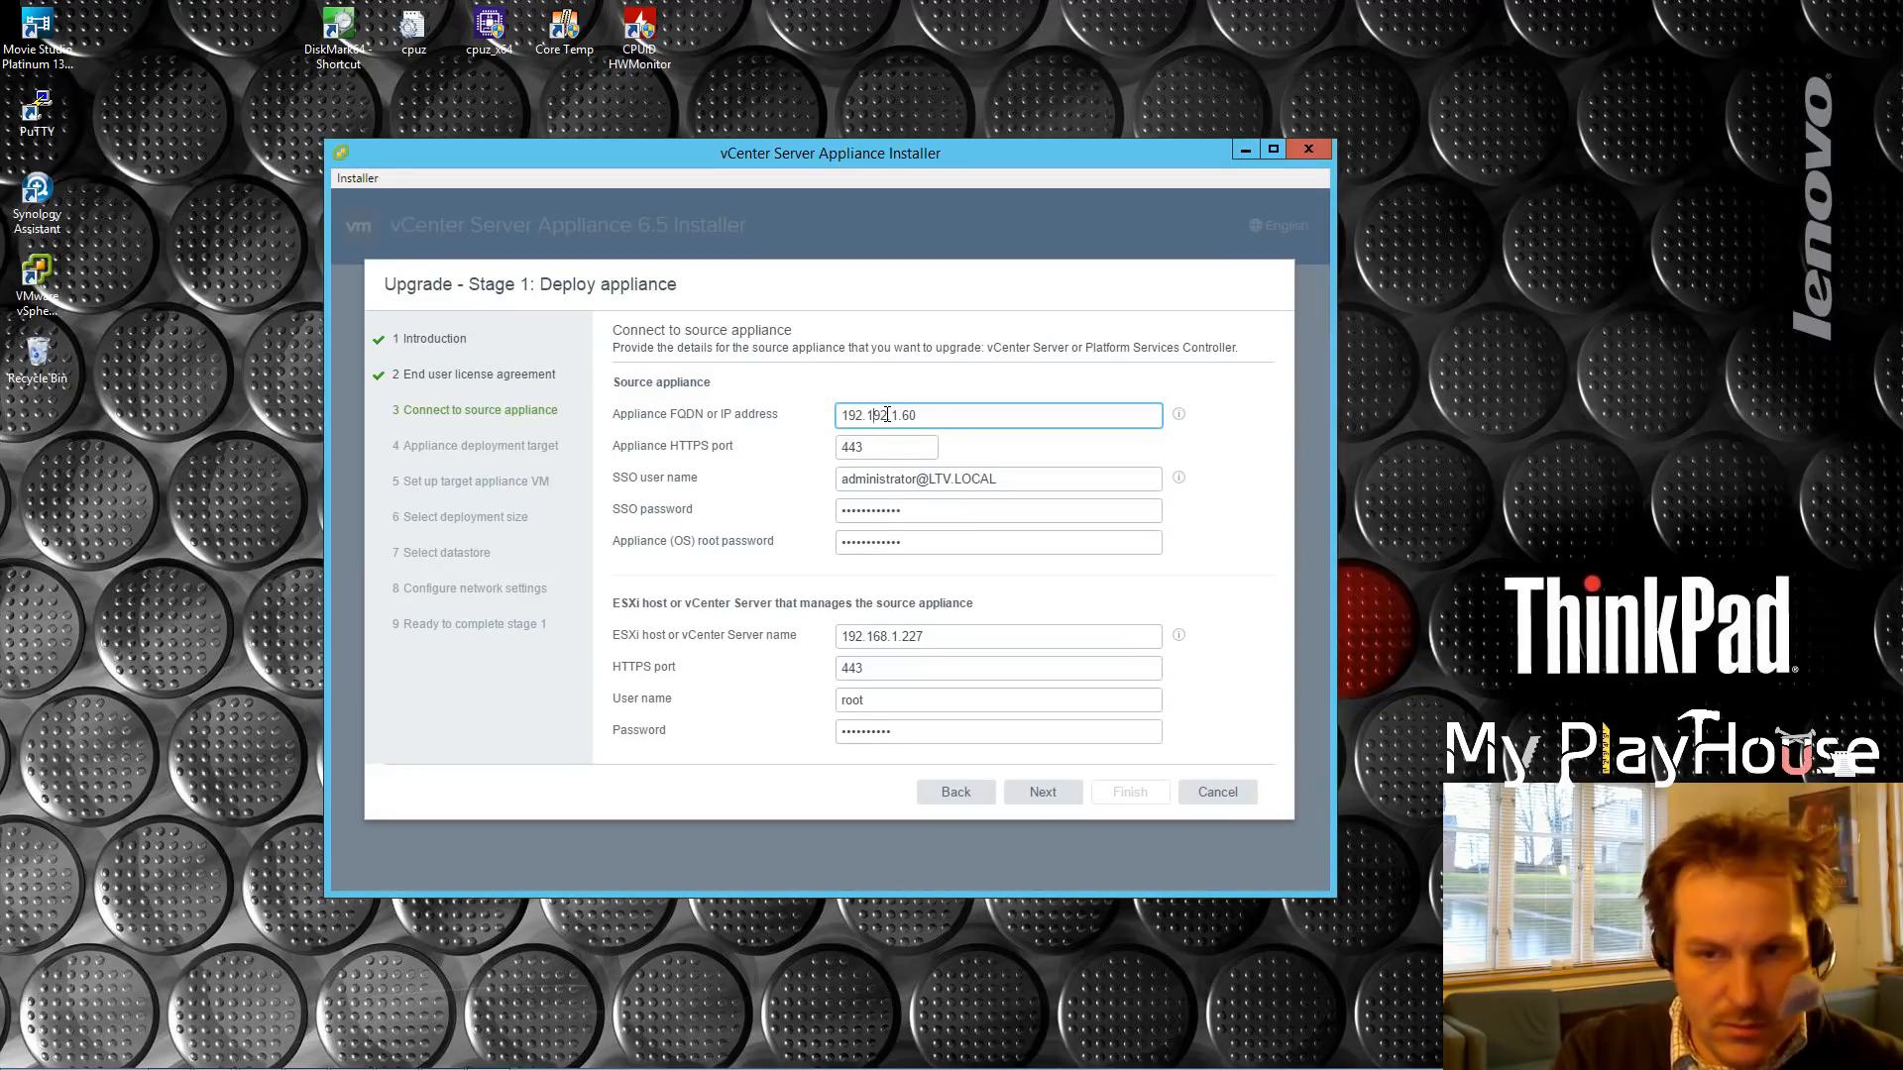
key(Delete)
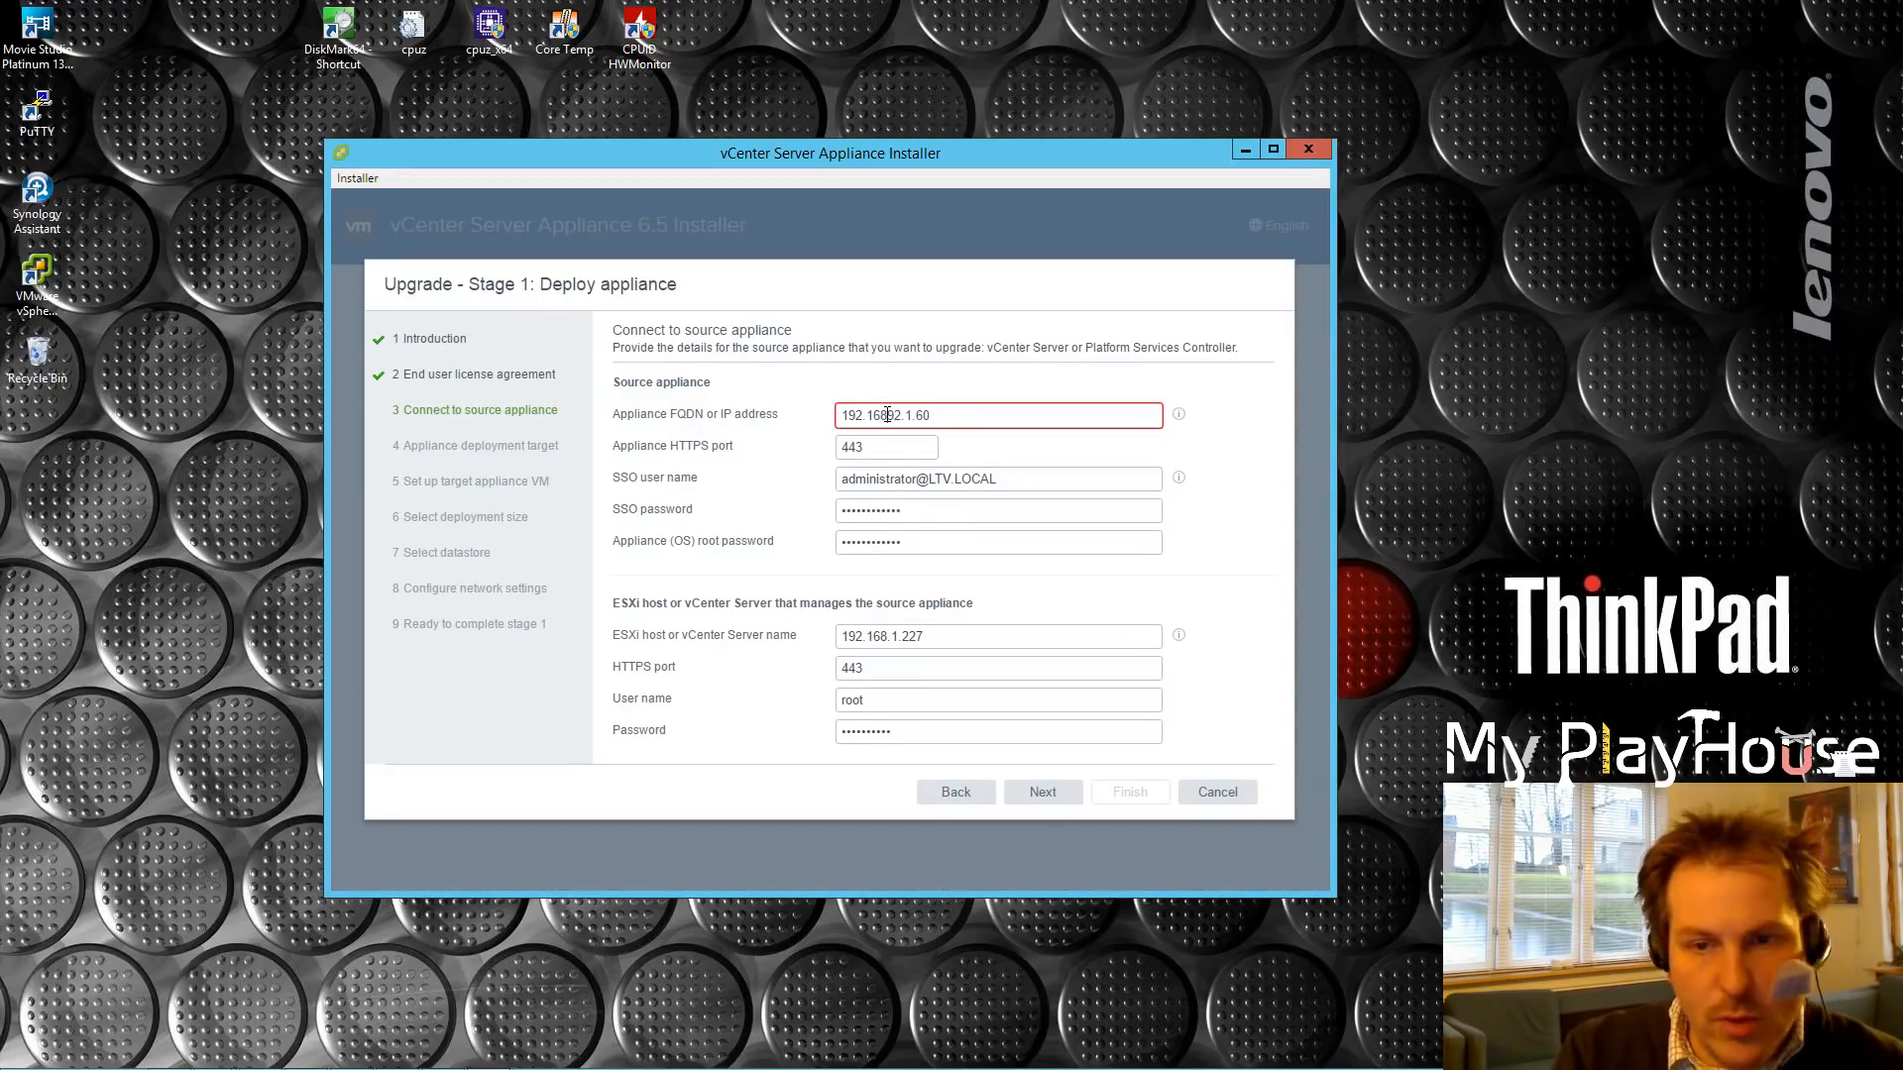
text(68)
key(Delete)
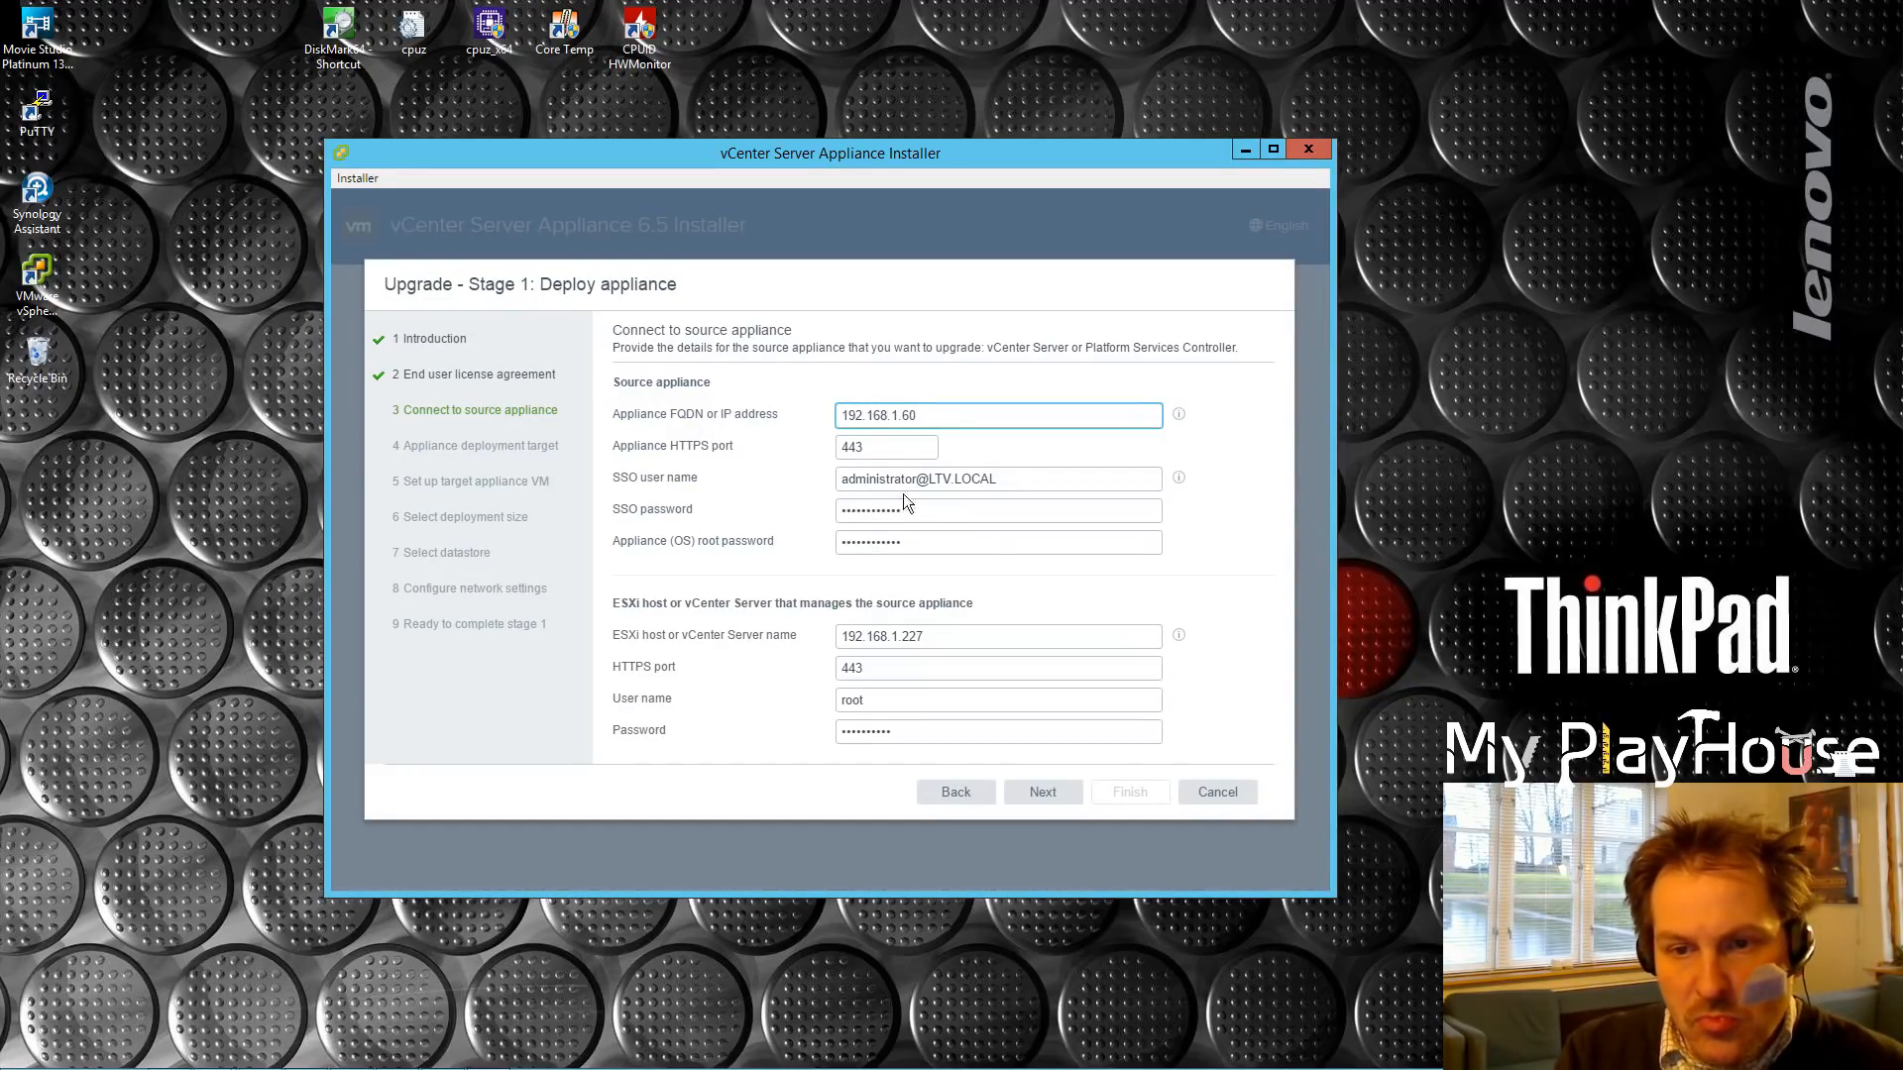
click(1046, 790)
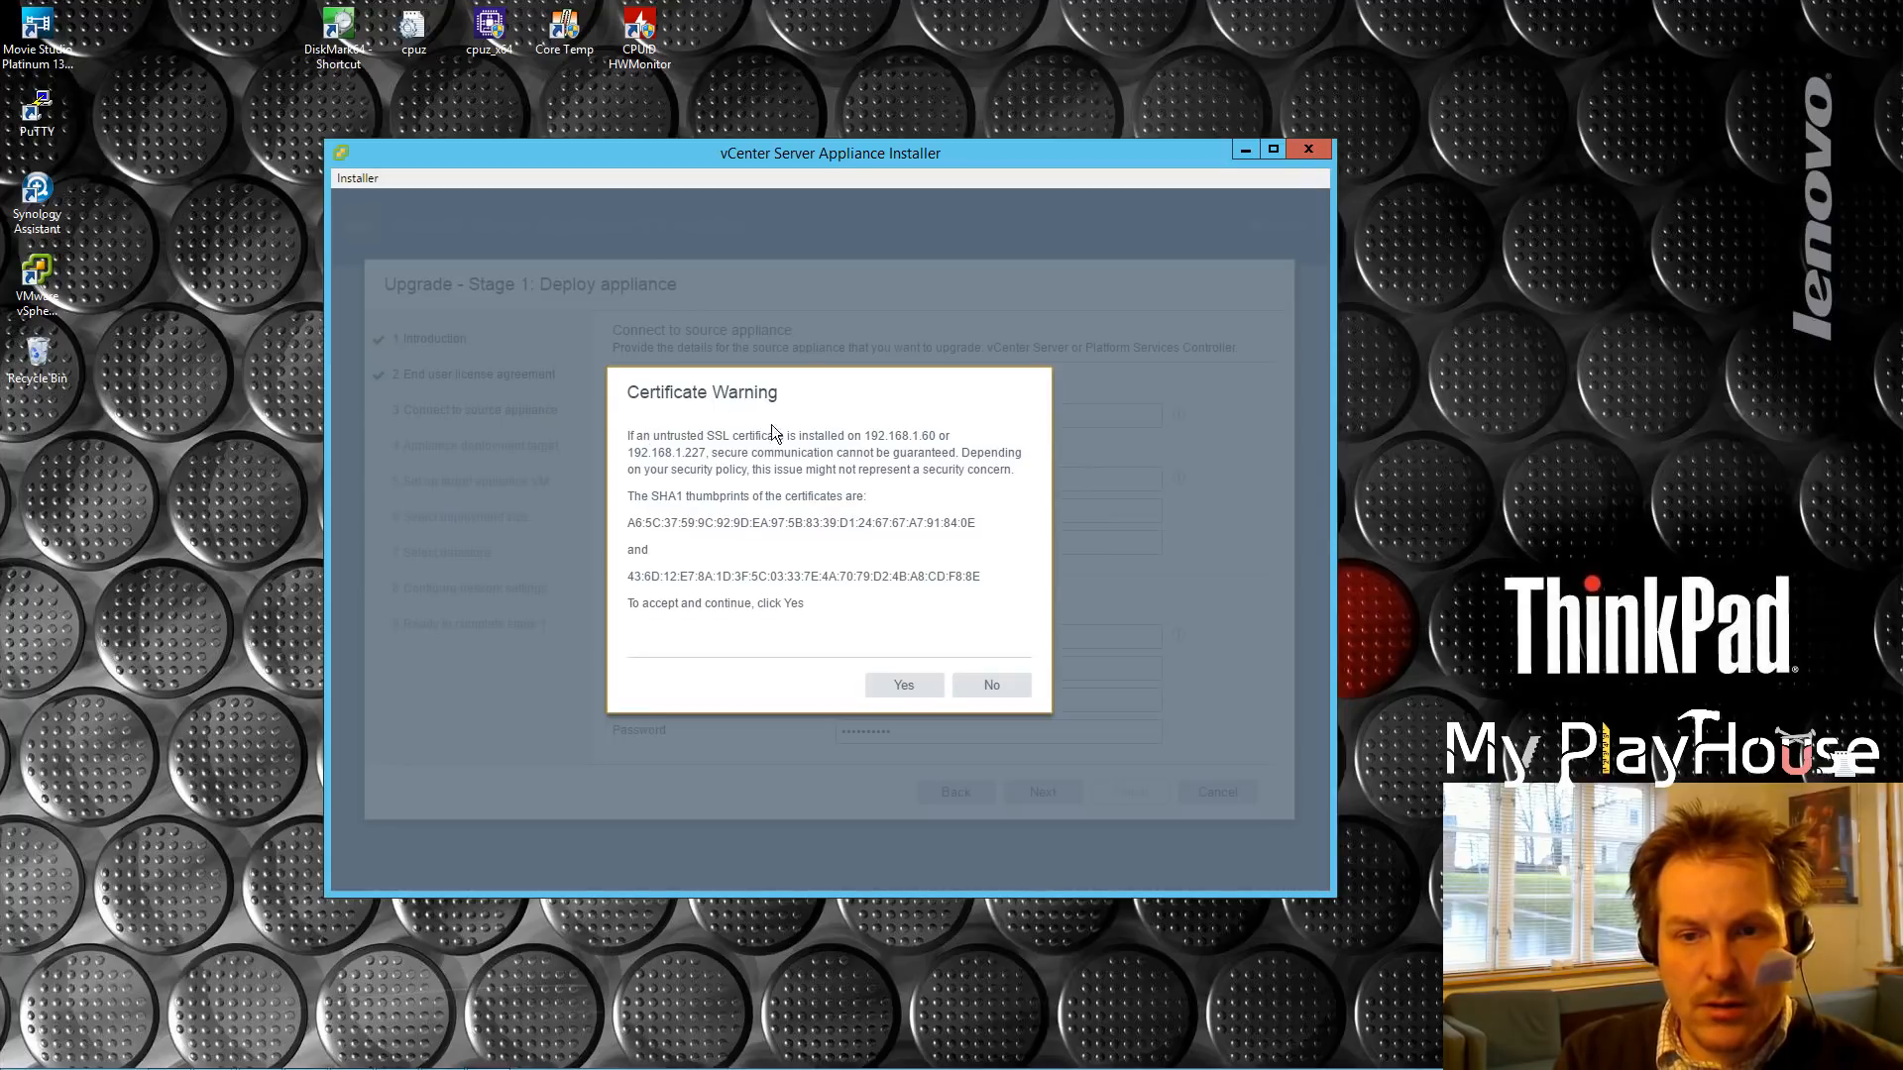
click(904, 686)
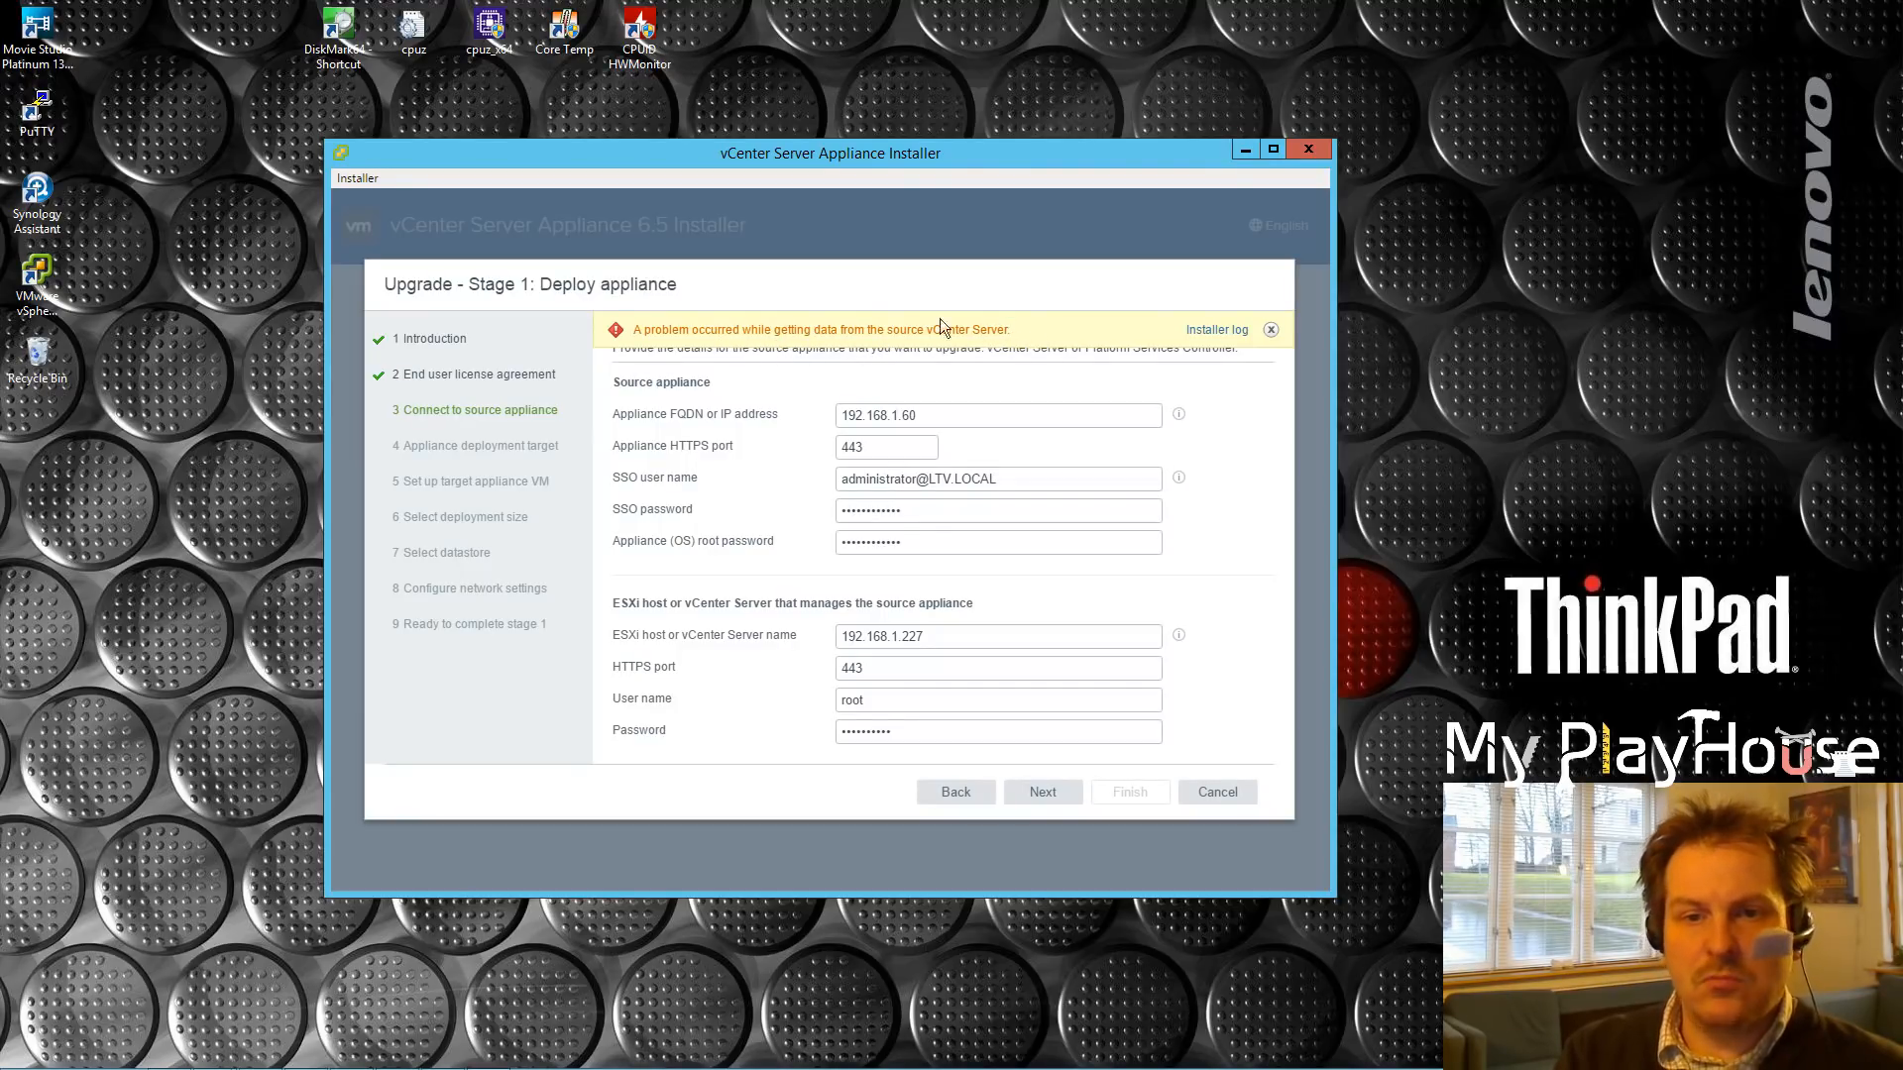
Step: Remove the domain from the SSO user name and retry the connection using port 5480
drag(637, 329, 1017, 324)
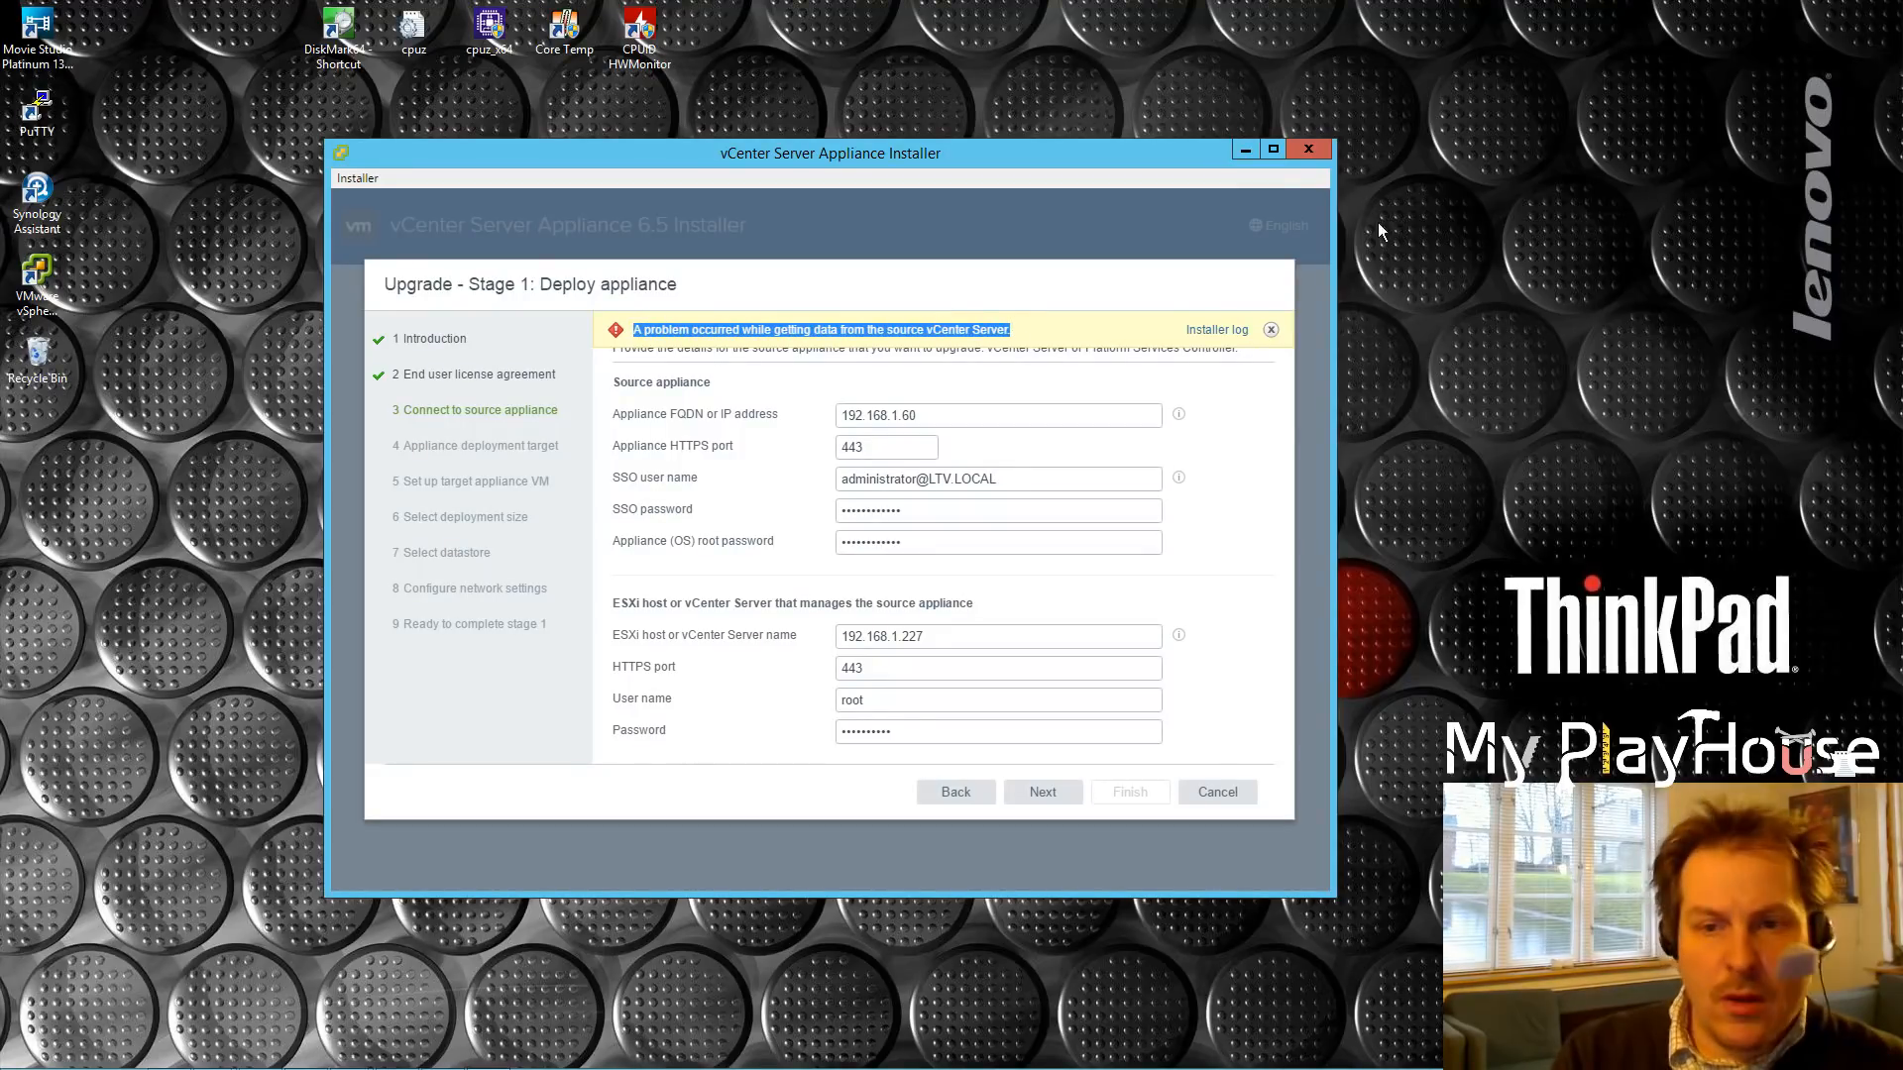
drag(995, 478, 929, 479)
key(BackSpace)
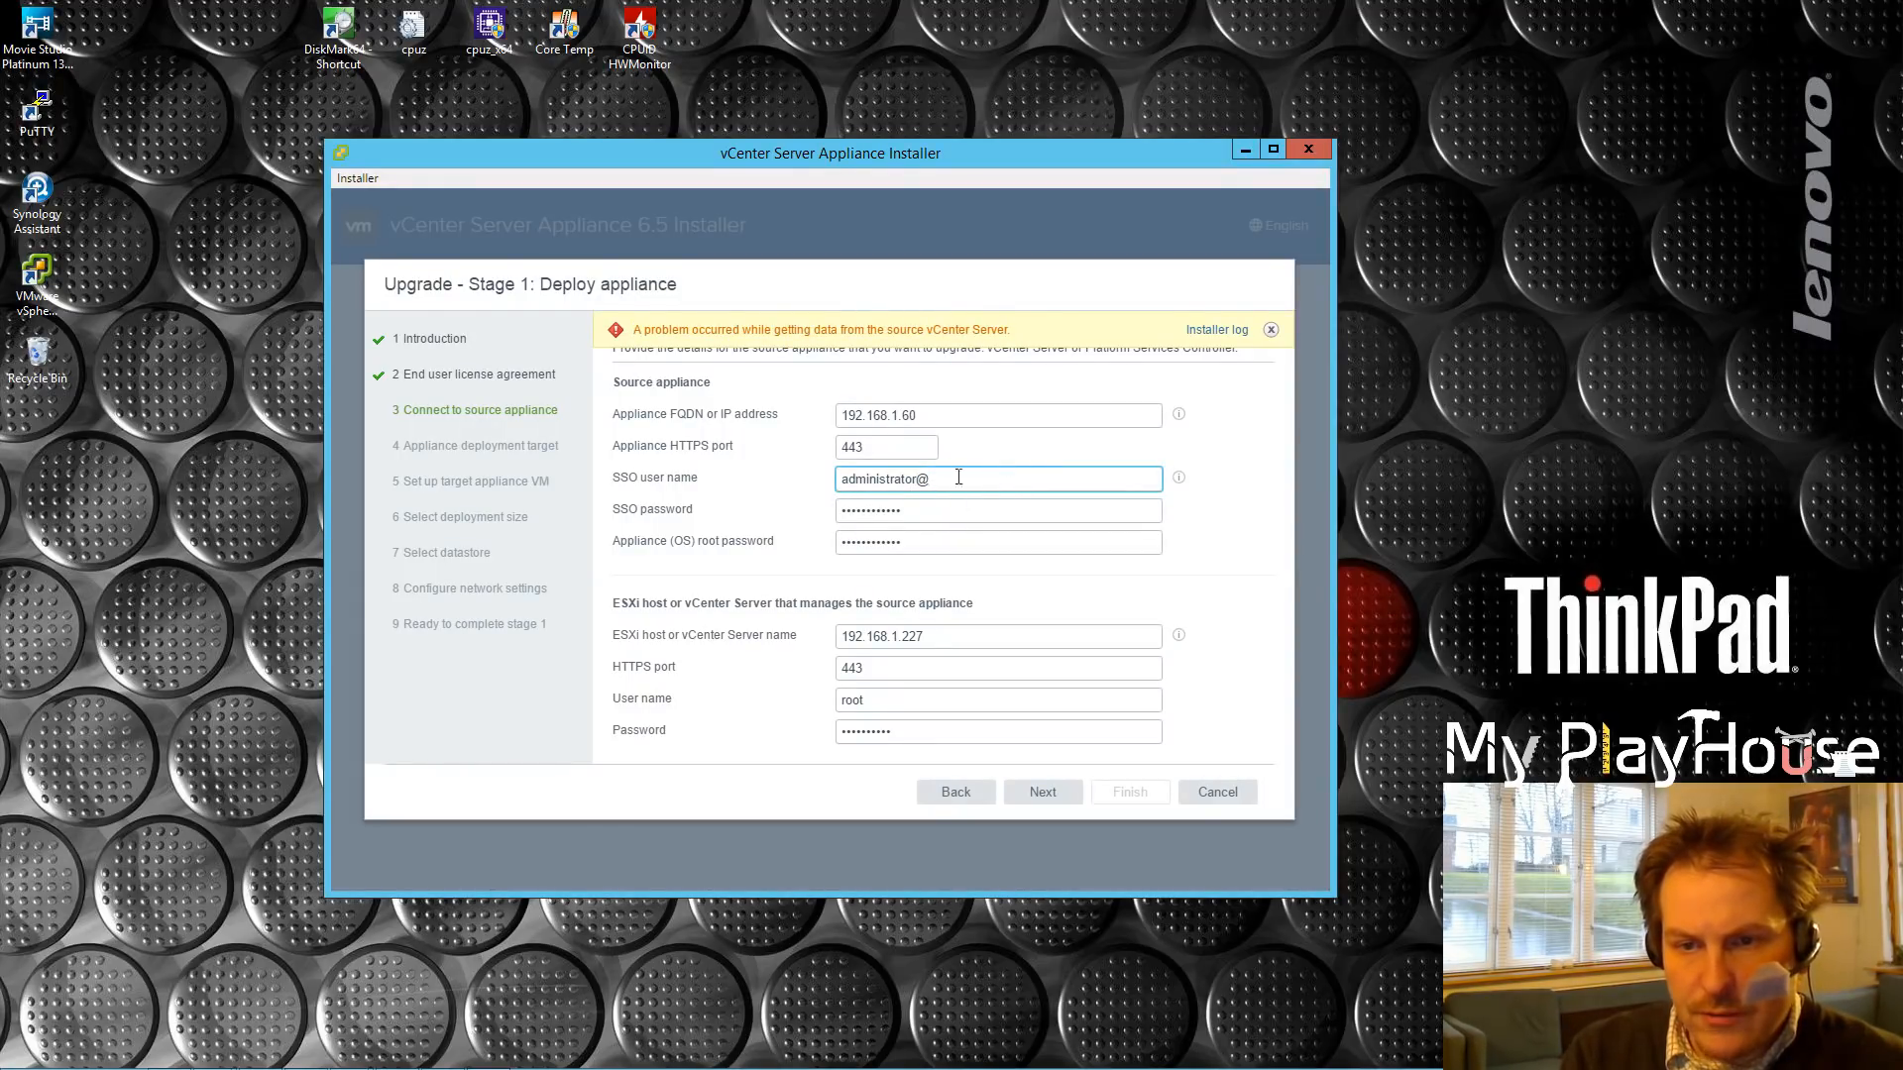
click(1045, 795)
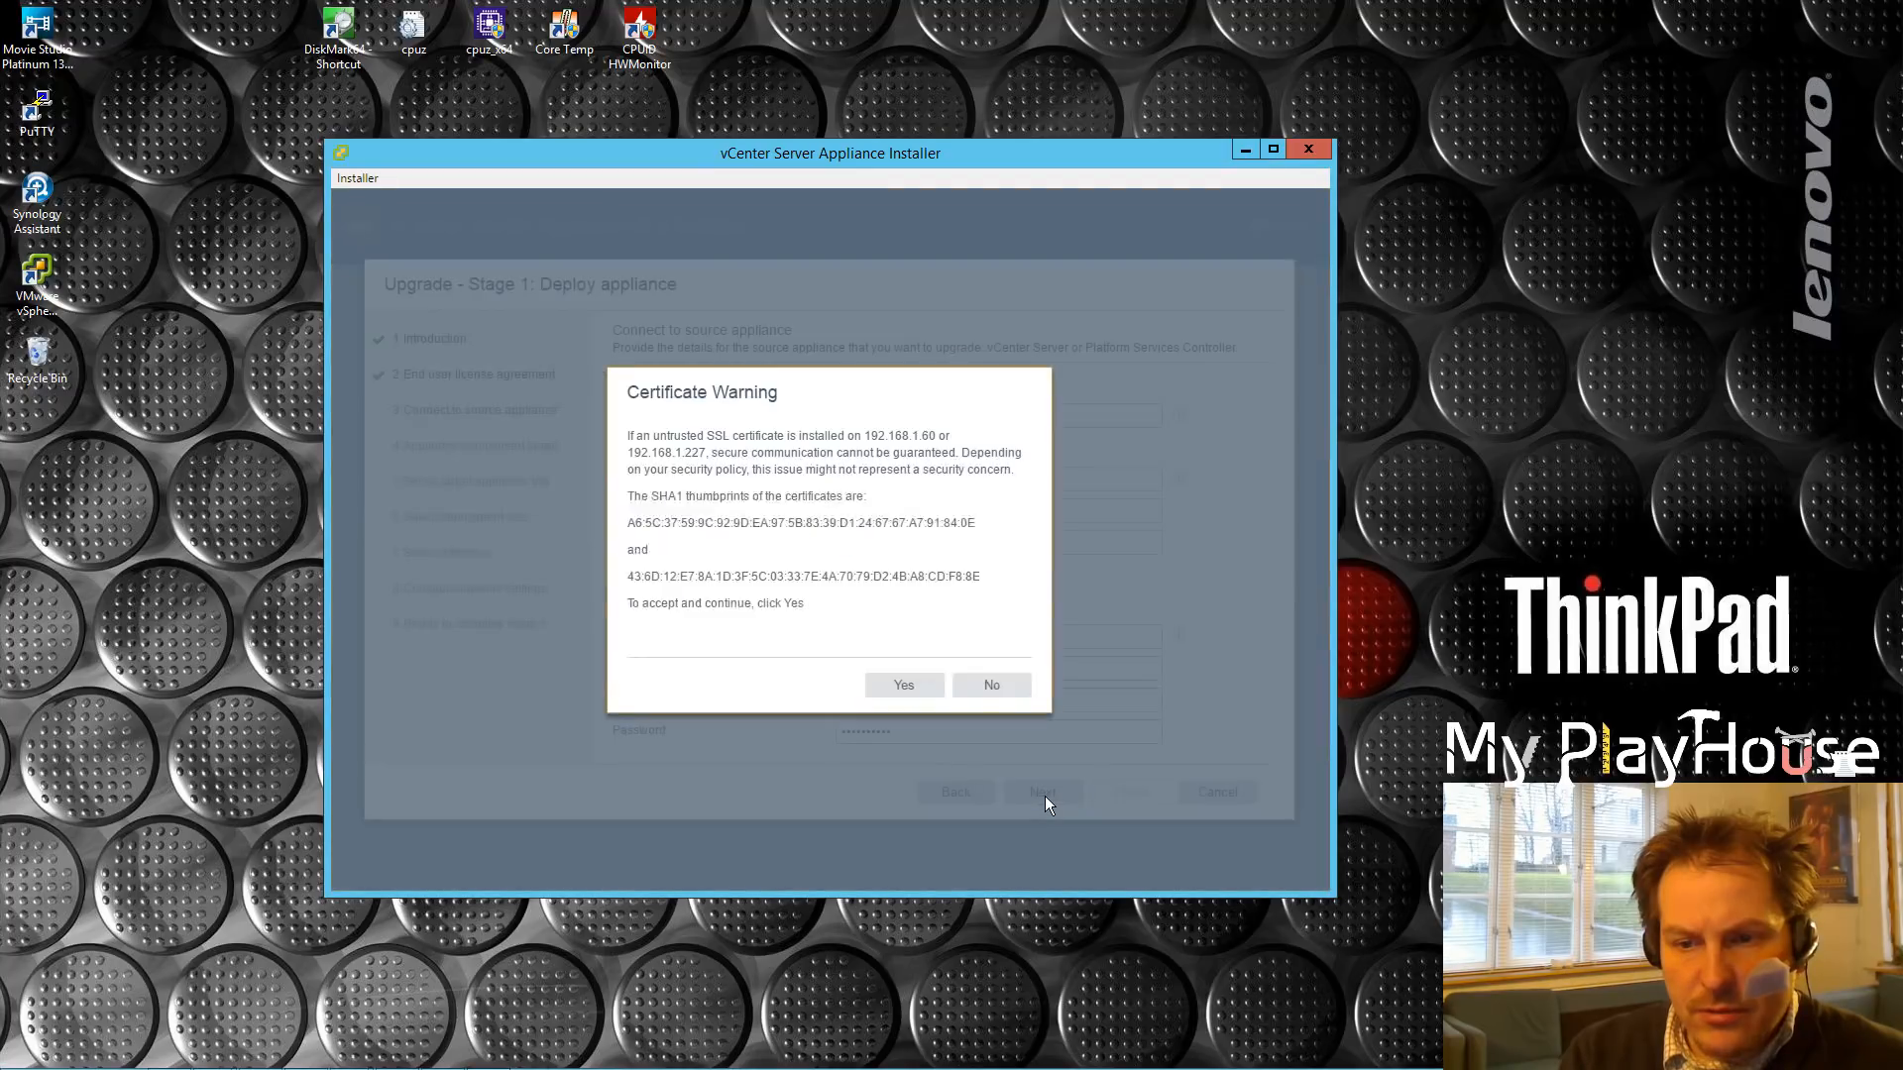
click(897, 684)
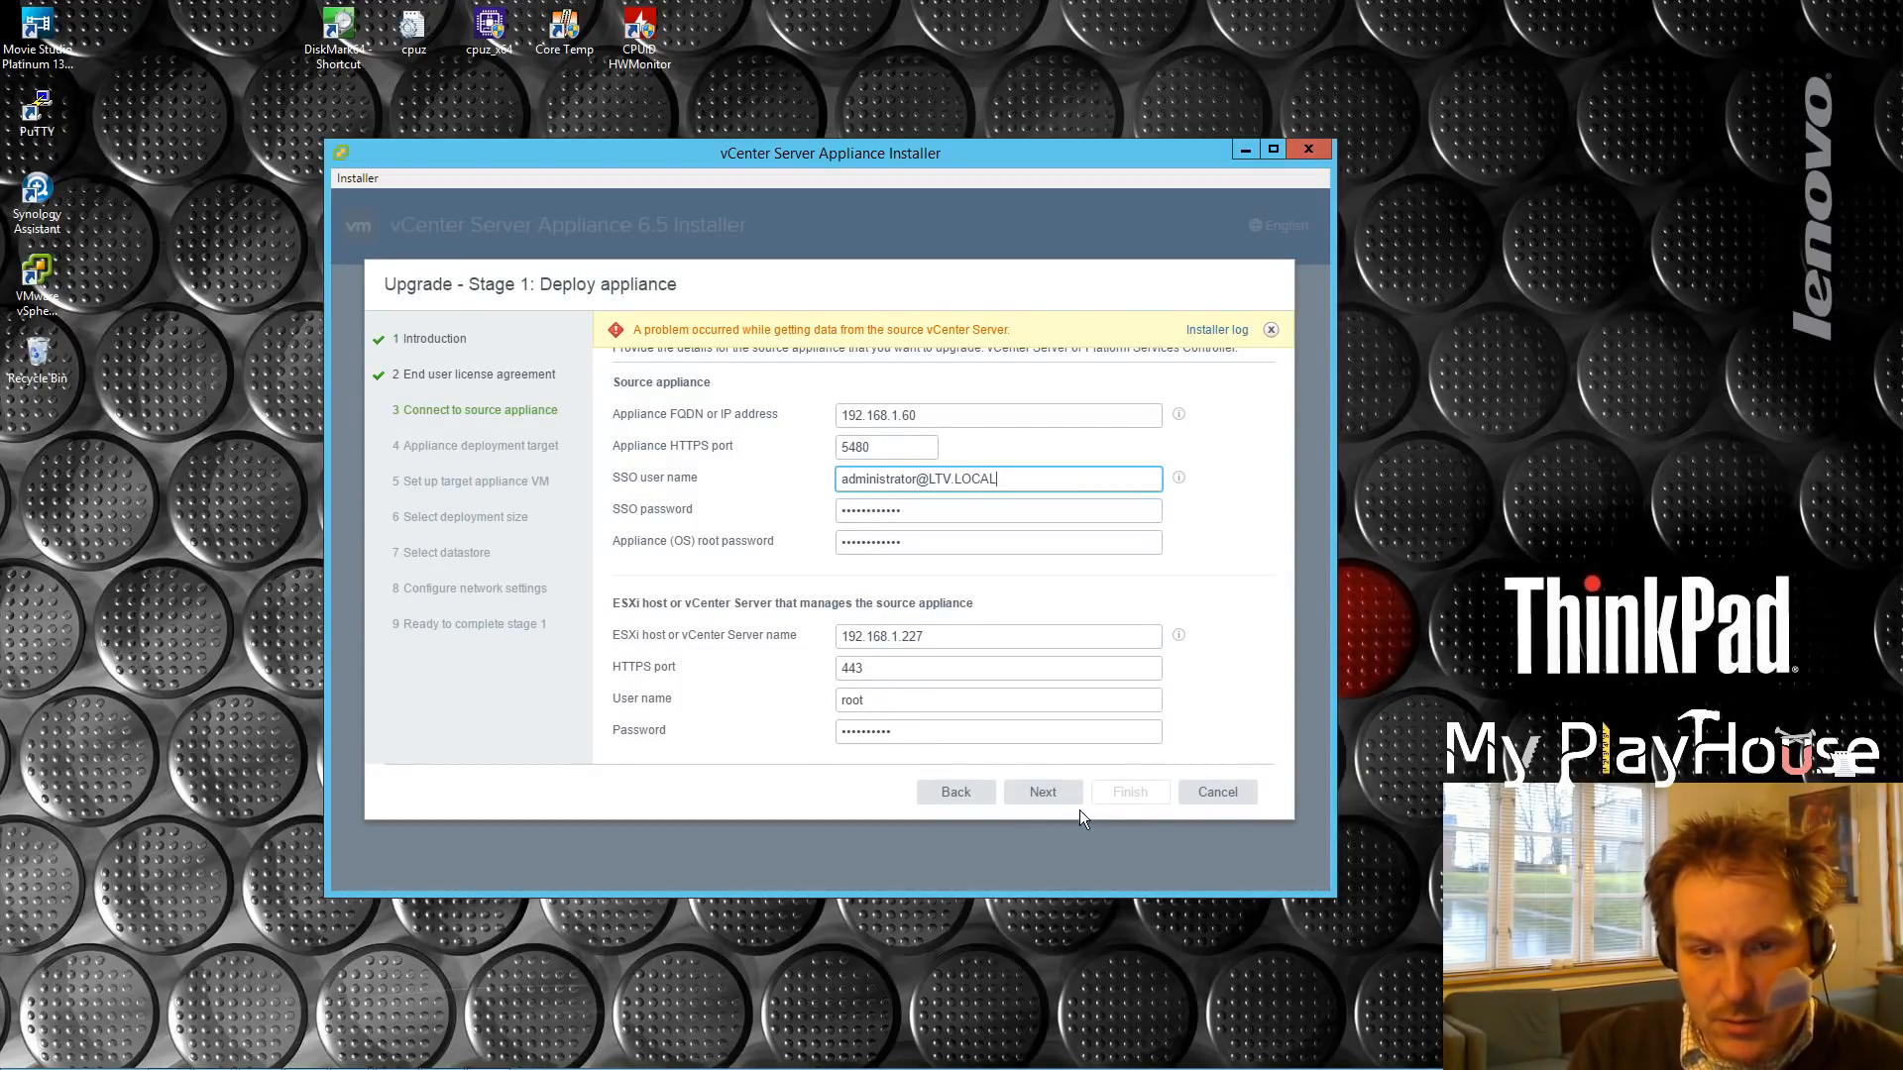
click(1044, 790)
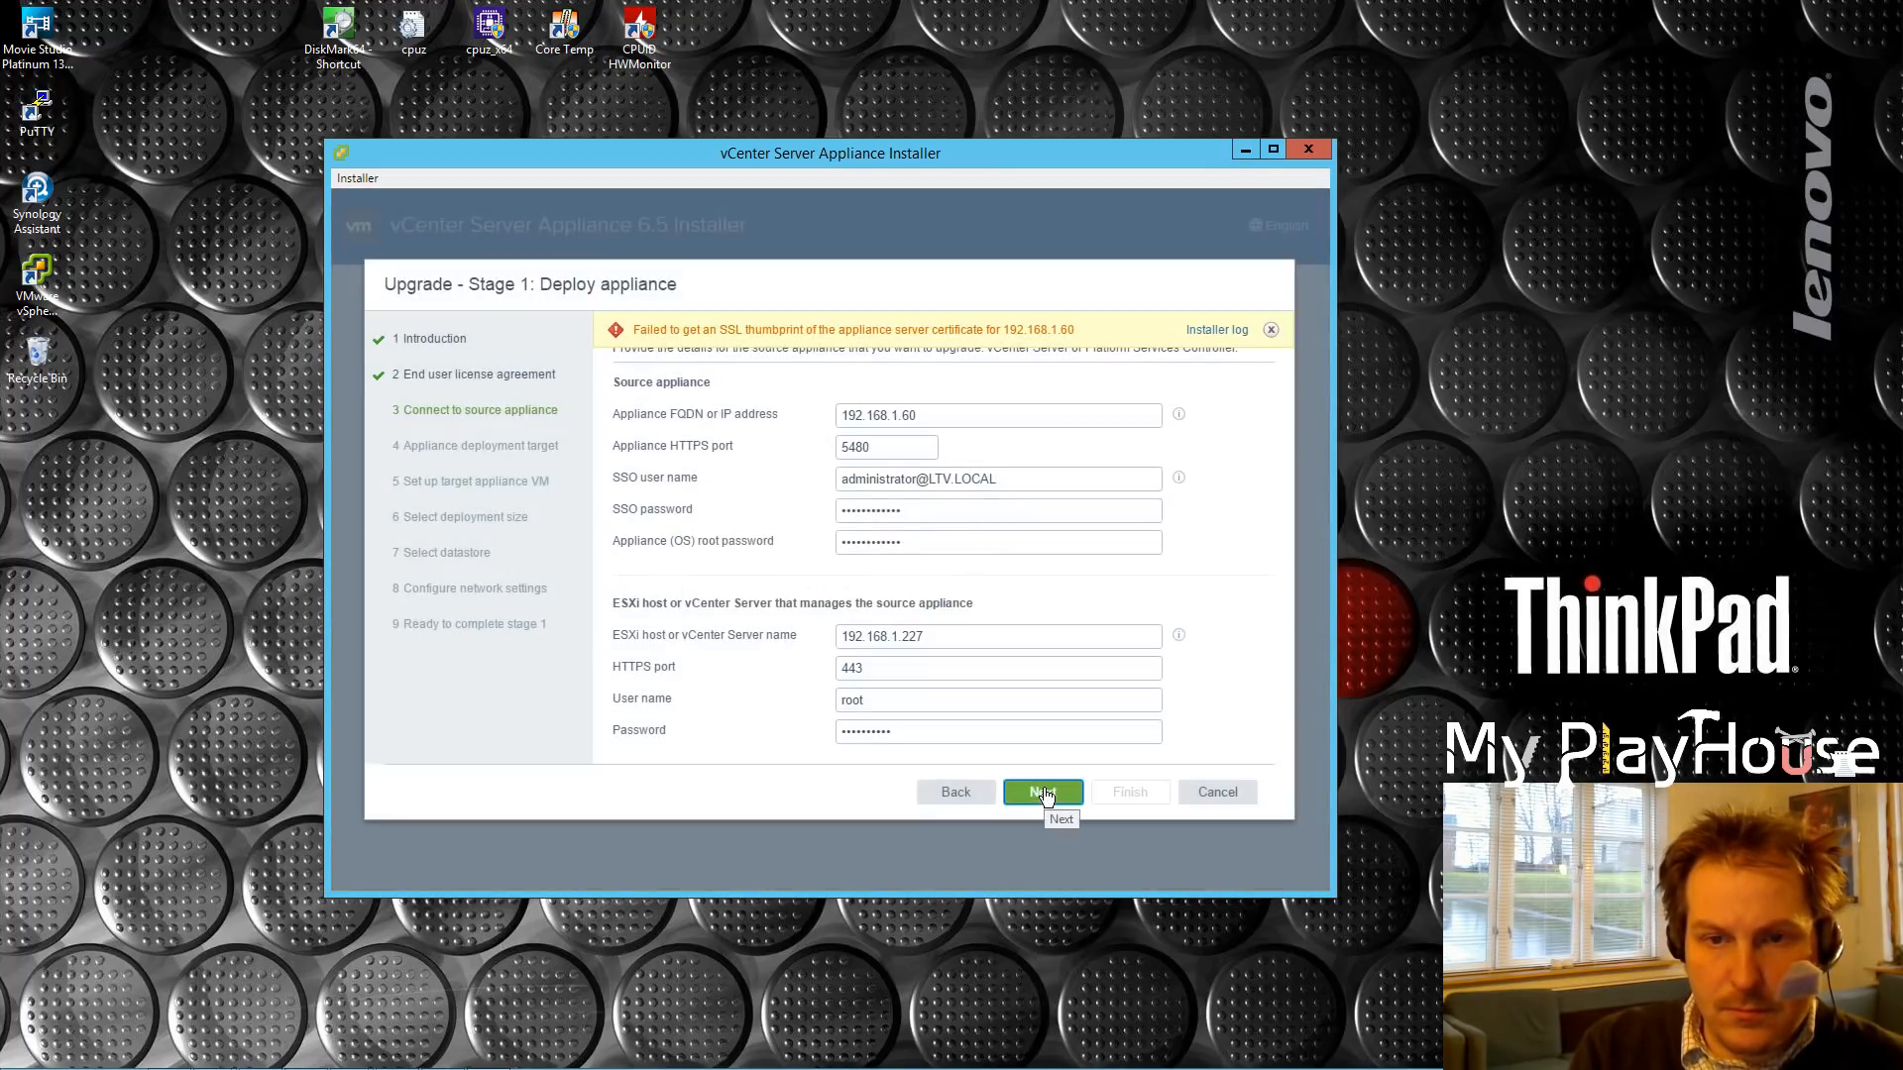
Step: Set the appliance HTTPS port back to 443, retry past the certificate warning, and move PuTTY aside
drag(892, 447, 805, 446)
text(443)
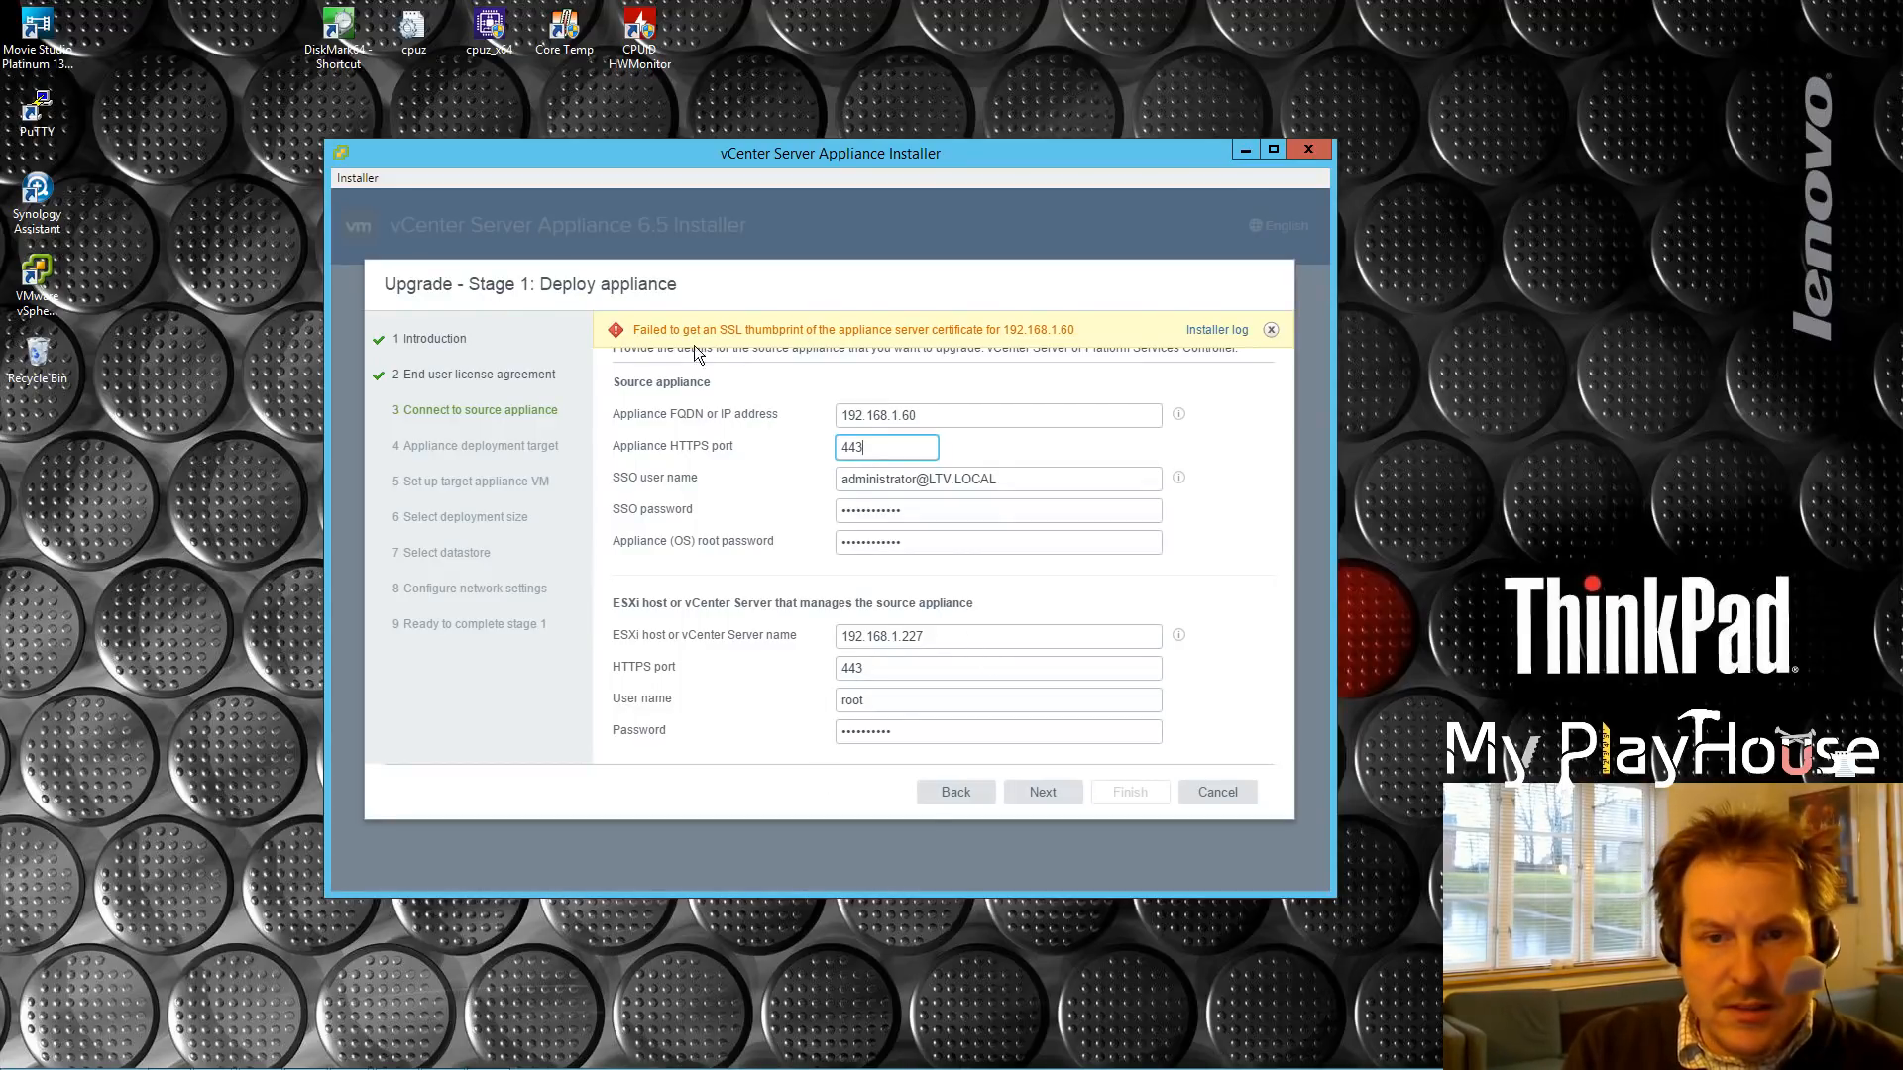
click(1050, 795)
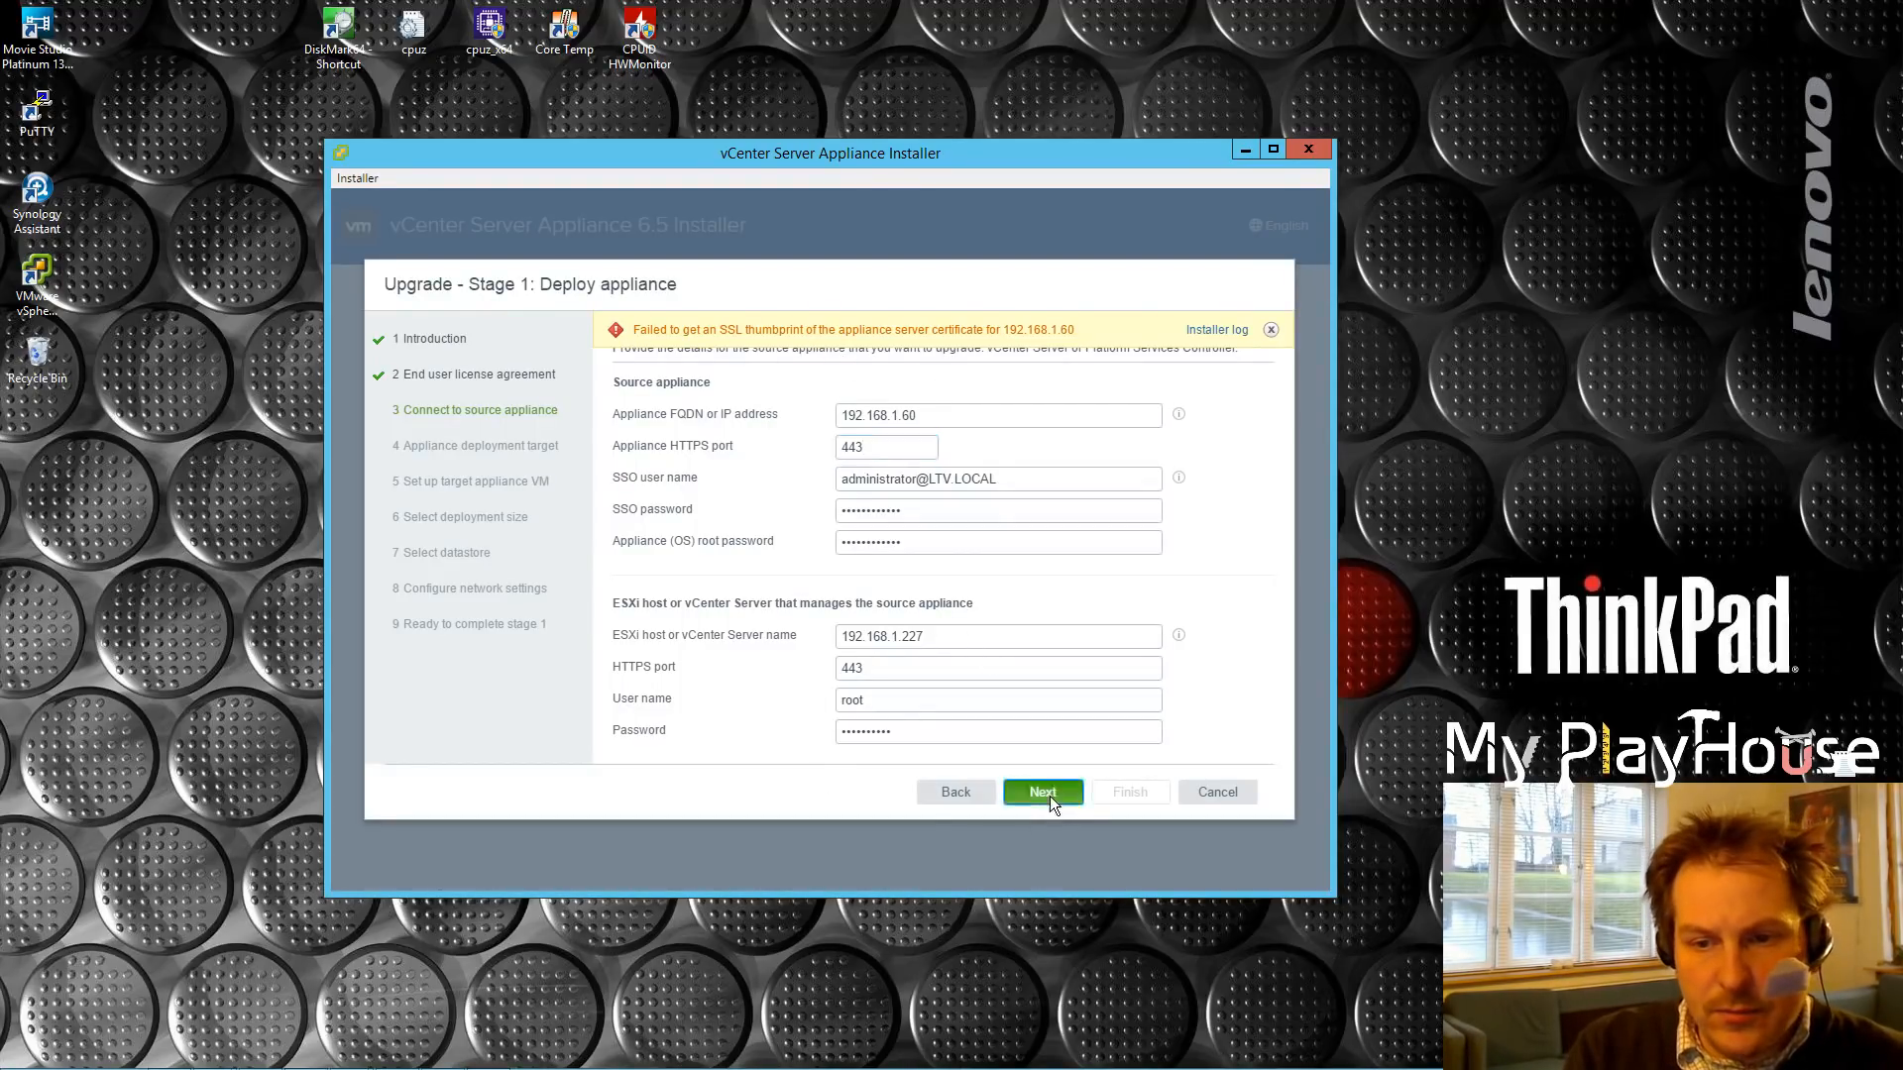
click(892, 683)
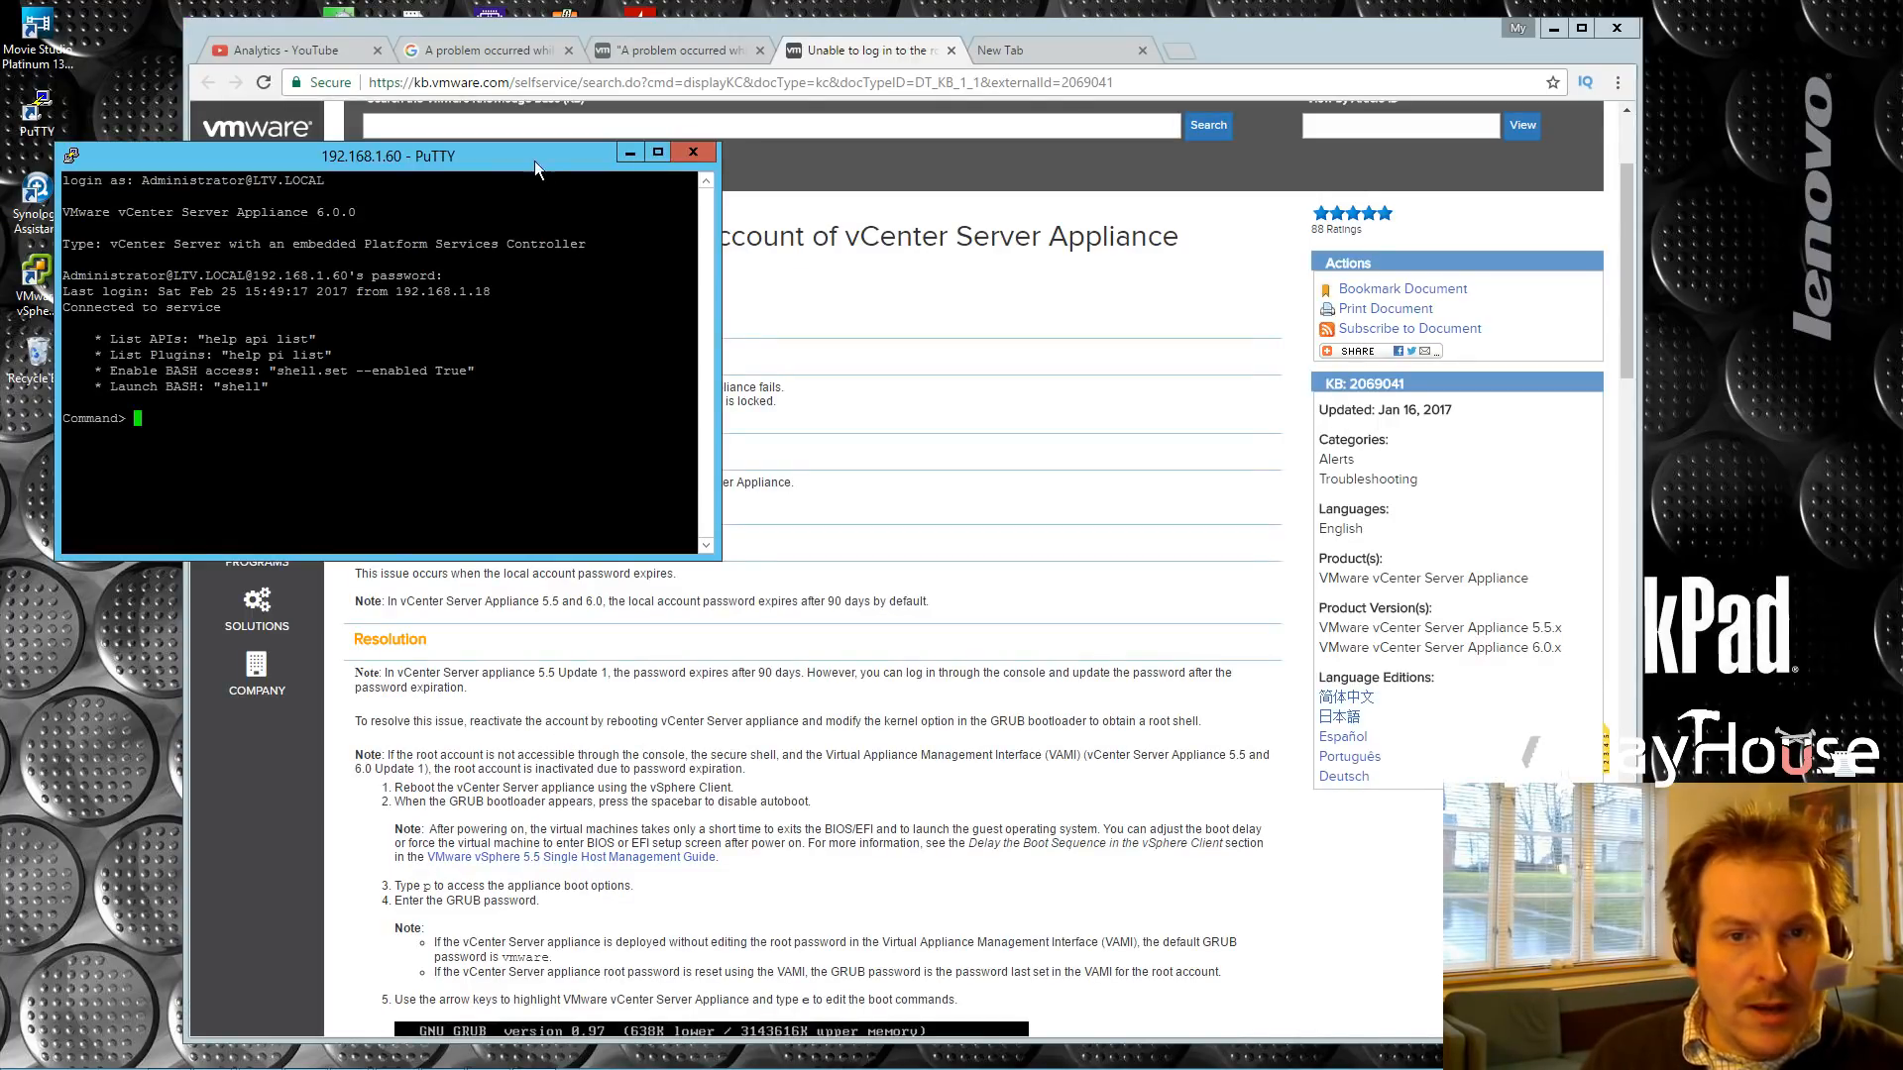
drag(531, 153, 565, 210)
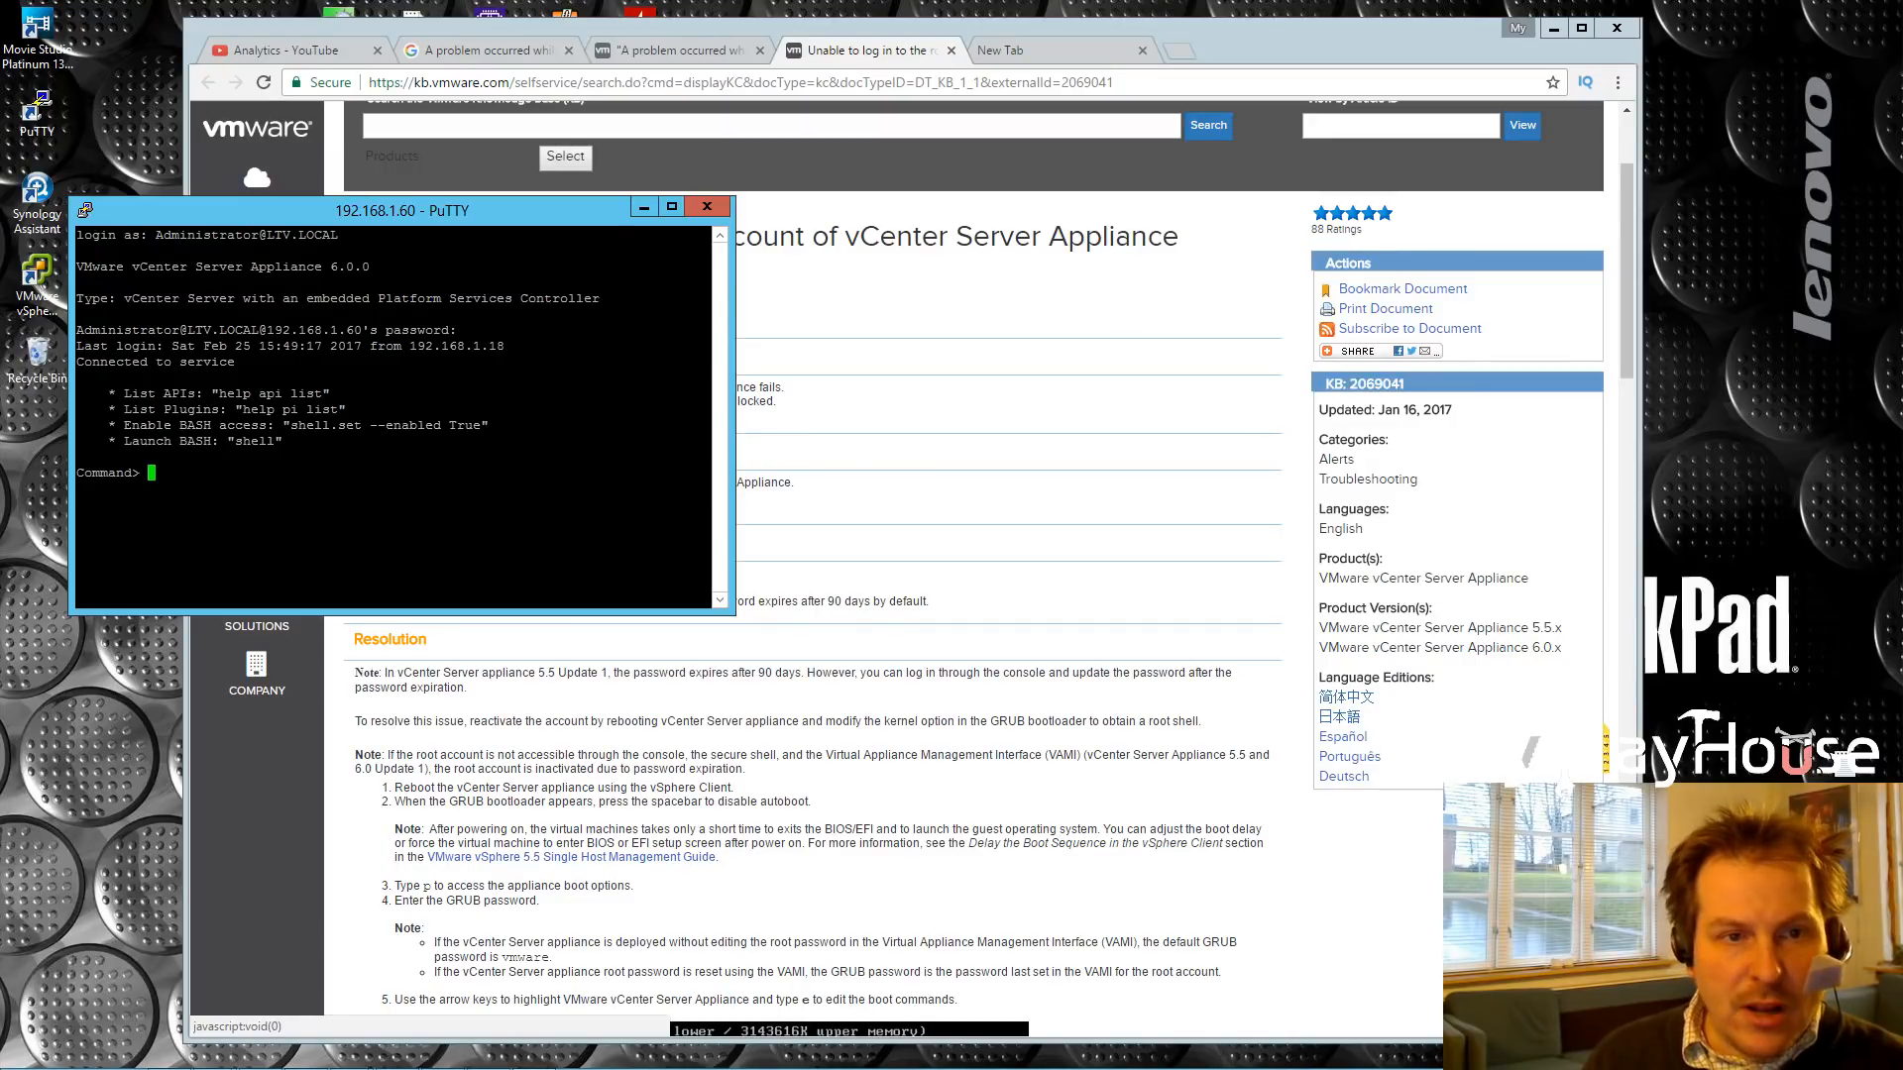
Step: Review the PuTTY login line, then minimize the Web Client, KB browser and PuTTY windows
drag(149, 234, 338, 235)
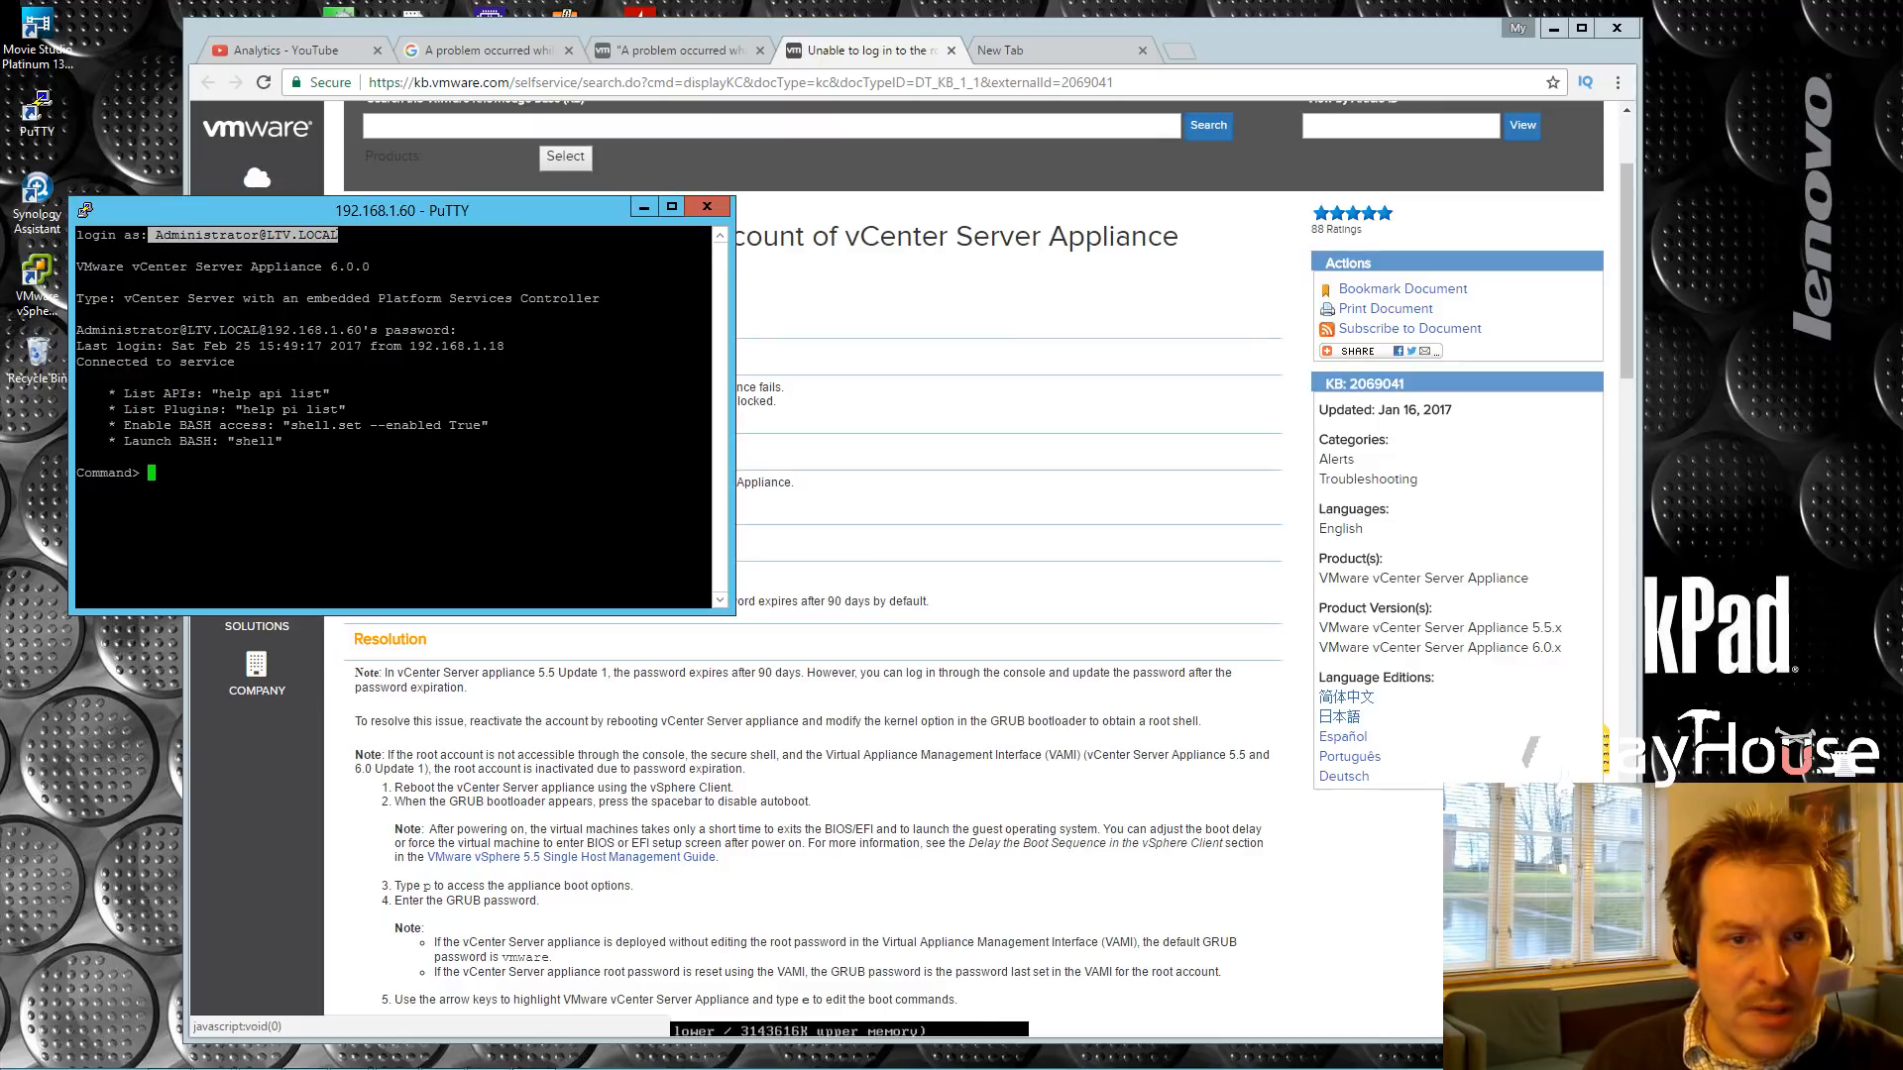
click(156, 235)
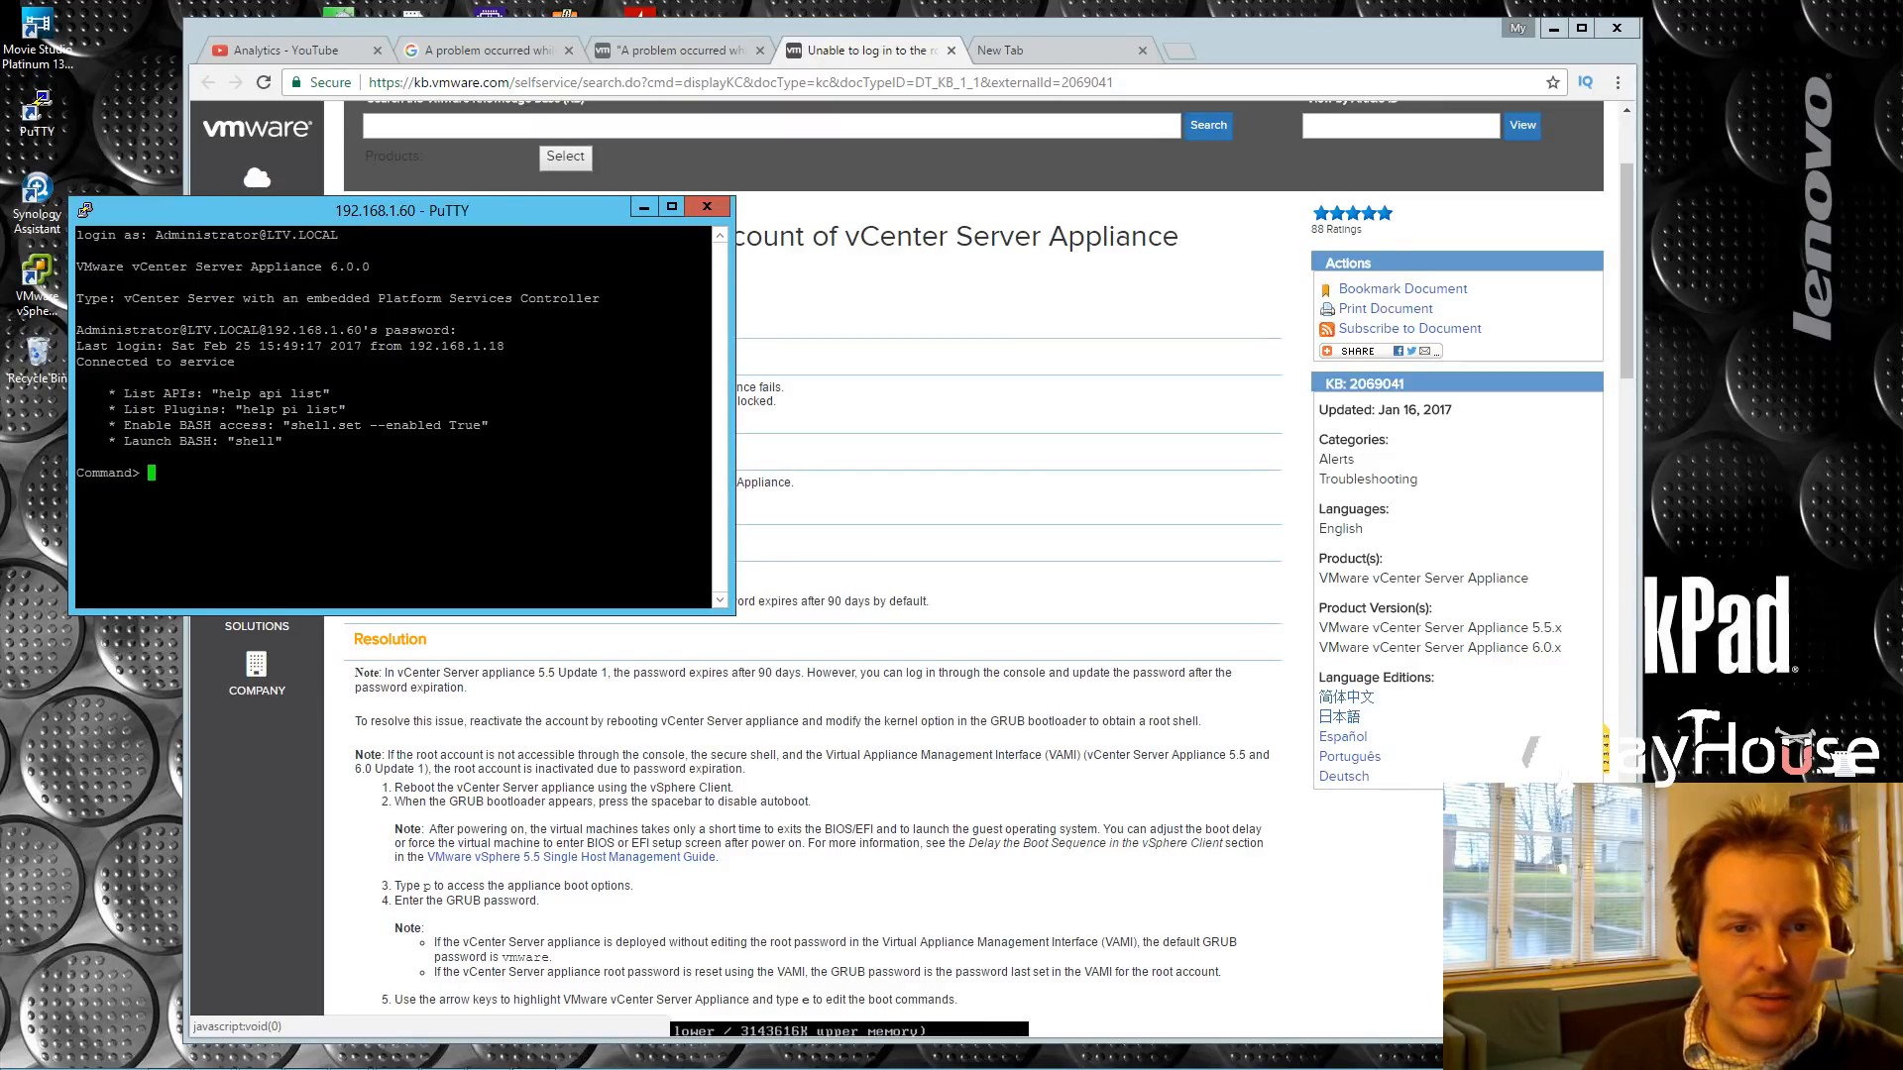
mouse_move(260, 1061)
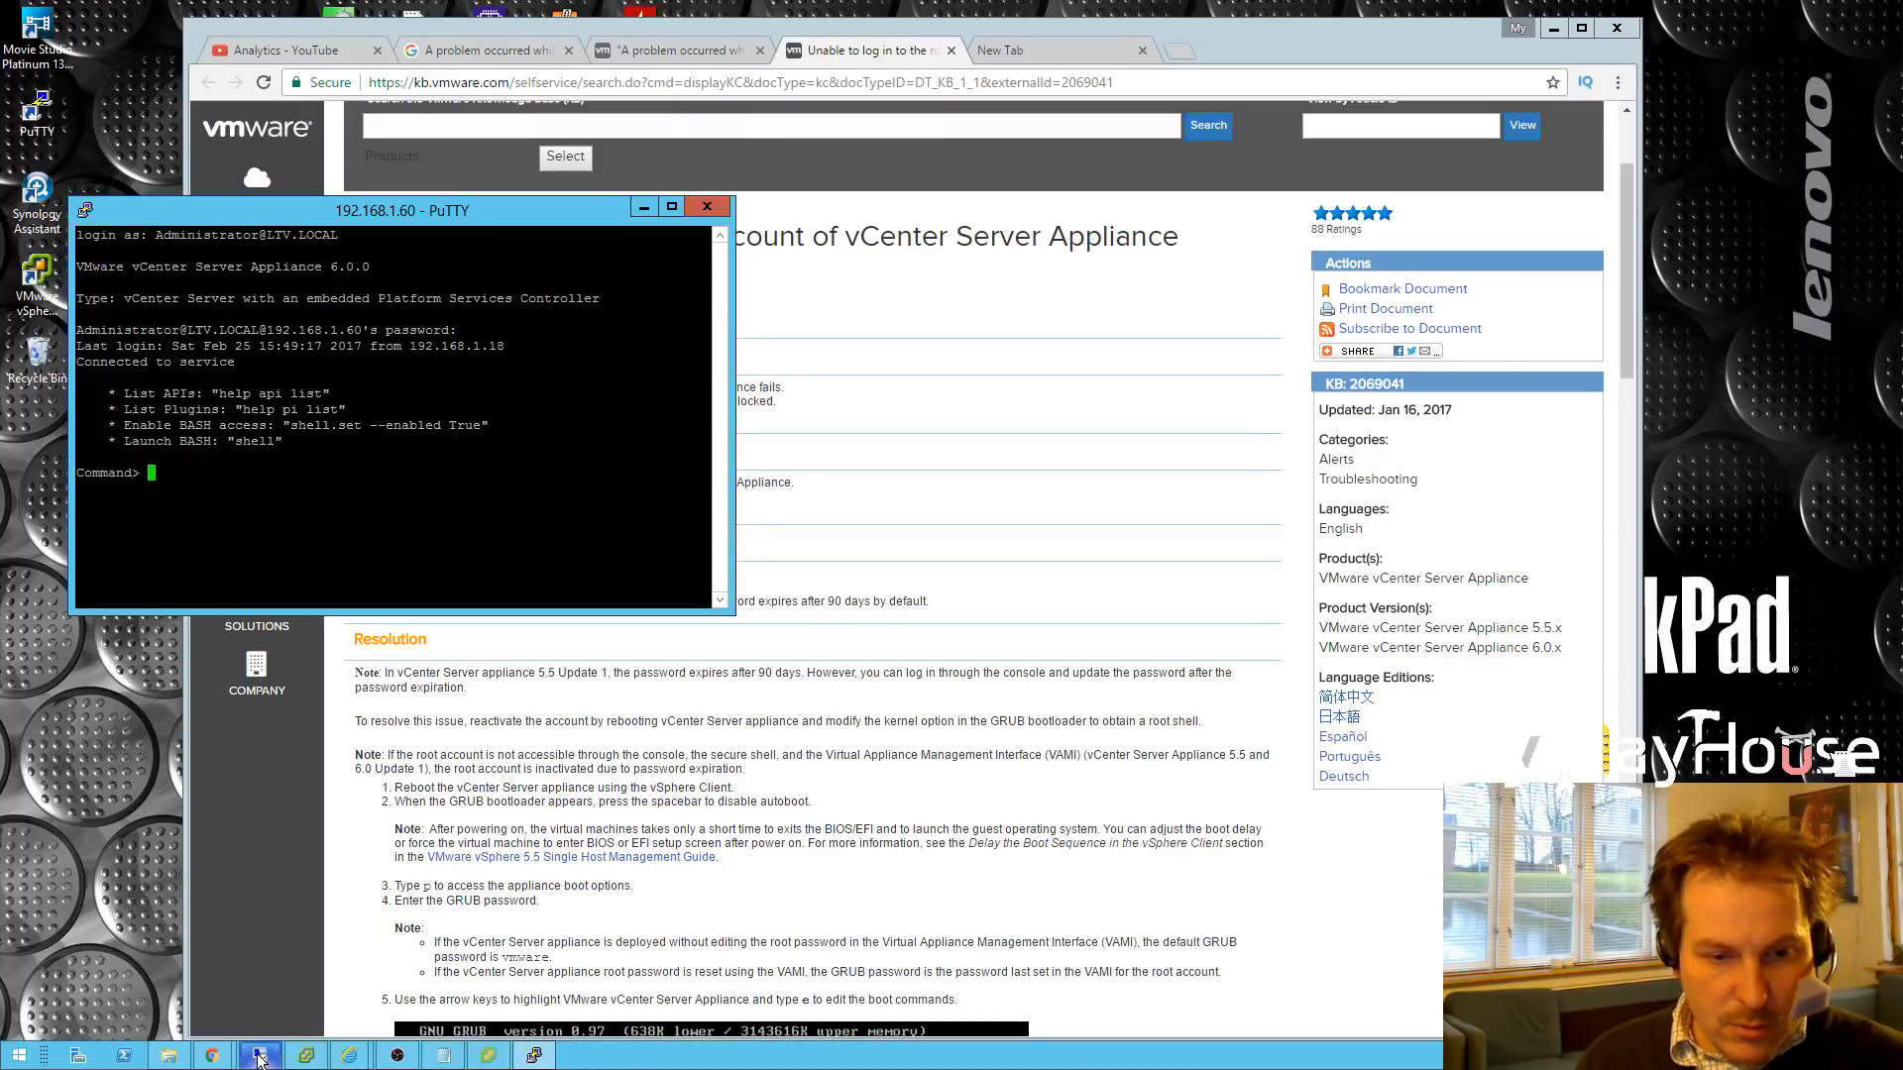
click(235, 974)
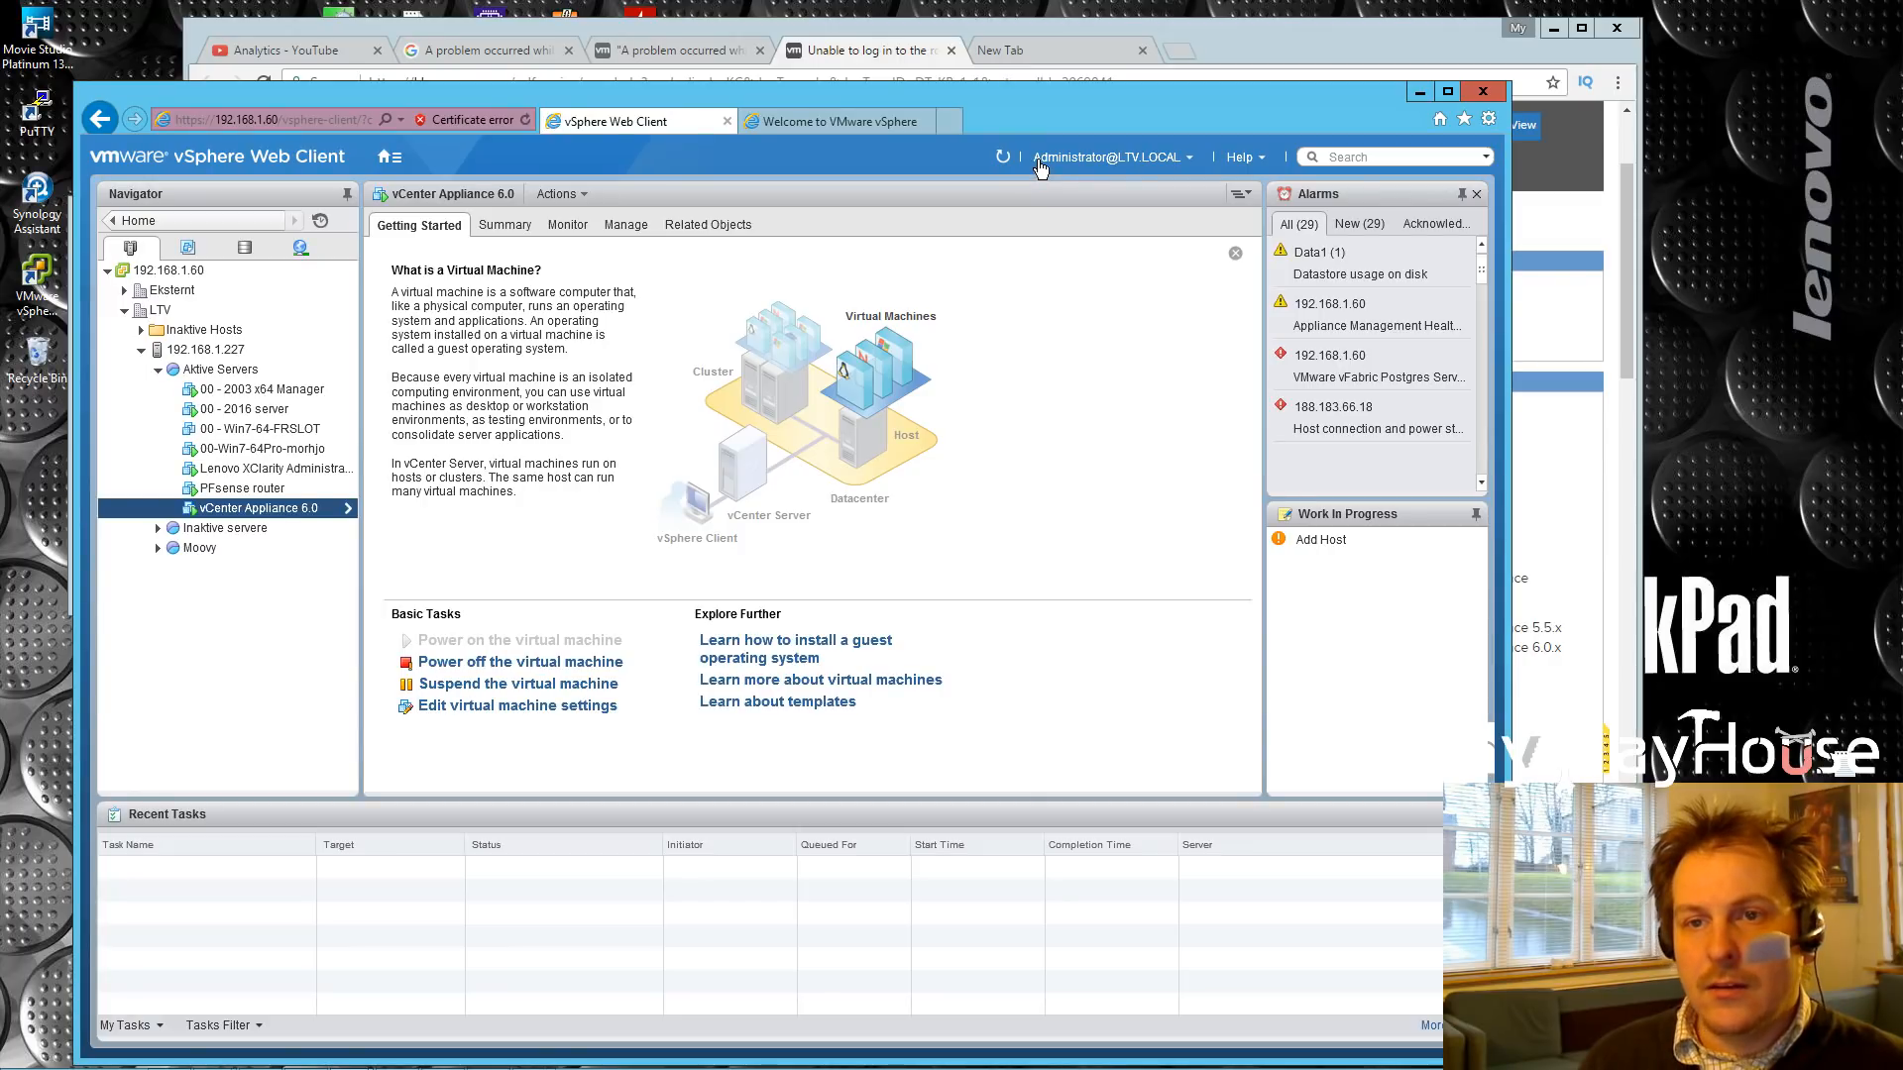
click(1420, 92)
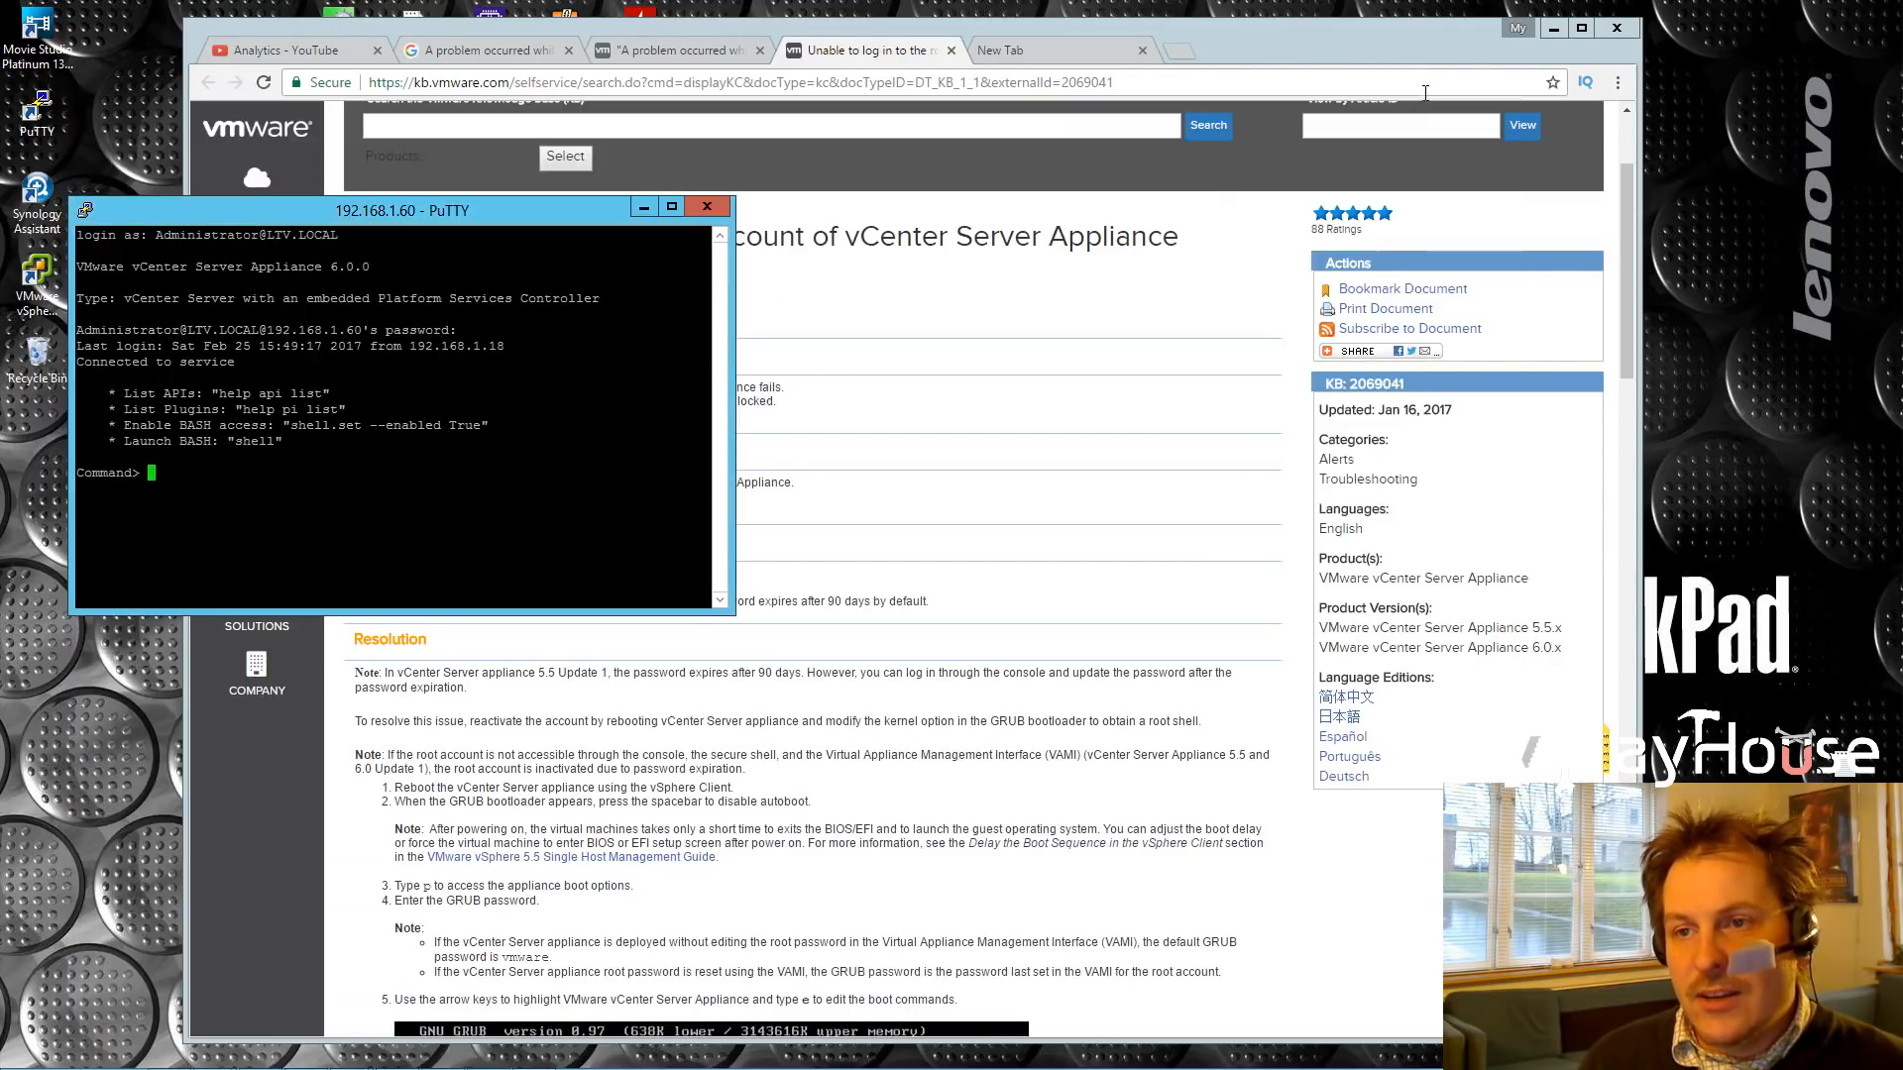
click(1552, 30)
click(644, 208)
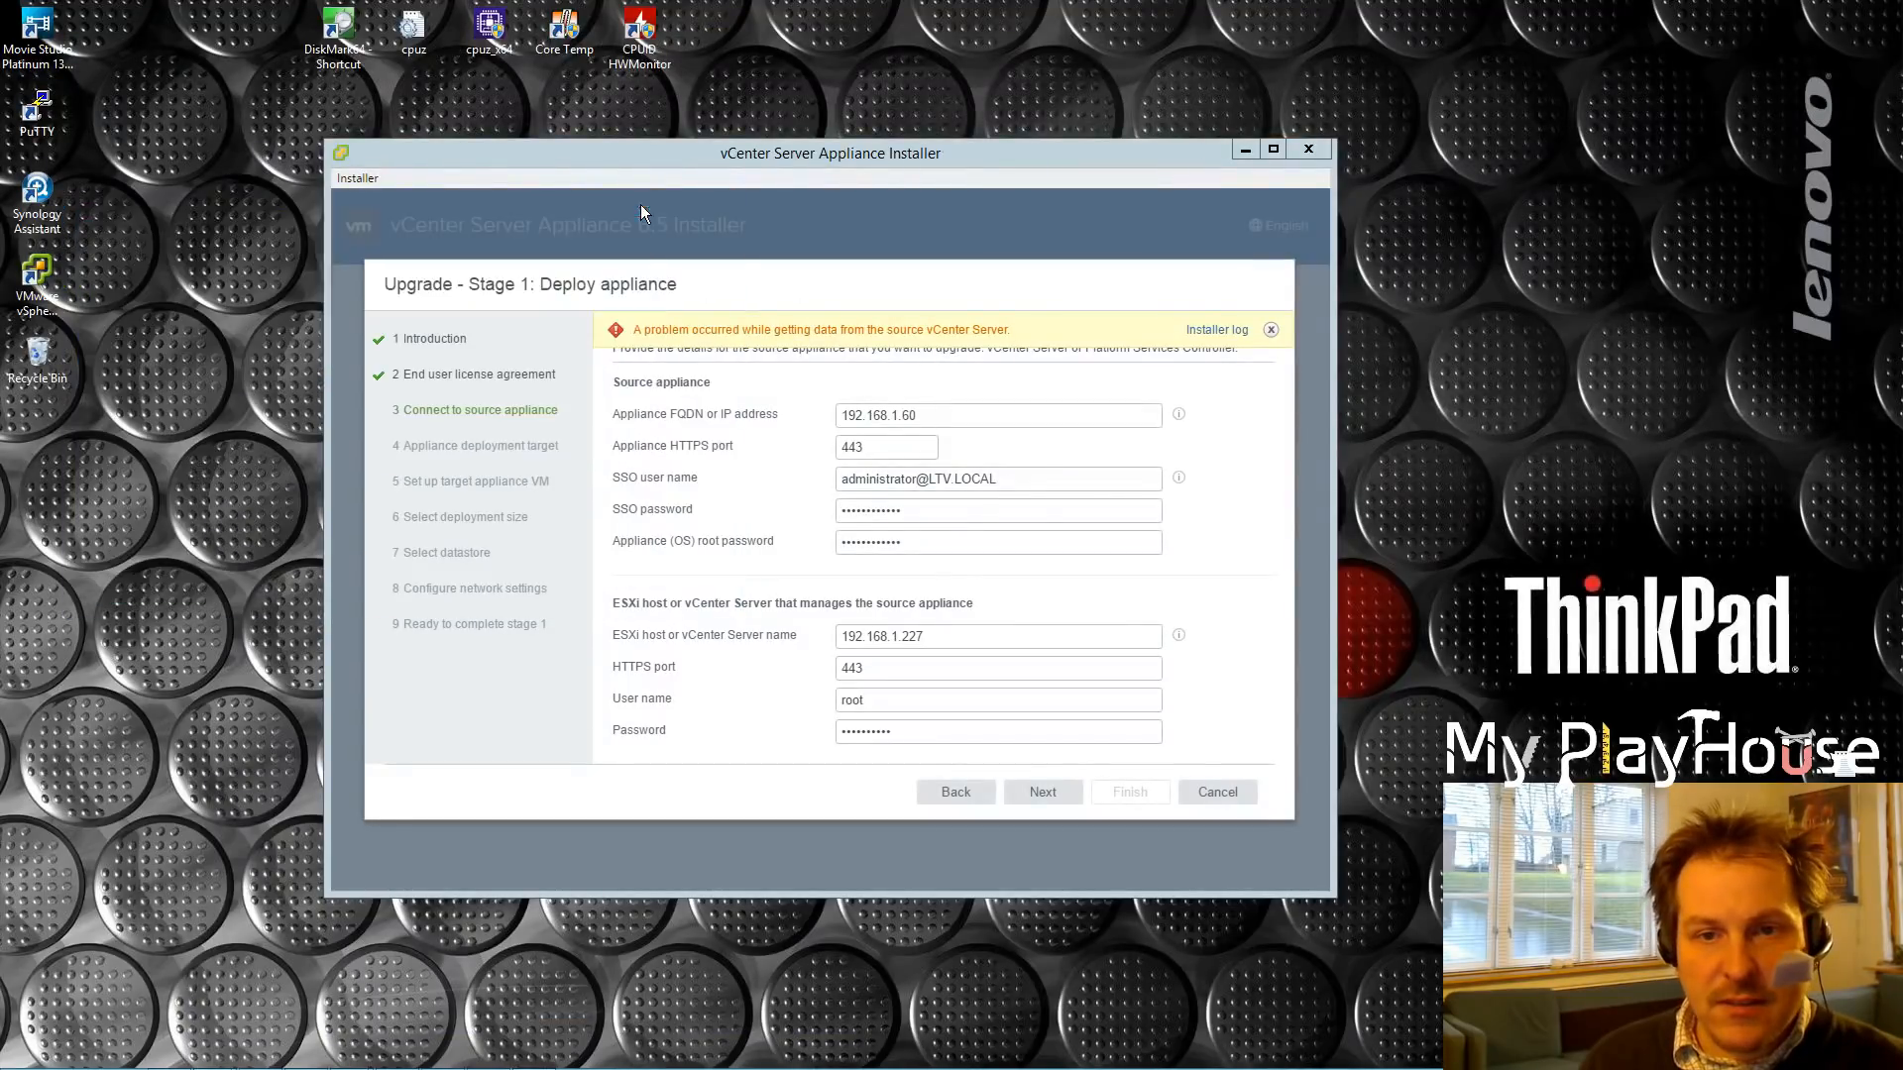
click(841, 479)
key(BackSpace)
key(BackSpace)
key(BackSpace)
key(BackSpace)
key(BackSpace)
key(BackSpace)
key(BackSpace)
key(BackSpace)
key(BackSpace)
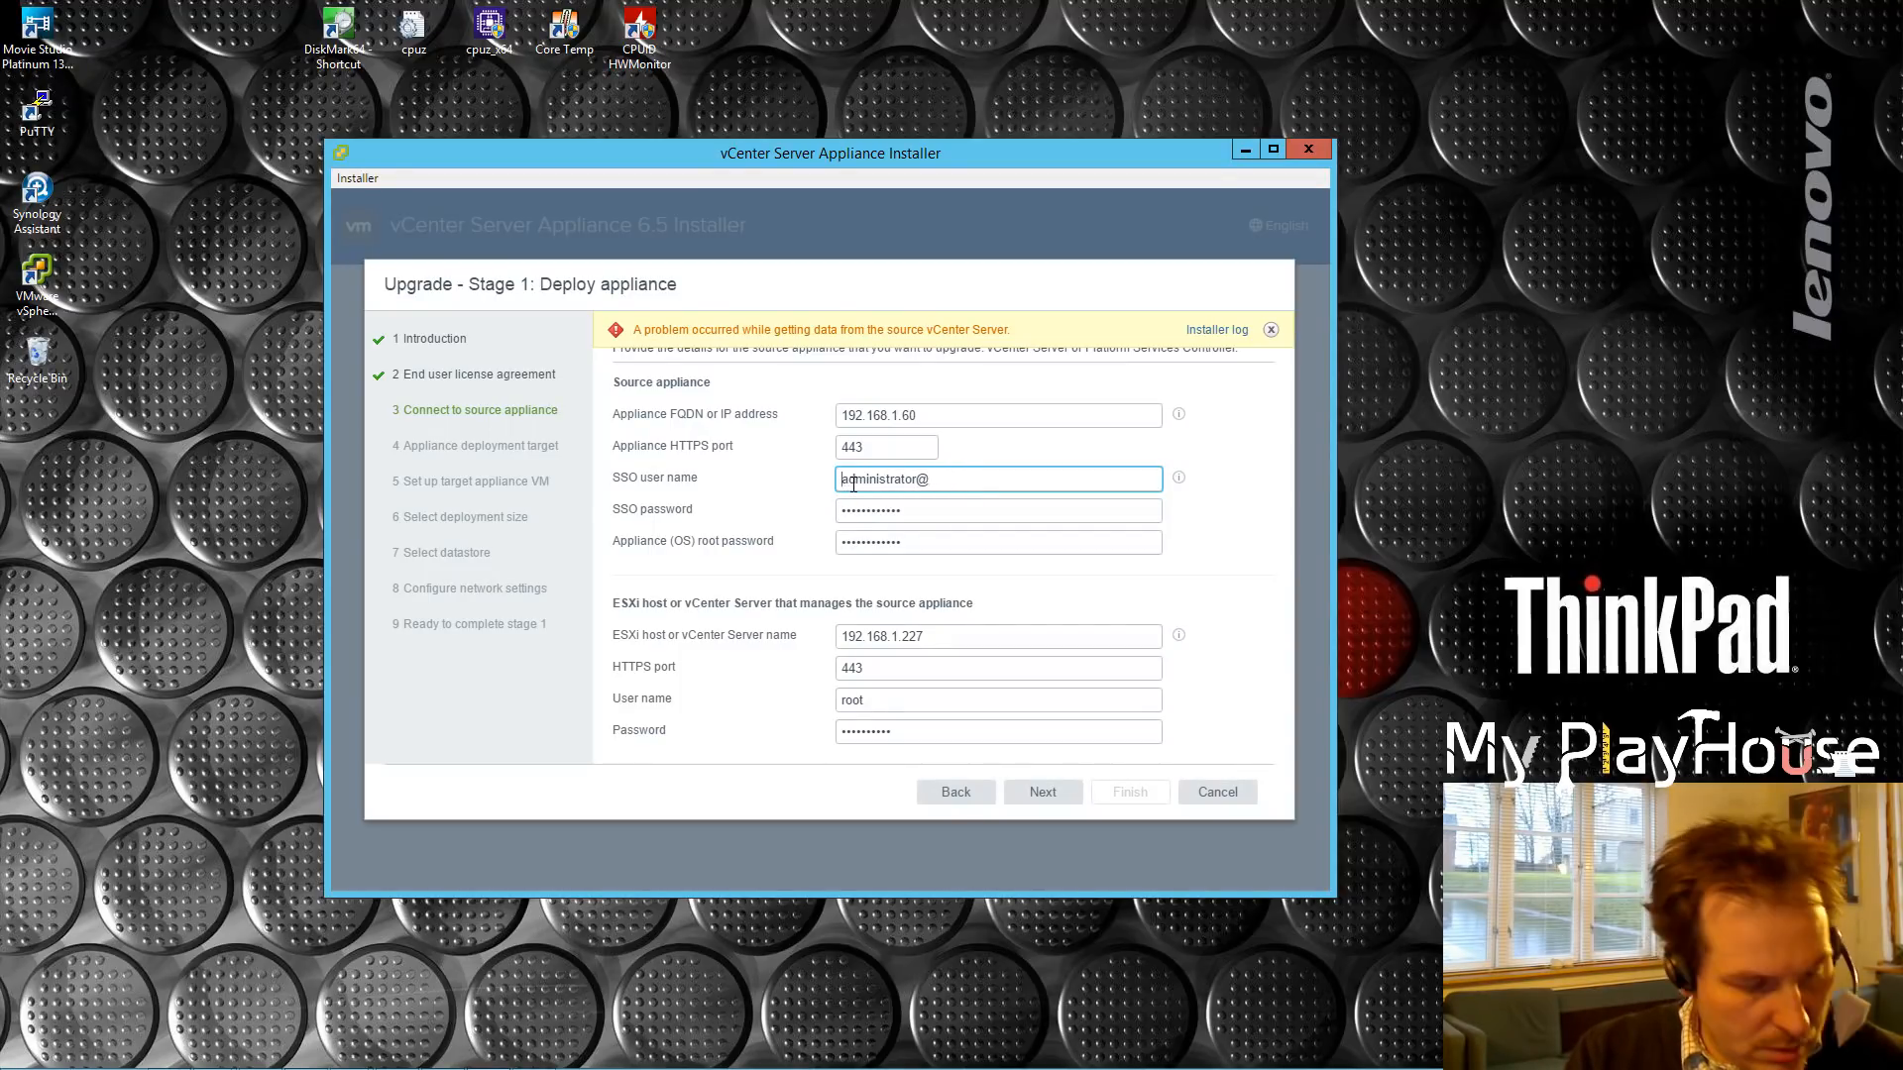
drag(920, 492, 856, 484)
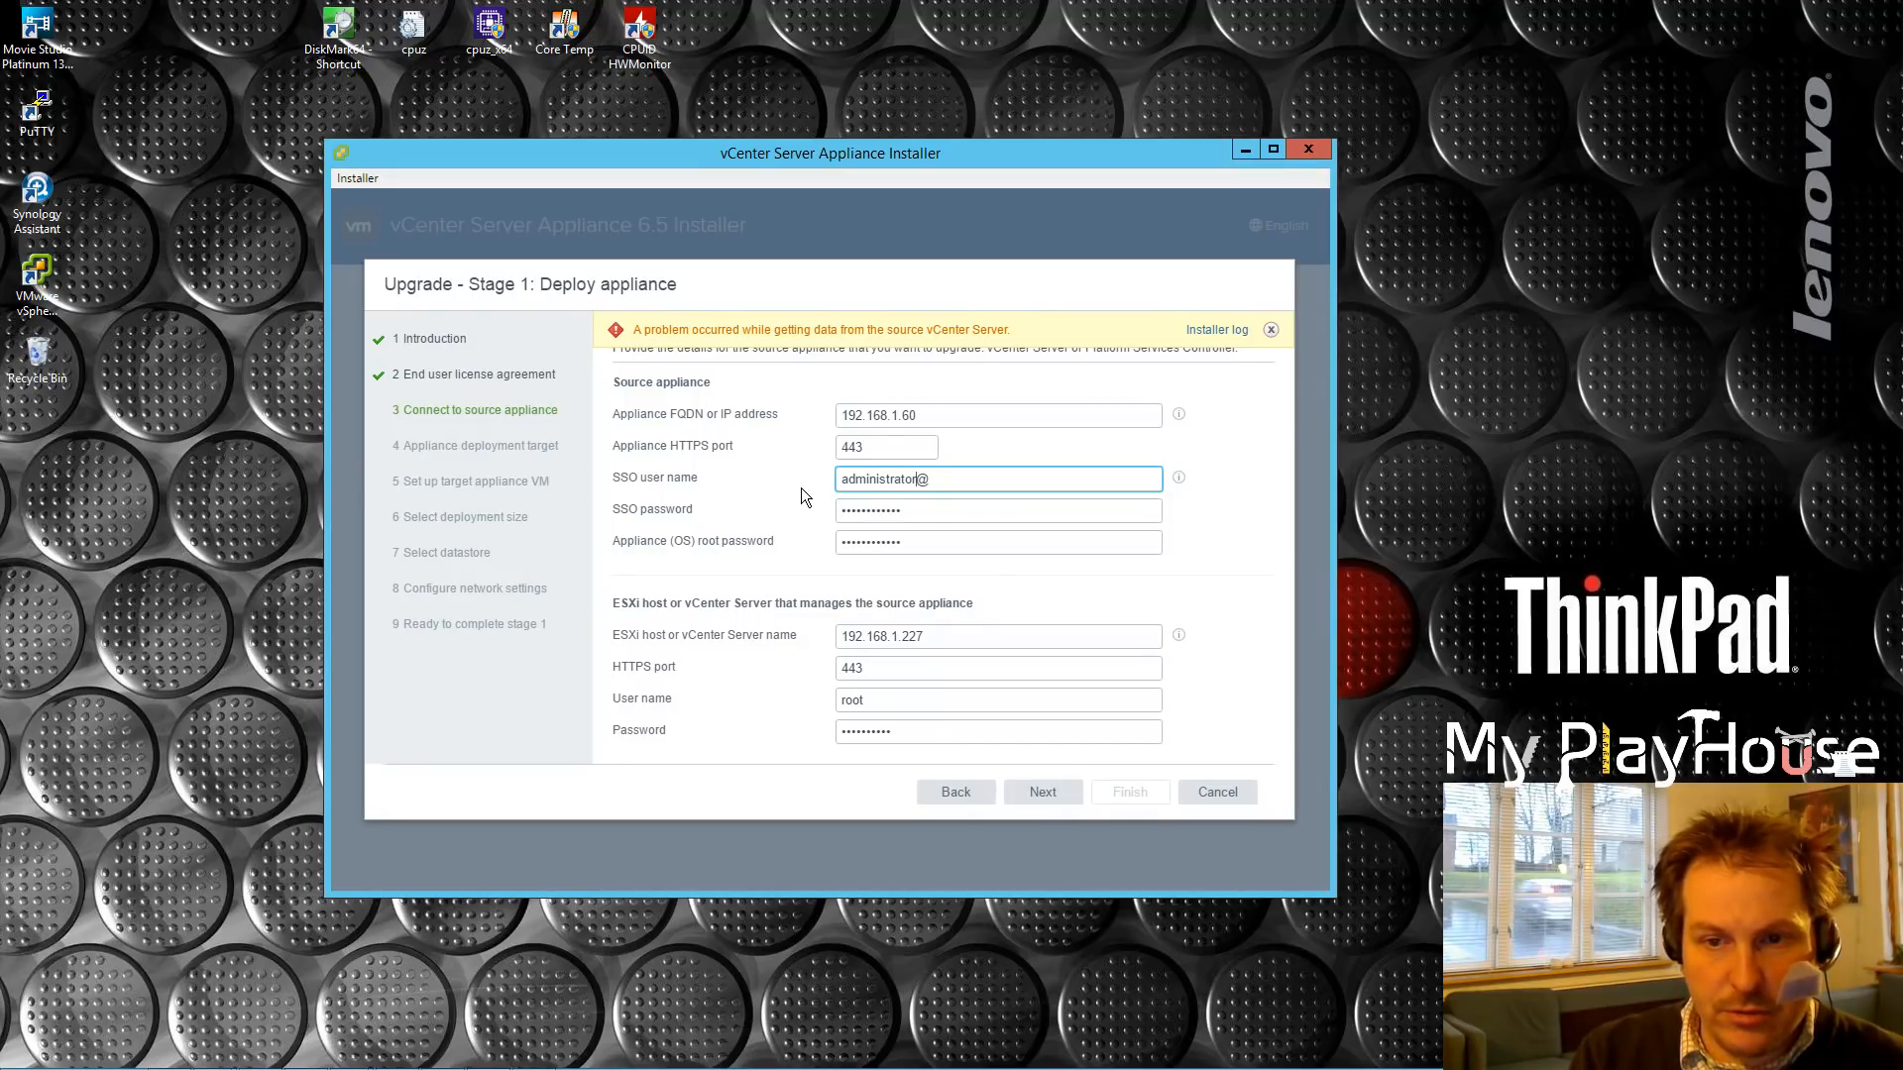
click(1179, 479)
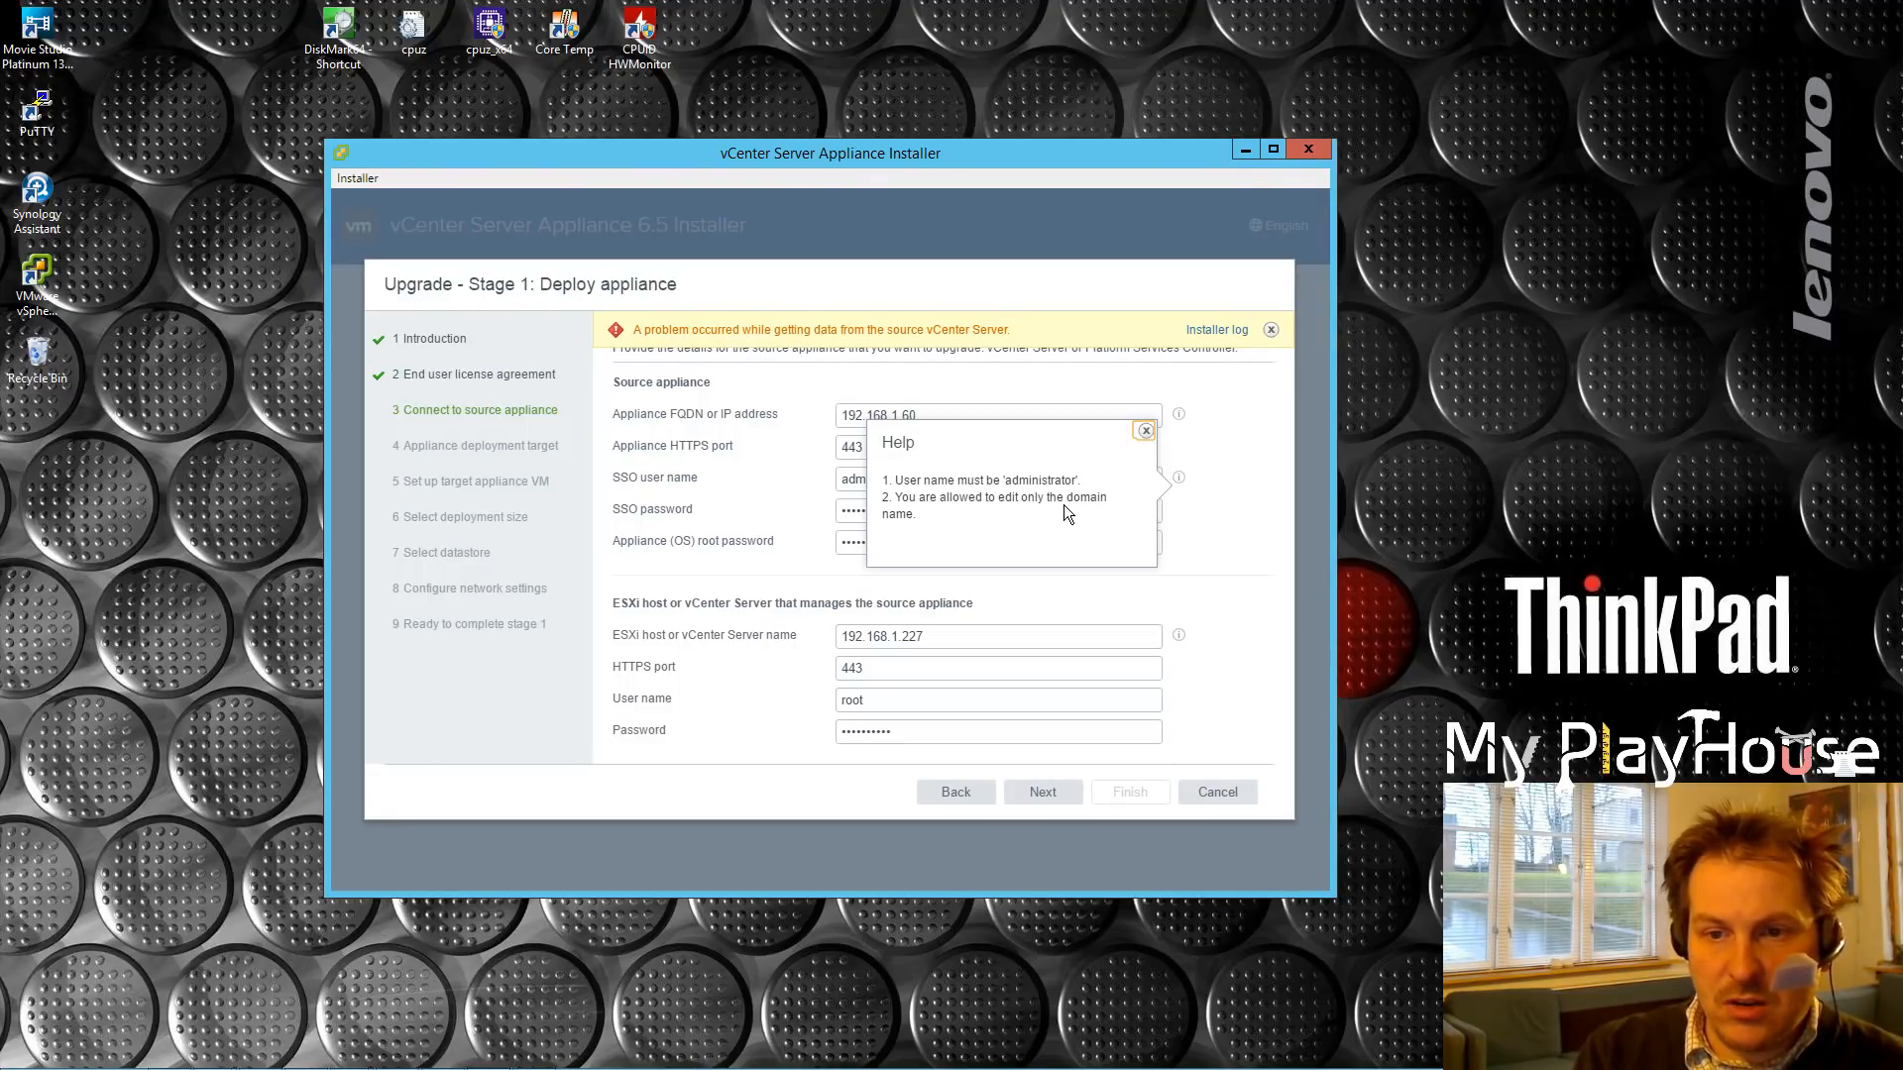
click(1266, 508)
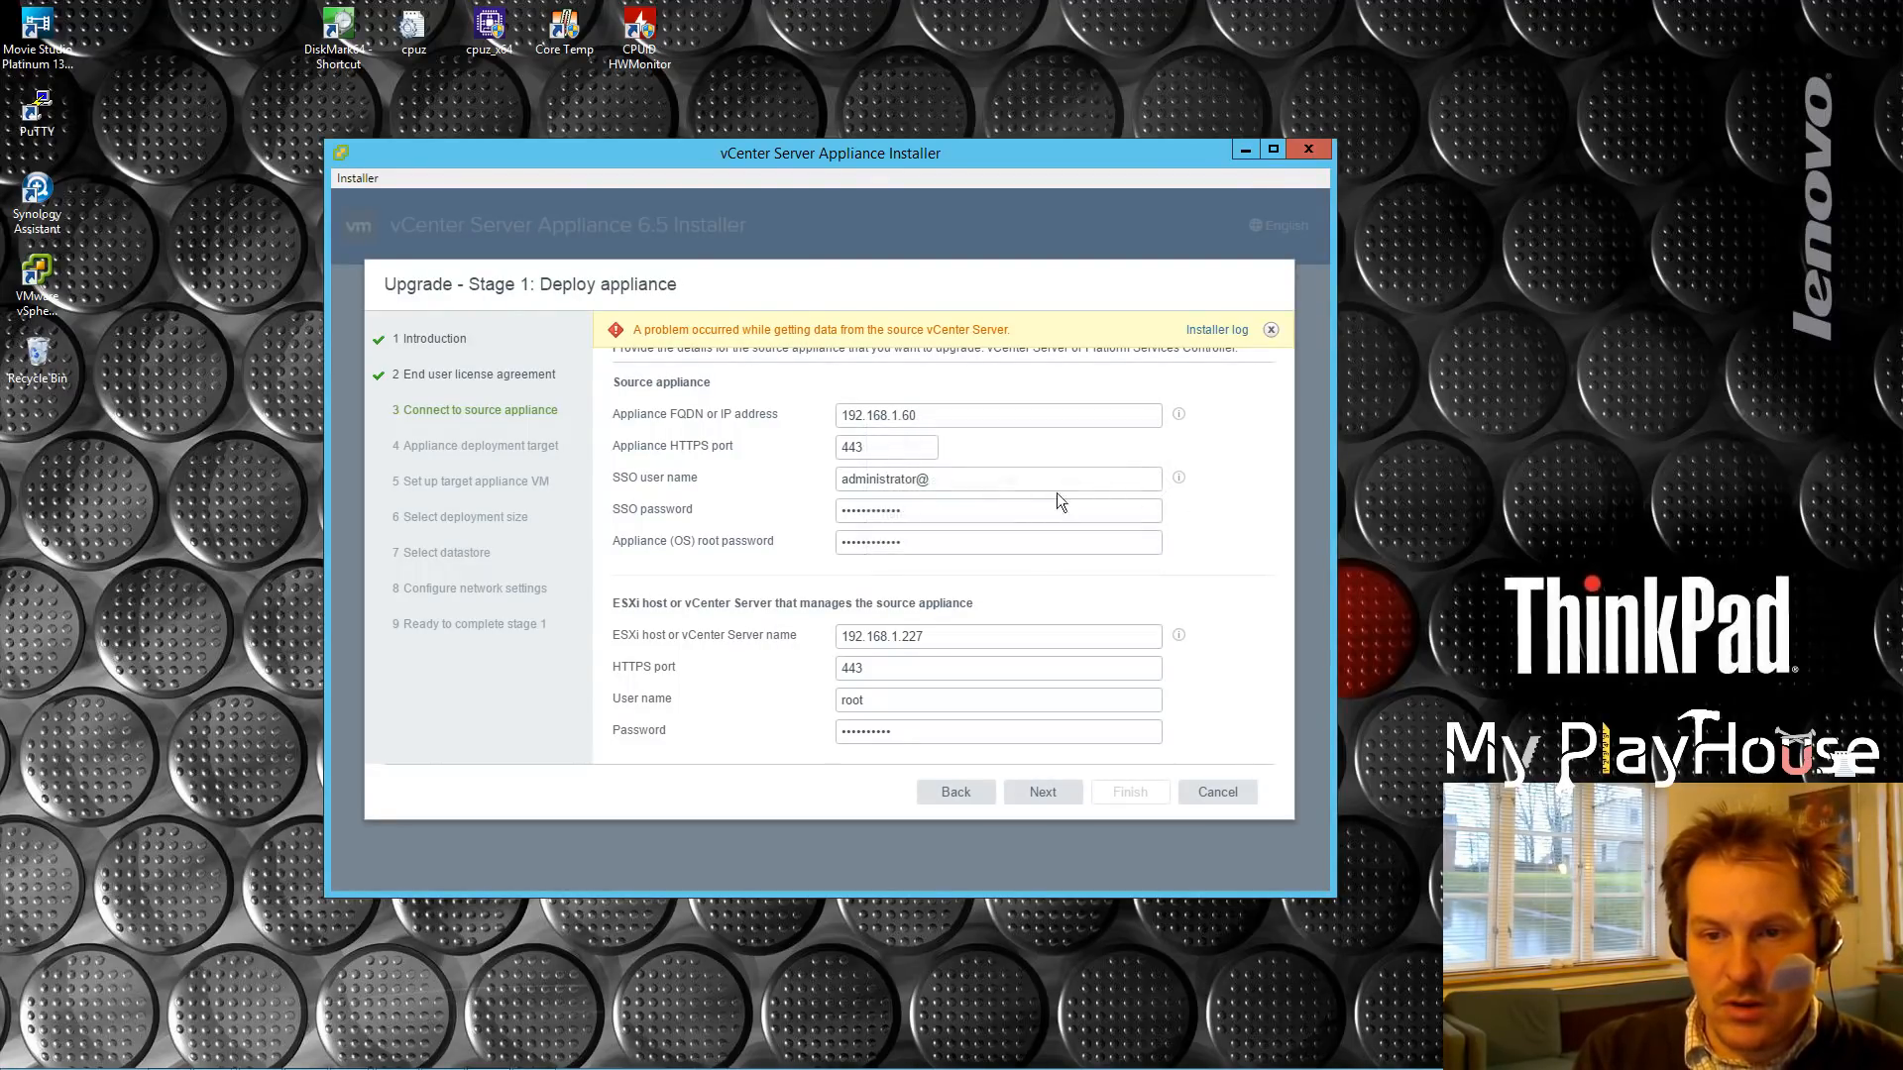
drag(841, 479, 850, 482)
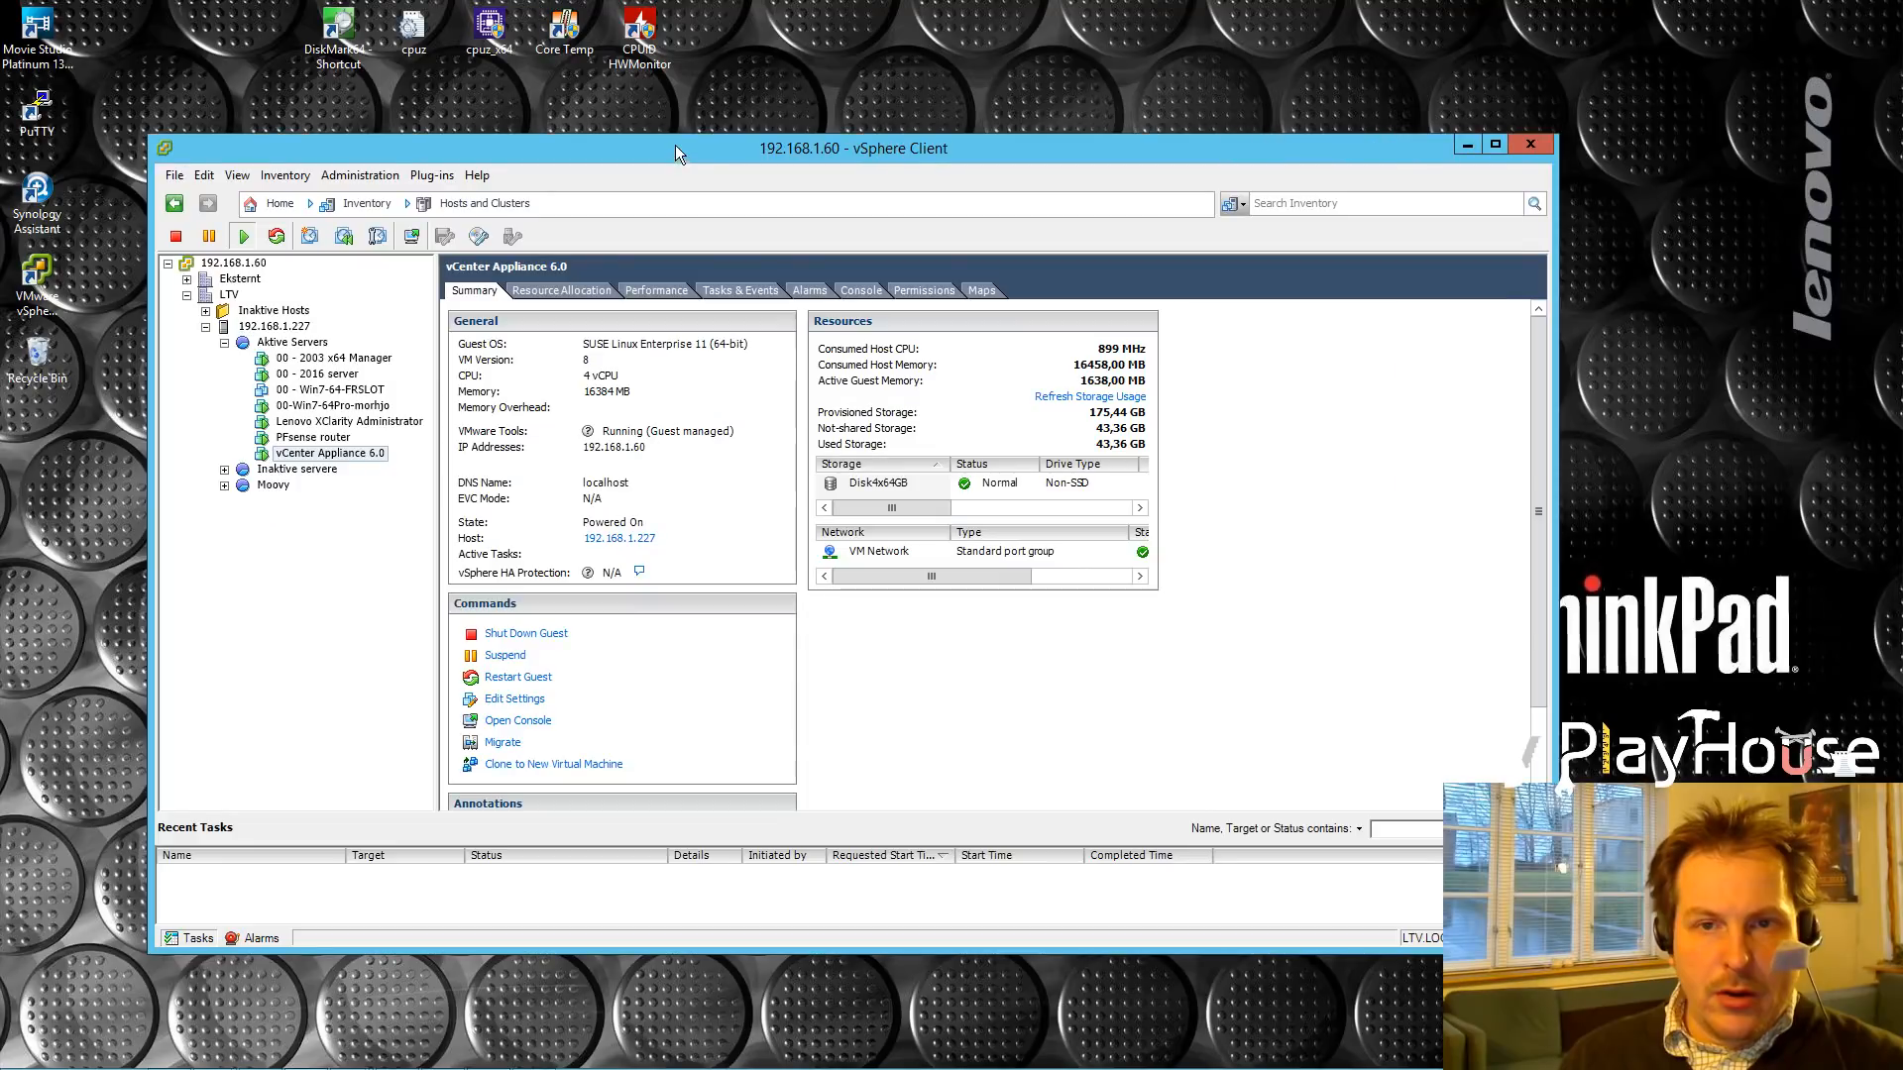
drag(675, 145, 699, 115)
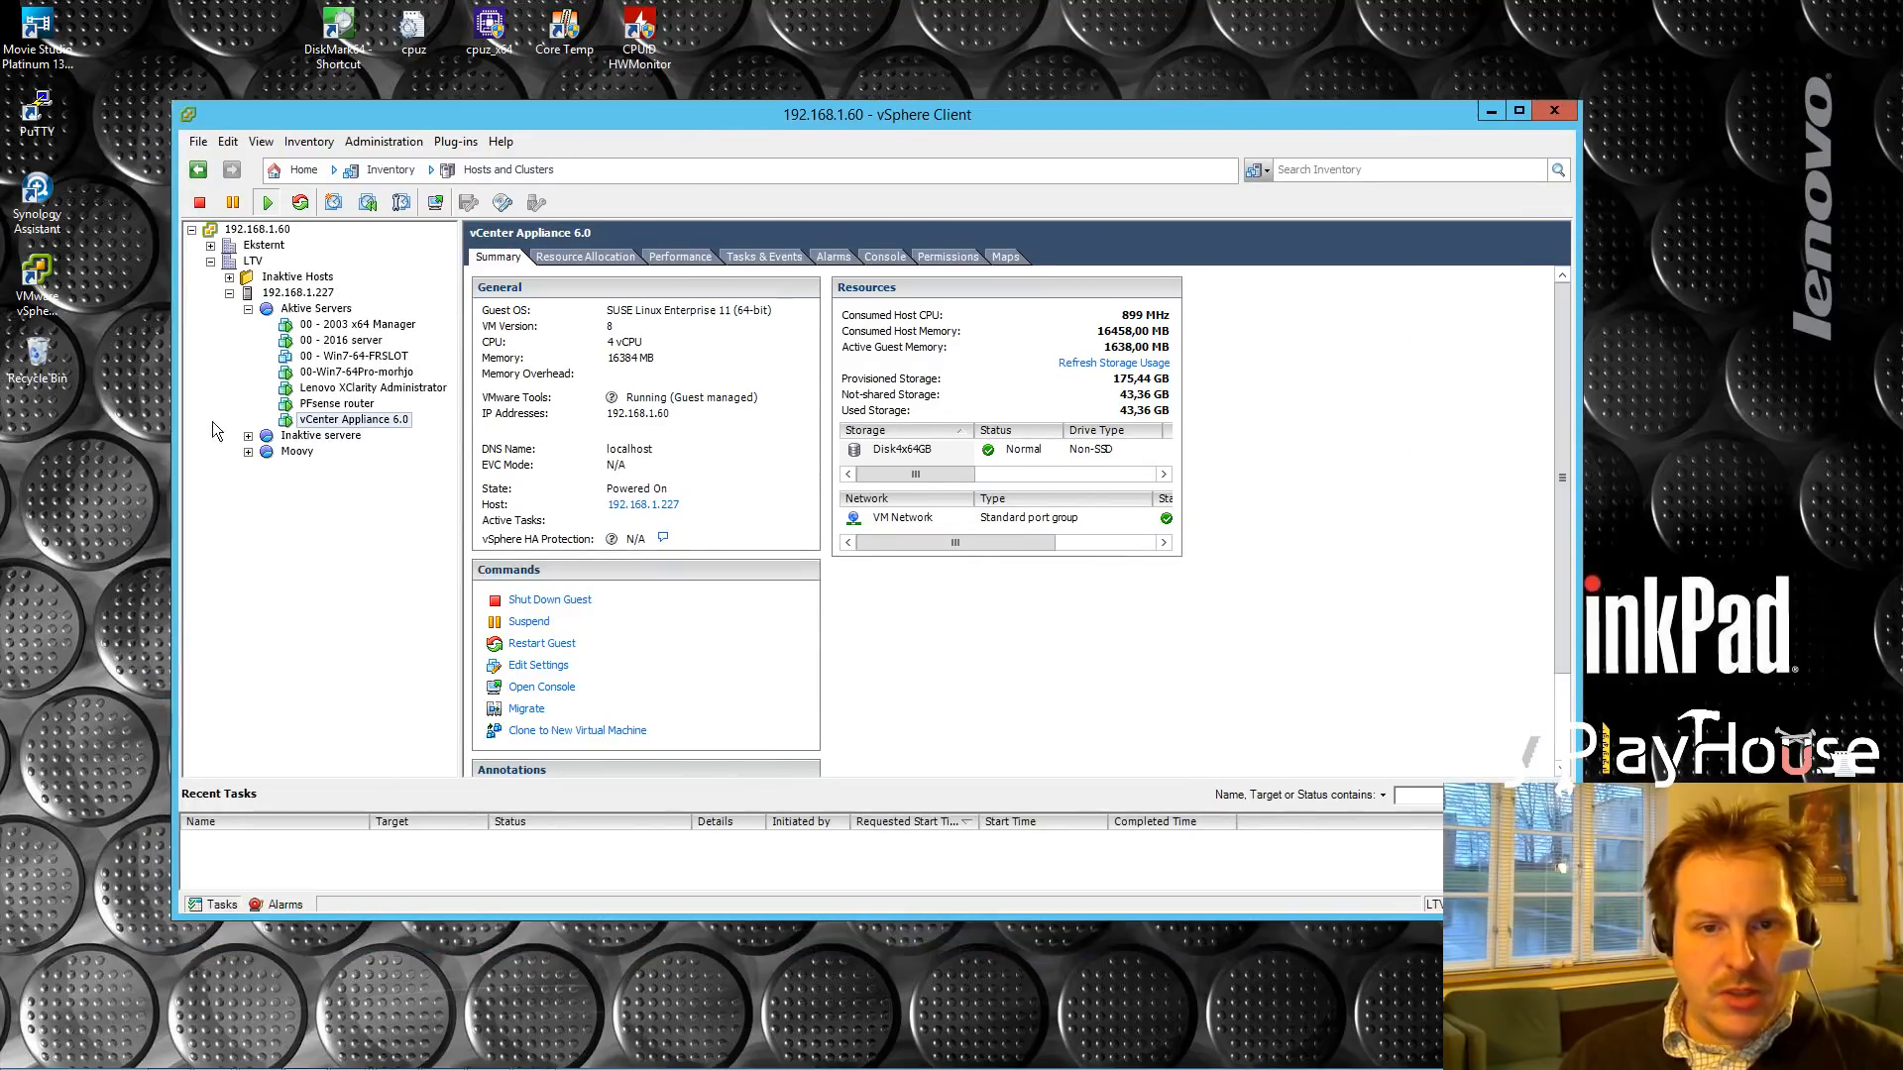
Step: Check the failed browser page, then open the vCenter Appliance 6.0 console and click into it
mouse_move(306, 1061)
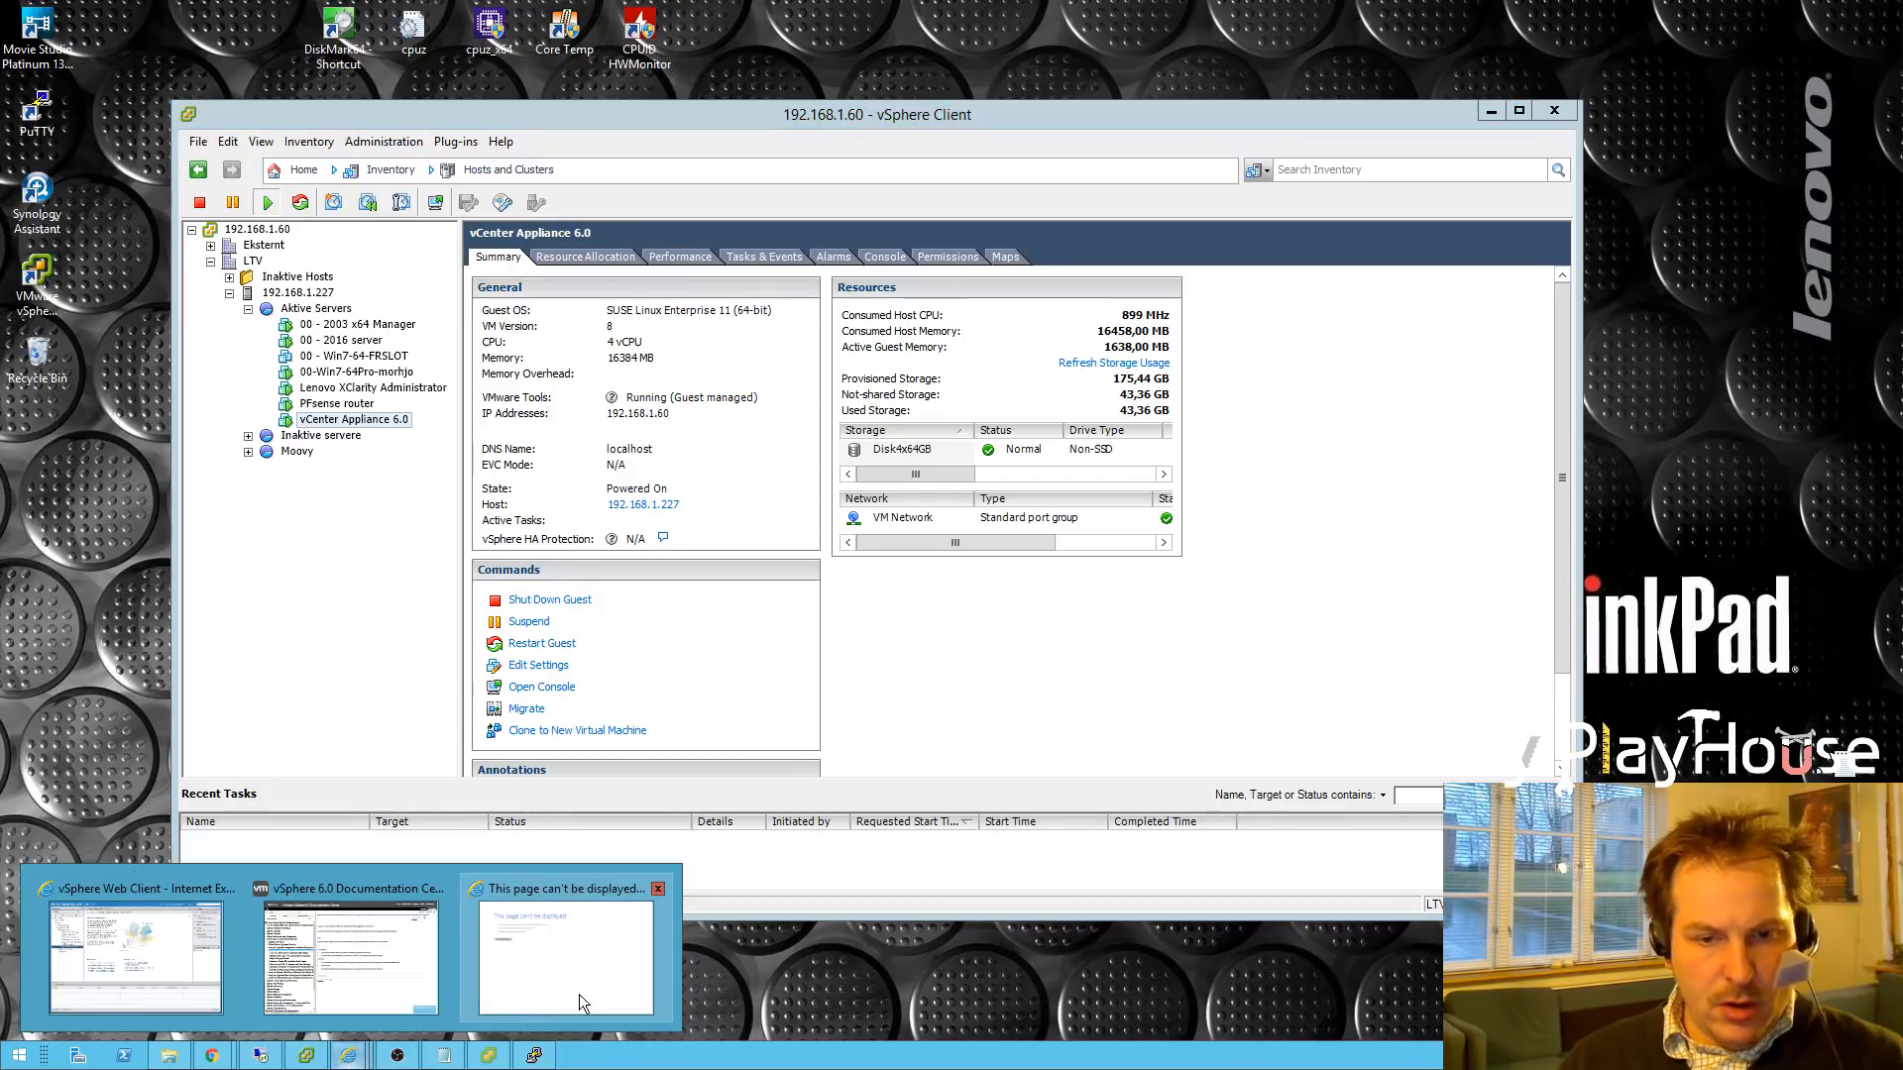
click(513, 983)
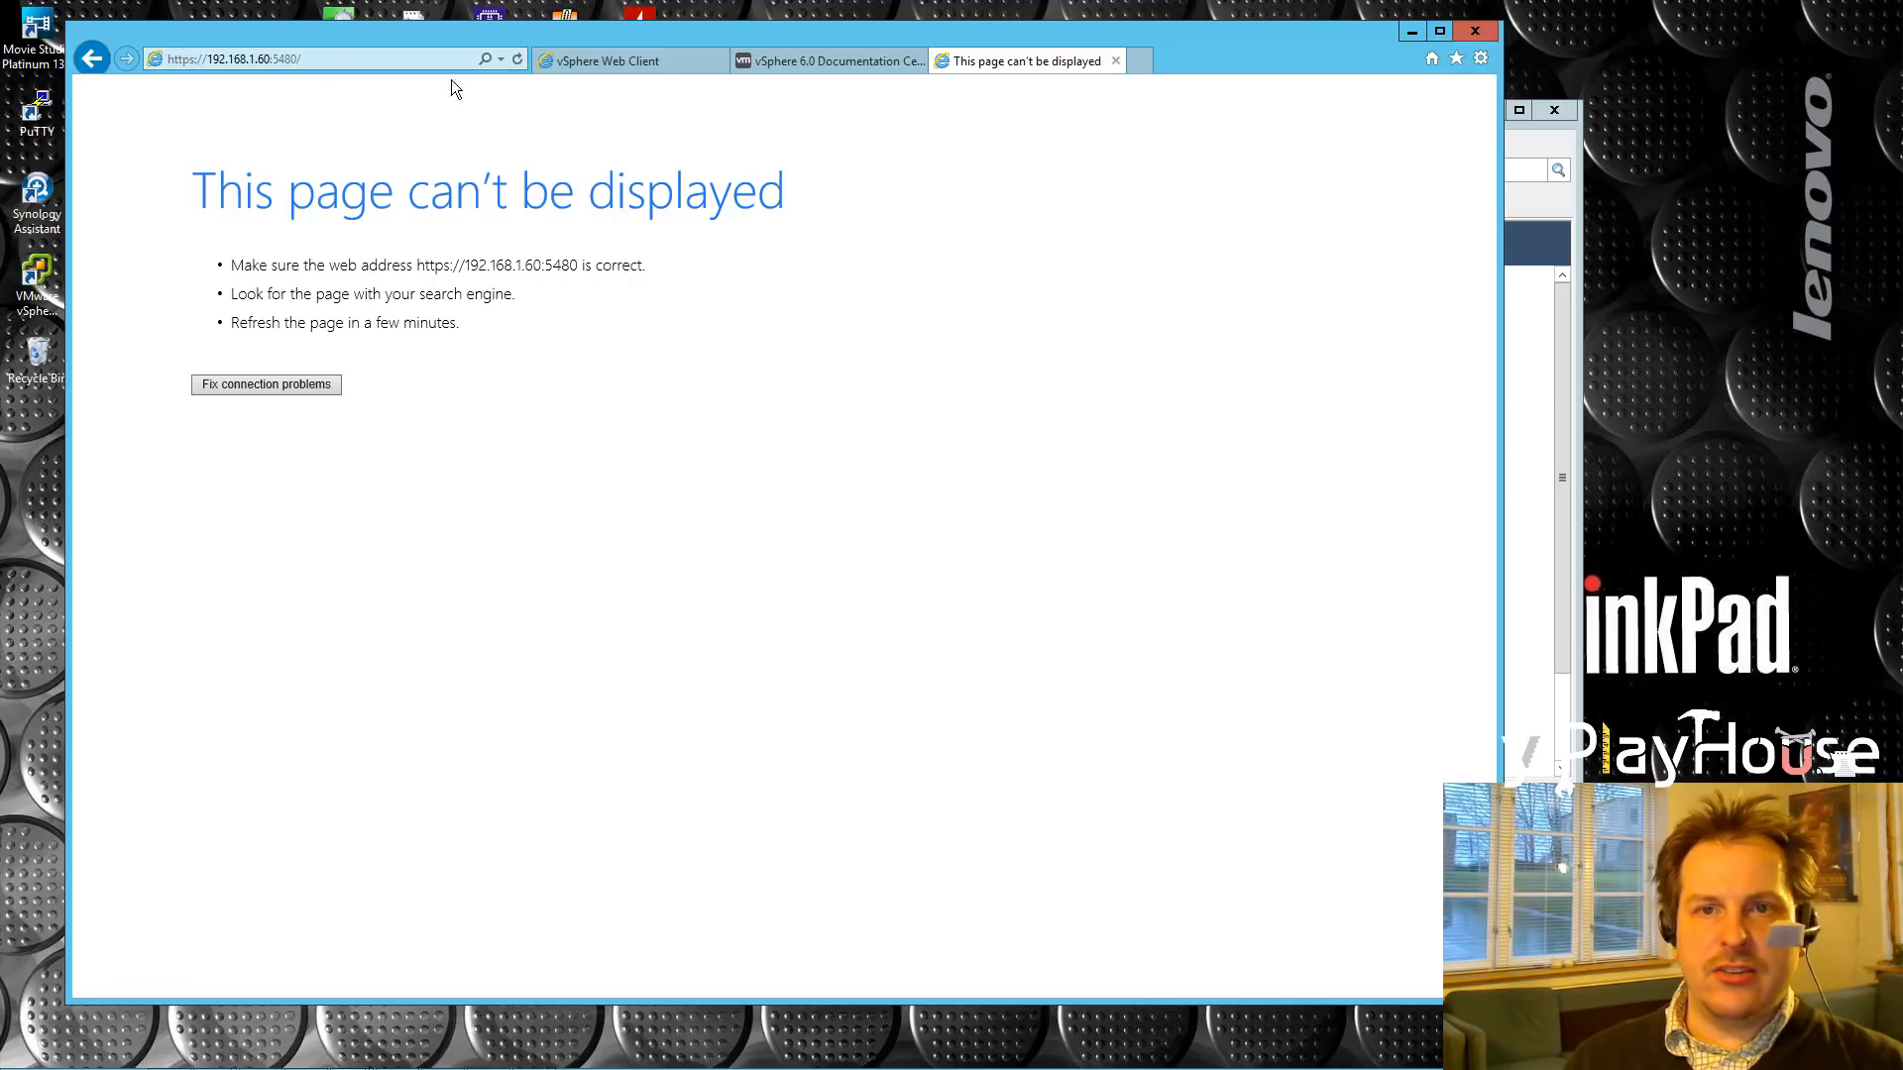
click(1408, 32)
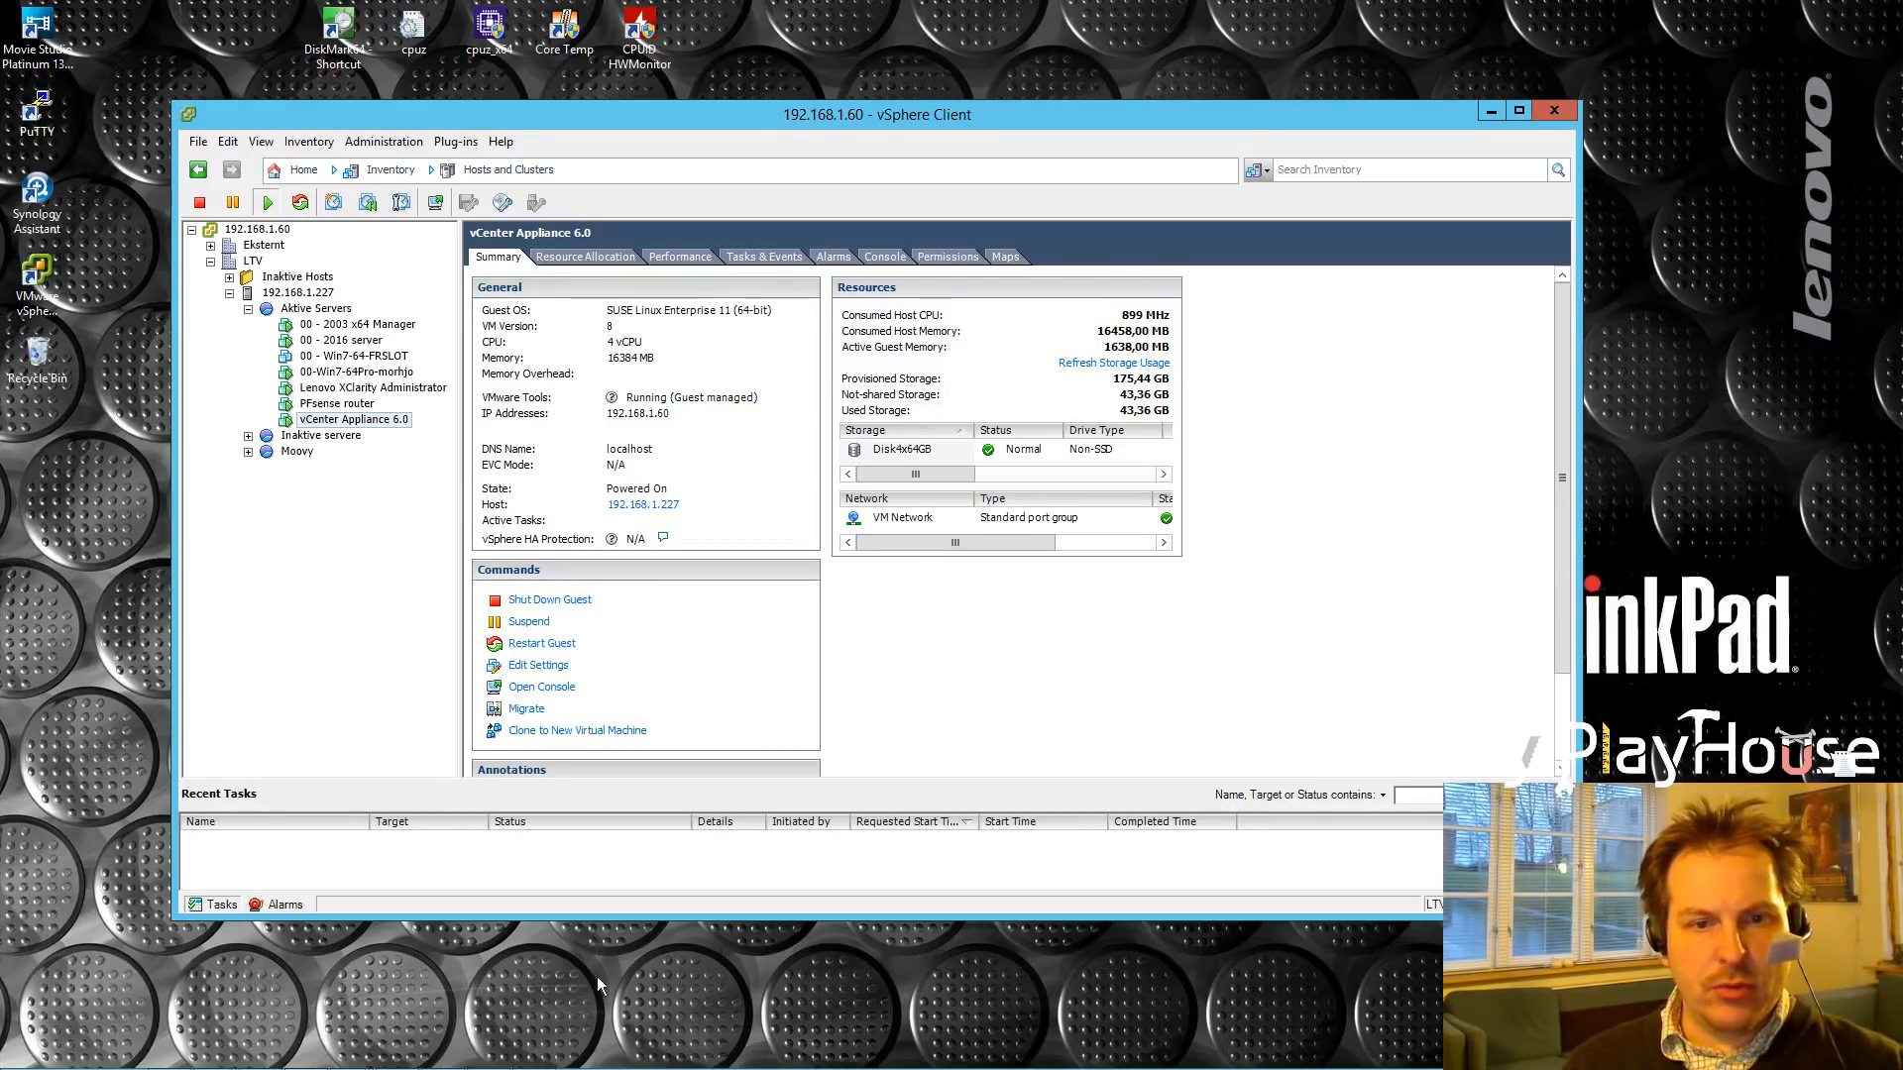
click(437, 204)
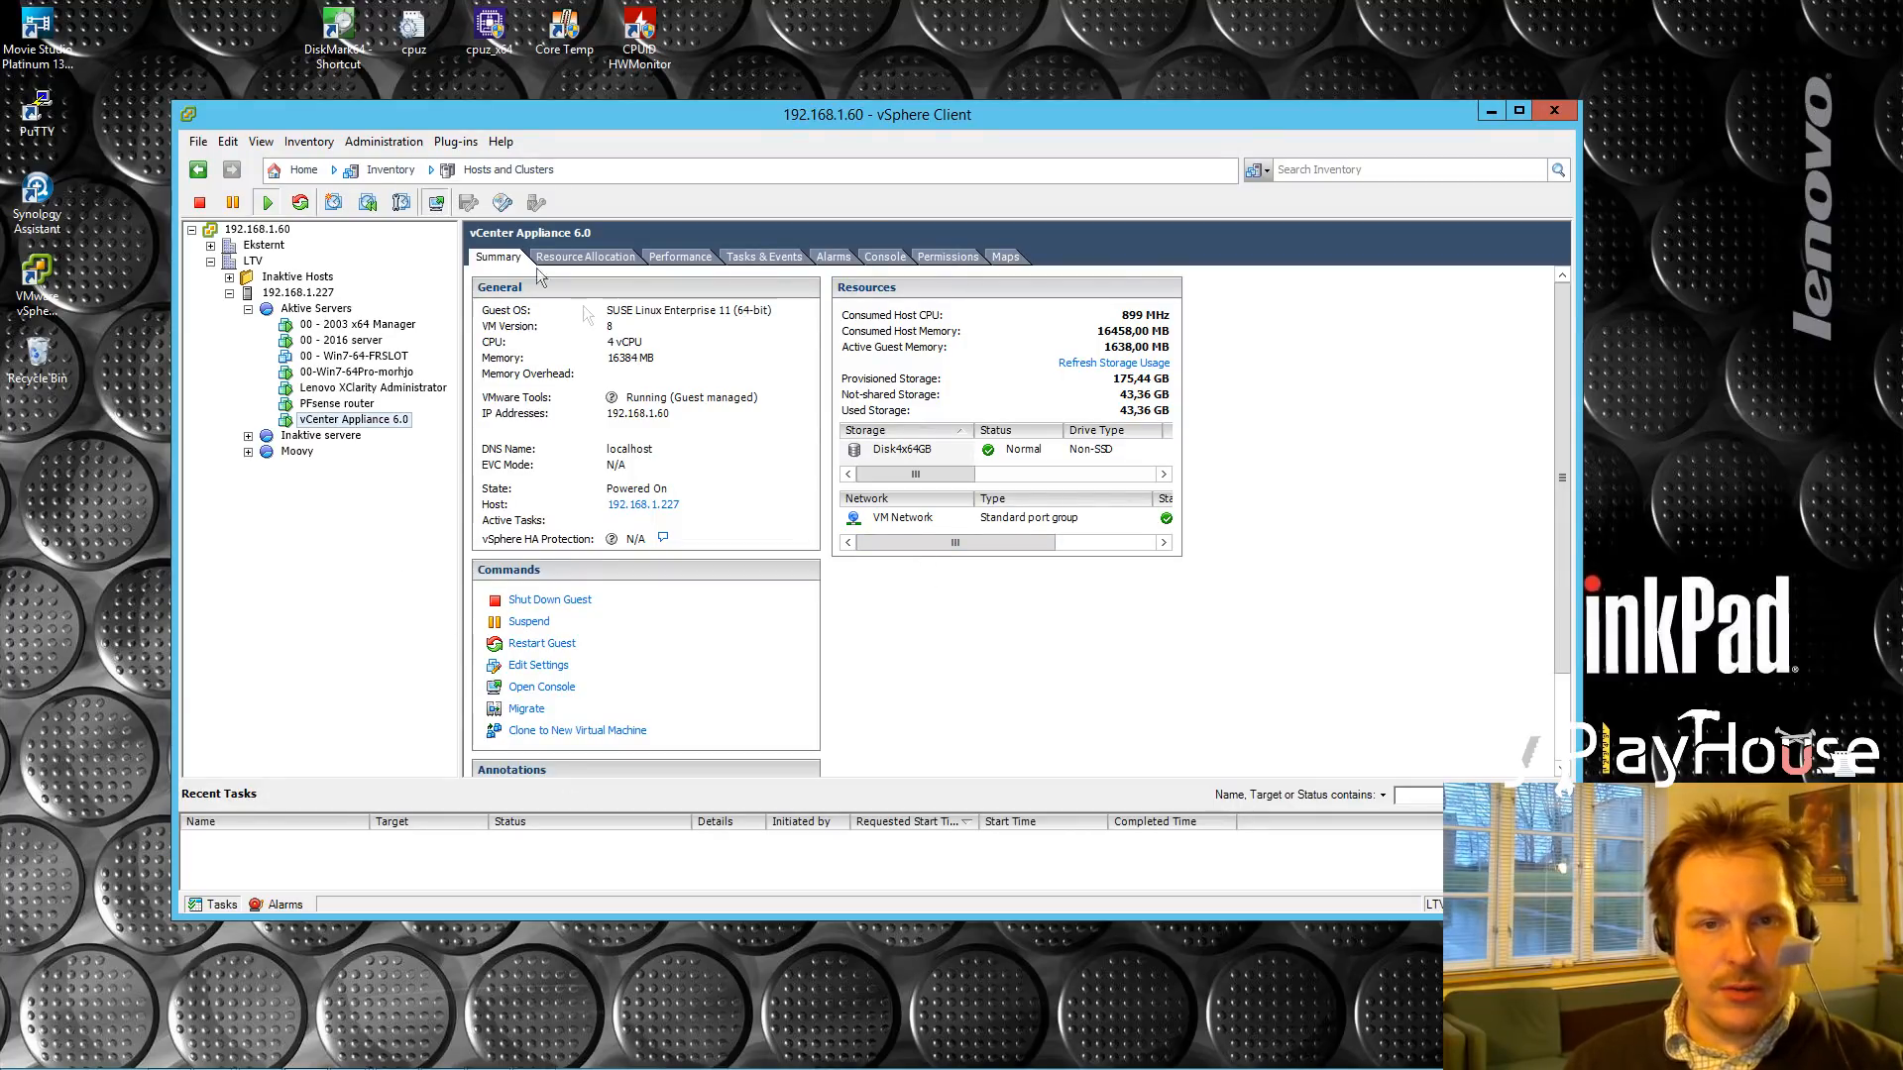
click(483, 422)
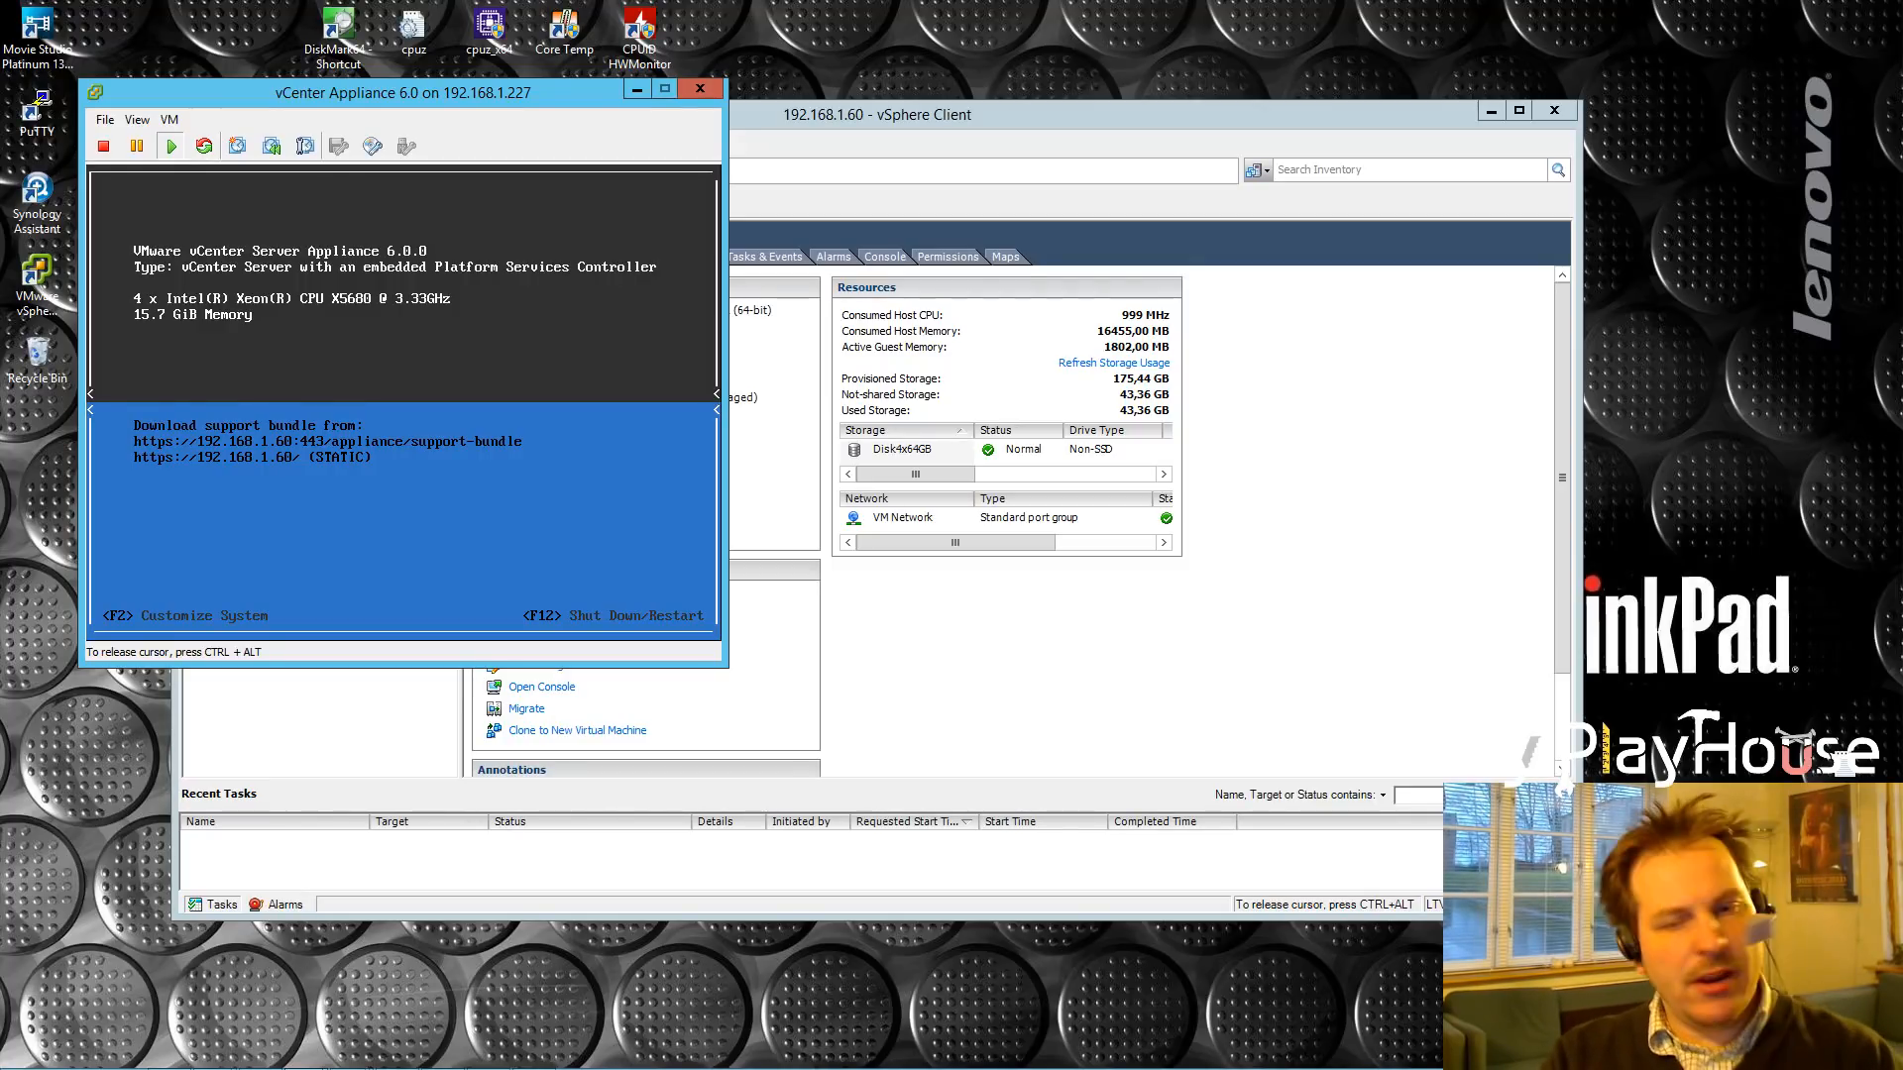
Step: Log in to the appliance console as root and restart it with F11
key(F2)
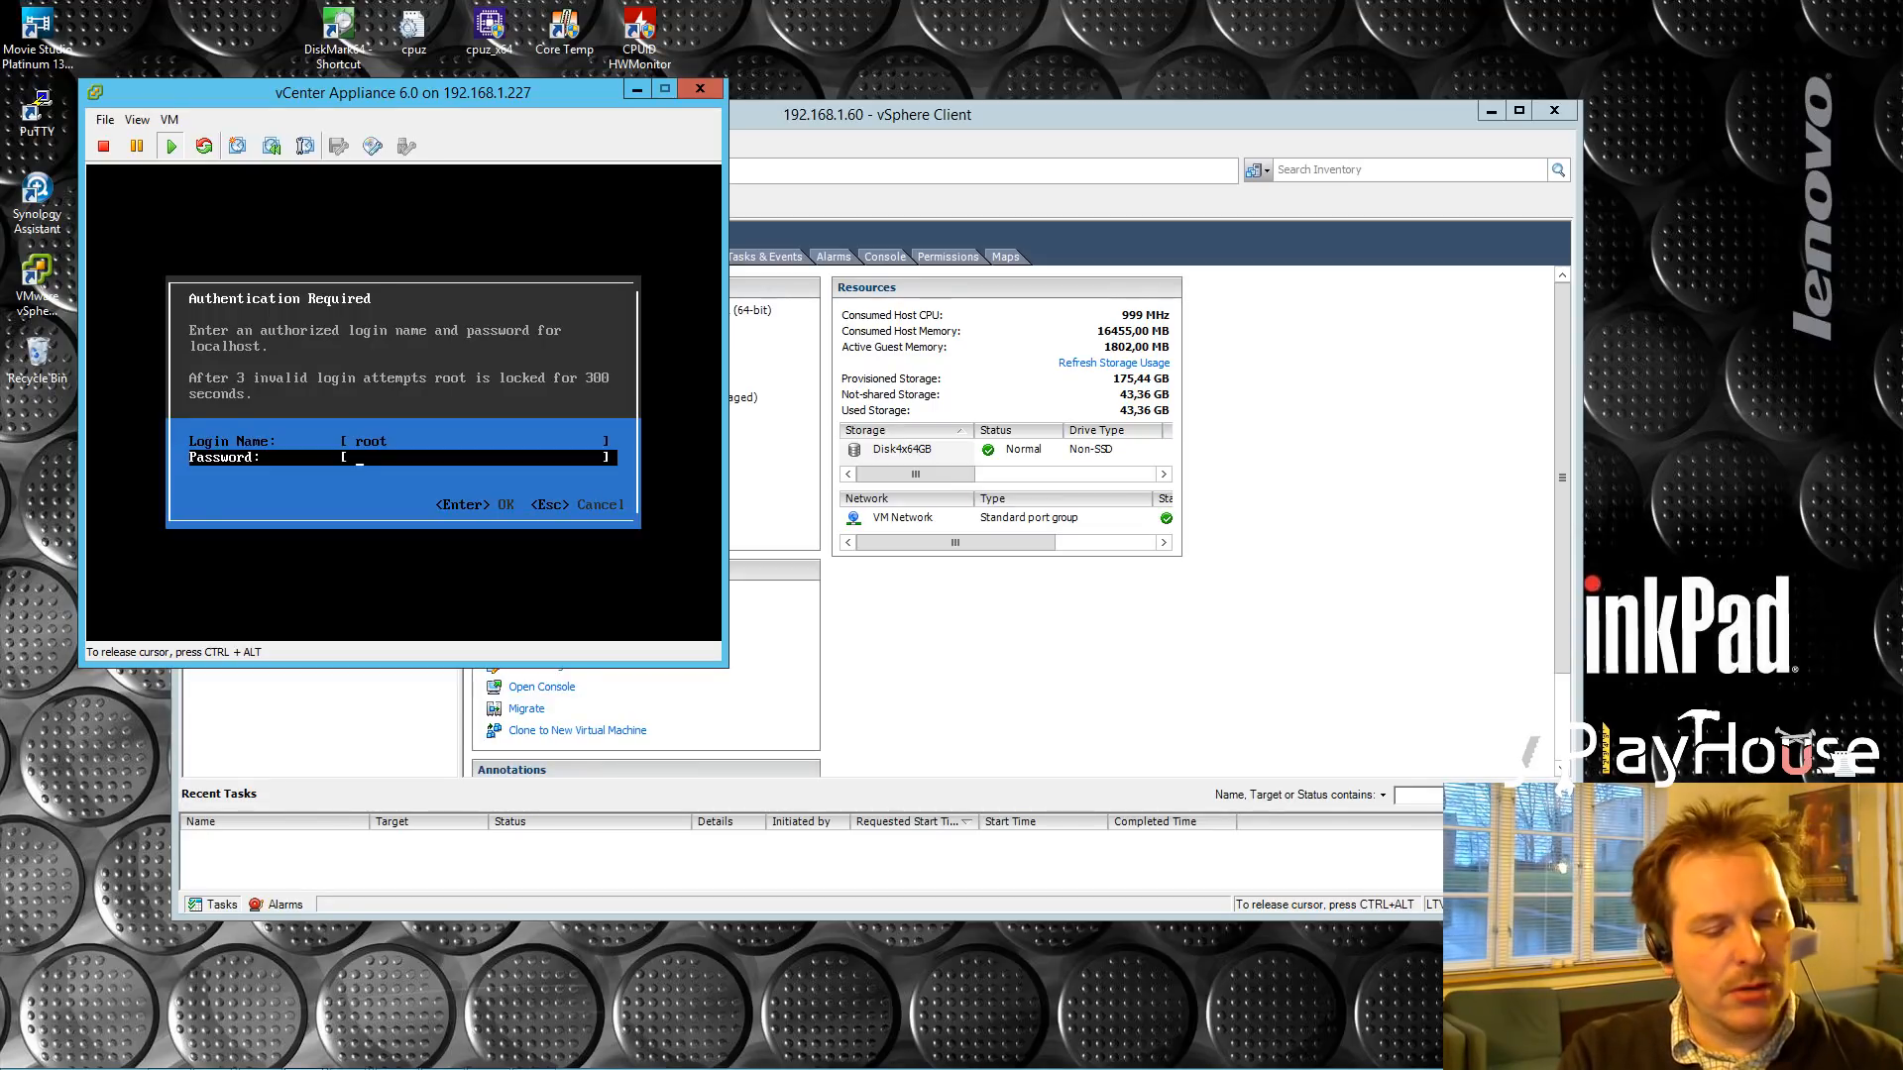
text(***********)
key(Return)
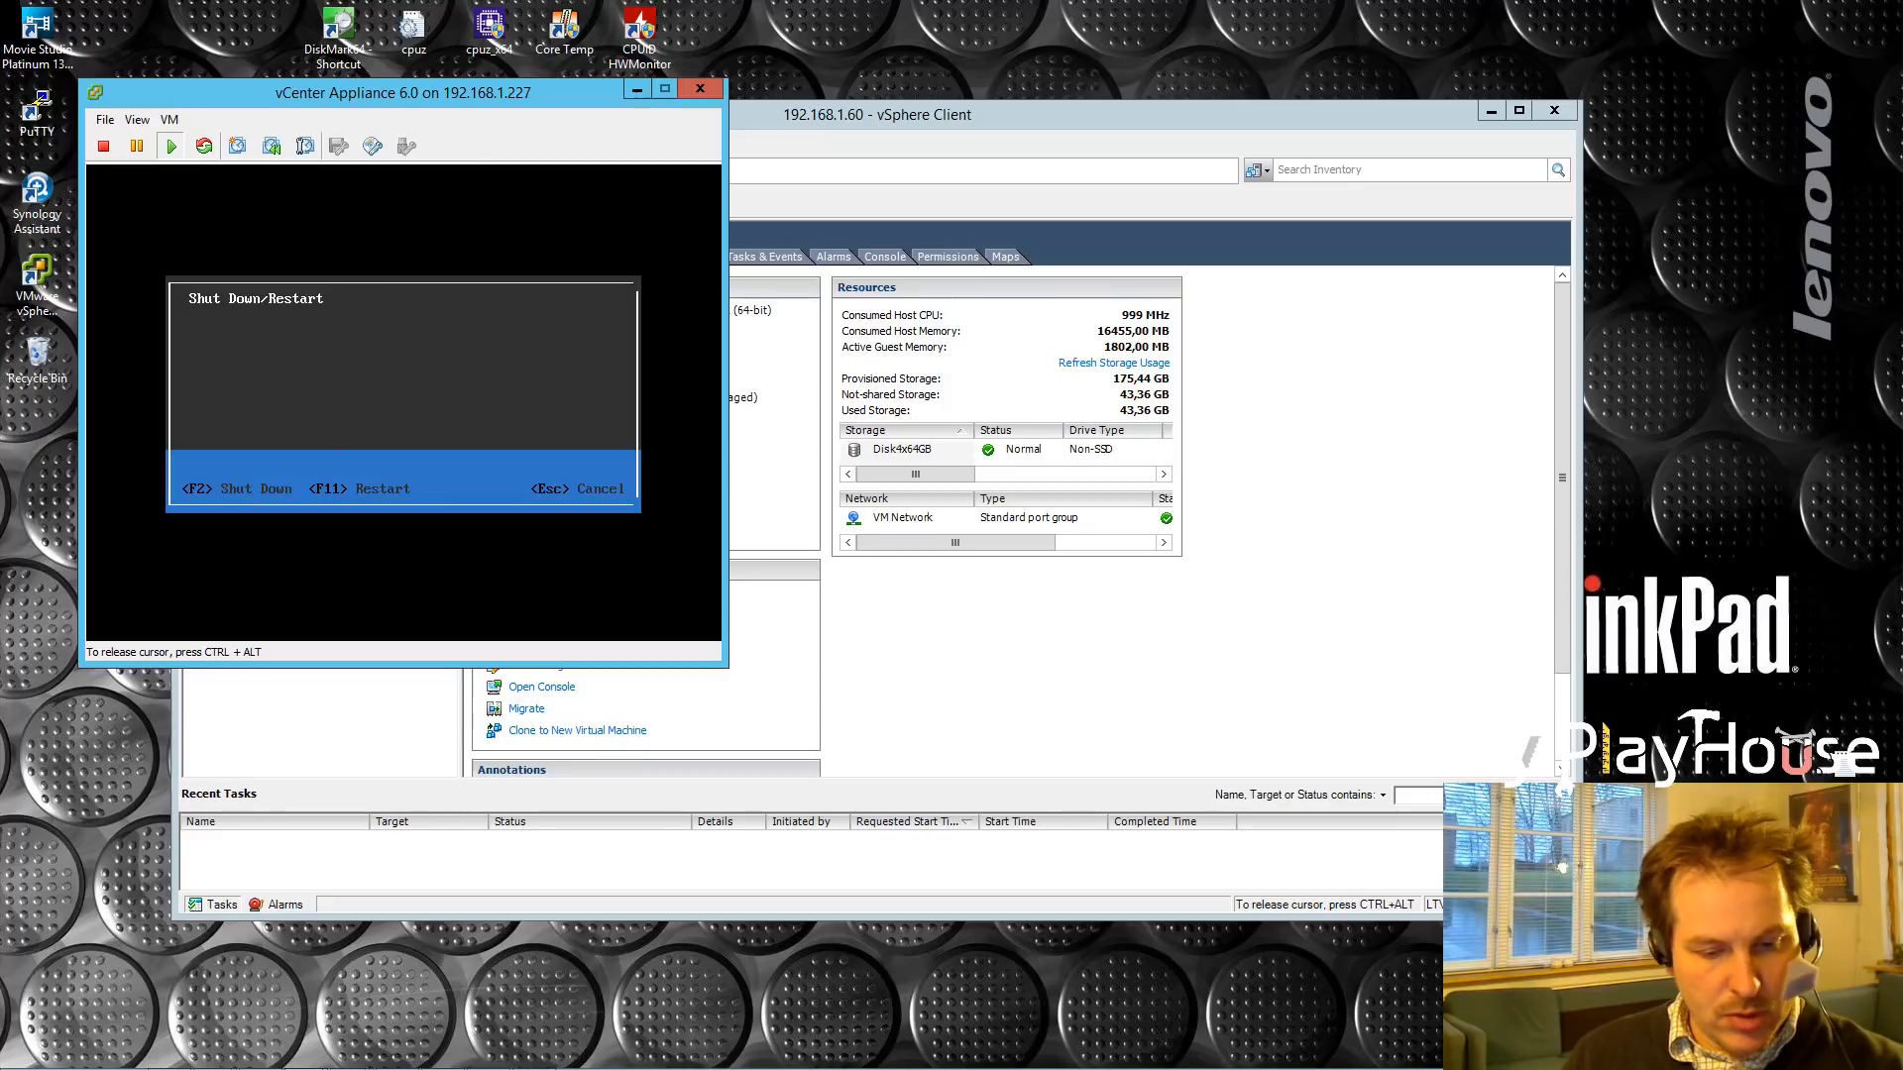
key(F11)
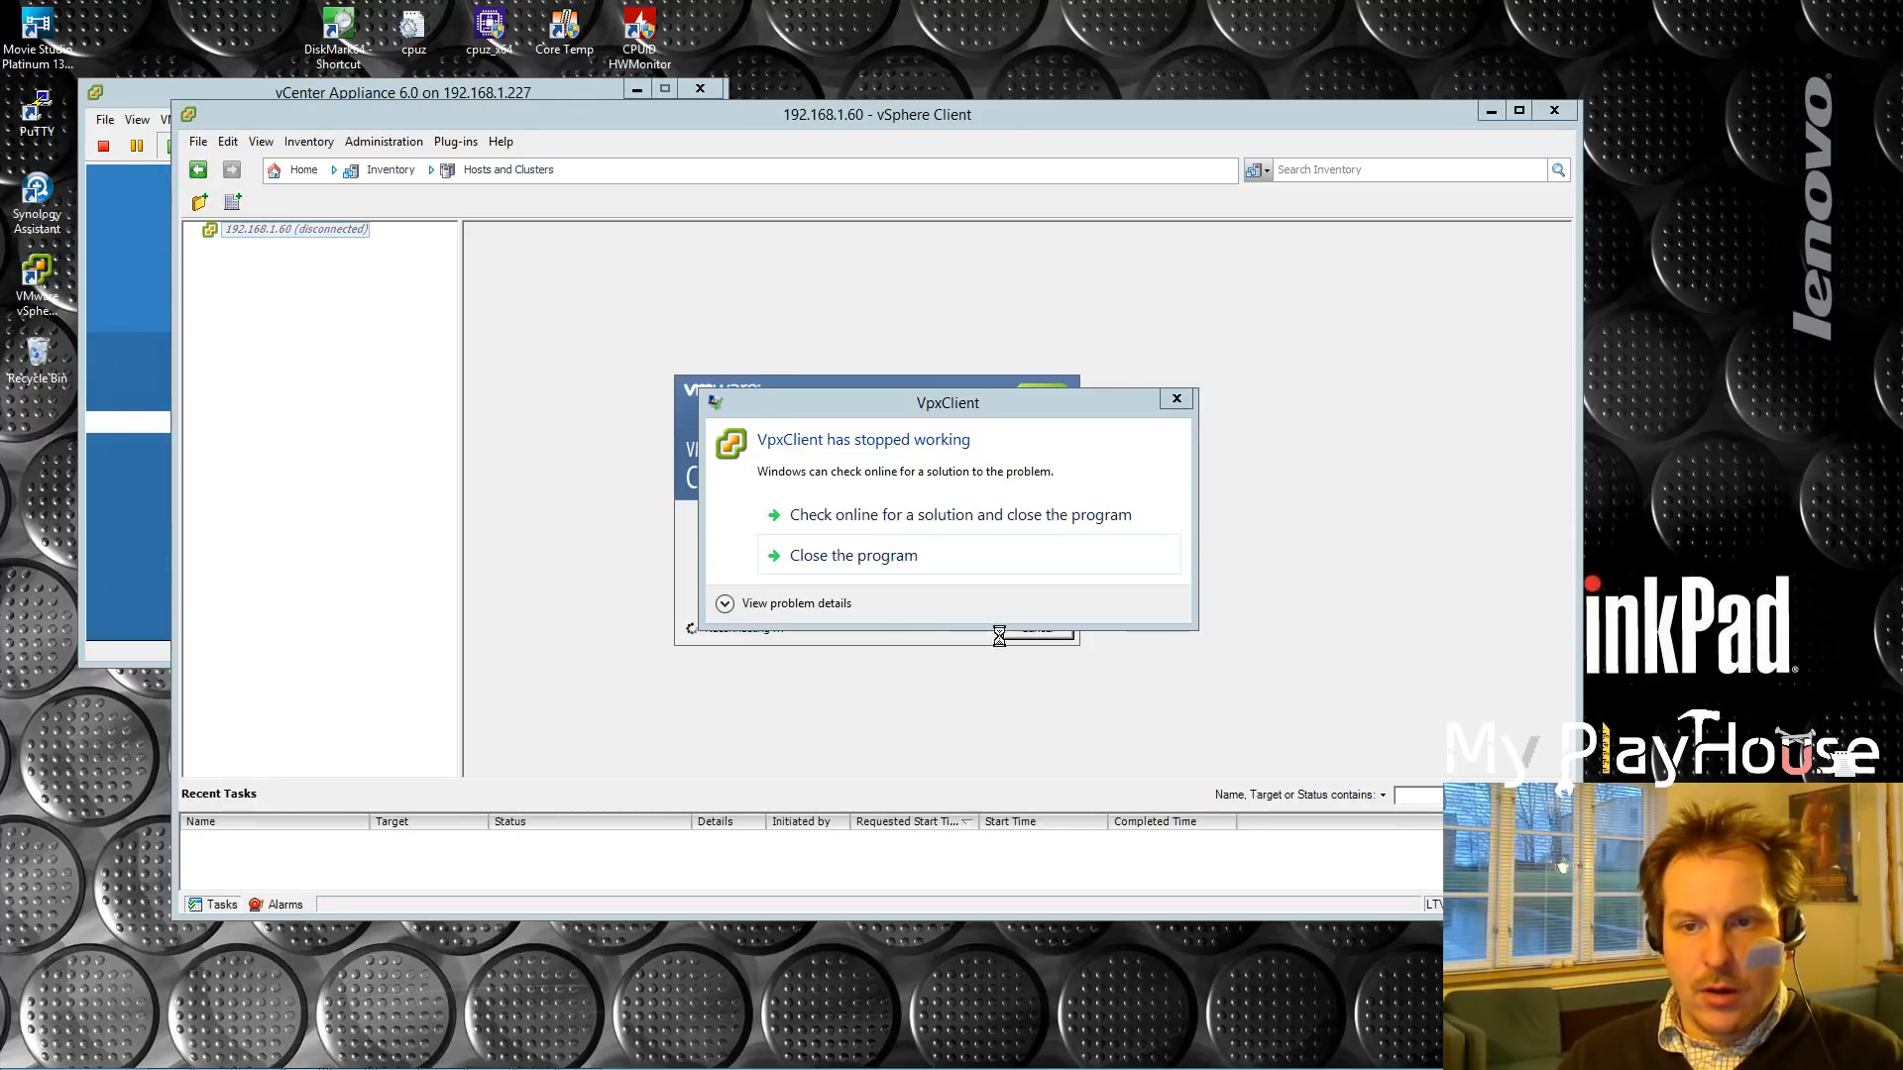
Step: Dismiss the VpxClient, runtime error, VMware Player and PuTTY crash dialogs
click(841, 555)
click(1155, 664)
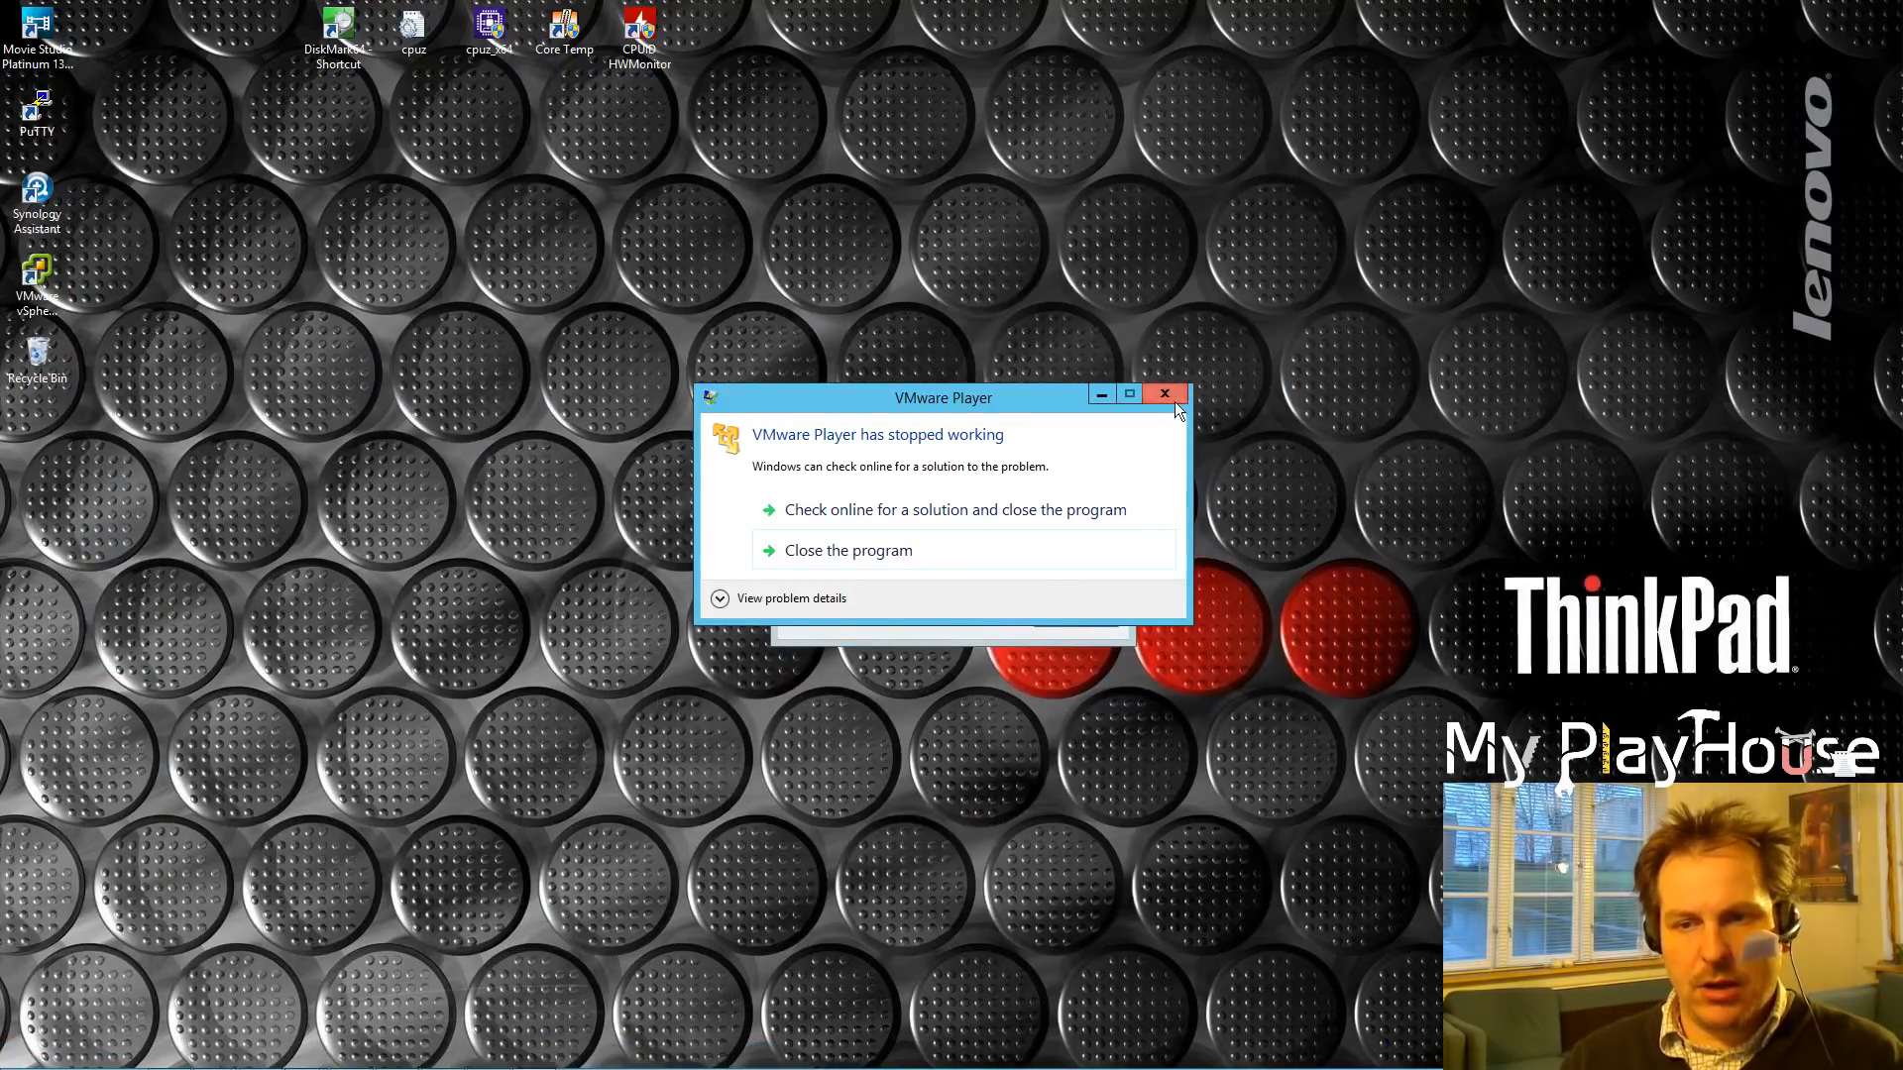
click(1175, 393)
click(1114, 492)
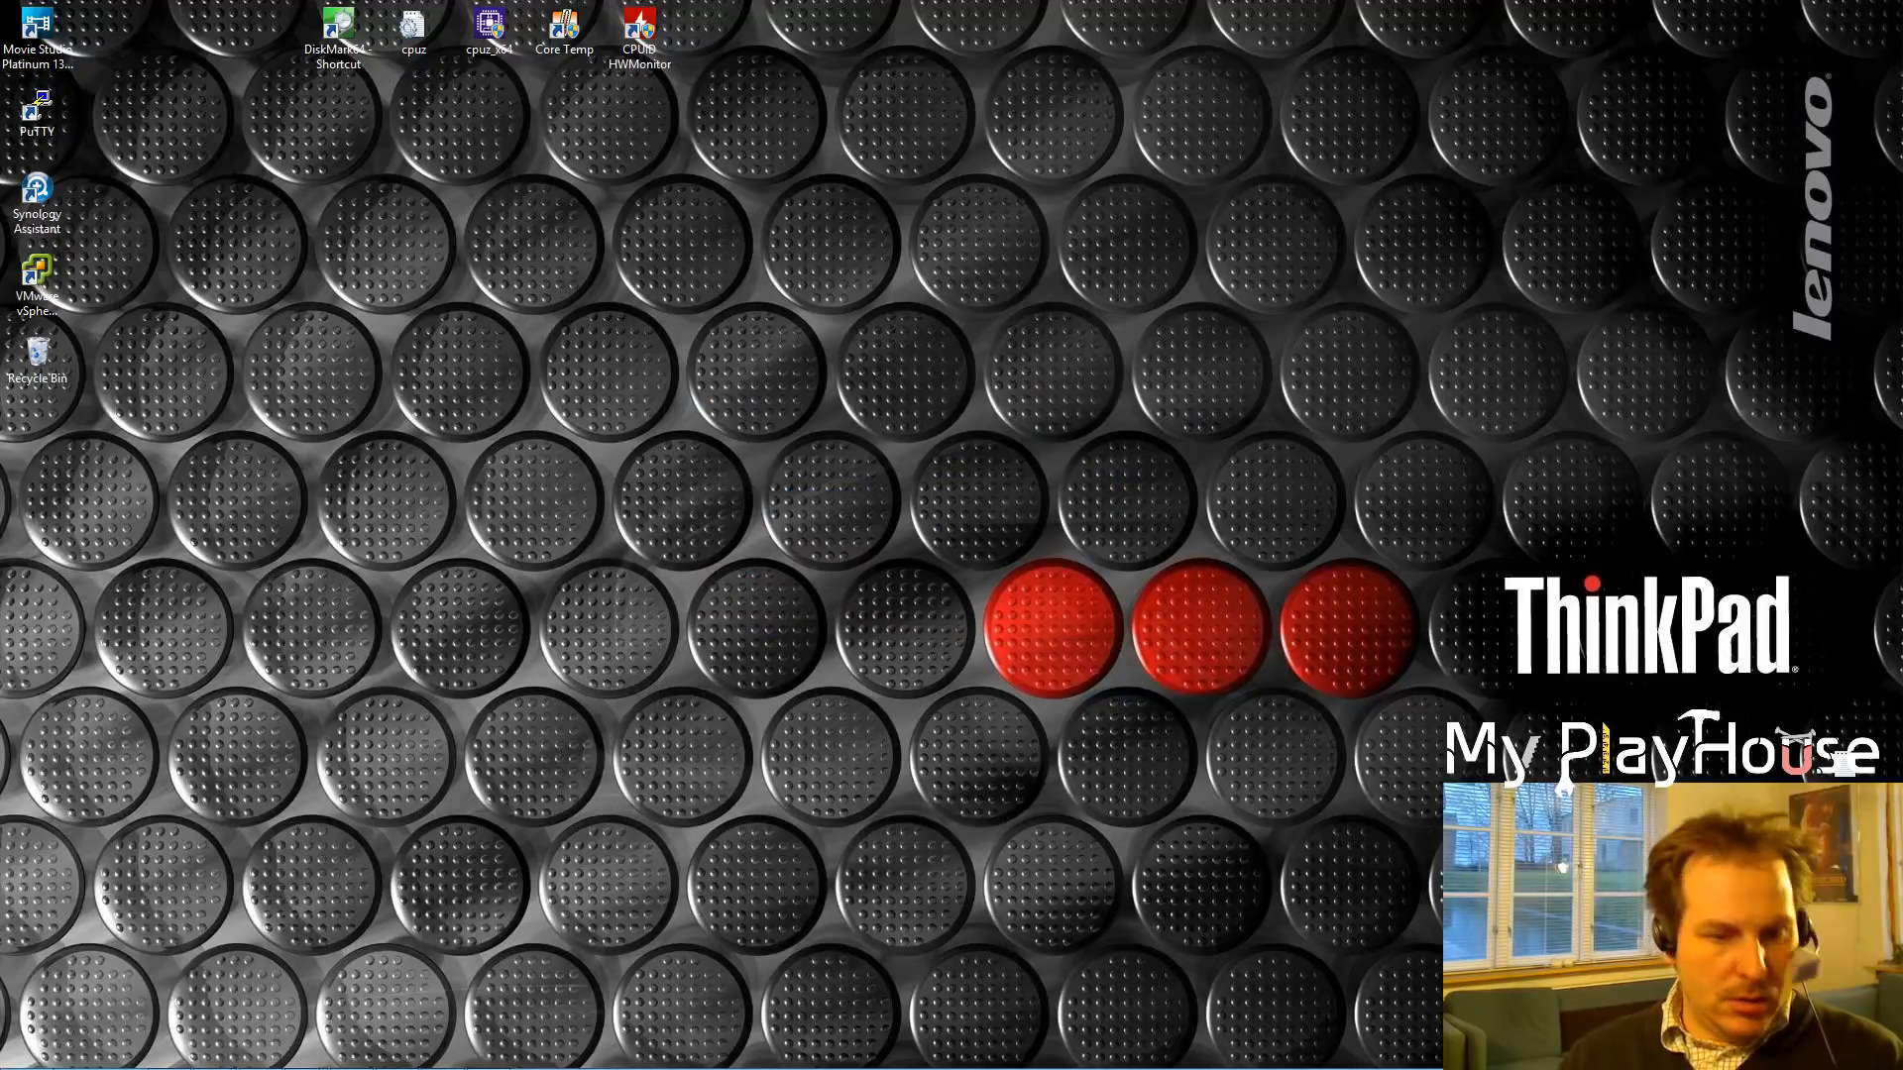
Step: Relaunch vSphere Client and log in as Administrator to 192.168.1.60, retrying after the connection error
mouse_move(170, 1062)
double_click(36, 278)
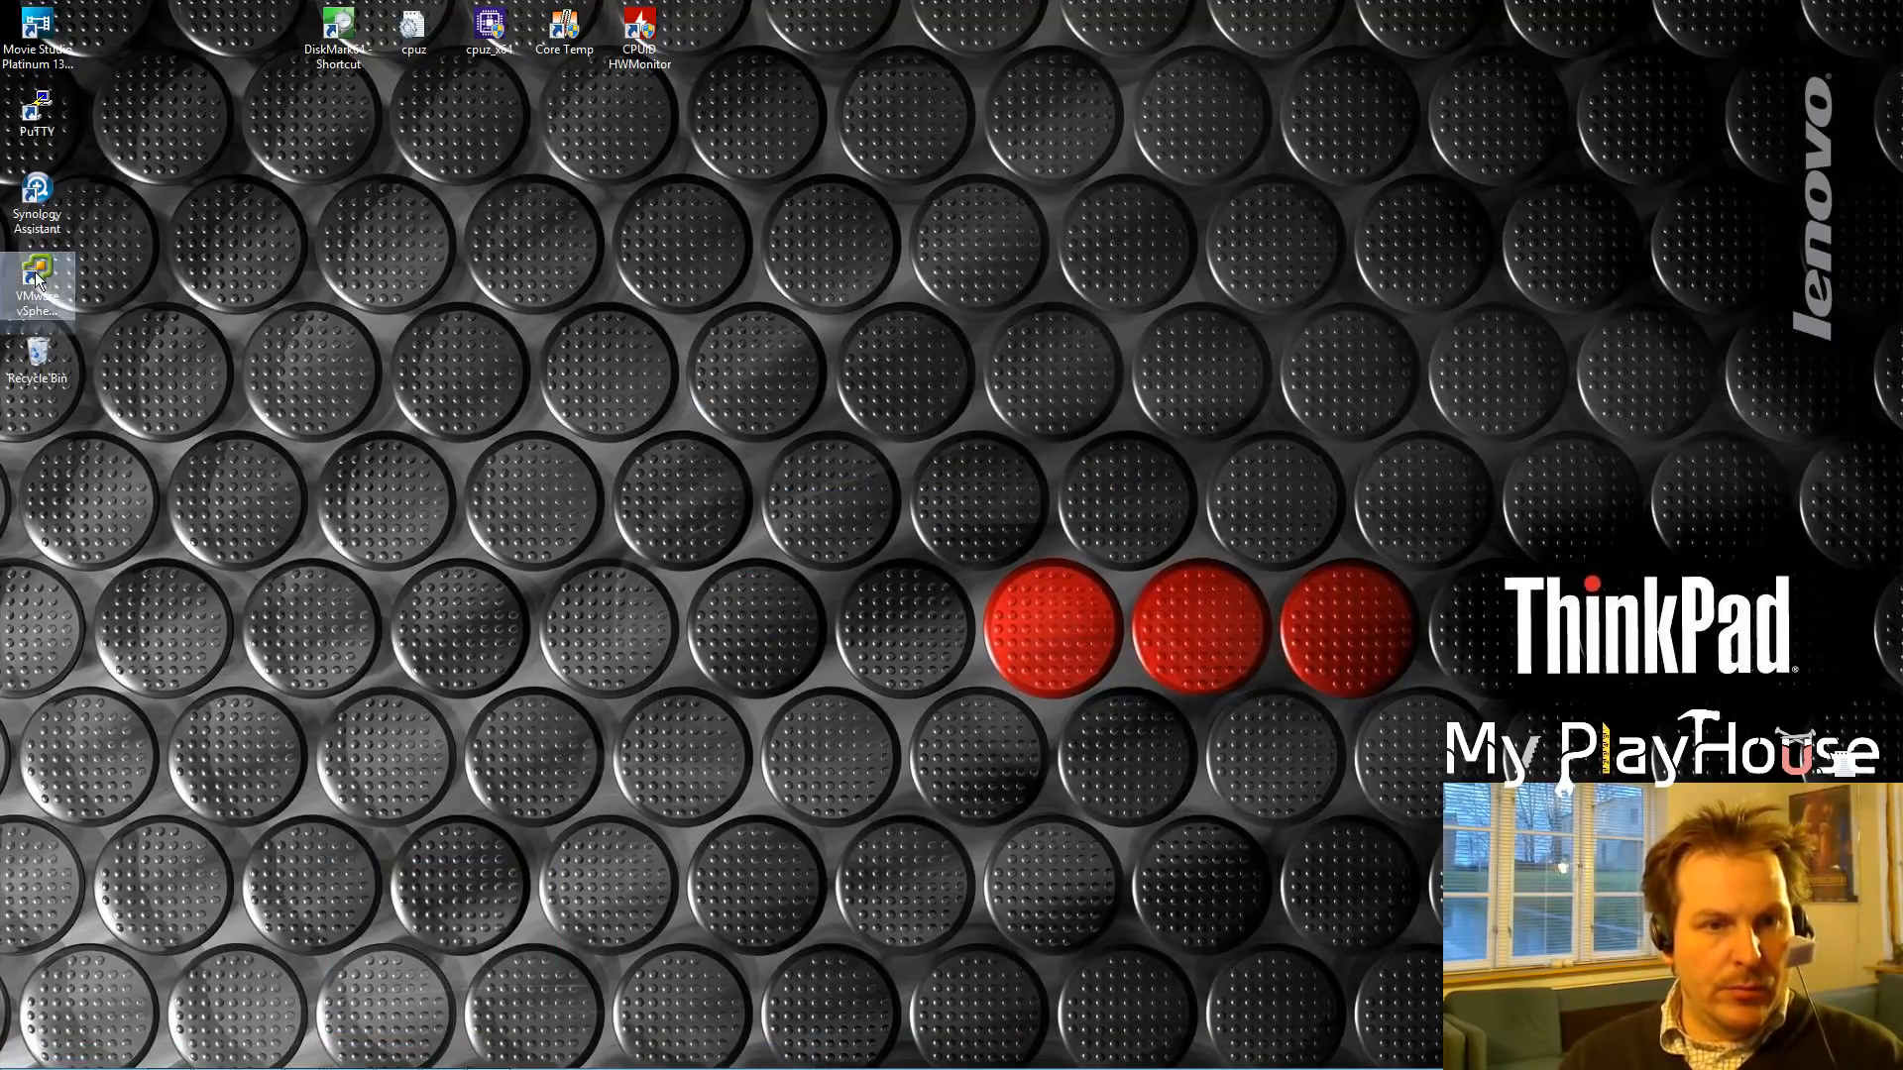
click(978, 646)
text(Administrator)
key(Tab)
text(*************)
click(1057, 747)
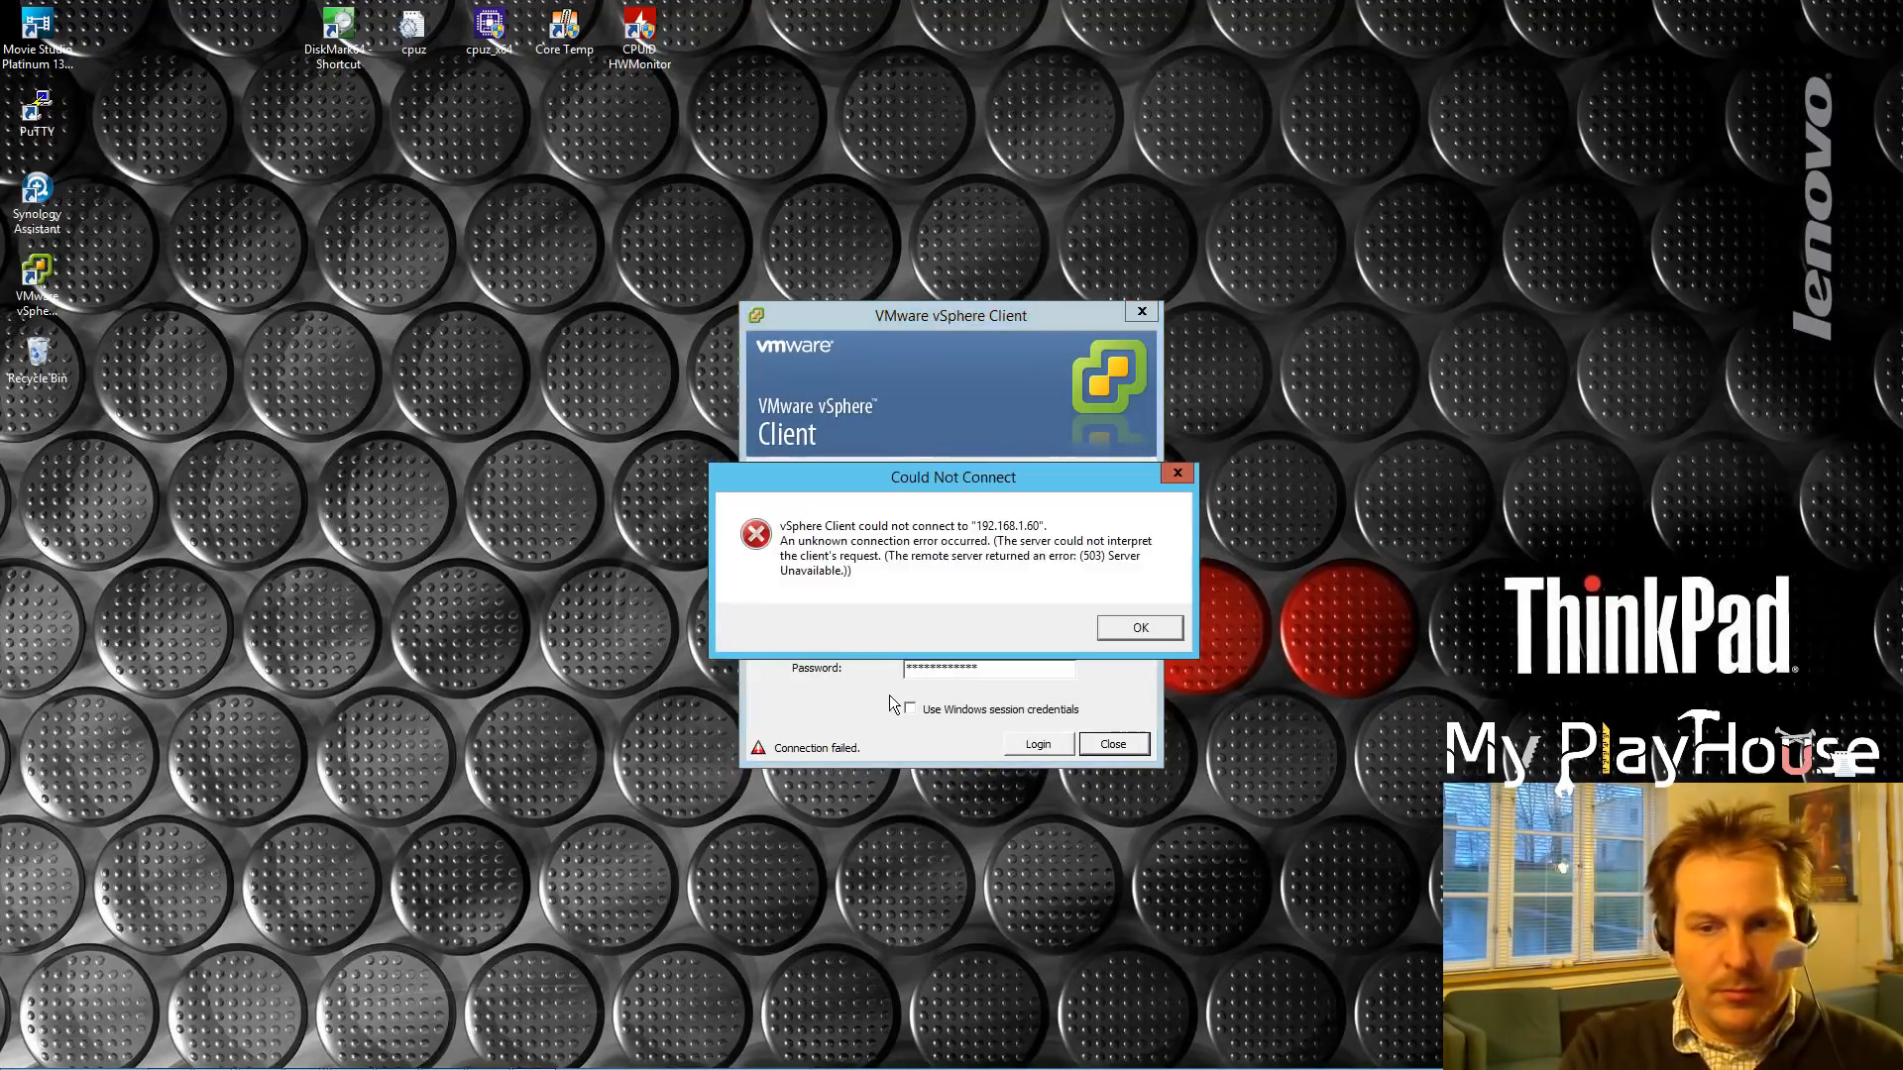
click(1138, 630)
click(1030, 743)
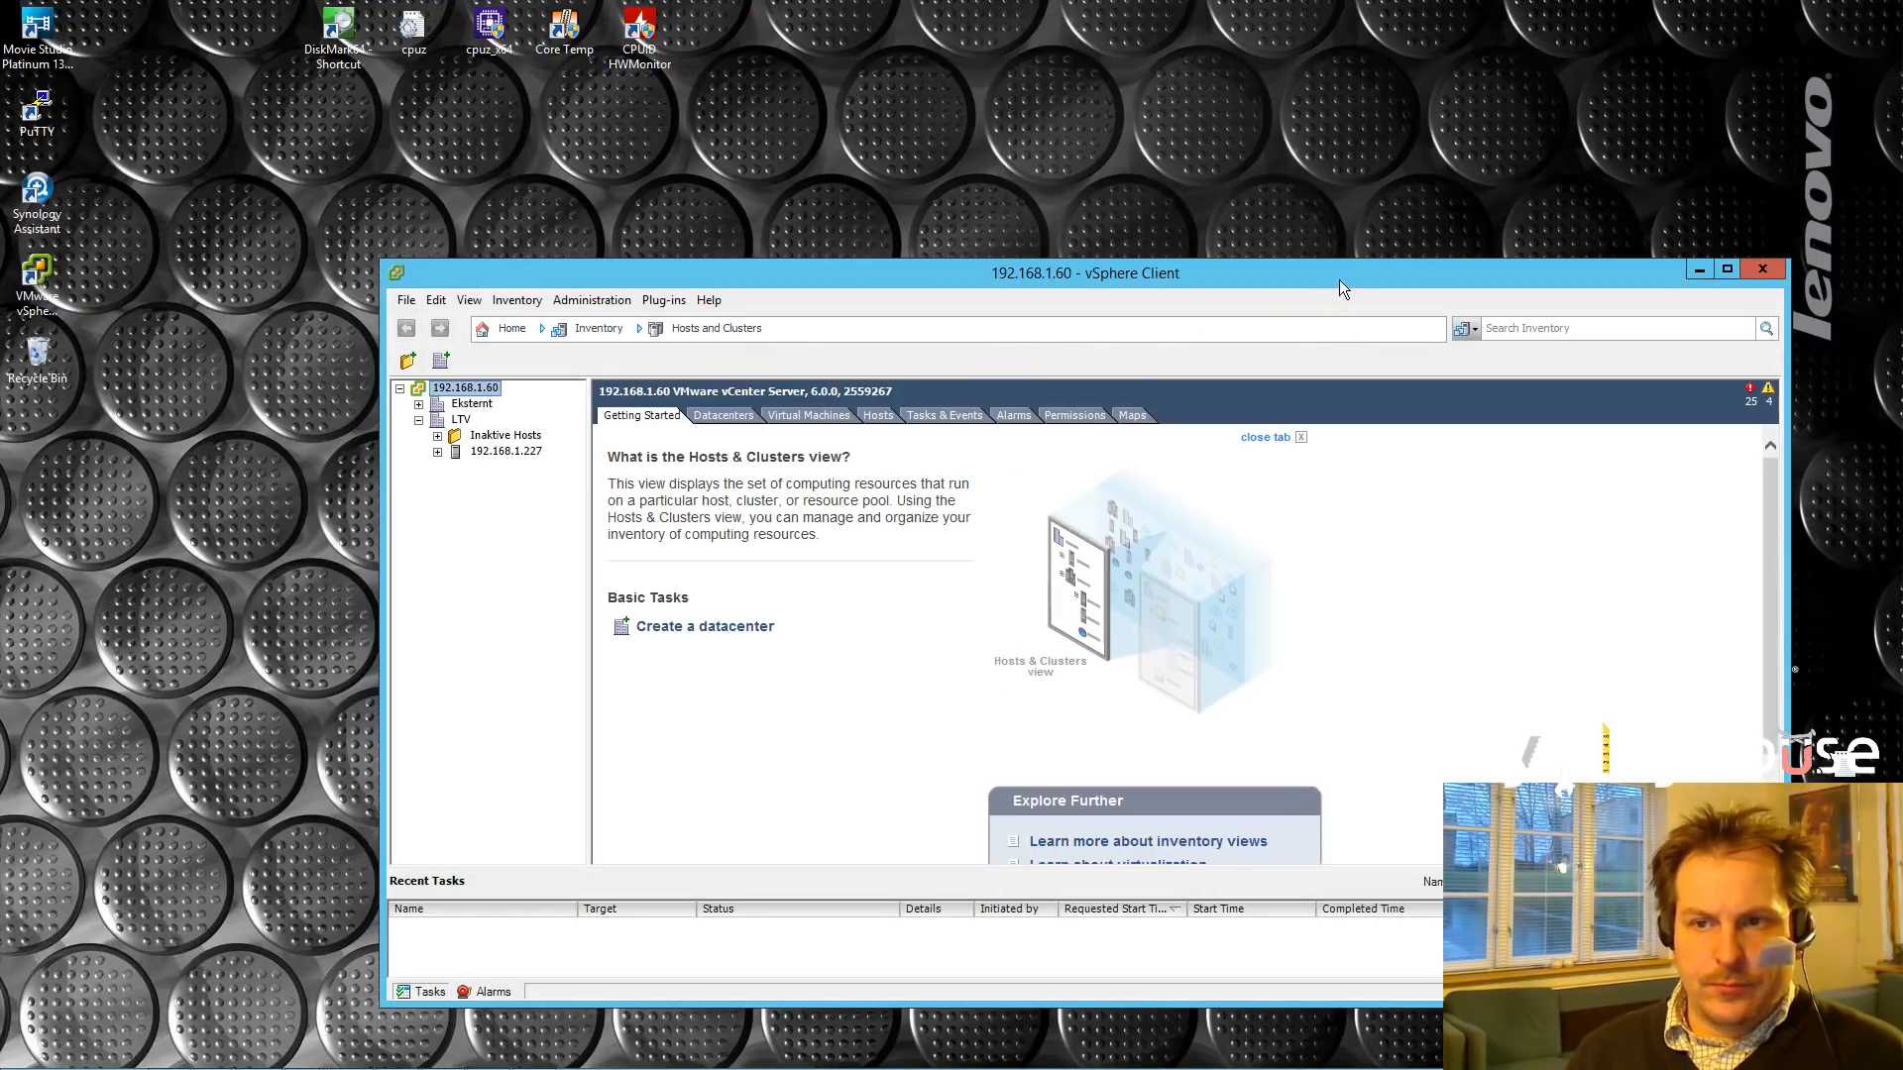
Step: Expand 192.168.1.227 and Aktive Servers to check the vCenter Appliance VM through its console
drag(1340, 279, 1159, 195)
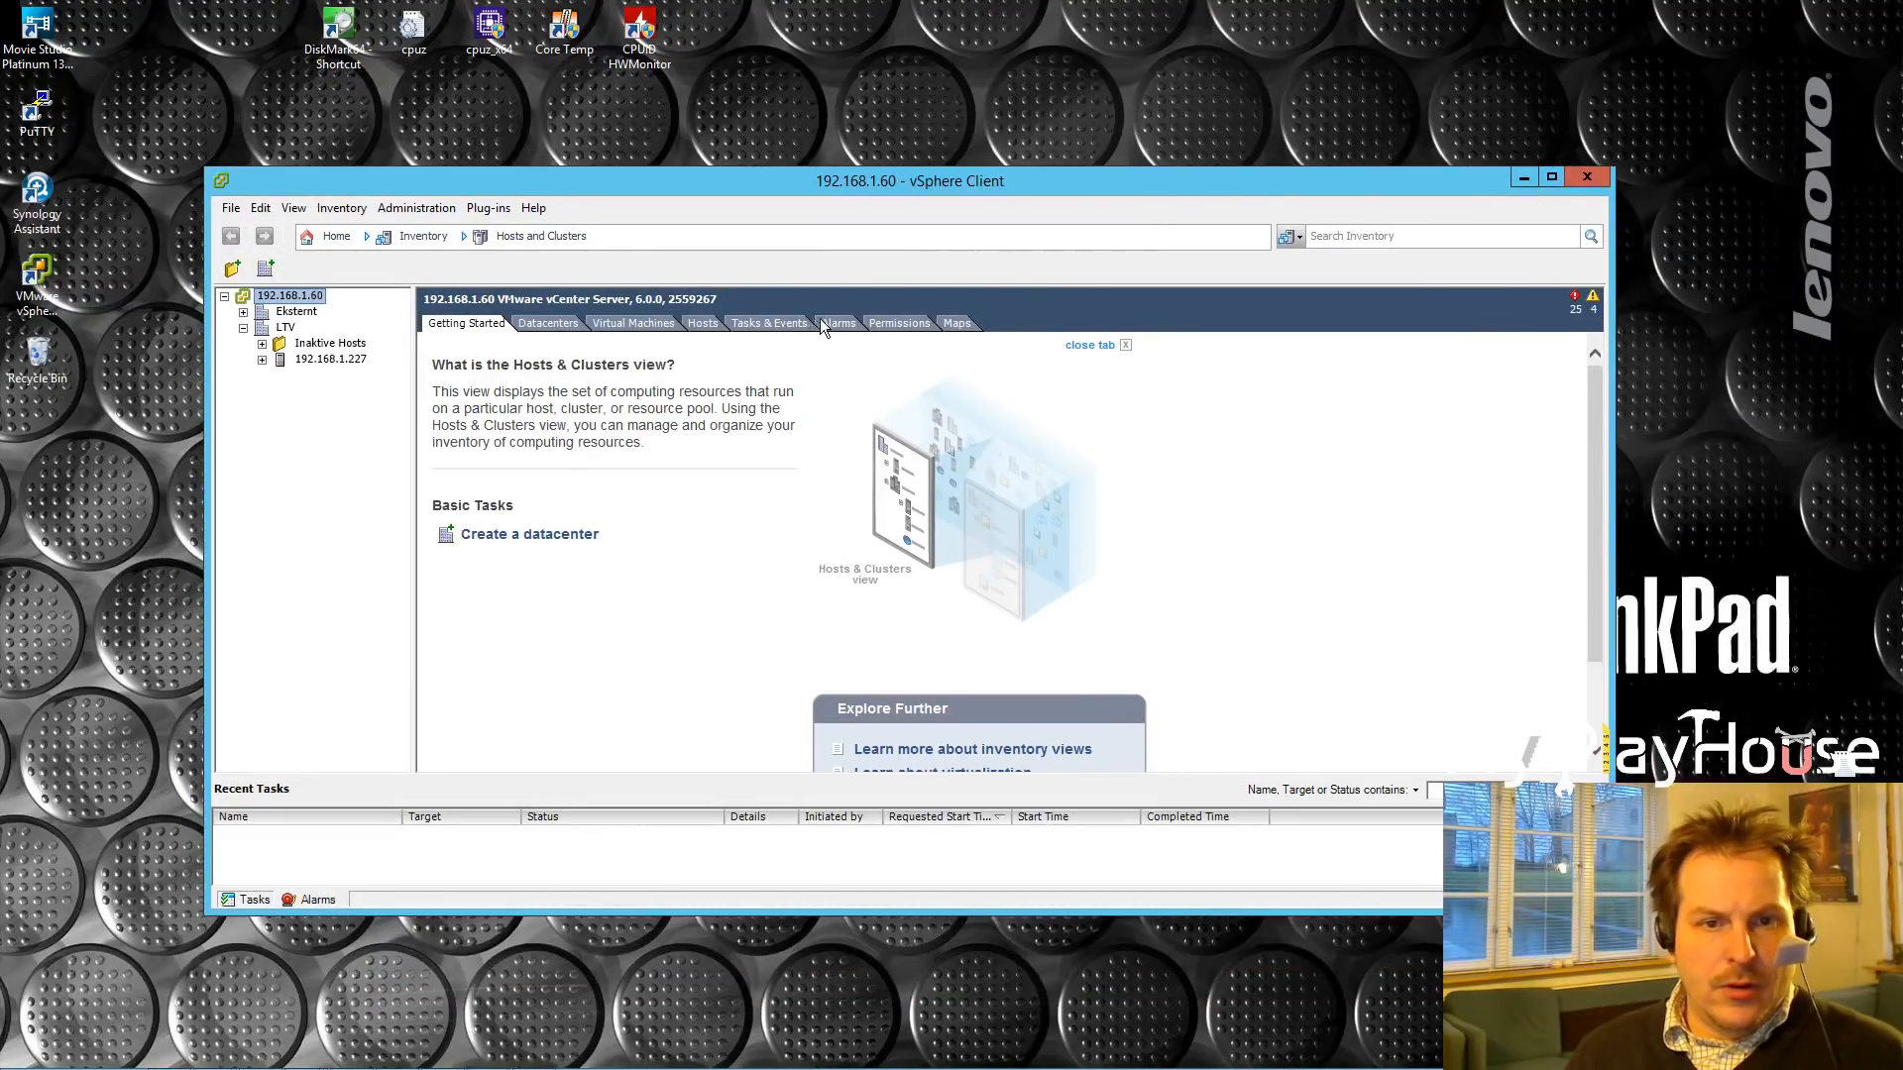
click(261, 360)
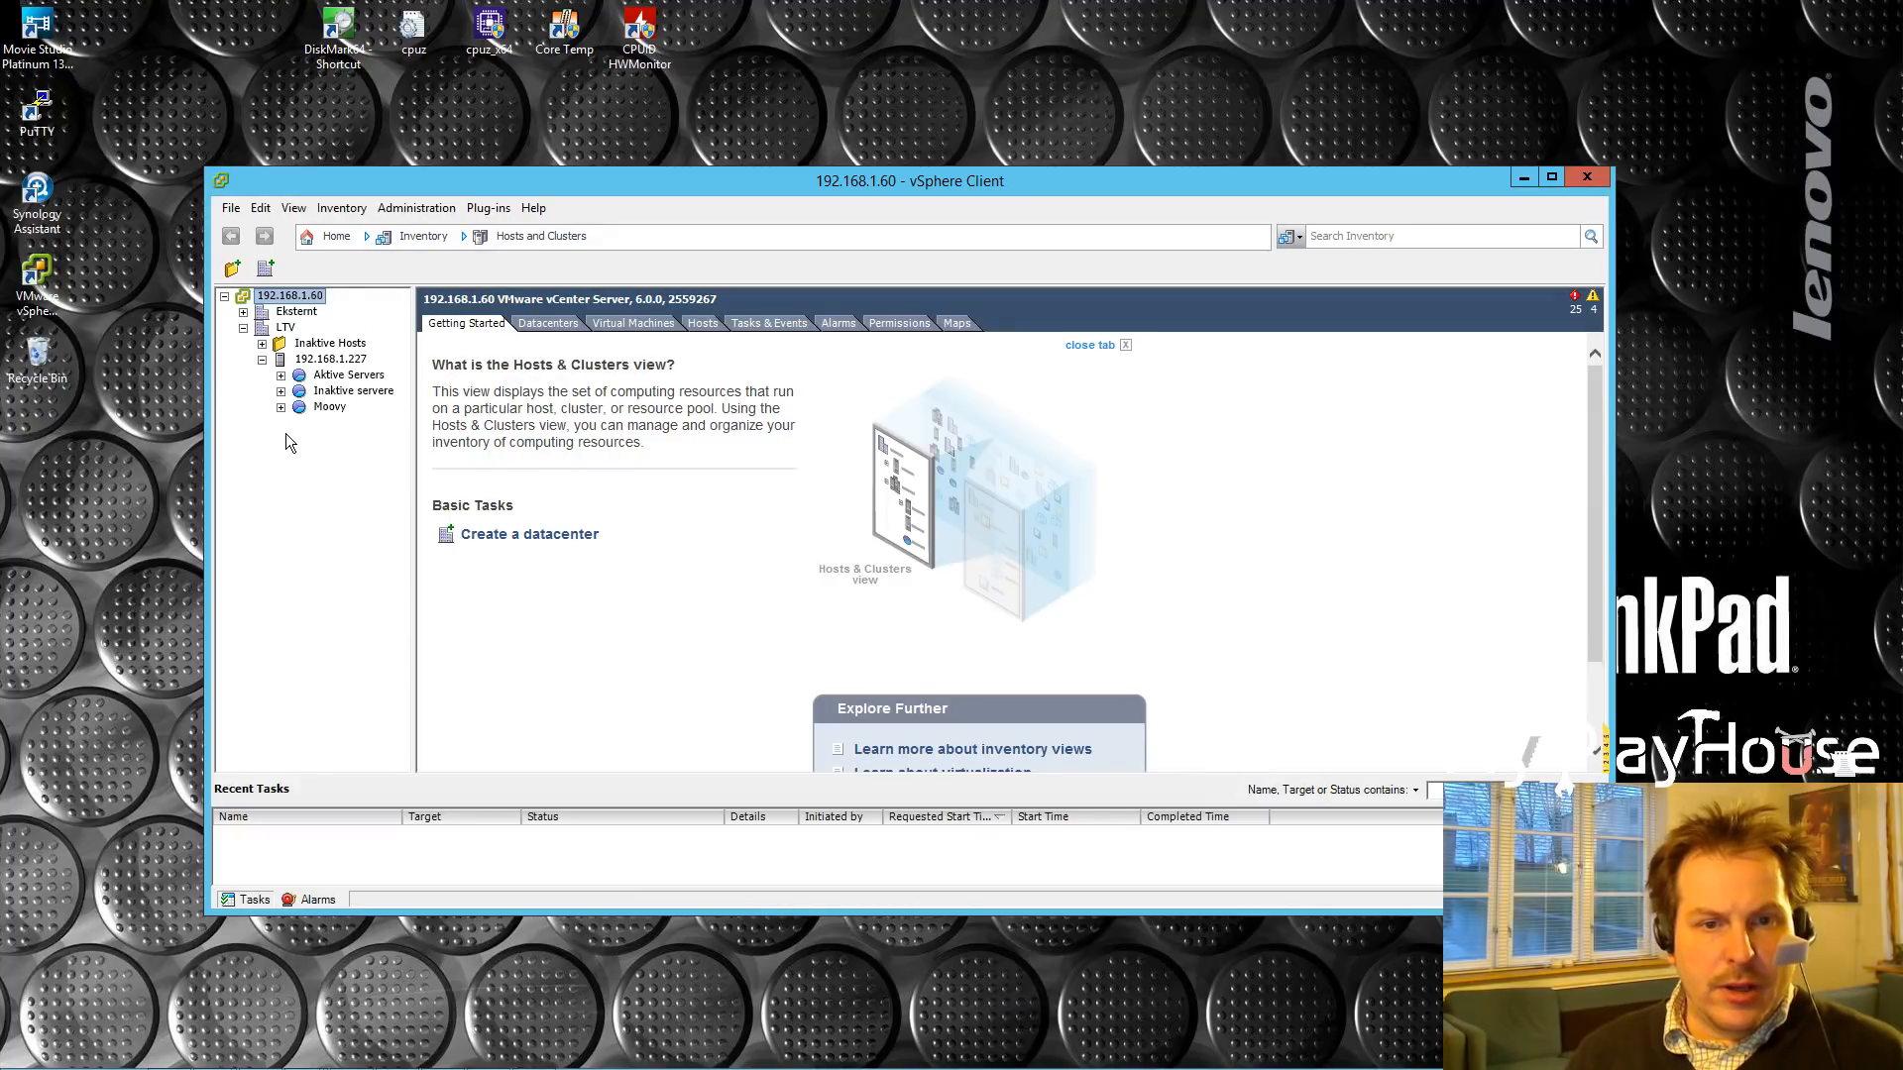
click(282, 376)
click(371, 486)
click(468, 270)
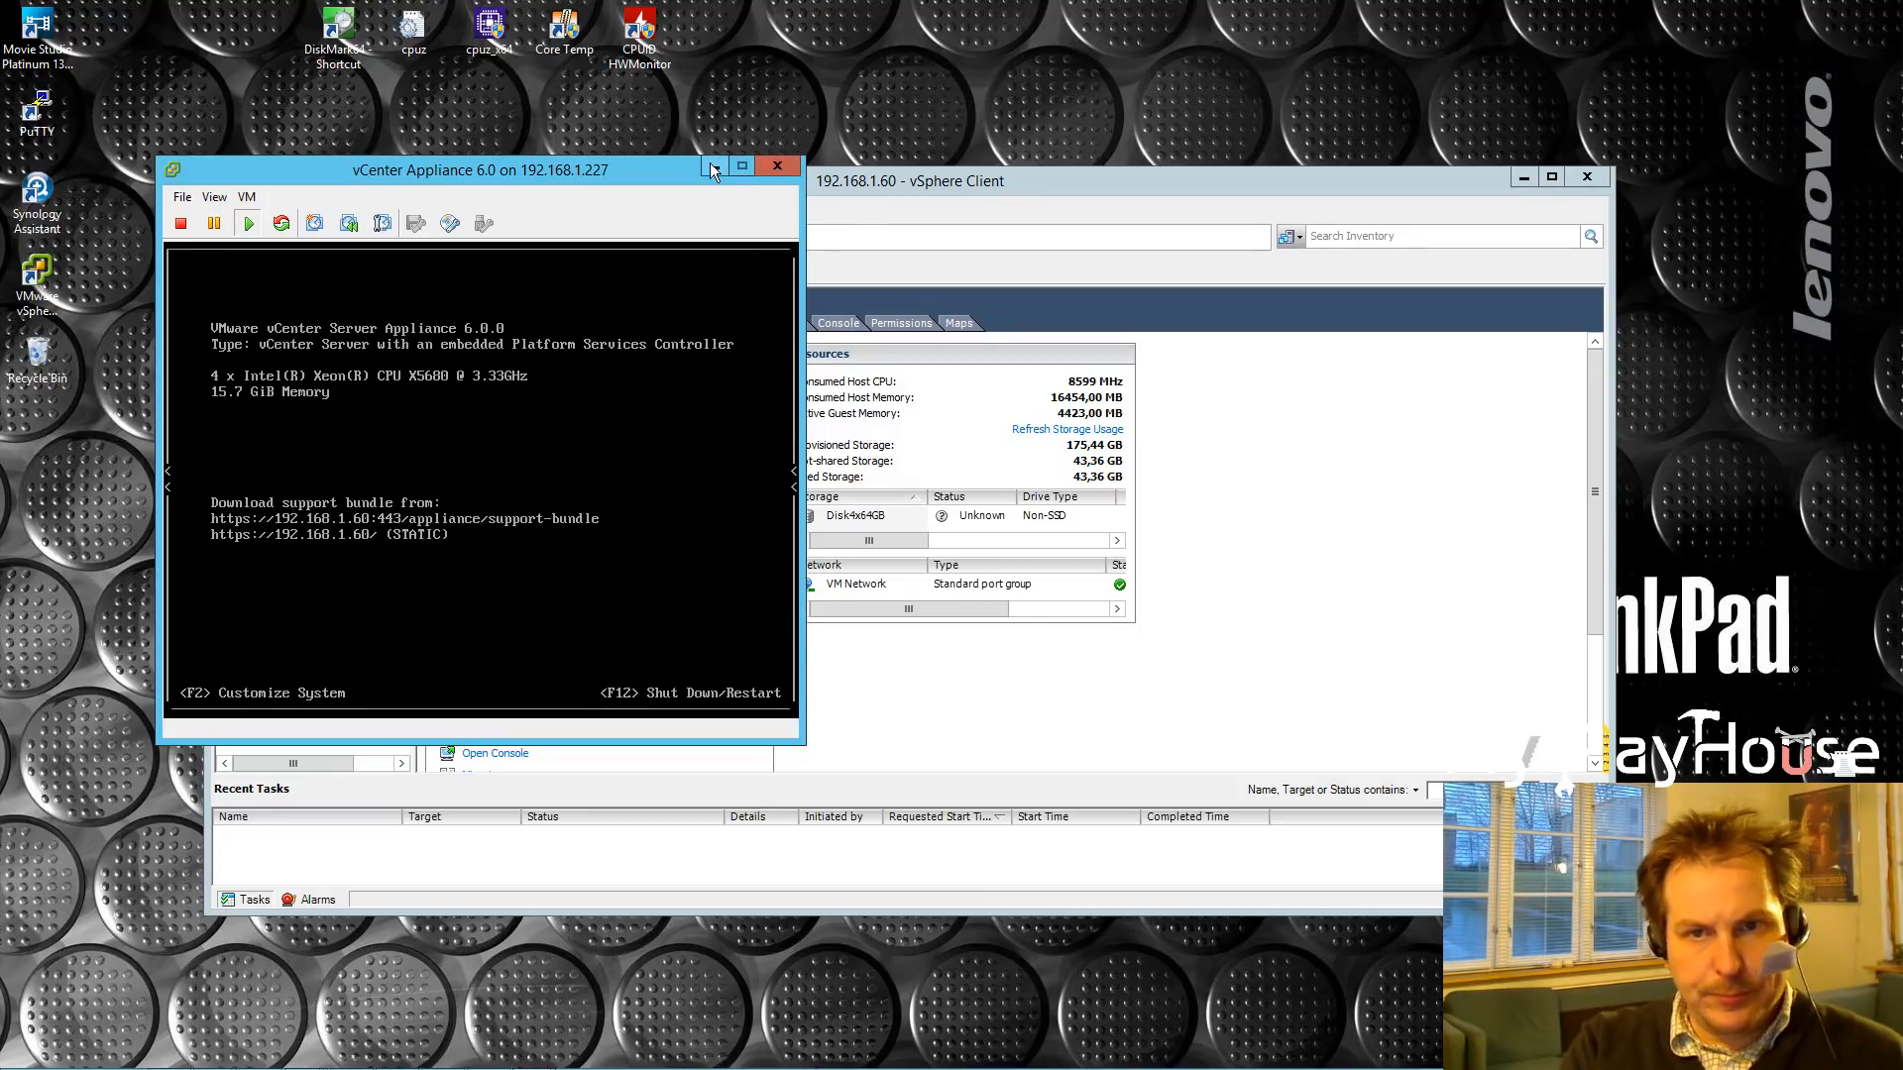
click(776, 169)
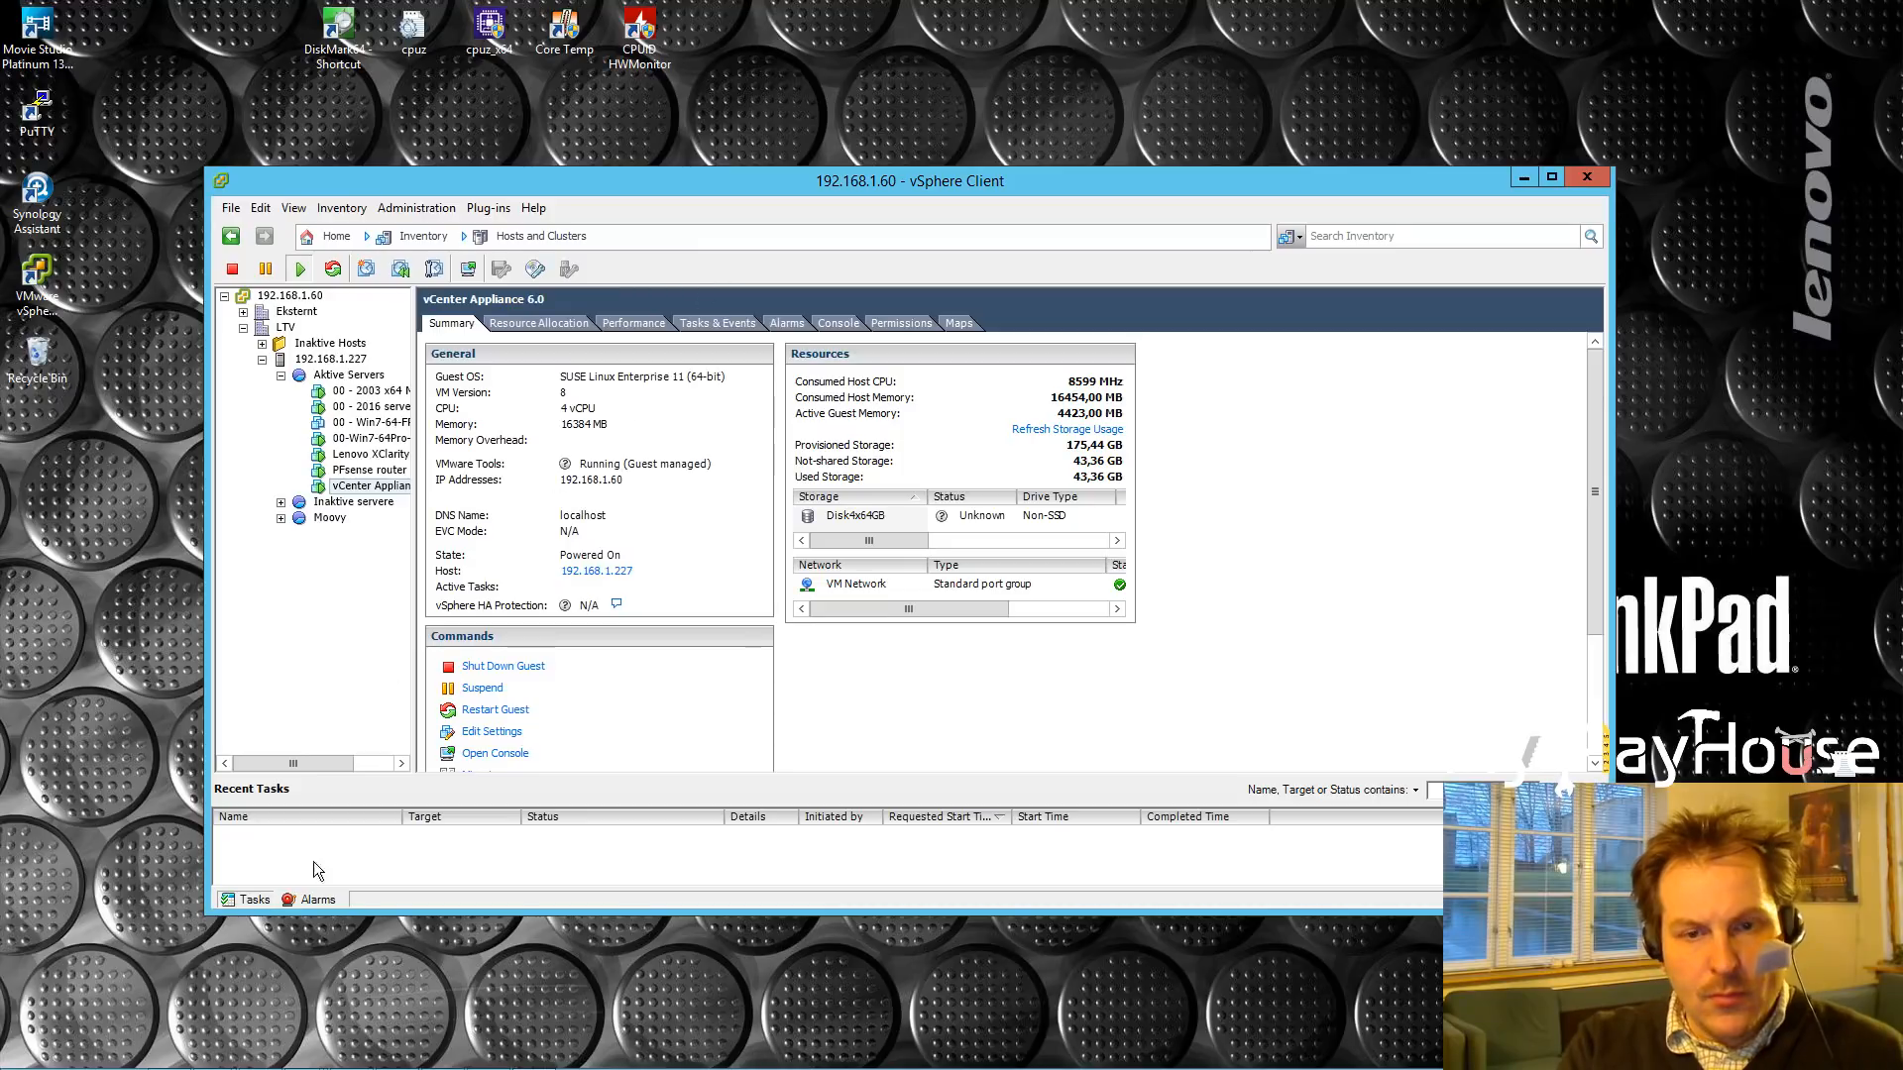
mouse_move(302, 1056)
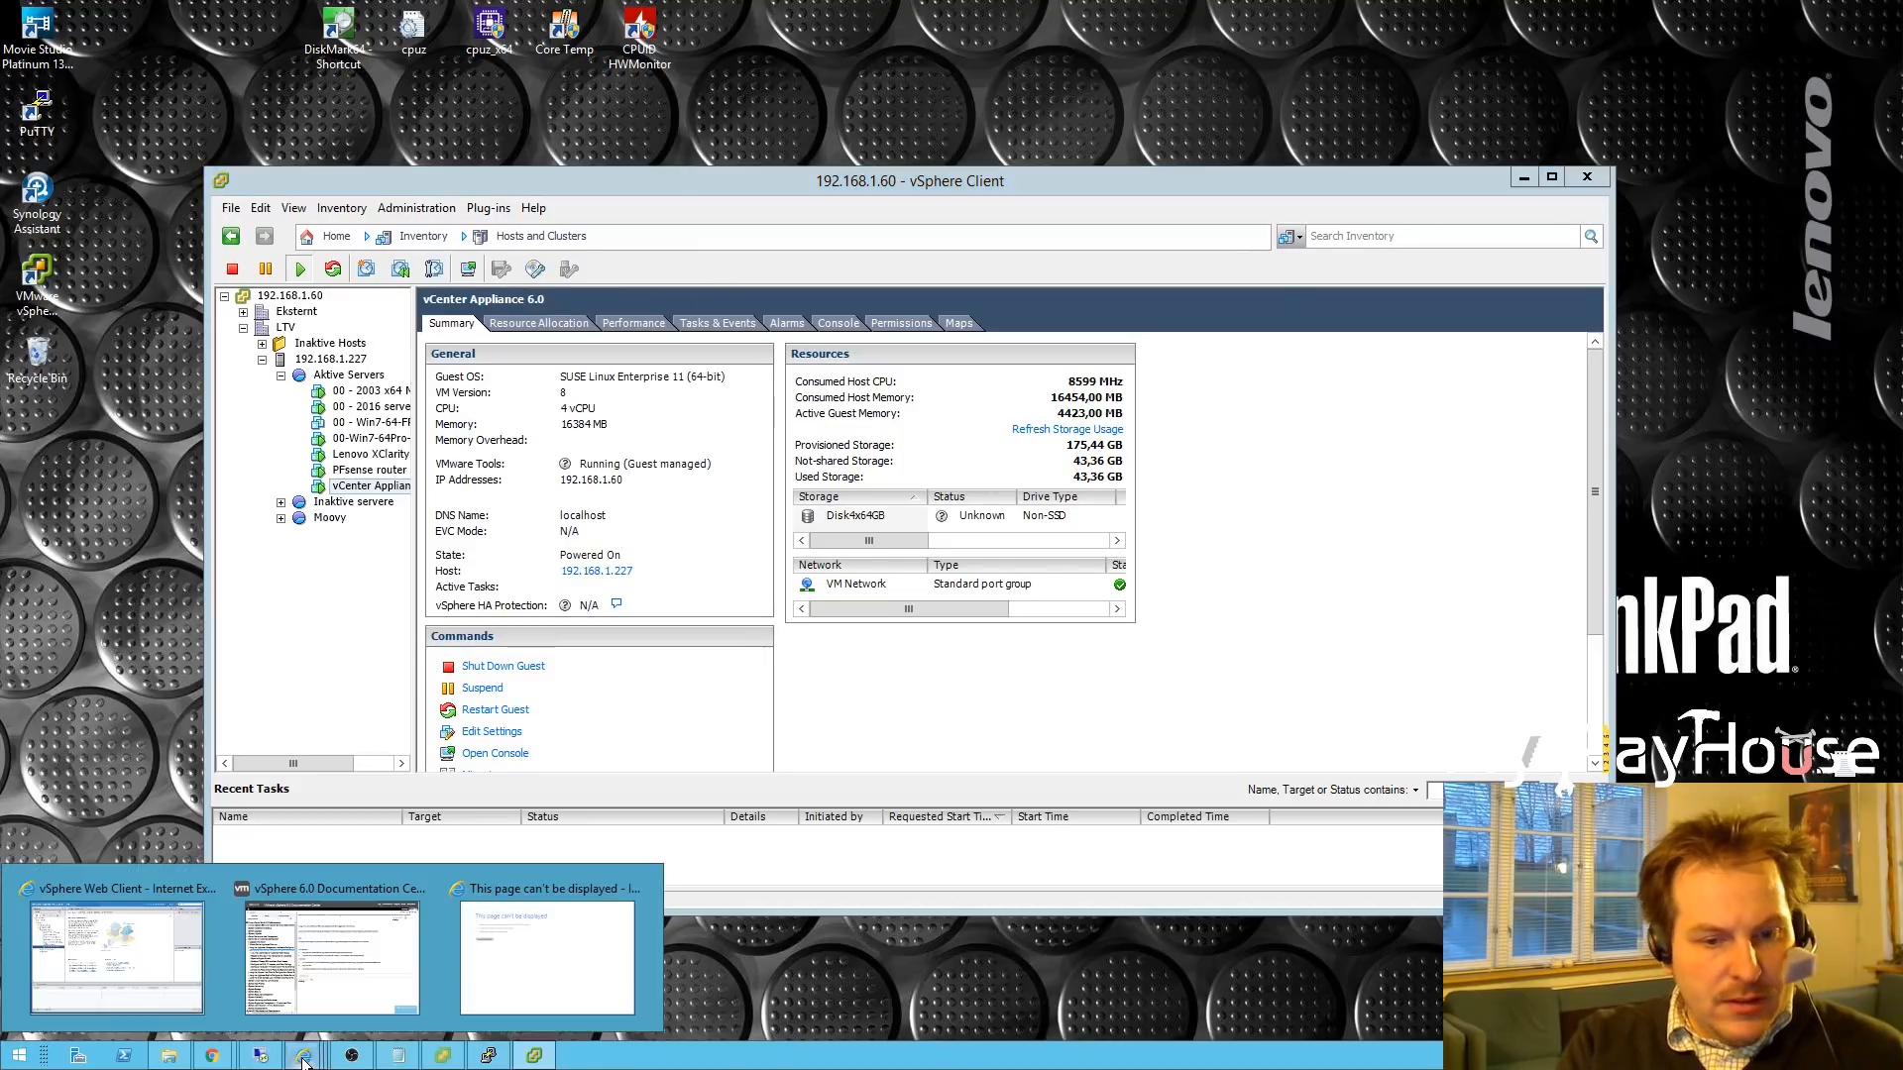
click(539, 1003)
click(335, 55)
key(Return)
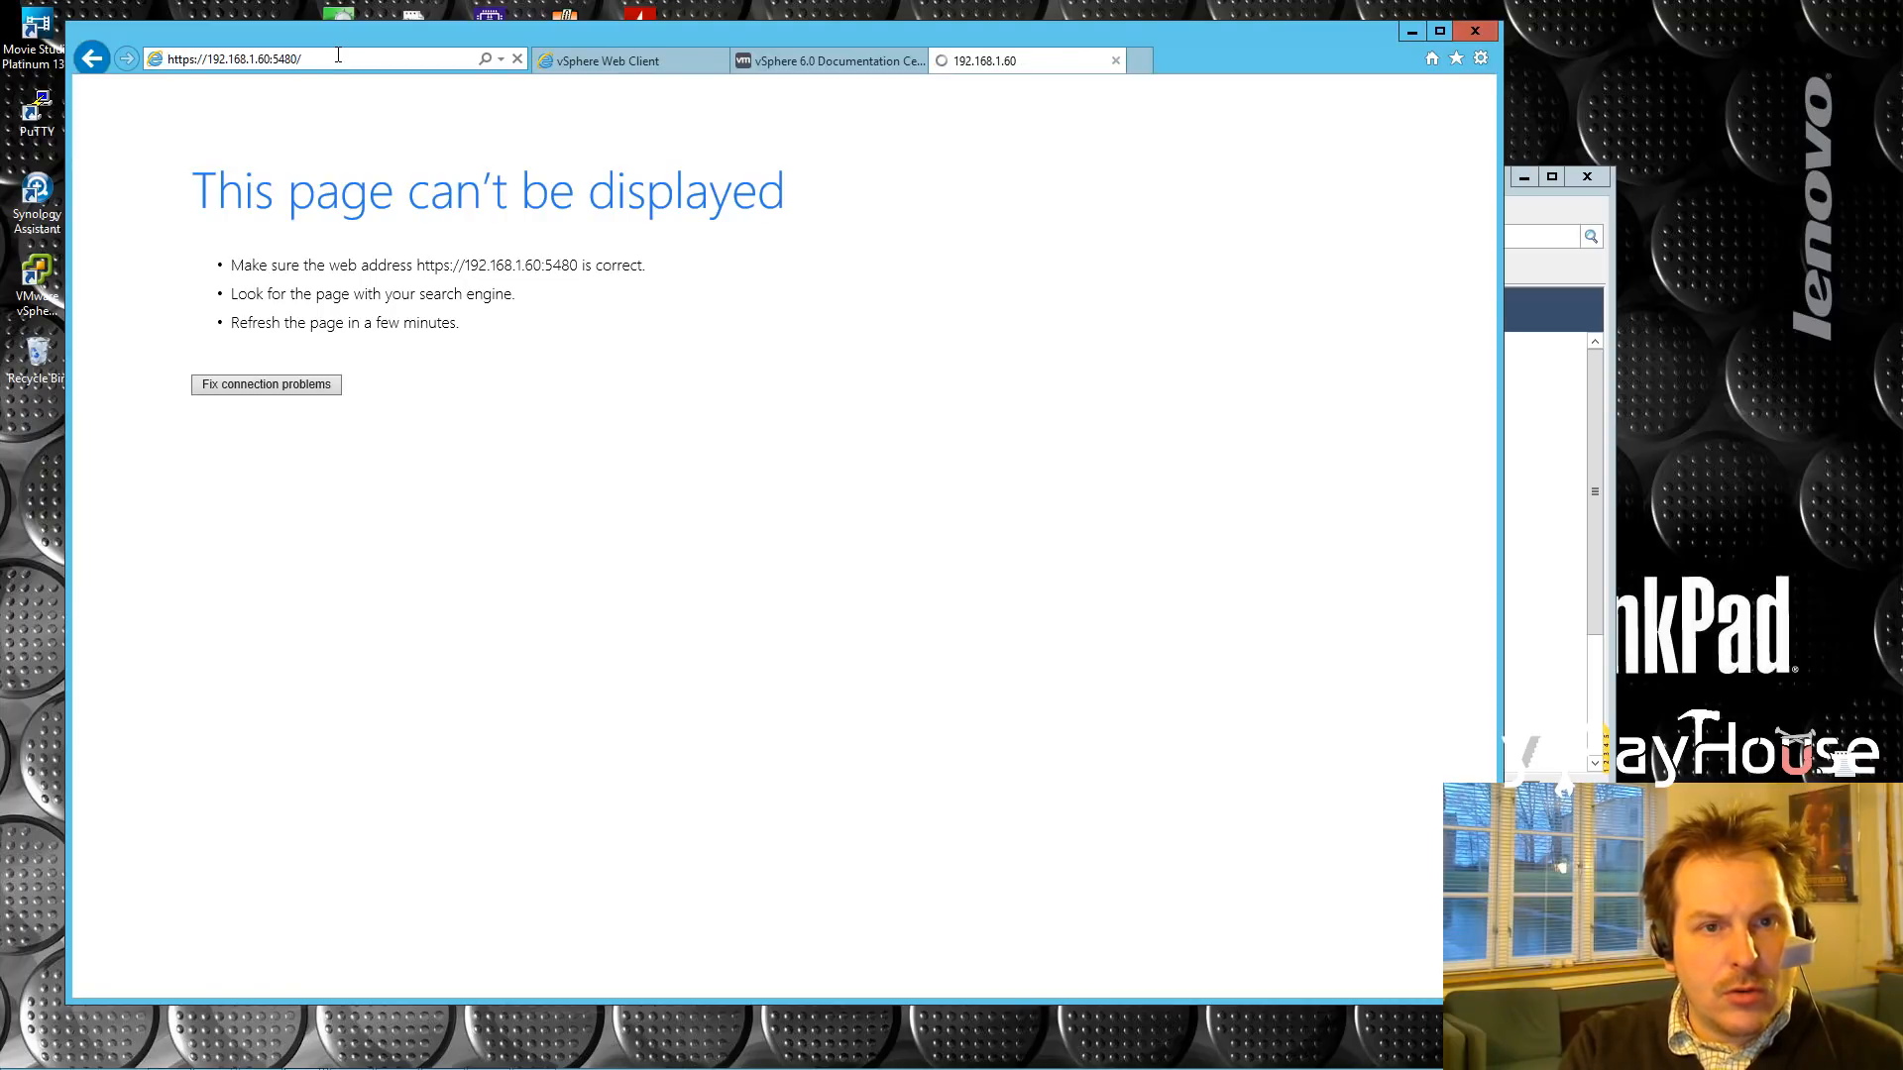